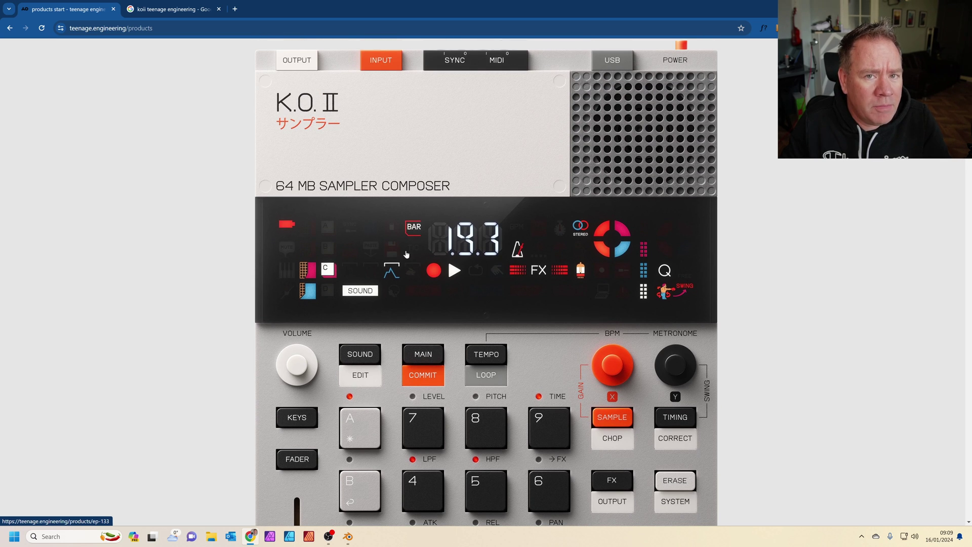
click(186, 14)
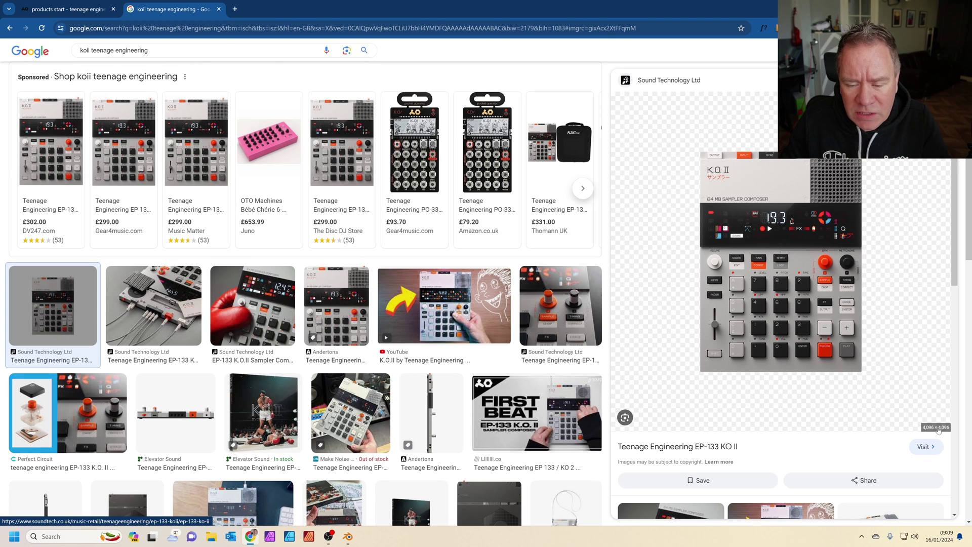
right_click(794, 255)
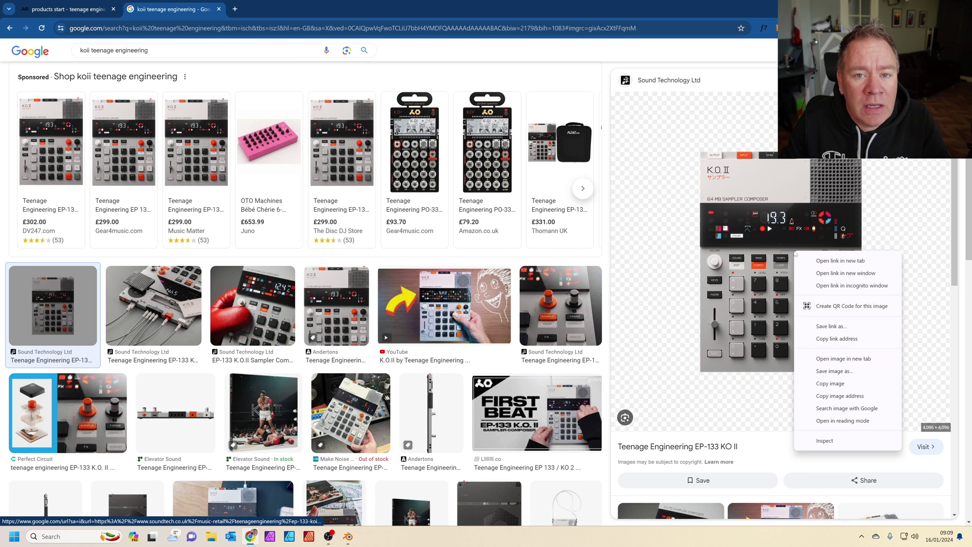
click(855, 374)
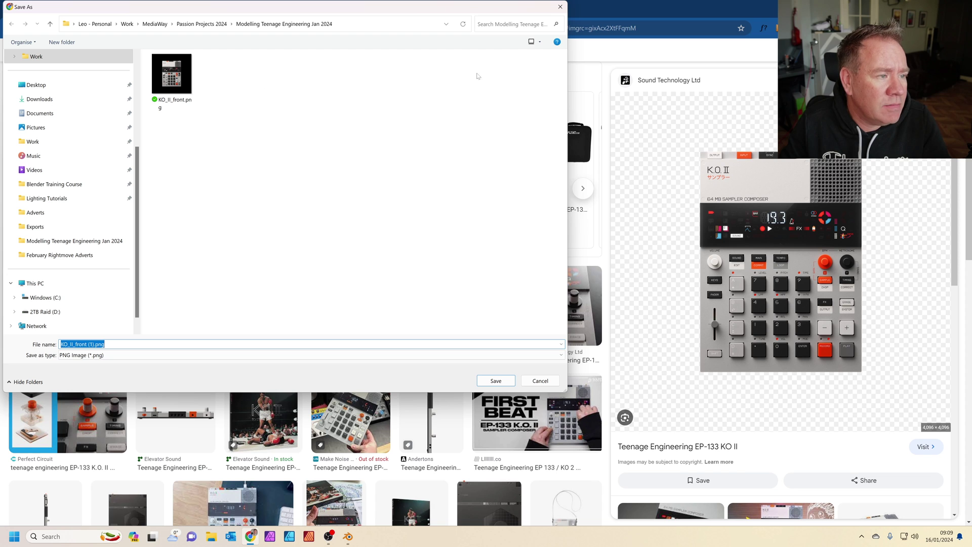
click(560, 7)
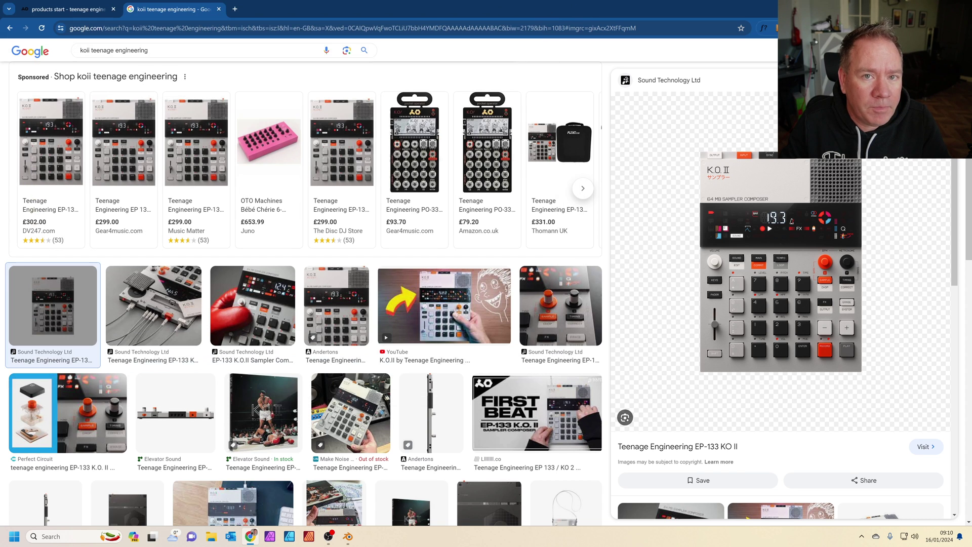
Switch to Blender and delete the default cube from the scene.
click(347, 536)
middle_drag(545, 296, 525, 307)
key(a)
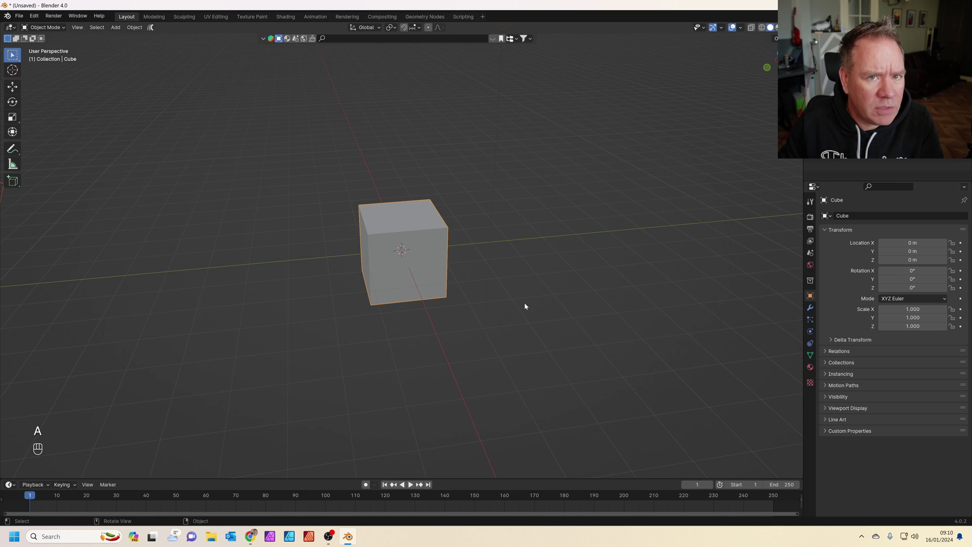
key(x)
click(525, 306)
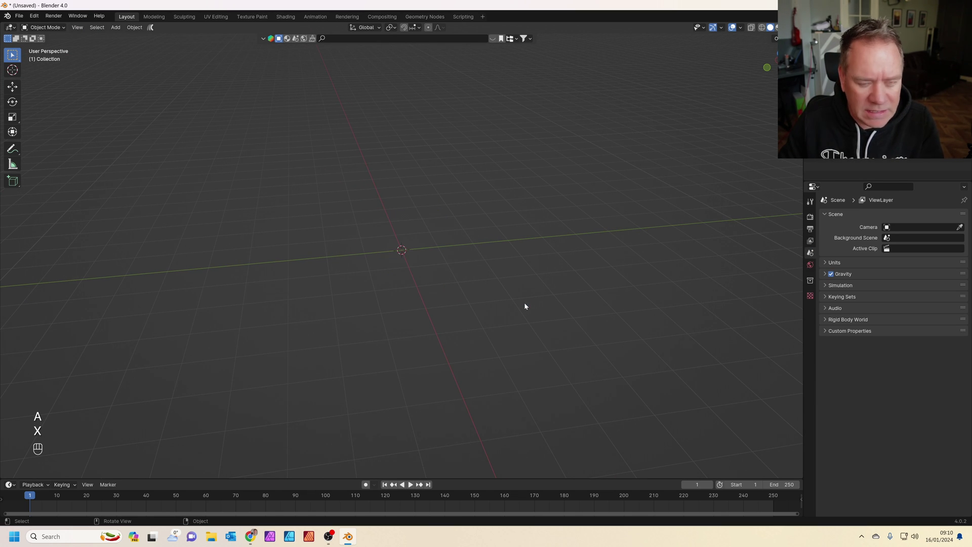
Load KO_II_front.png from the Modelling Teenage Engineering Jan 2024 folder as a reference image aligned to the top view.
key(KP_7)
key(KP_4)
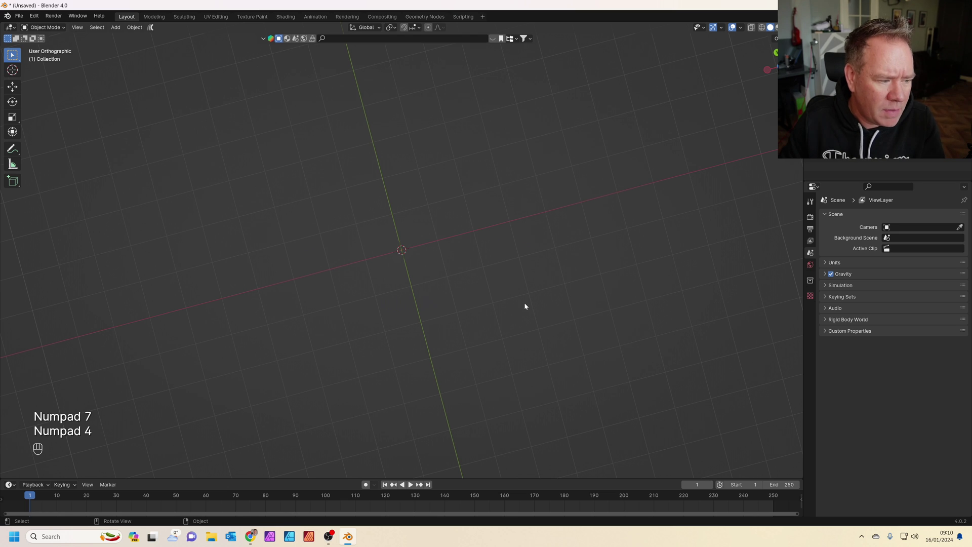
key(KP_7)
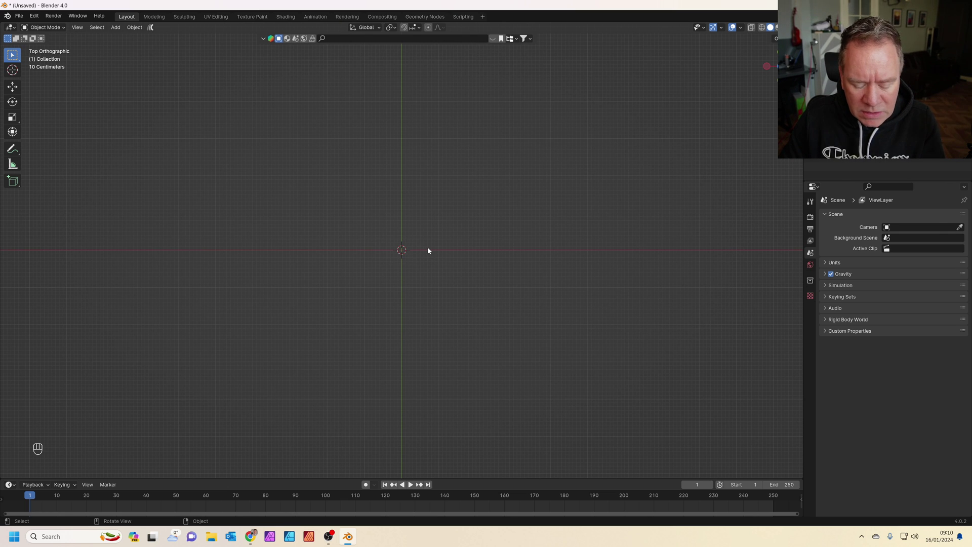
key(shift+a)
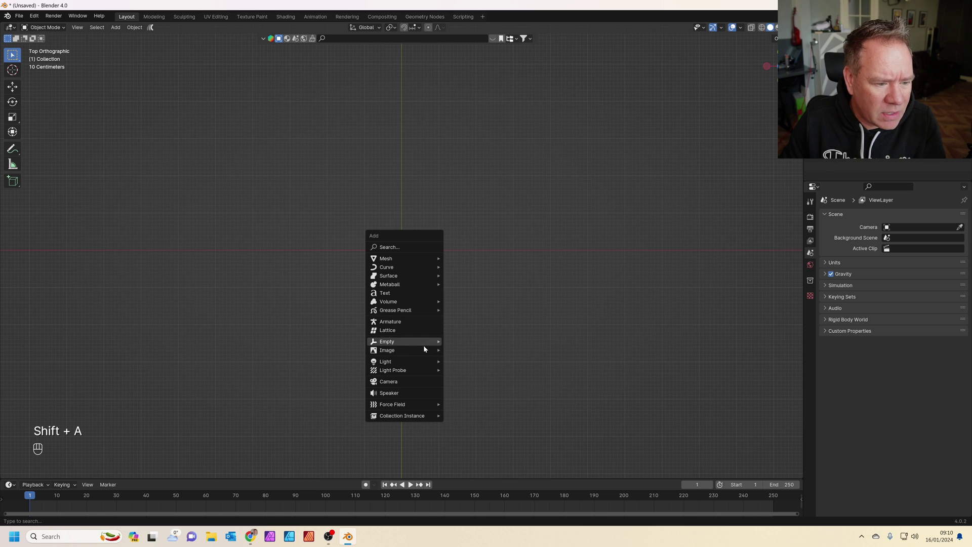
mouse_move(424, 350)
click(495, 351)
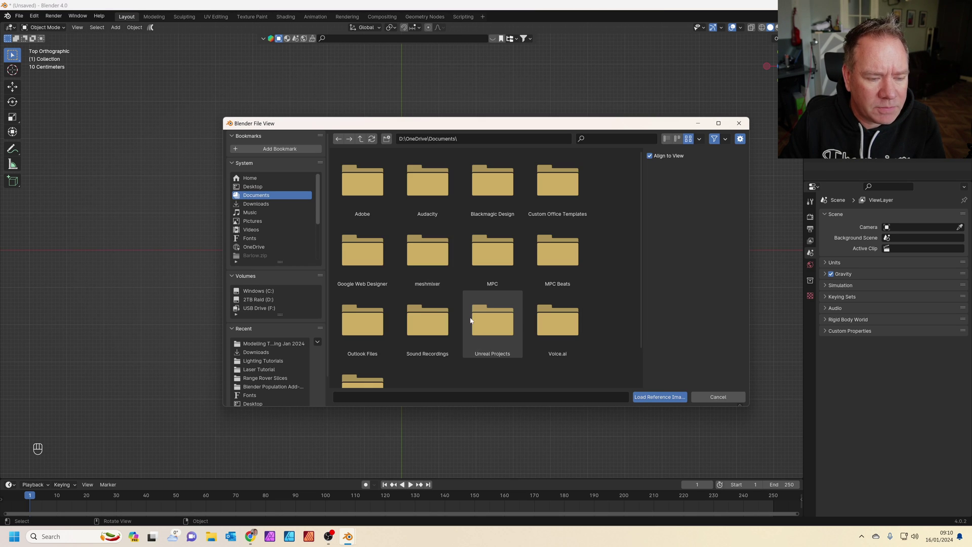
click(274, 344)
click(363, 185)
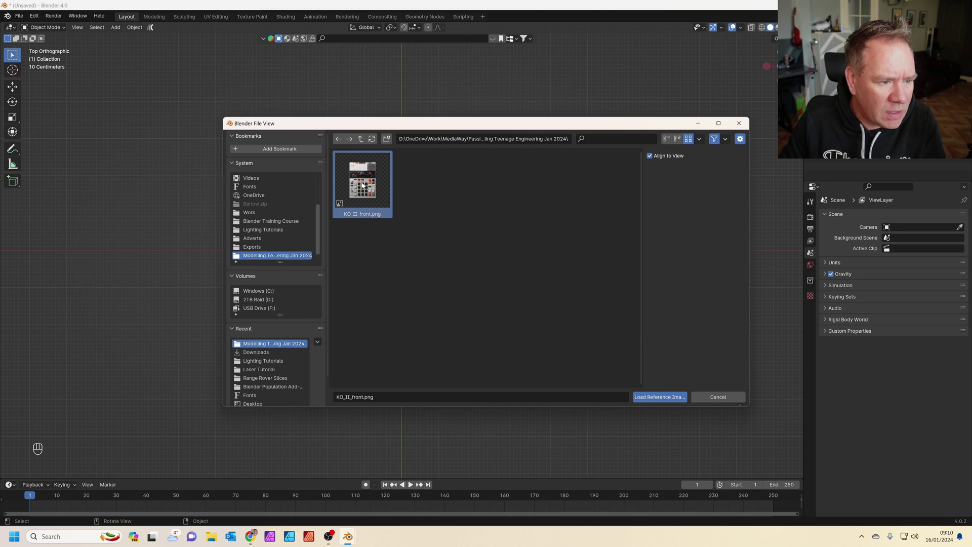
click(661, 396)
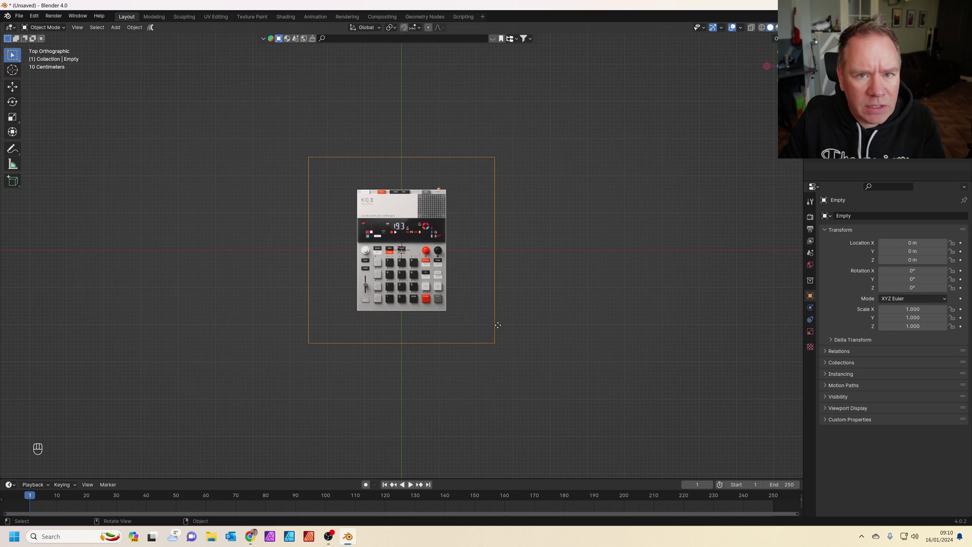
scroll(497, 325, up, 4)
scroll(410, 281, down, 1)
middle_drag(430, 278, 394, 266)
key(KP_7)
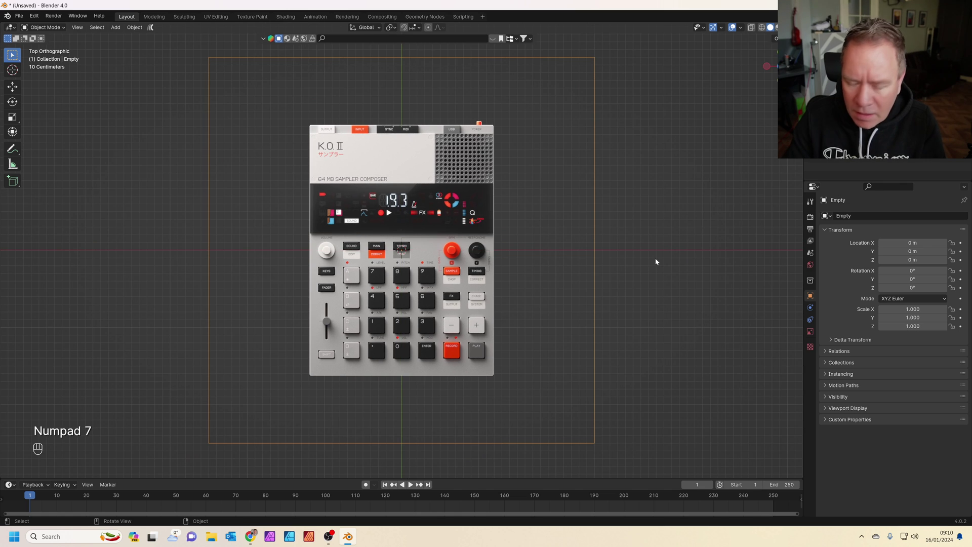
key(shift)
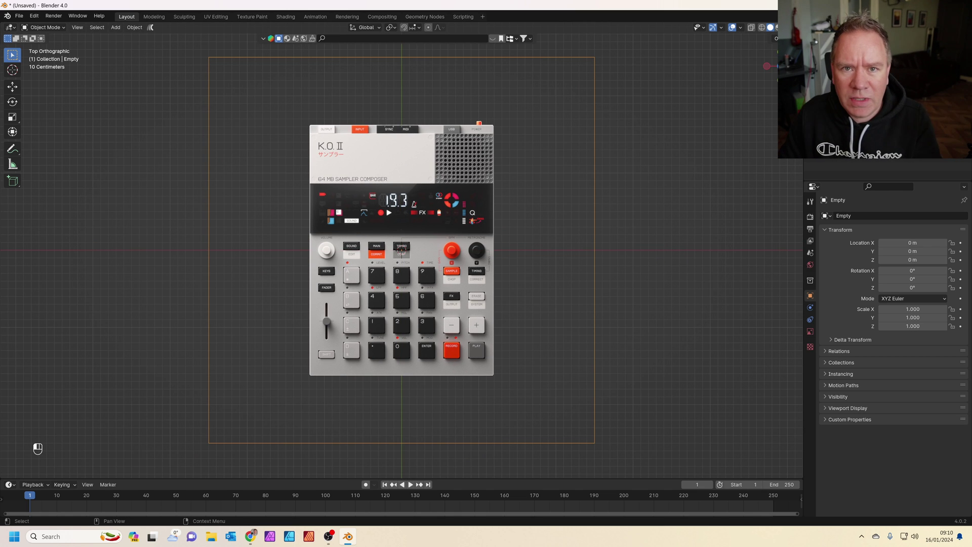
Rename the reference image's empty object as "Image Reference".
drag(794, 9, 599, 19)
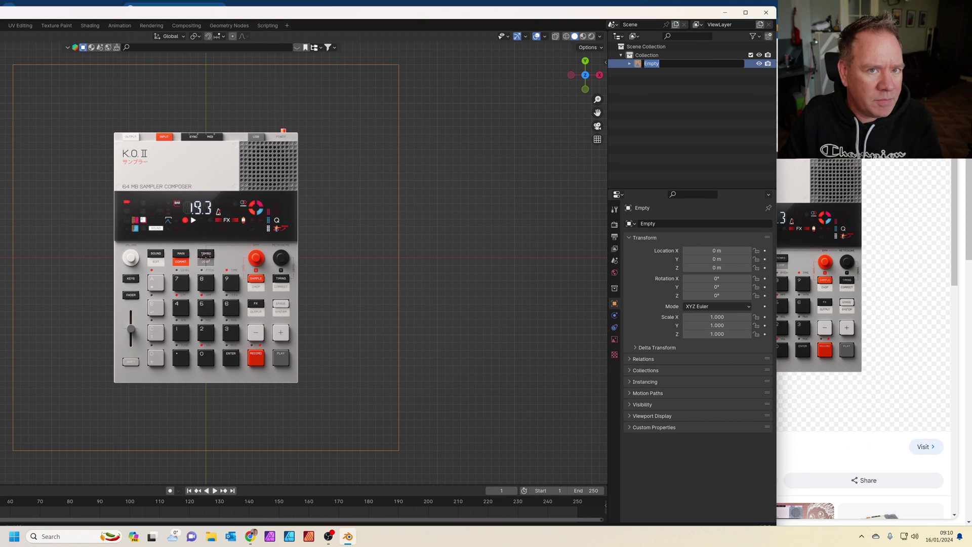
text(Image Reference)
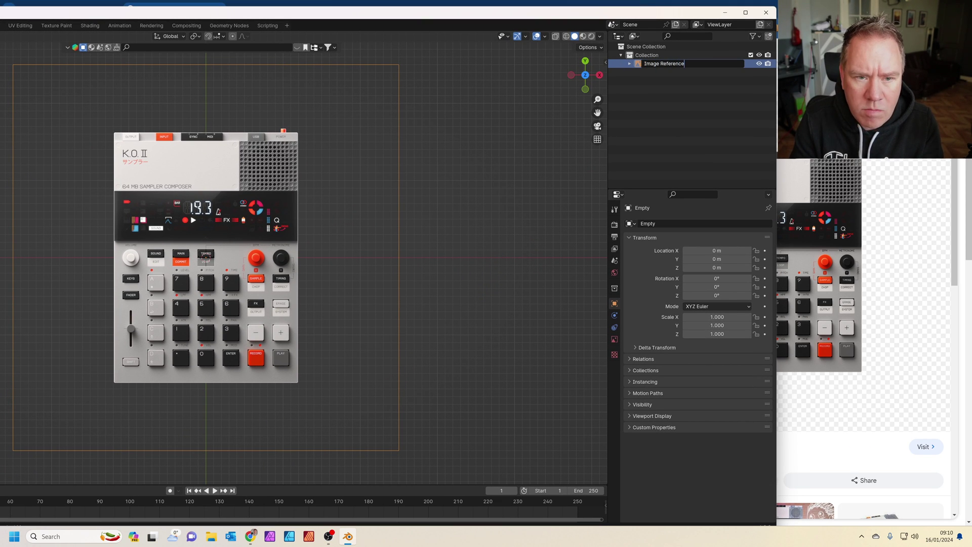
key(Return)
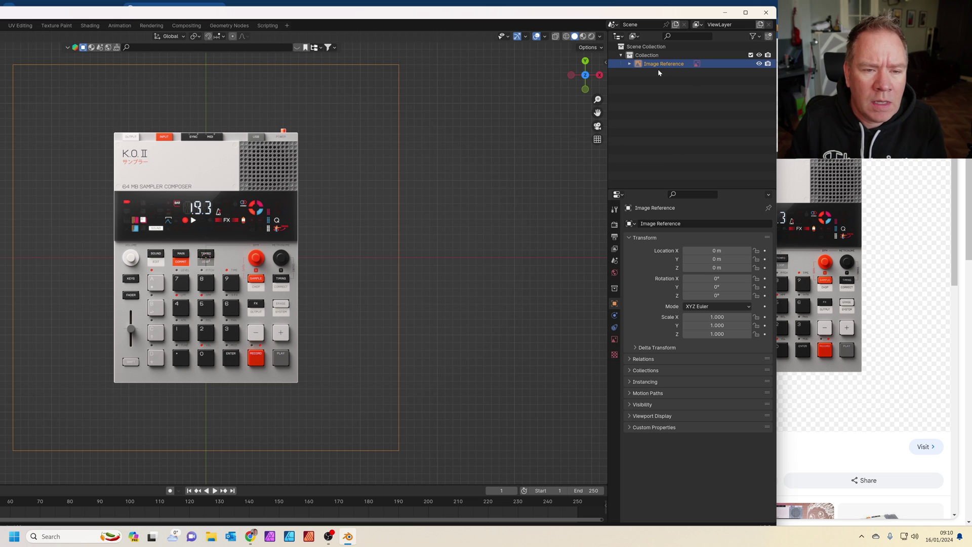
Create a new collection in the scene and name it "Model".
right_click(652, 78)
click(658, 79)
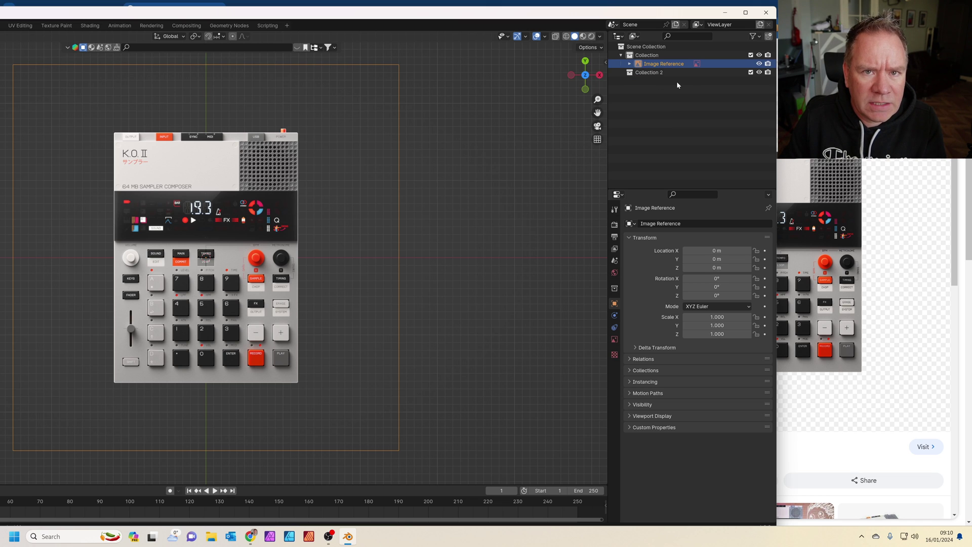
double_click(653, 72)
text(M)
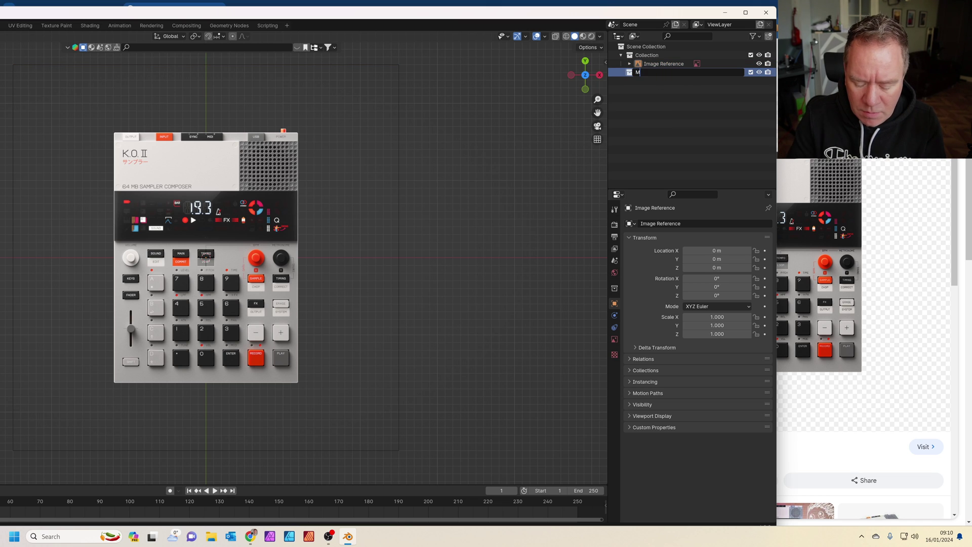
text(odel)
key(Return)
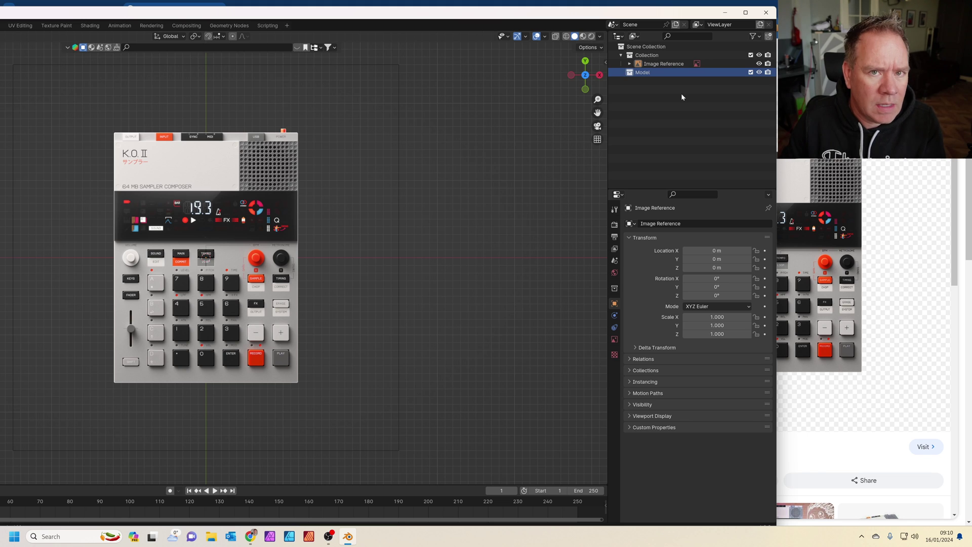
Add a plane mesh to the Model collection and rename it "Main Body".
key(shift+a)
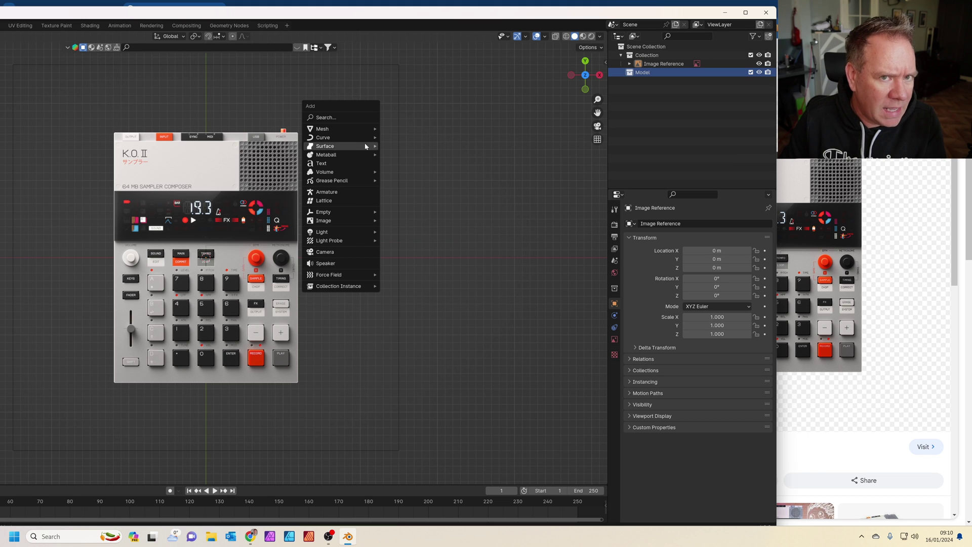
click(397, 129)
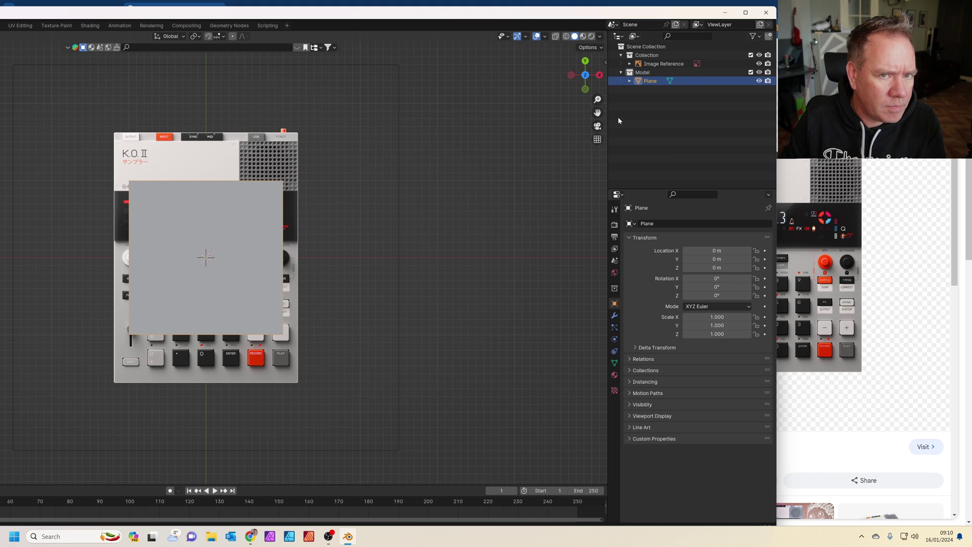
double_click(650, 81)
text(Main Body)
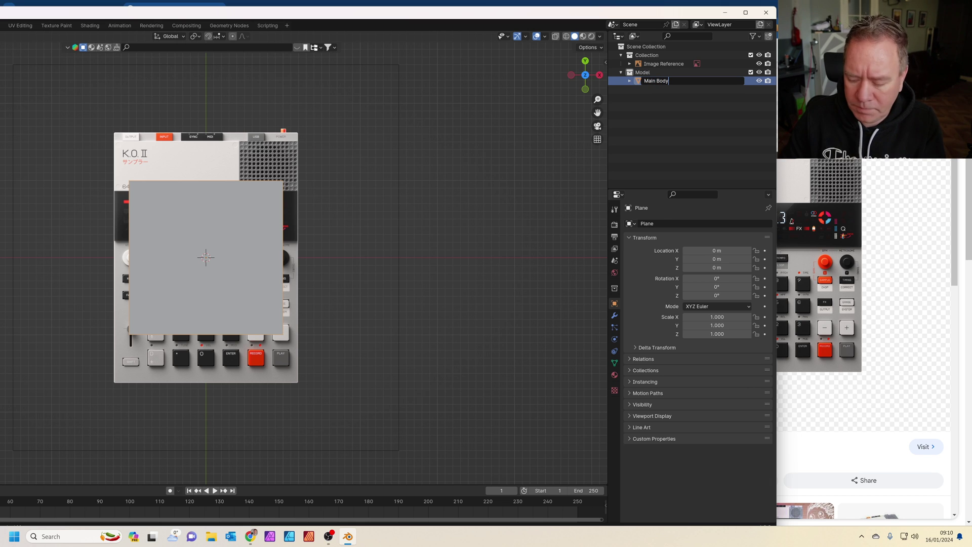
key(Return)
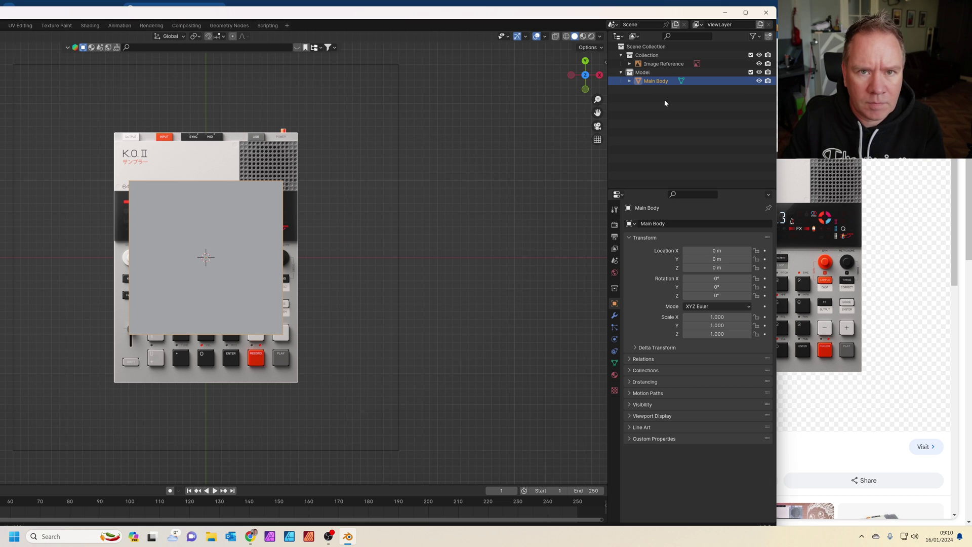
In Edit Mode with X-ray on, scale the Main Body plane by about 1.18 to match the device's width in the reference image.
key(super+Up)
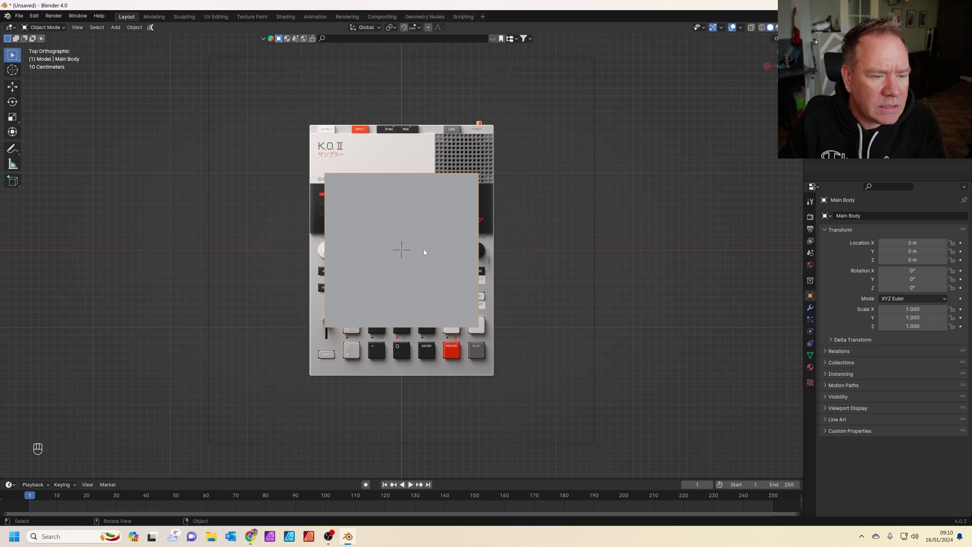
scroll(424, 252, up, 2)
key(Tab)
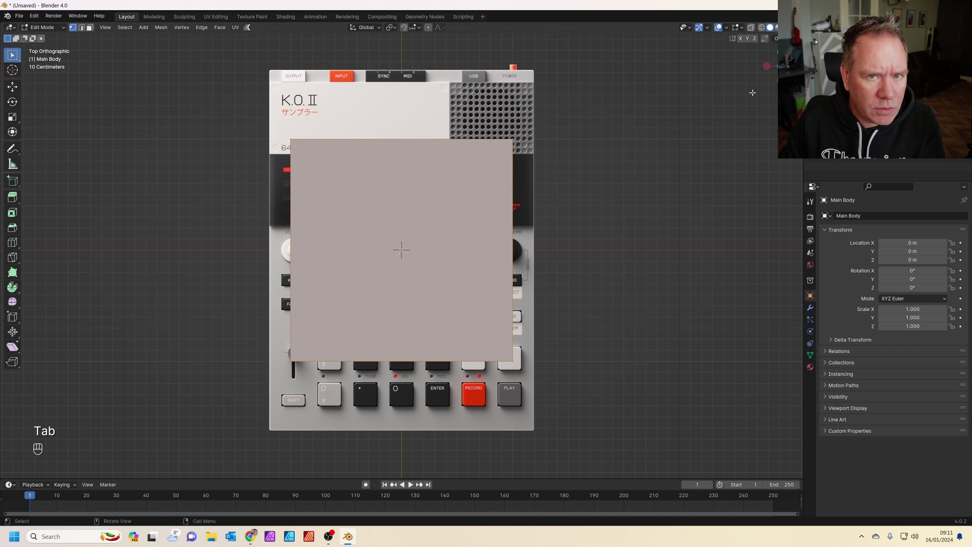
click(752, 29)
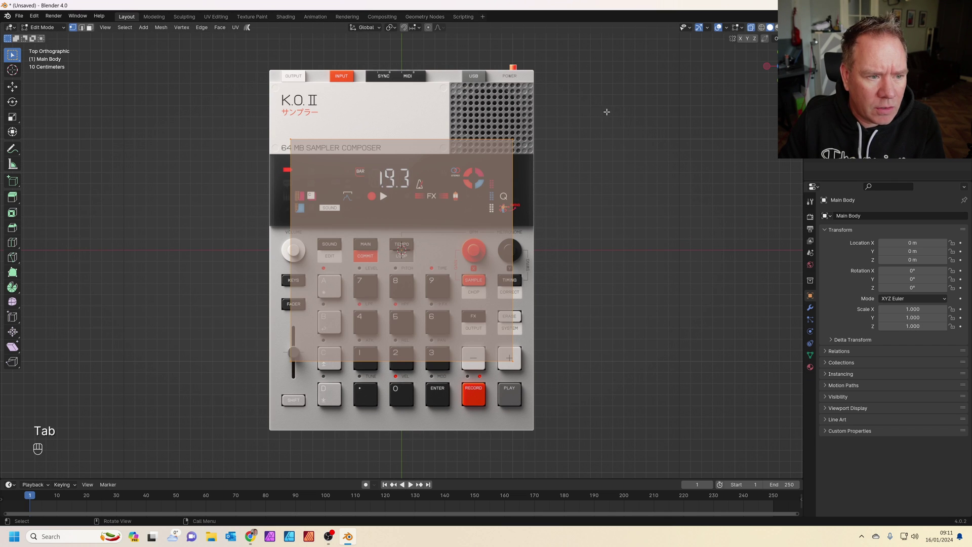
scroll(606, 111, up, 1)
shift+middle_drag(544, 179, 647, 215)
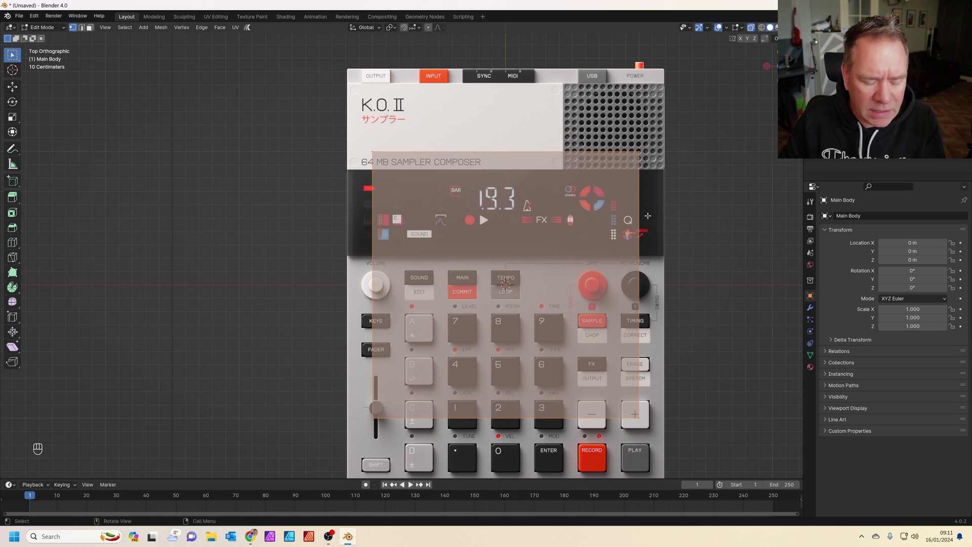
key(s)
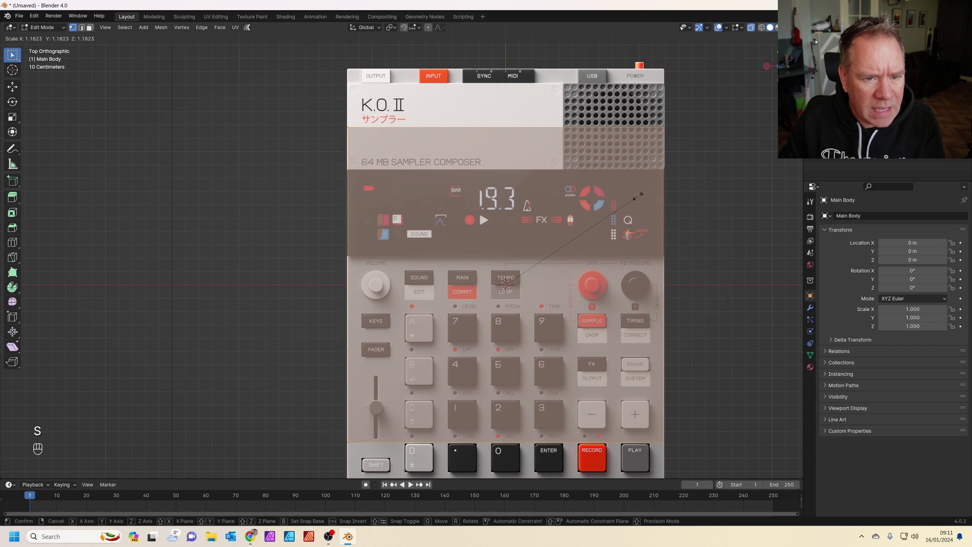
click(639, 194)
Move the plane down along the Y axis until its lower edge lines up with the bottom of the device in the reference.
scroll(441, 280, down, 2)
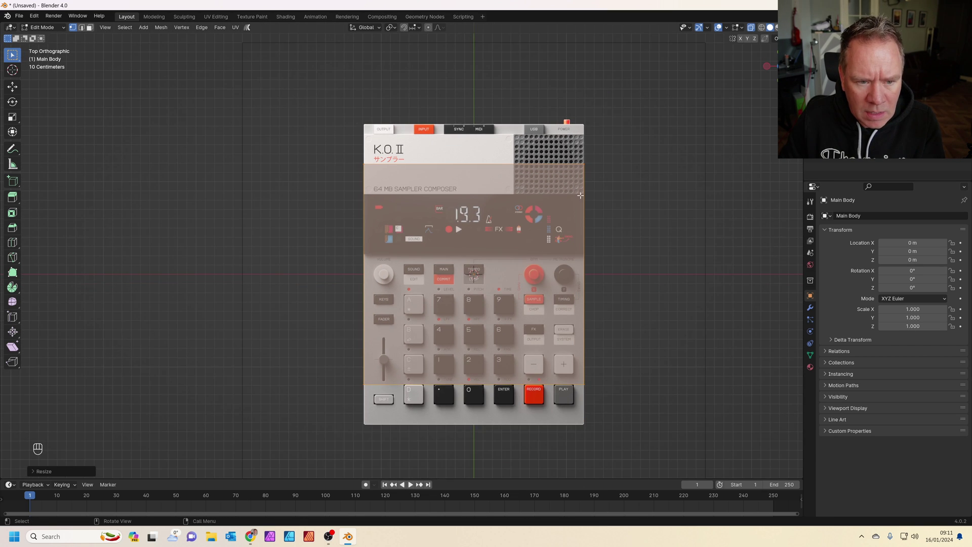
shift+middle_drag(442, 279, 472, 231)
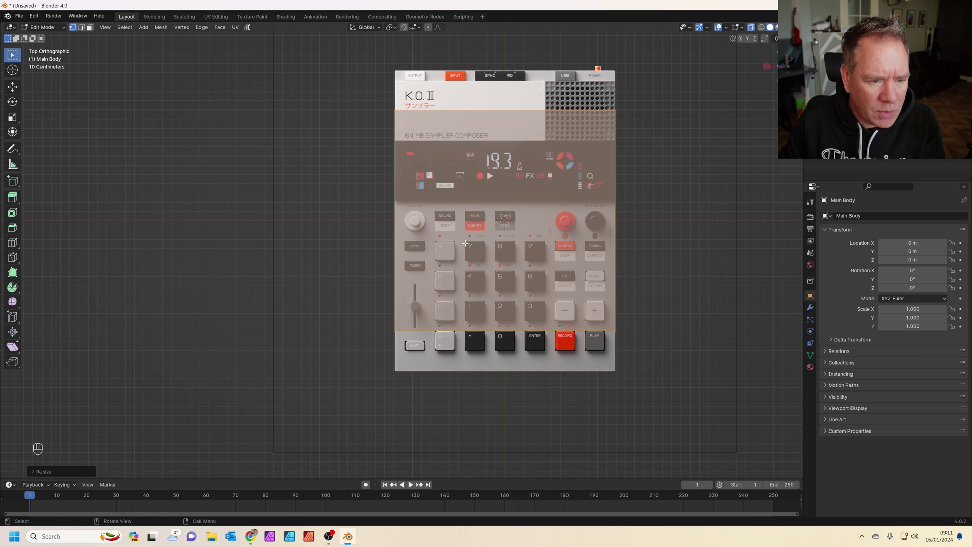
key(g)
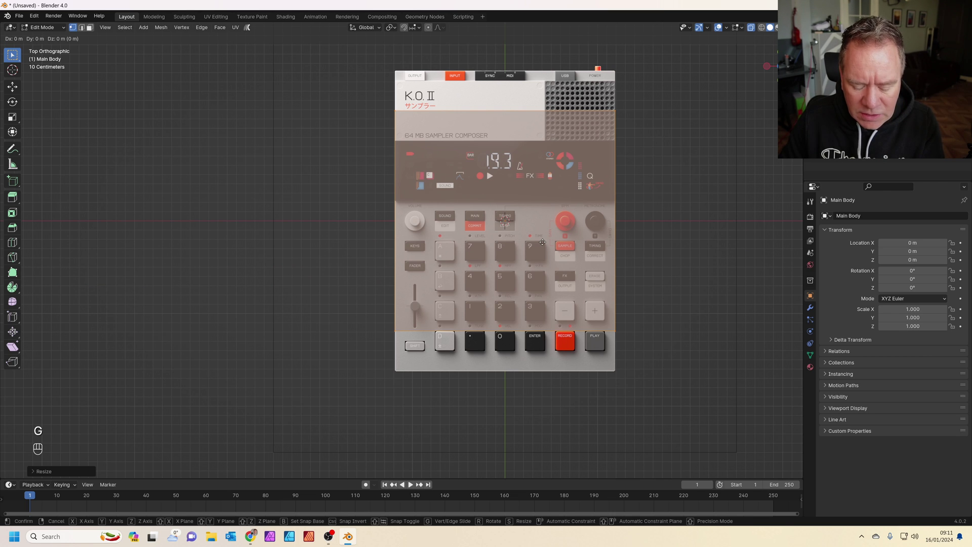
key(y)
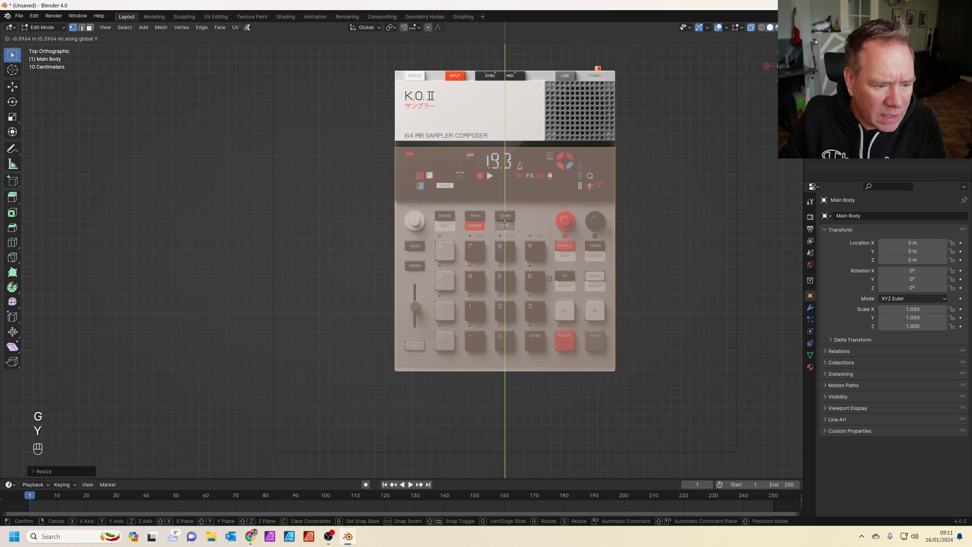
click(545, 160)
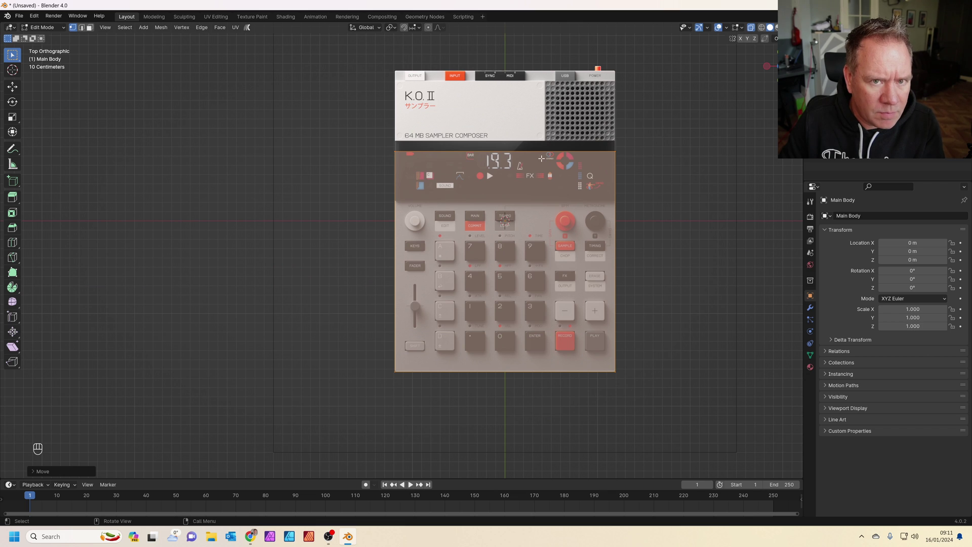
Move the plane's upper edge down about 0.53 m along Y to the lower edge of the black display.
key(2)
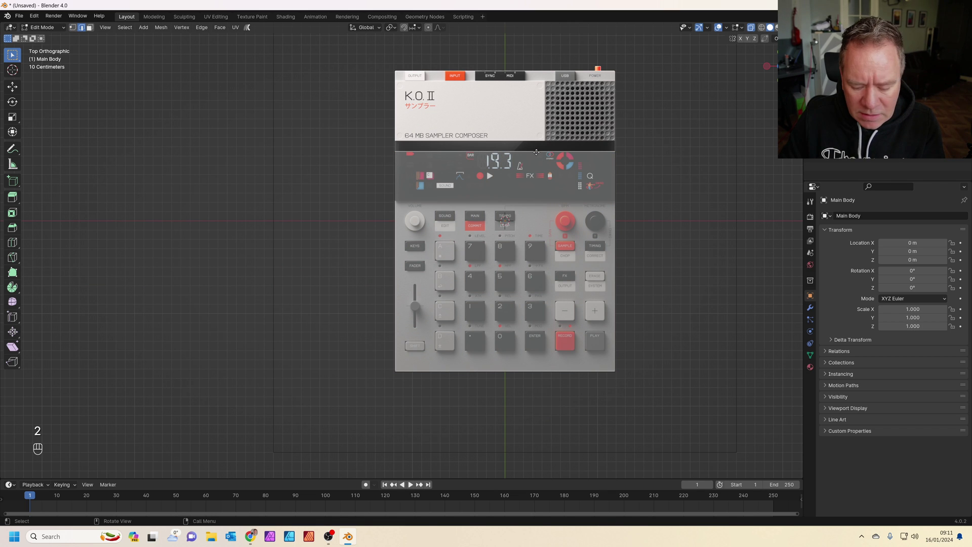
key(g)
key(y)
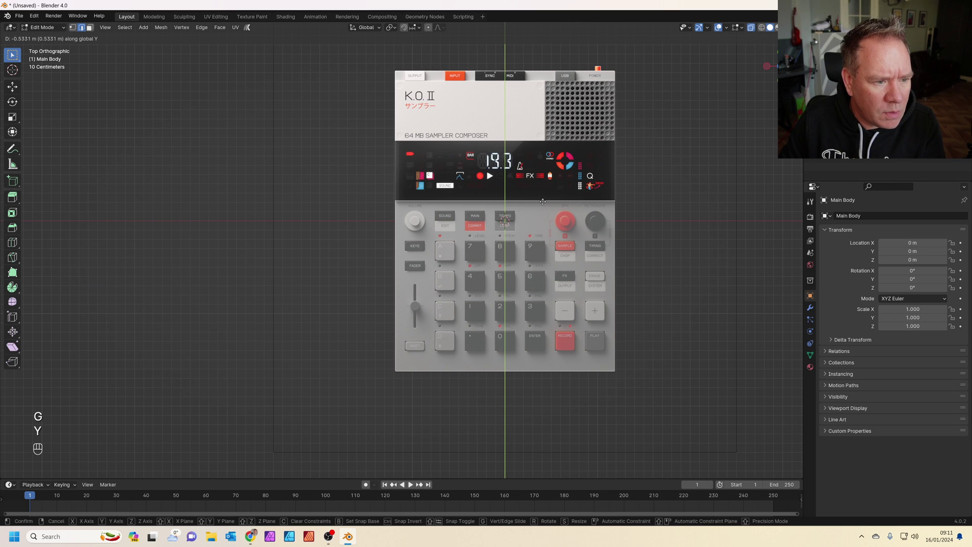
click(543, 202)
Add a vertical loop cut to the plane and slide it to line up with the outer side of the KEYS and FADER buttons.
scroll(547, 228, up, 3)
shift+middle_drag(554, 256, 483, 245)
key(ctrl+r)
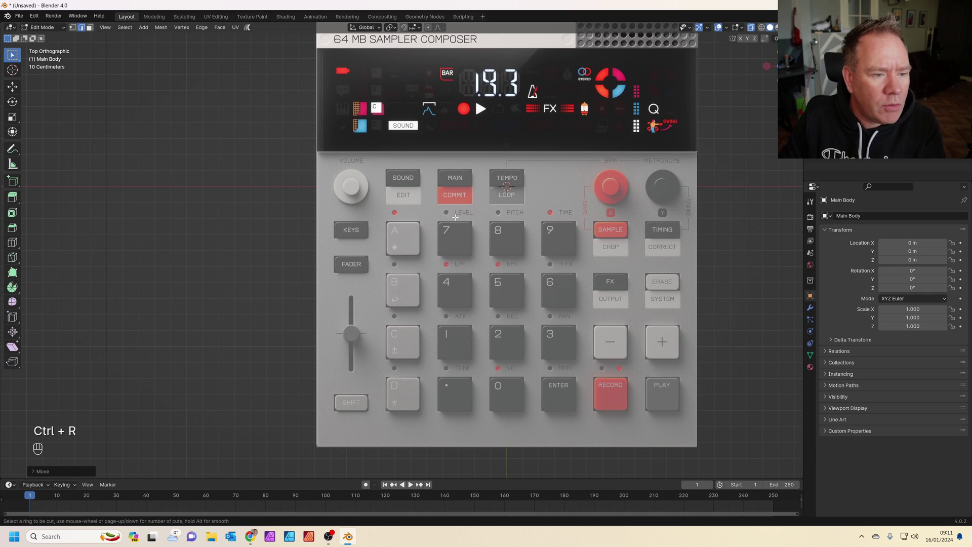
click(529, 160)
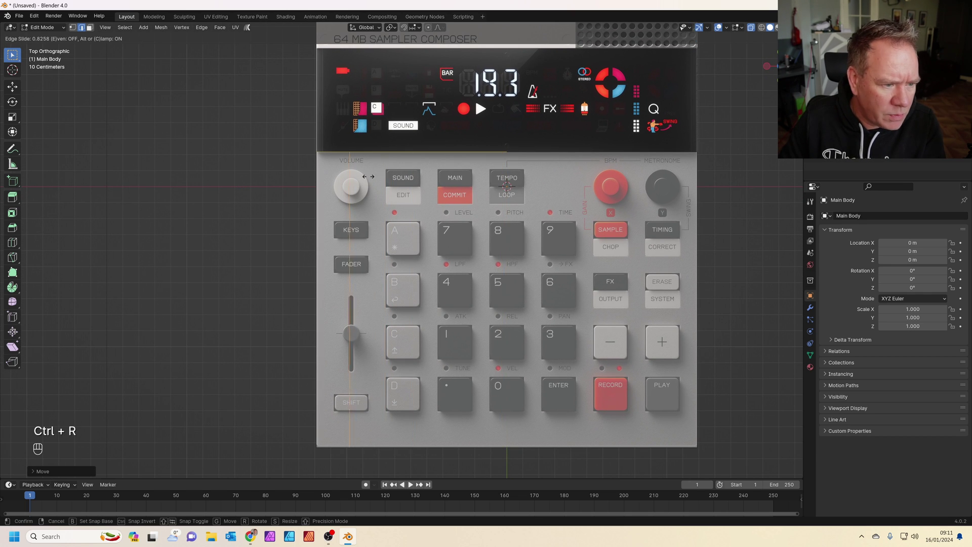
click(507, 187)
scroll(293, 223, up, 8)
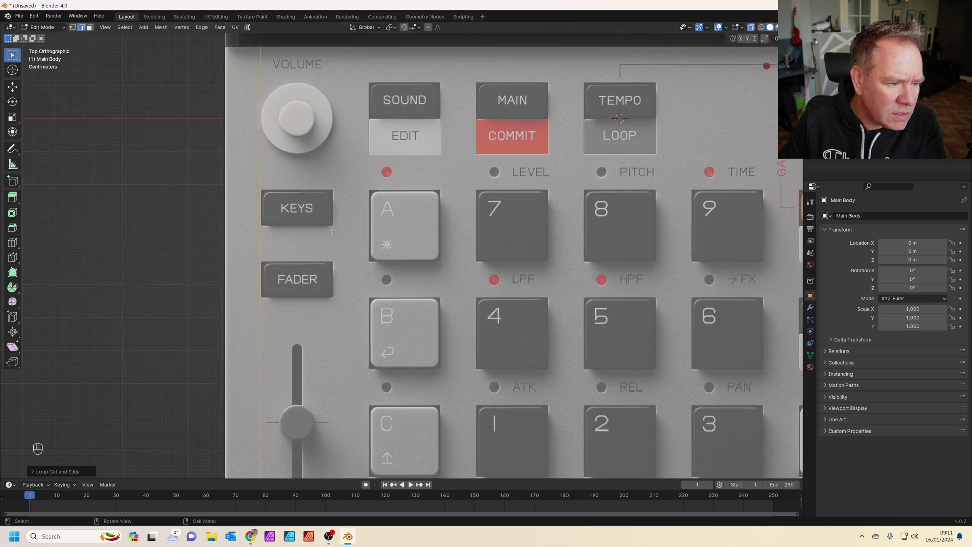
shift+middle_drag(293, 223, 610, 269)
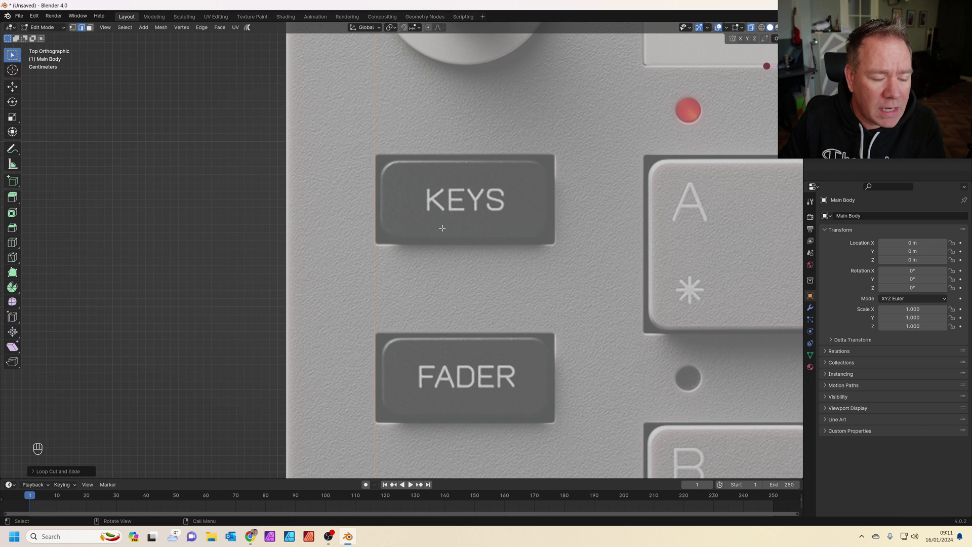
scroll(442, 228, down, 8)
shift+middle_drag(624, 211, 540, 193)
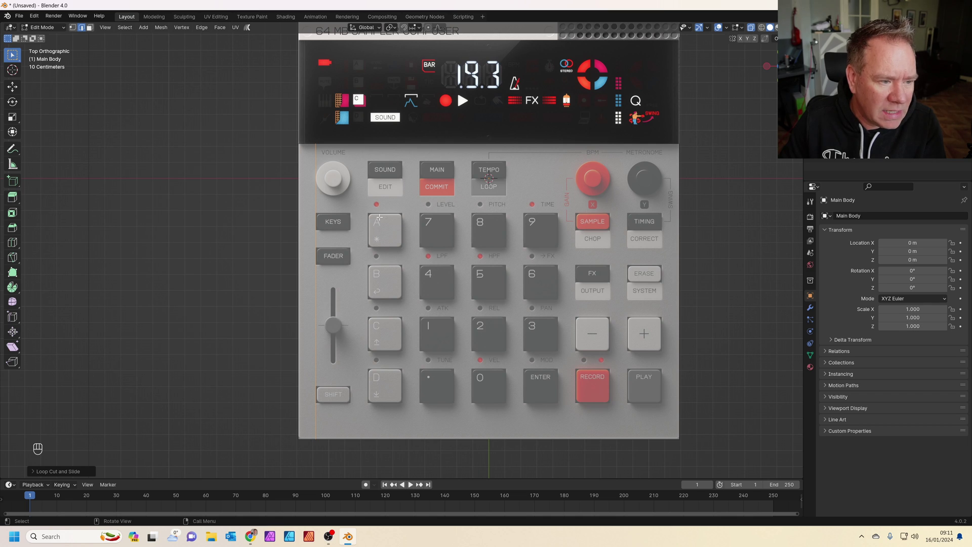
scroll(328, 234, up, 4)
shift+middle_drag(284, 223, 316, 266)
key(g)
key(g)
click(69, 212)
Add the remaining vertical loop cuts along both sides of each button column, through to the TIMING and PLAY column.
scroll(113, 238, down, 3)
key(ctrl+r)
click(648, 163)
key(ctrl+r)
click(629, 168)
key(ctrl+r)
click(691, 200)
click(667, 200)
scroll(667, 200, down, 2)
shift+middle_drag(582, 152, 702, 148)
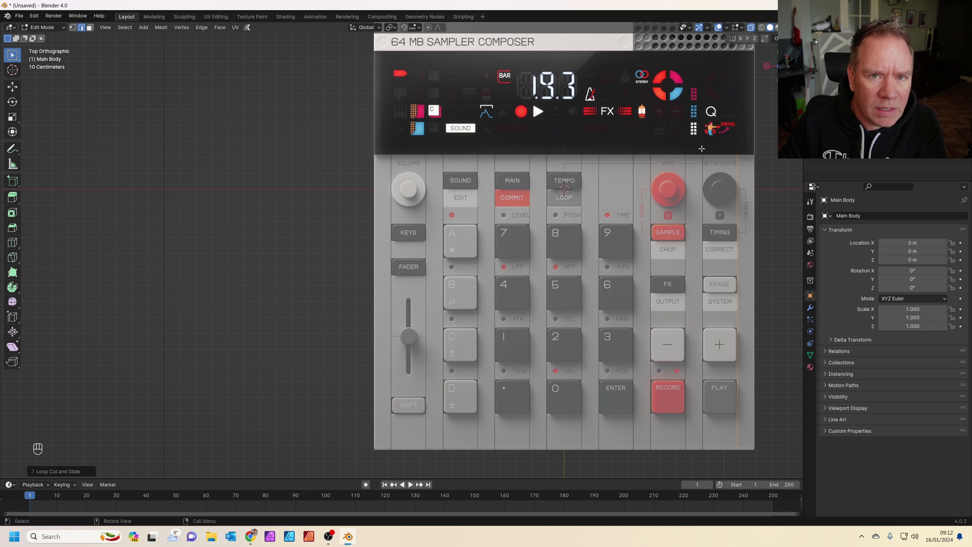
click(751, 27)
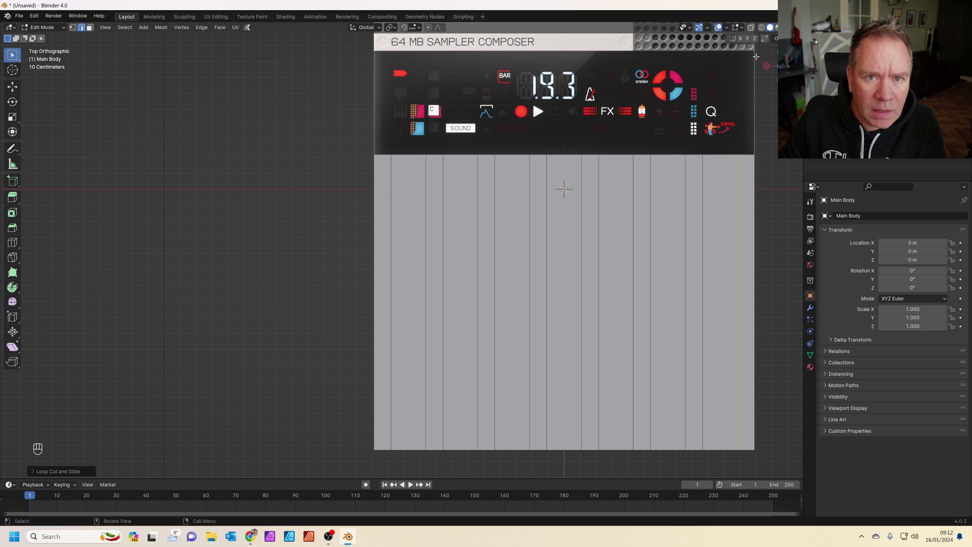
click(751, 29)
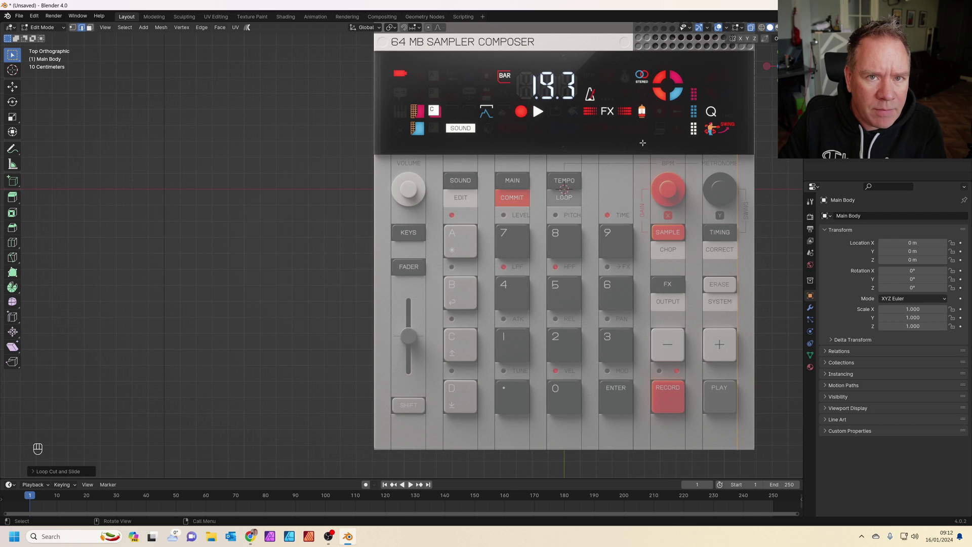
Add horizontal loop cuts along the button edges, from the SOUND row below the display down to the RECORD row's lower edge.
shift+middle_drag(590, 220, 564, 277)
scroll(567, 275, up, 3)
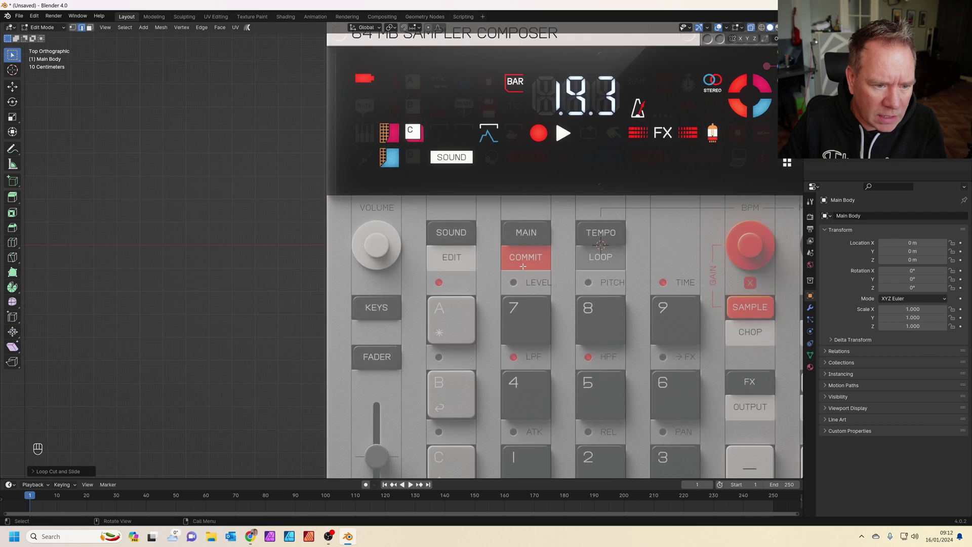
shift+middle_drag(607, 243, 415, 270)
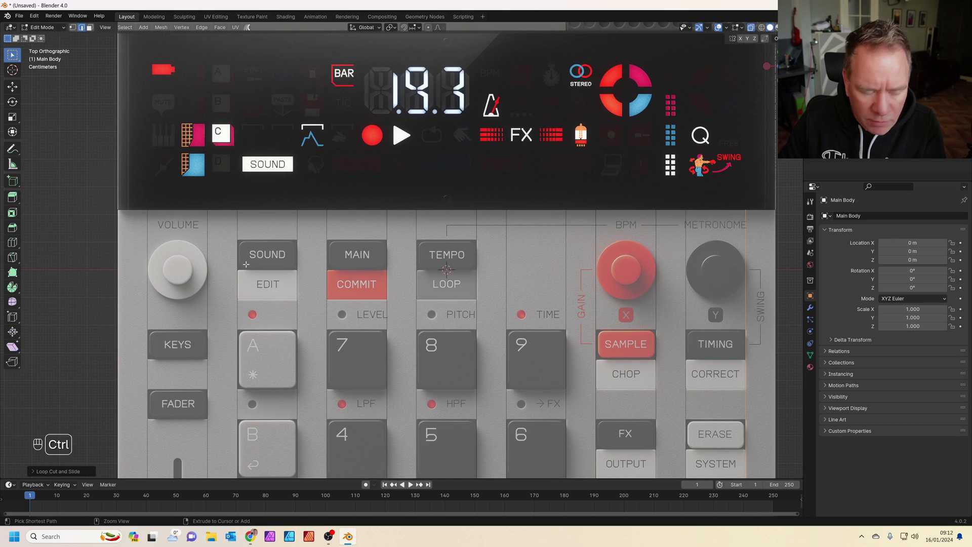
key(ctrl+r)
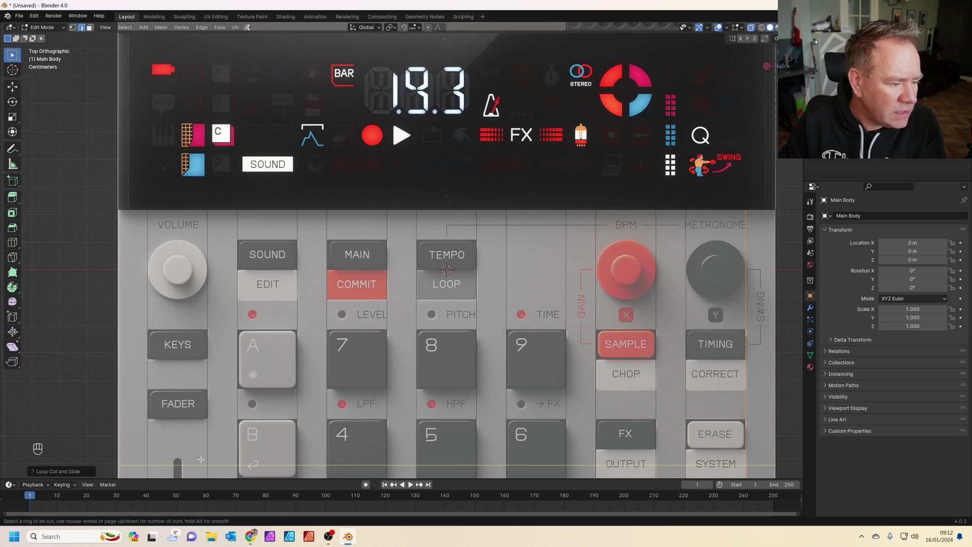
click(154, 462)
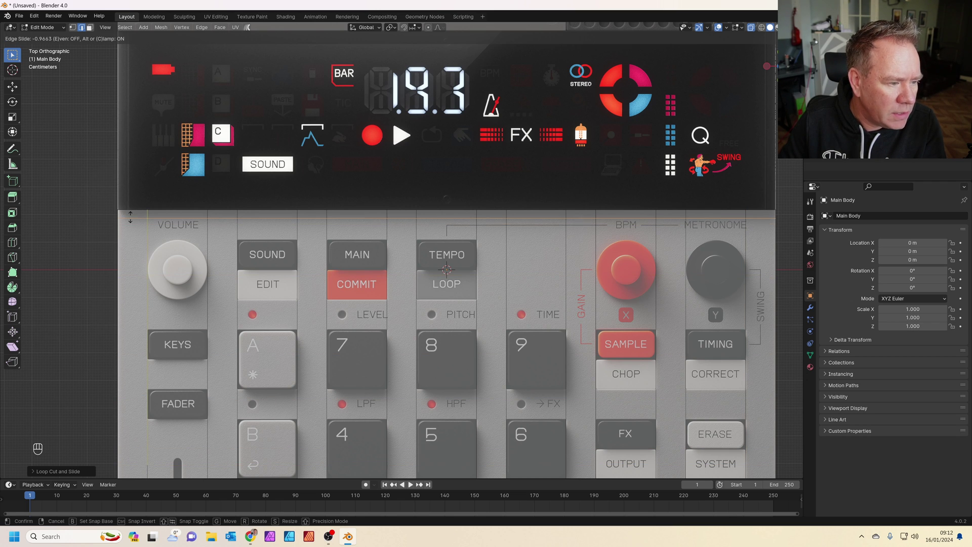
scroll(261, 164, down, 2)
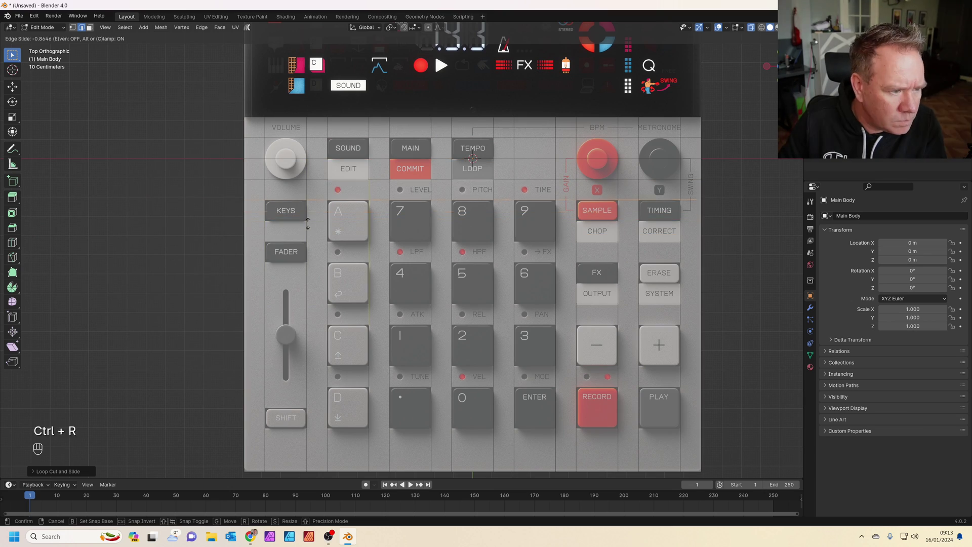
click(530, 420)
Add a centred horizontal loop cut through the lowest button row at the SHIFT button's upper edge, and check the grid without X-ray.
key(ctrl+r)
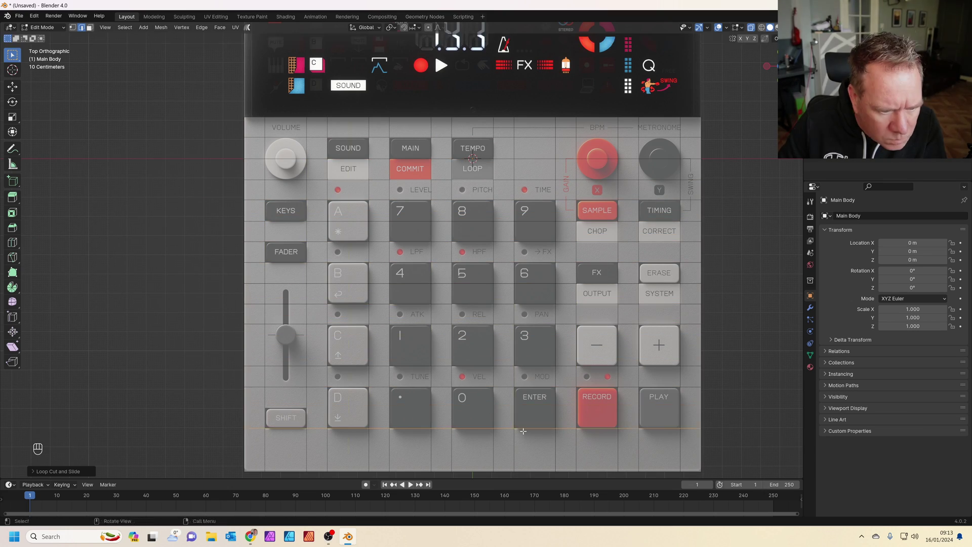
click(529, 419)
right_click(529, 419)
key(alt+z)
middle_drag(620, 302, 625, 235)
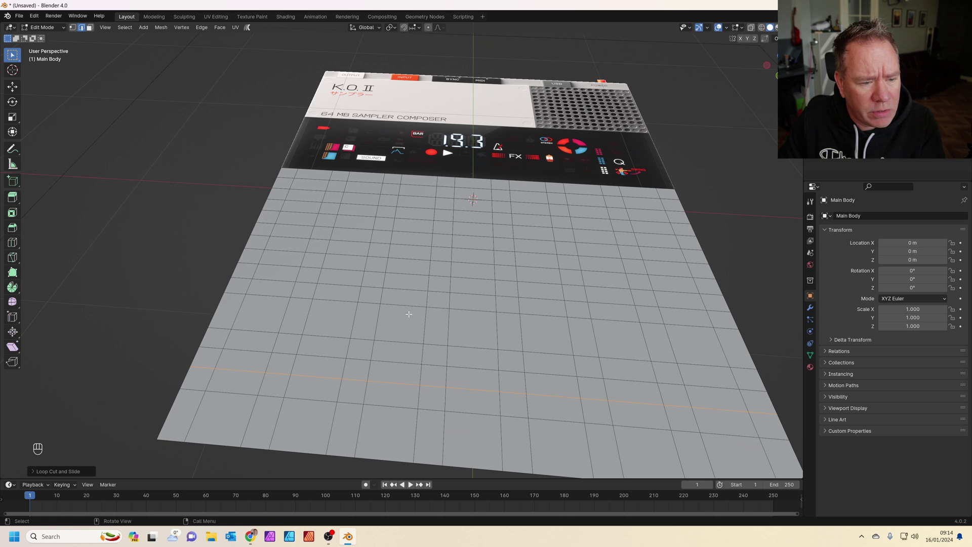
middle_drag(464, 322, 470, 331)
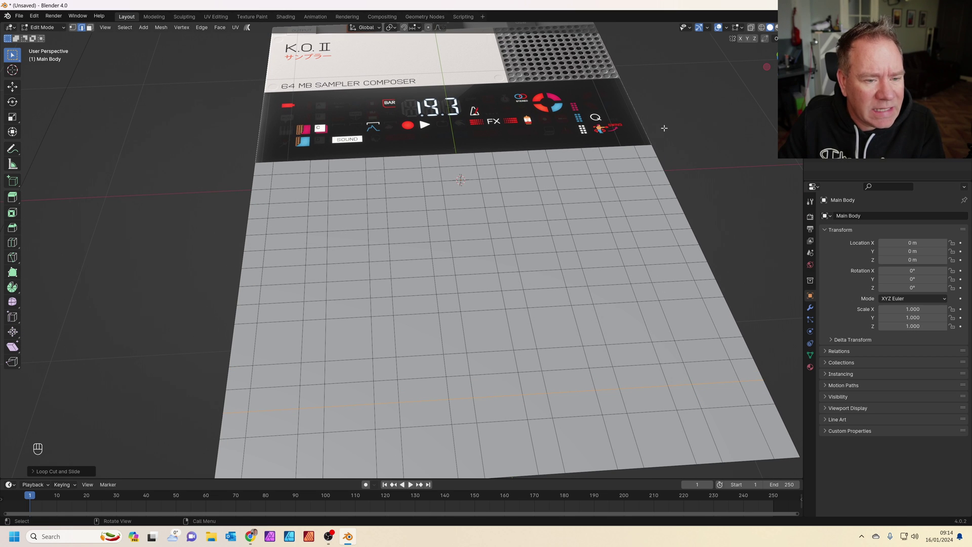
click(751, 28)
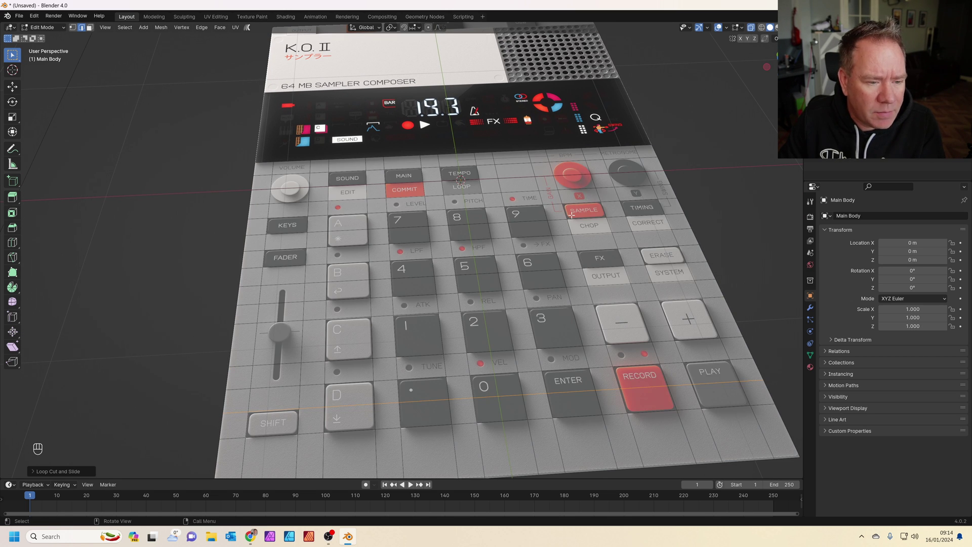
key(KP_7)
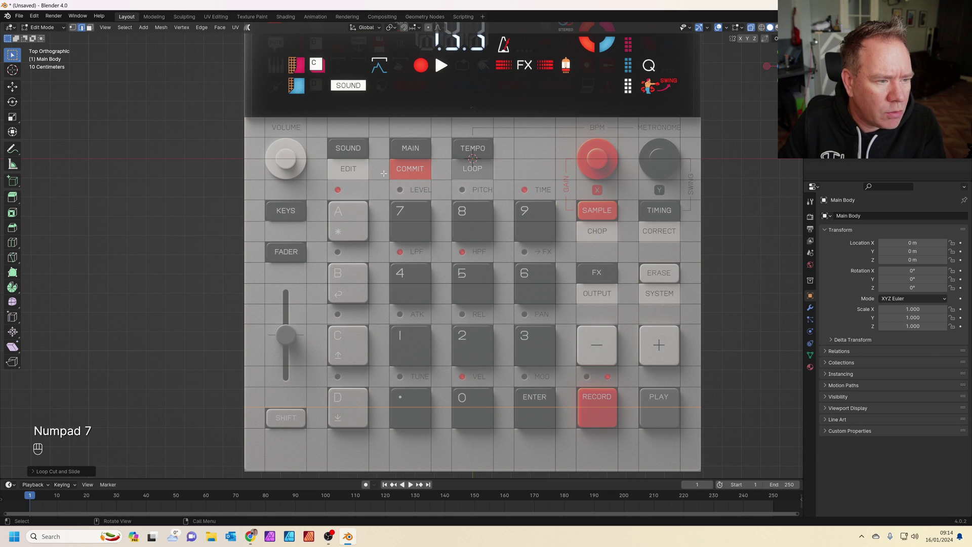
Delete the faces over the SOUND/EDIT, MAIN/COMMIT, TEMPO/LOOP, KEYS, FADER, A, 7, 8, 9, SAMPLE/CHOP and TIMING/CORRECT buttons.
key(3)
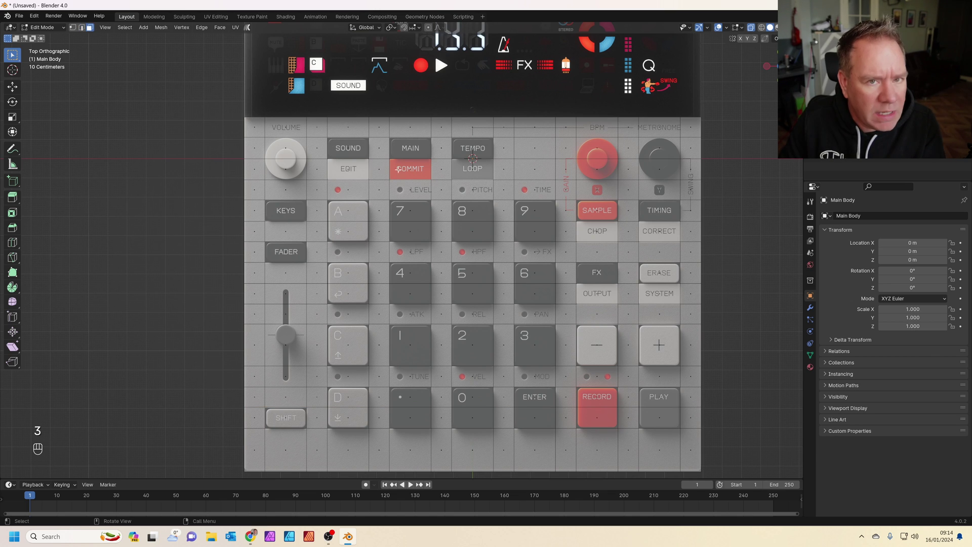
click(350, 148)
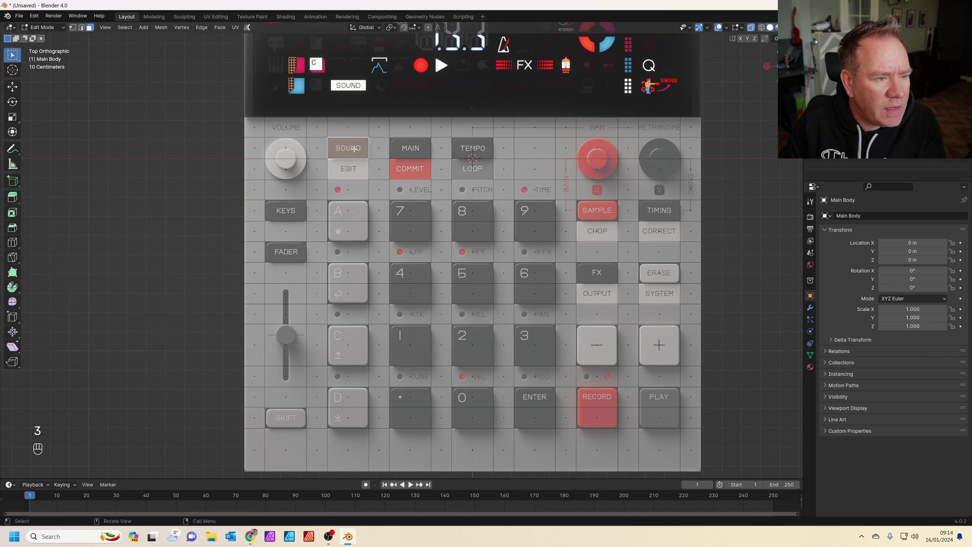
shift+click(408, 148)
shift+click(472, 148)
shift+click(472, 168)
shift+click(411, 171)
shift+click(348, 169)
shift+click(286, 205)
shift+click(287, 255)
shift+click(341, 236)
shift+click(348, 211)
shift+click(410, 210)
shift+click(409, 233)
shift+click(472, 232)
shift+click(485, 208)
shift+click(529, 209)
shift+click(531, 231)
shift+click(597, 231)
shift+click(596, 211)
shift+click(658, 210)
shift+click(667, 231)
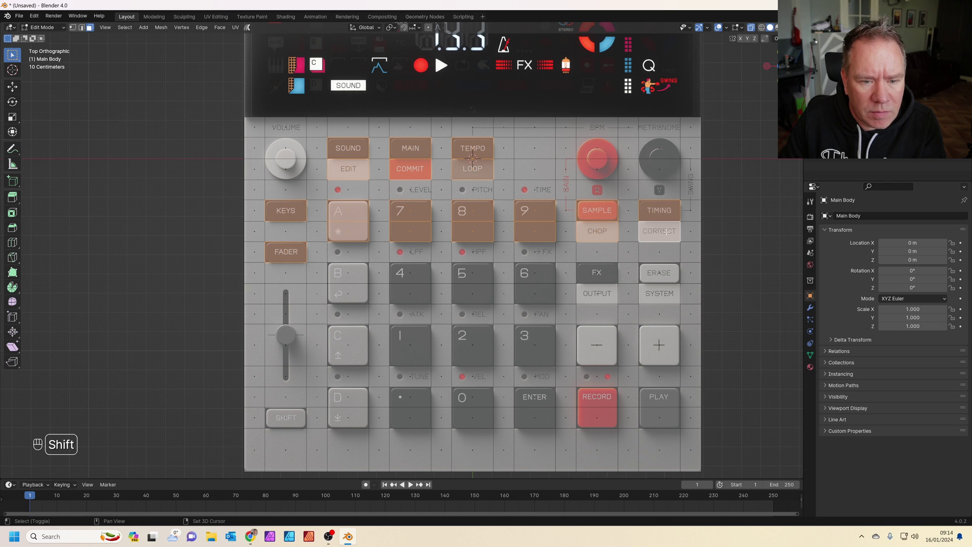
key(x)
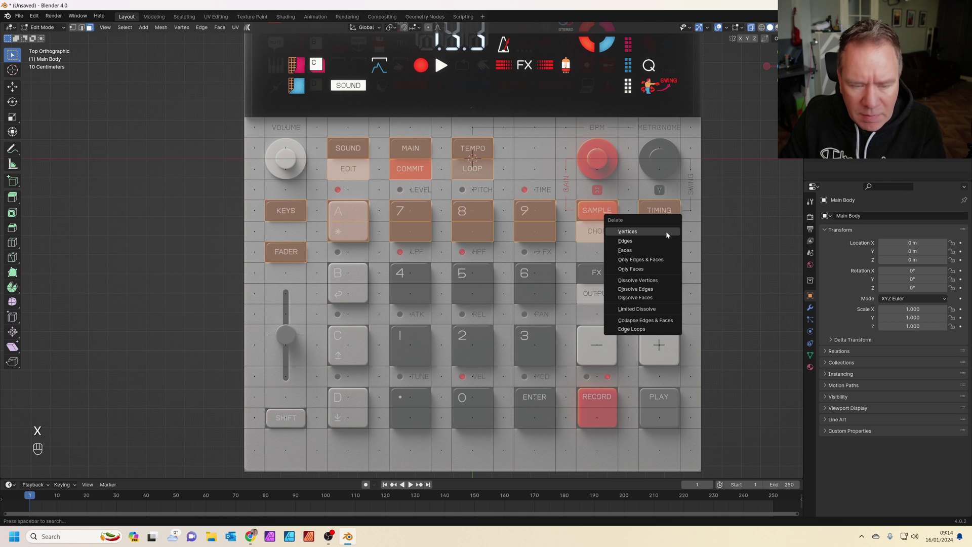
click(648, 251)
middle_drag(563, 274, 584, 228)
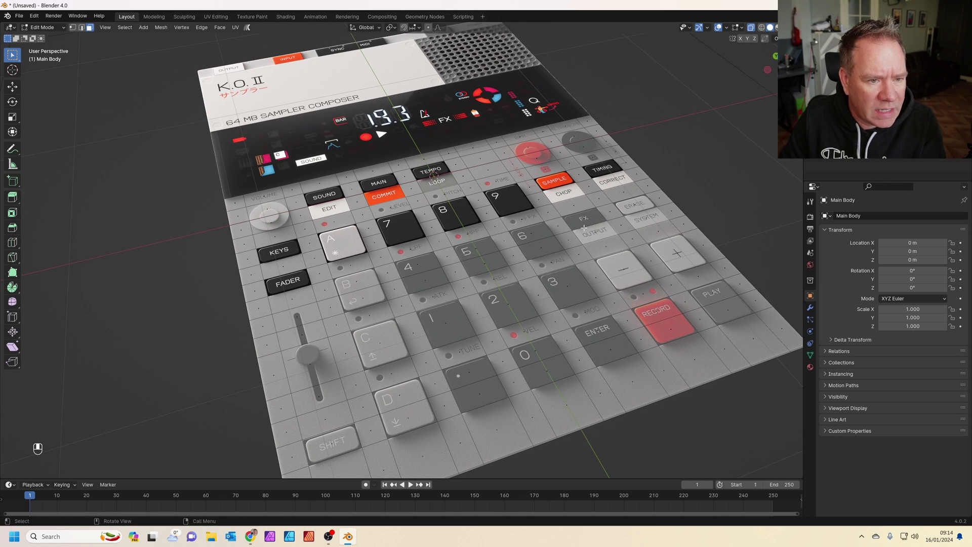
click(750, 28)
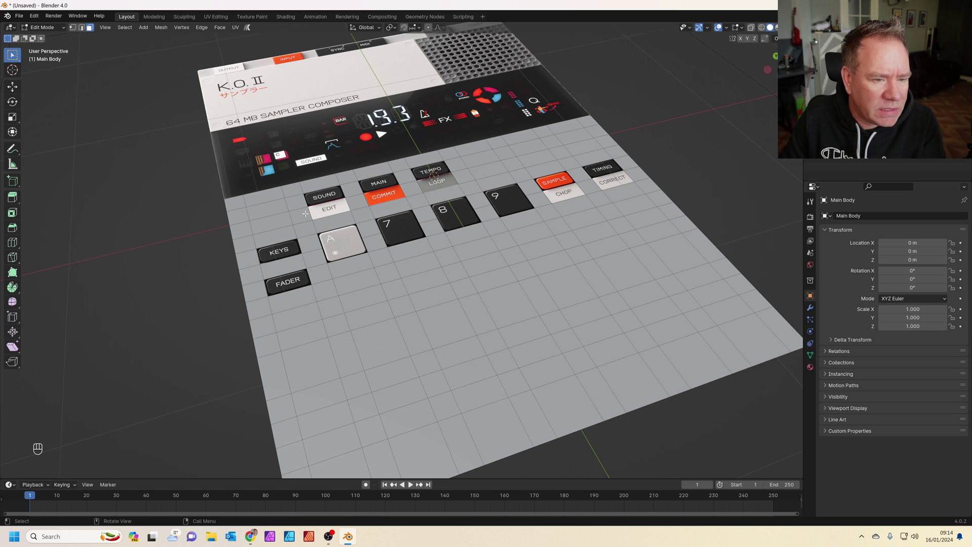
middle_drag(437, 282, 413, 211)
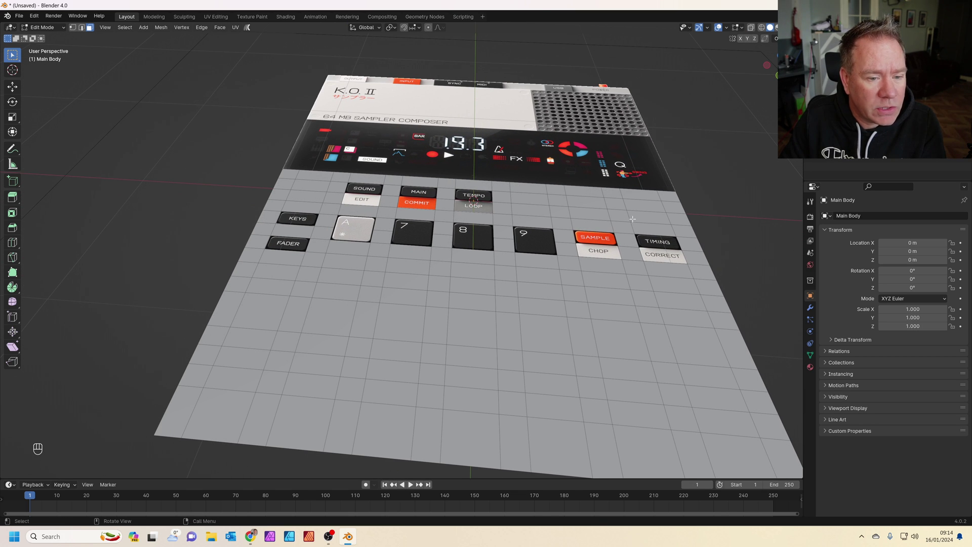
From the top view with X-ray on, delete the faces over the B, 4, 5, 6, FX/OUTPUT and ERASE/SYSTEM buttons.
click(751, 28)
key(KP_7)
click(400, 282)
shift+click(473, 292)
shift+click(534, 276)
shift+click(597, 276)
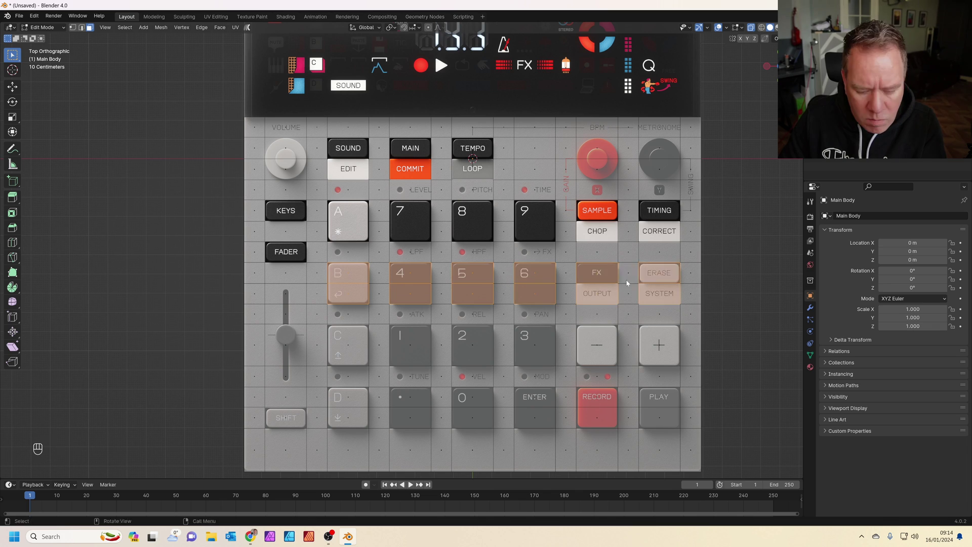
key(x)
Delete the faces over the two lowest button rows, from C to plus and from D to PLAY, and over the SHIFT button.
shift+click(410, 347)
shift+click(659, 350)
shift+click(659, 416)
shift+click(602, 398)
shift+click(535, 405)
shift+click(472, 405)
shift+click(410, 405)
key(x)
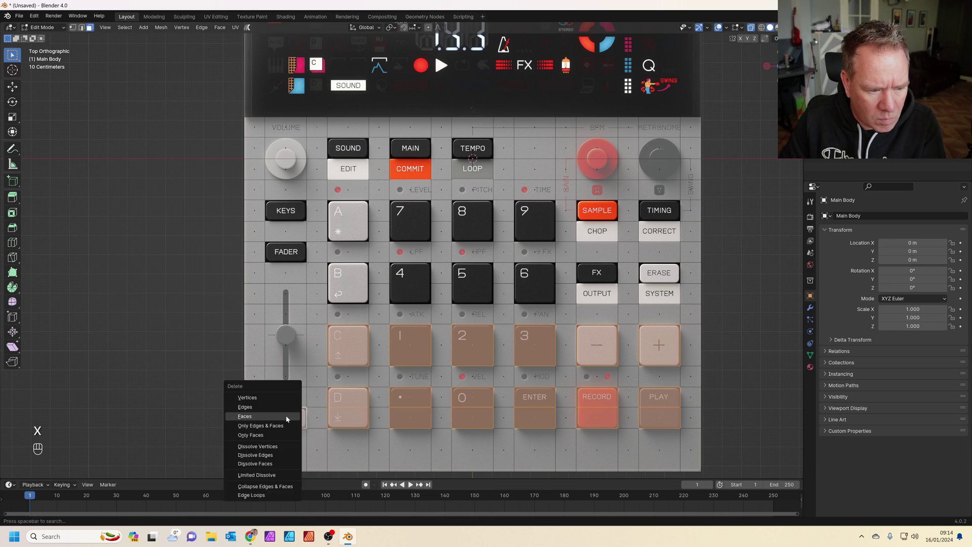
click(284, 416)
Examine the button openings in the Main Body from several angles with X-ray off.
middle_drag(706, 151, 430, 228)
scroll(430, 228, up, 4)
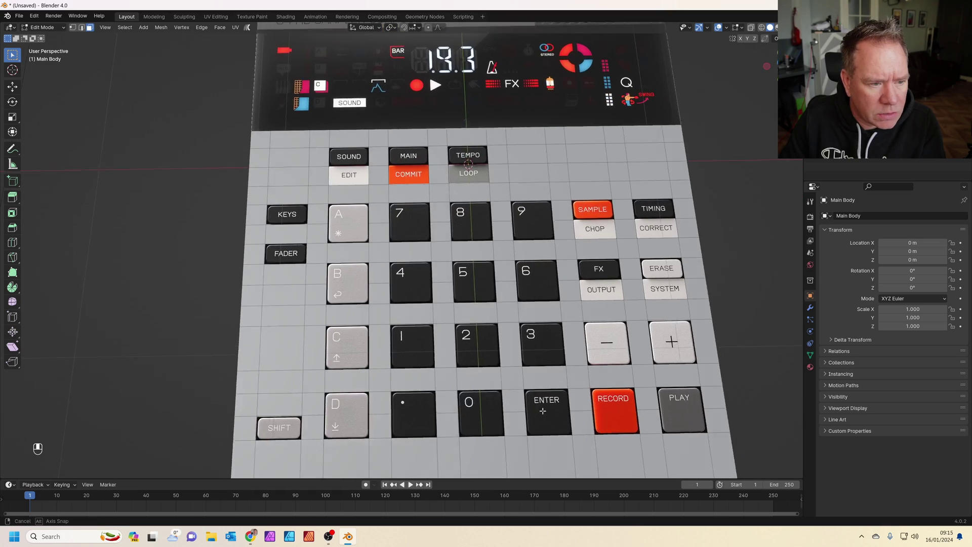
scroll(507, 219, up, 2)
scroll(510, 231, down, 3)
scroll(509, 231, up, 1)
middle_drag(409, 383, 430, 332)
scroll(429, 332, down, 2)
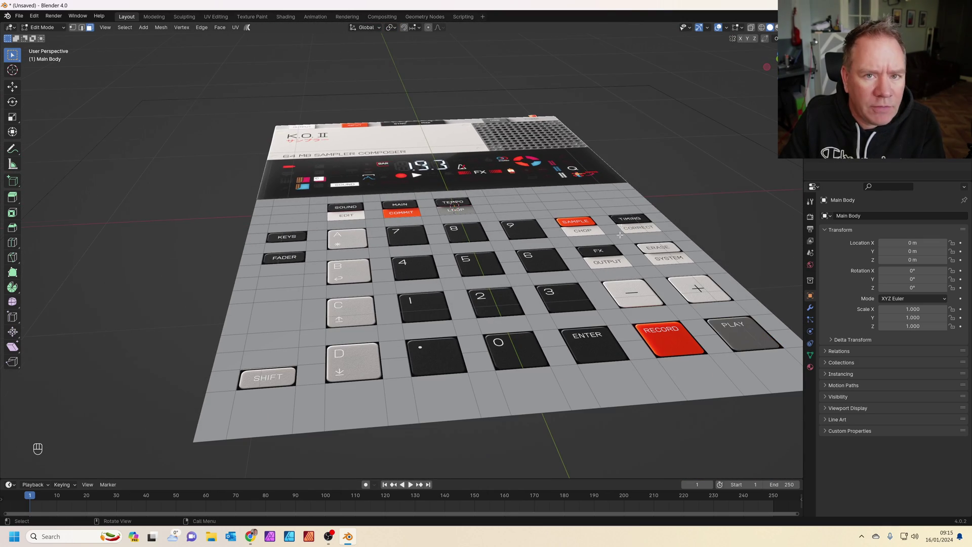
middle_drag(620, 234, 645, 203)
scroll(658, 190, up, 2)
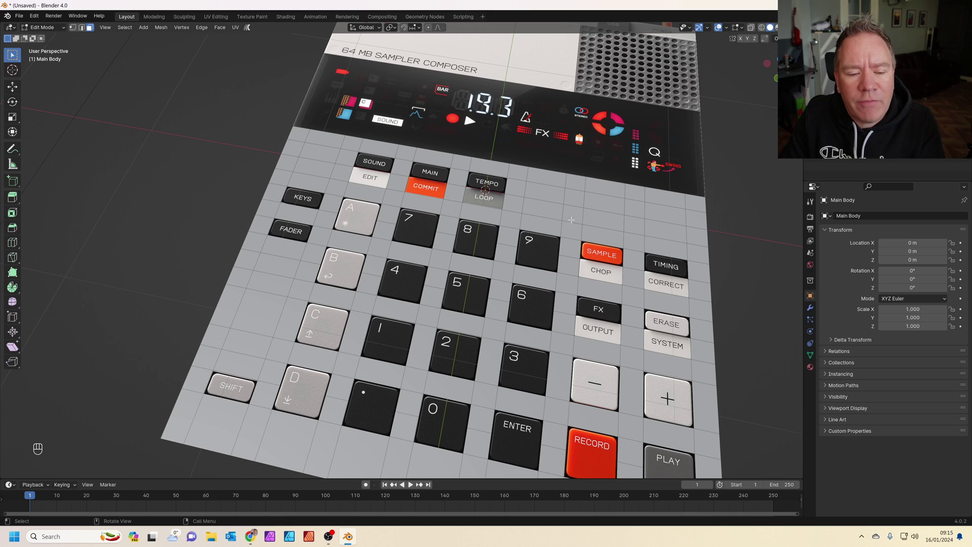
middle_drag(551, 247, 567, 360)
scroll(549, 226, up, 2)
scroll(567, 360, down, 4)
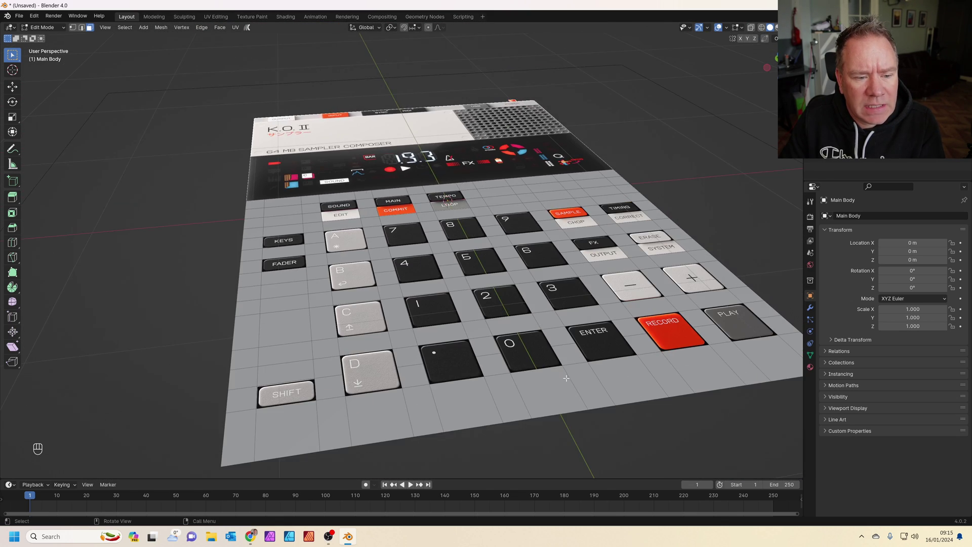
scroll(554, 309, up, 3)
middle_drag(565, 318, 549, 306)
middle_drag(570, 215, 574, 208)
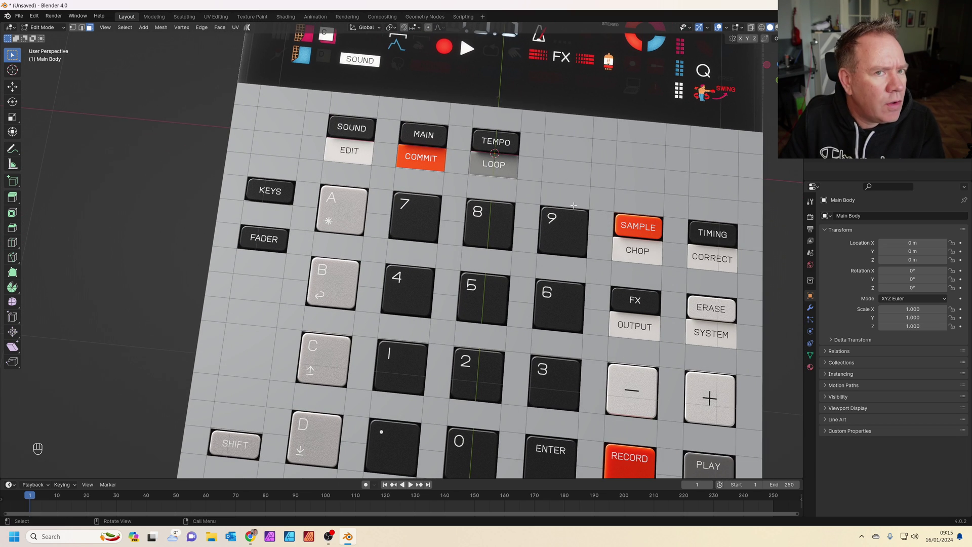
Return the Main Body to Object Mode.
key(Tab)
scroll(609, 289, up, 2)
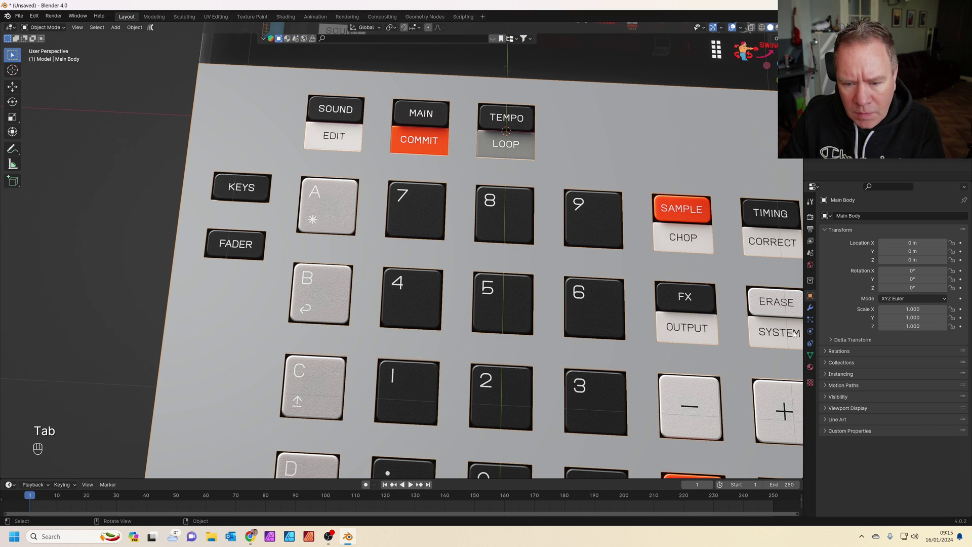
Add a Bevel modifier to the Main Body.
click(810, 308)
click(861, 216)
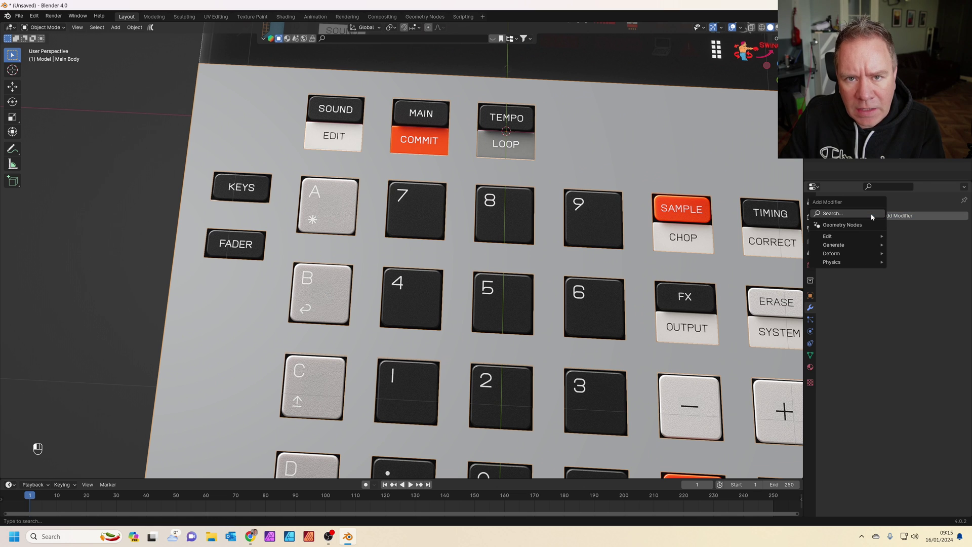
text(beve)
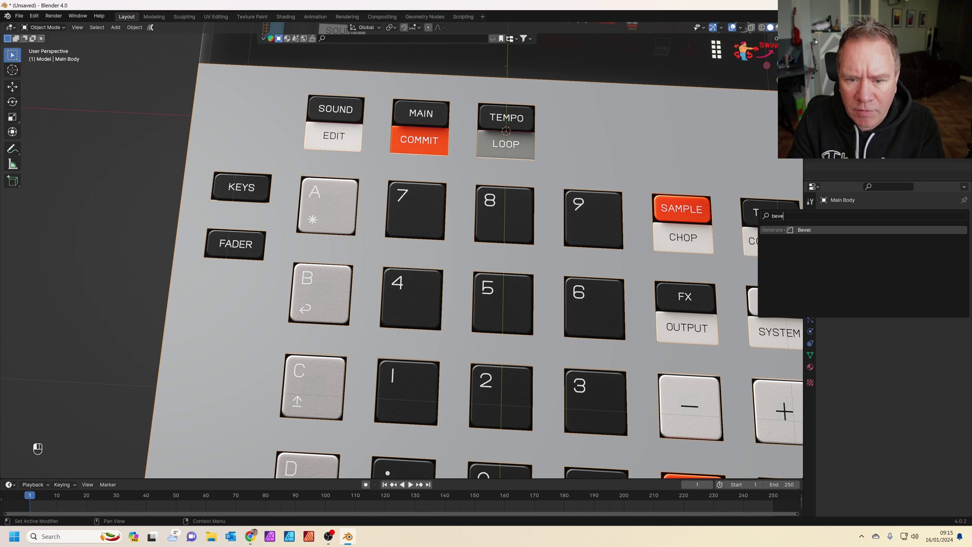
key(Return)
Make the Main Body's bevel affect vertices, with an amount of 0.003 m and 4 segments.
middle_drag(446, 228, 477, 202)
scroll(448, 162, up, 4)
shift+middle_drag(447, 160, 552, 279)
scroll(540, 242, up, 1)
shift+middle_drag(539, 241, 601, 213)
scroll(584, 231, up, 1)
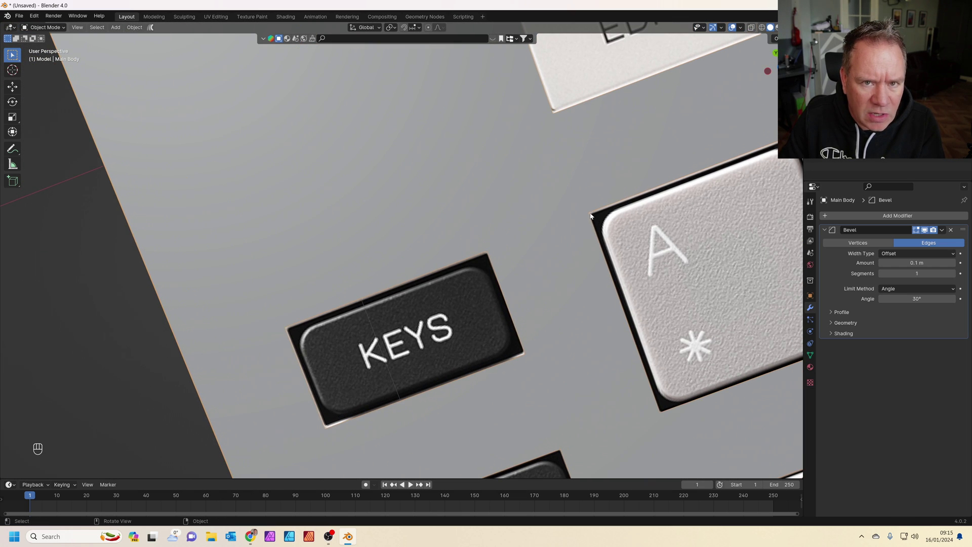
click(867, 244)
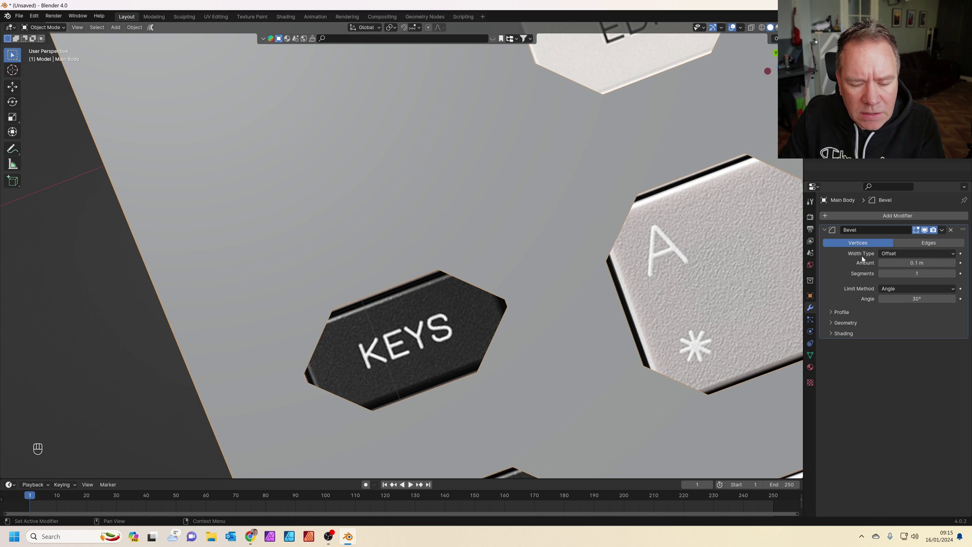
mouse_move(925, 263)
mouse_down()
mouse_move(891, 263)
mouse_move(940, 263)
mouse_move(931, 262)
mouse_up()
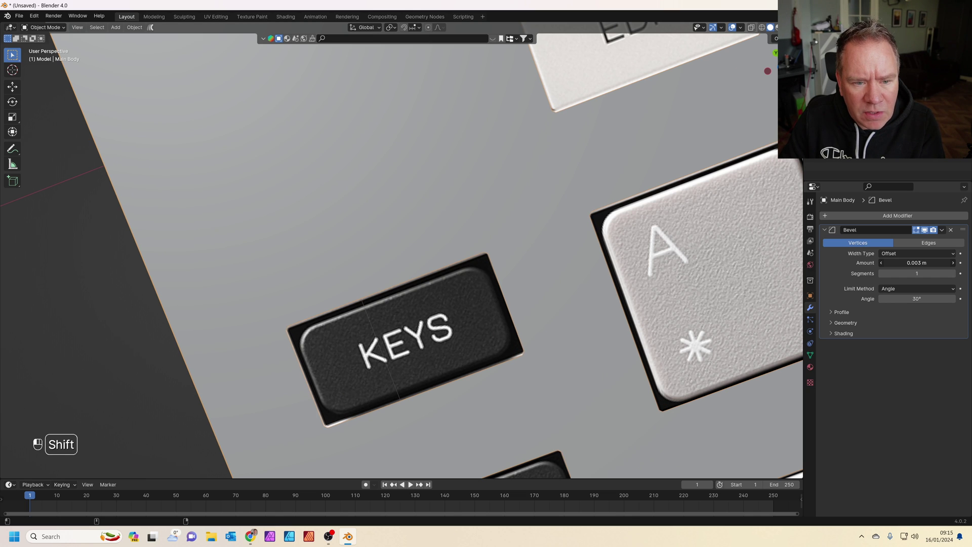
scroll(625, 215, up, 5)
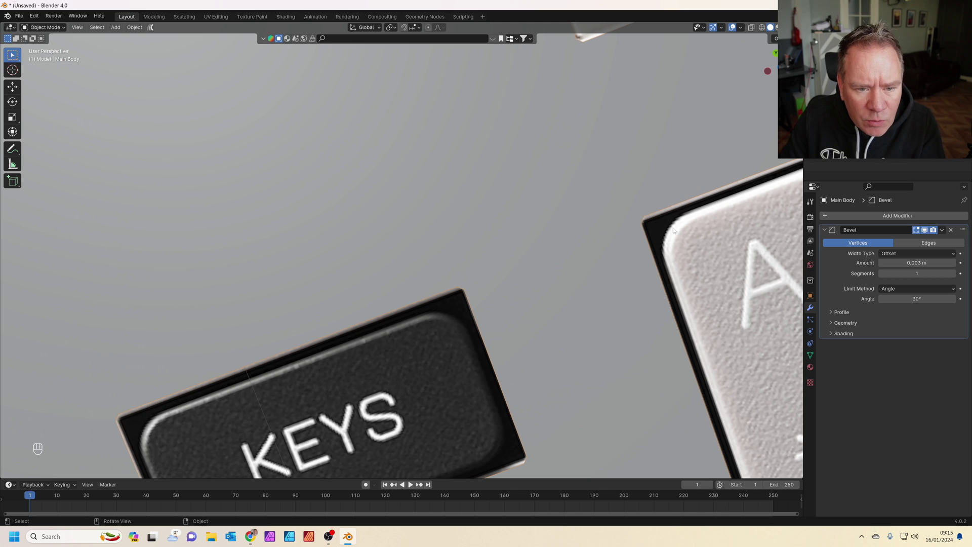
click(954, 273)
click(953, 273)
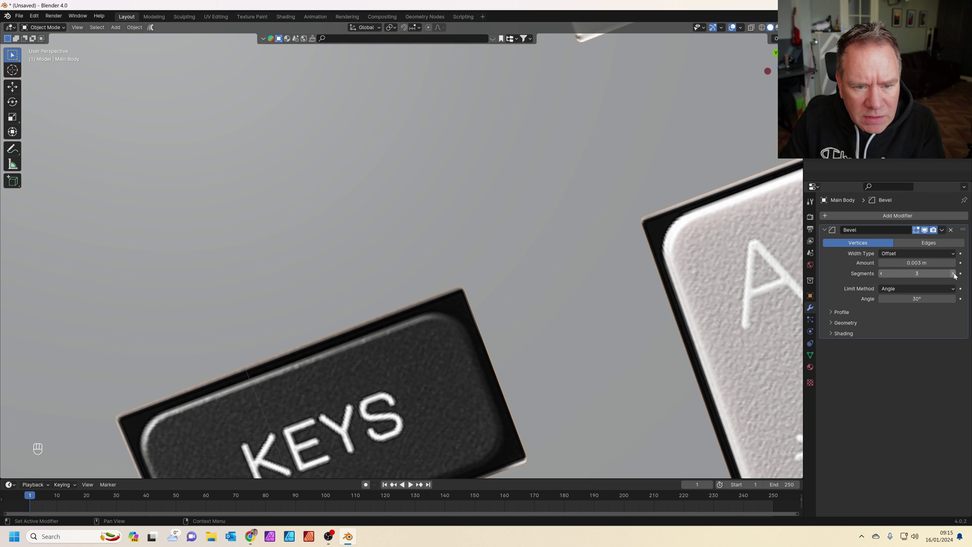
Check the opening corners around SHIFT and add a Solidify modifier to the Main Body.
middle_drag(700, 272, 584, 440)
scroll(346, 370, up, 4)
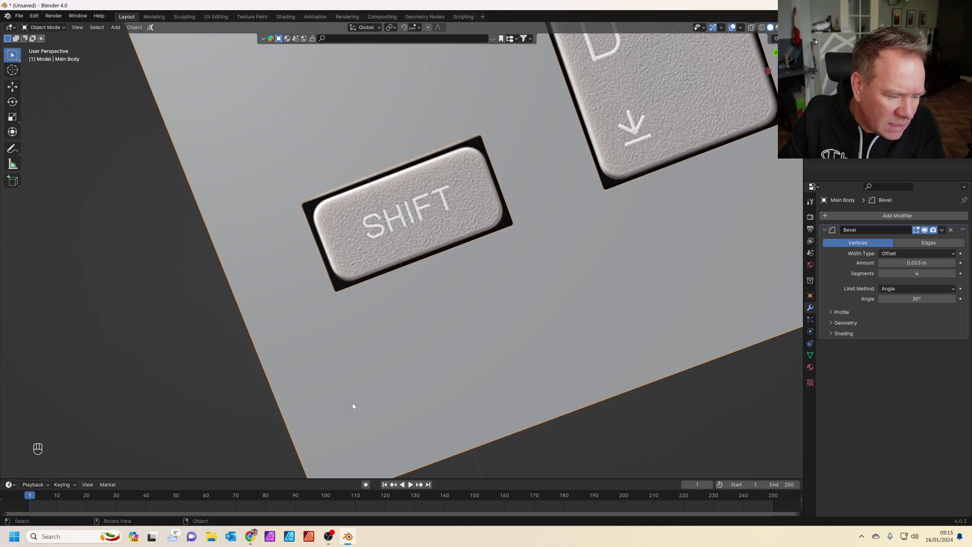
shift+middle_drag(353, 403, 395, 261)
scroll(538, 290, down, 6)
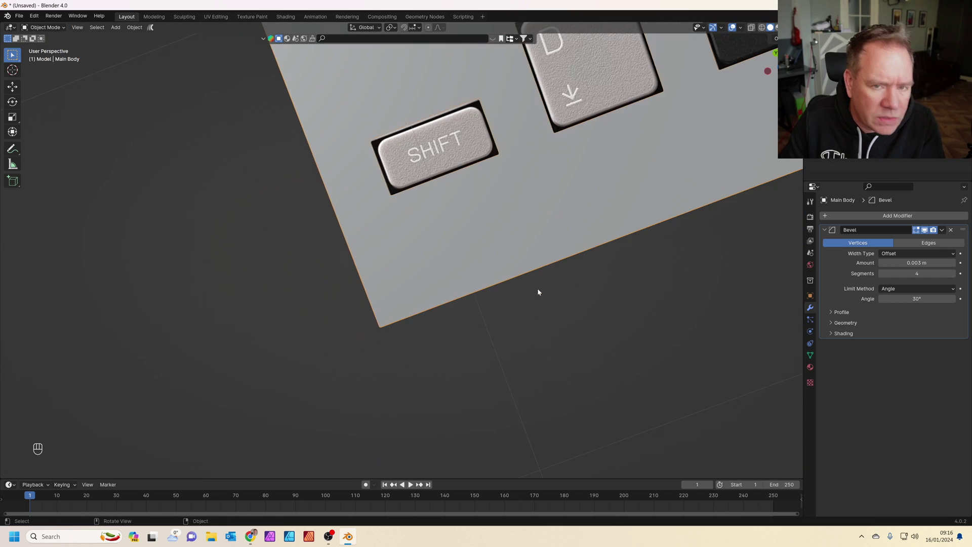
shift+middle_drag(618, 275, 590, 284)
key(KP_7)
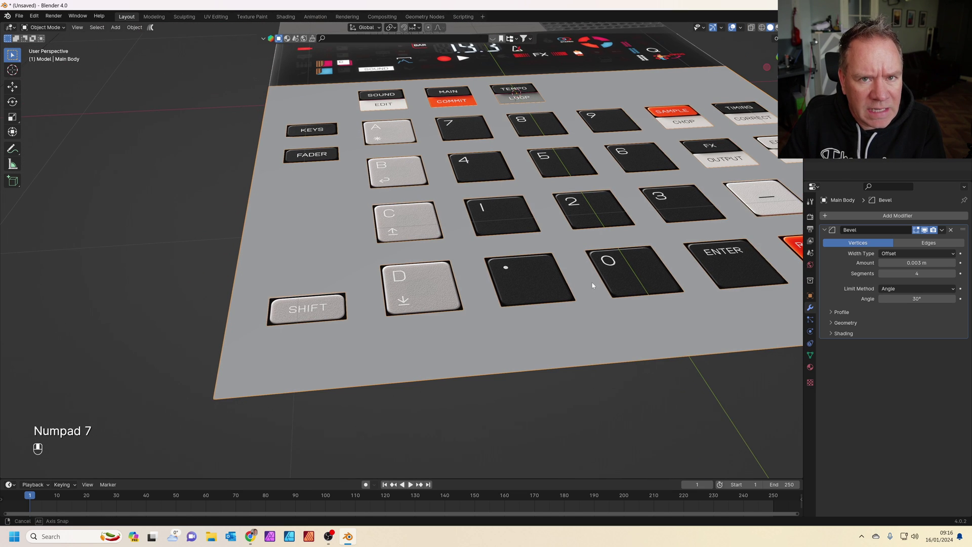
click(878, 218)
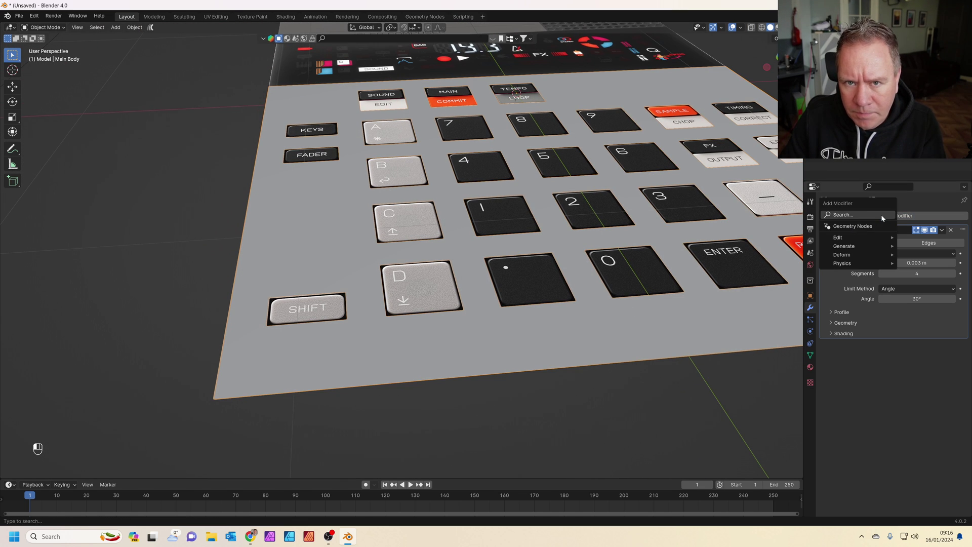
text(sol)
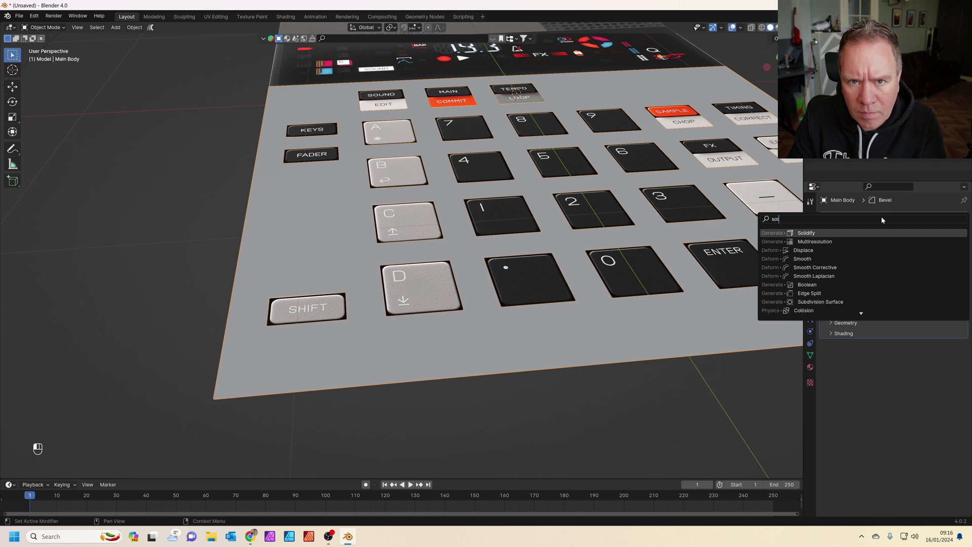
key(Return)
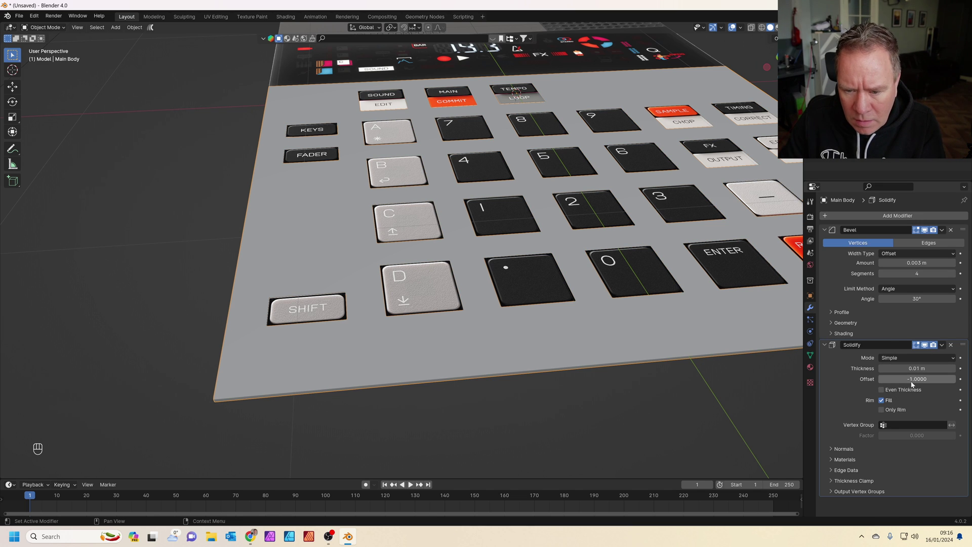
Set the Solidify thickness of the Main Body to 0.22 m.
drag(911, 368, 942, 368)
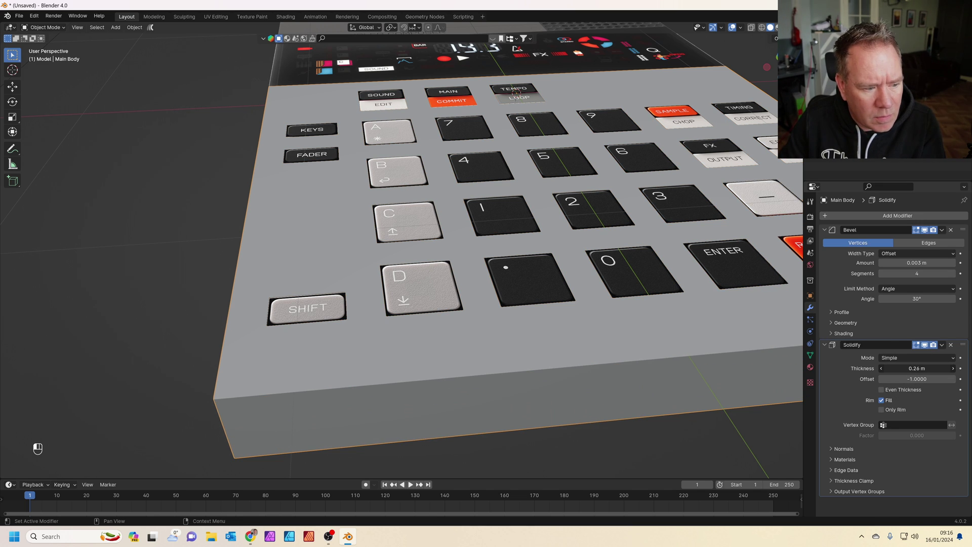
scroll(549, 352, down, 5)
middle_drag(549, 352, 577, 321)
middle_drag(540, 272, 553, 293)
drag(924, 368, 902, 367)
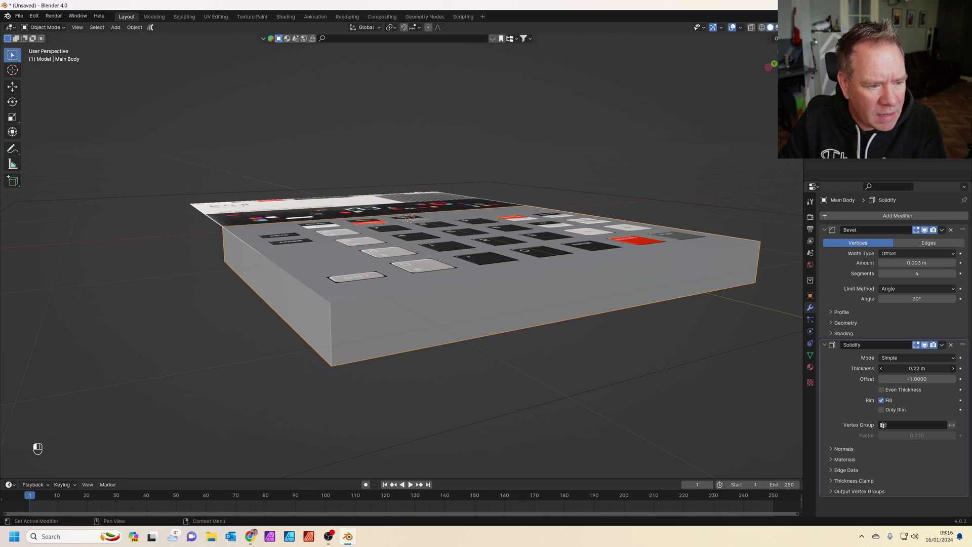
Create a new material named "Grey plastic" on the Main Body.
middle_drag(539, 363, 482, 298)
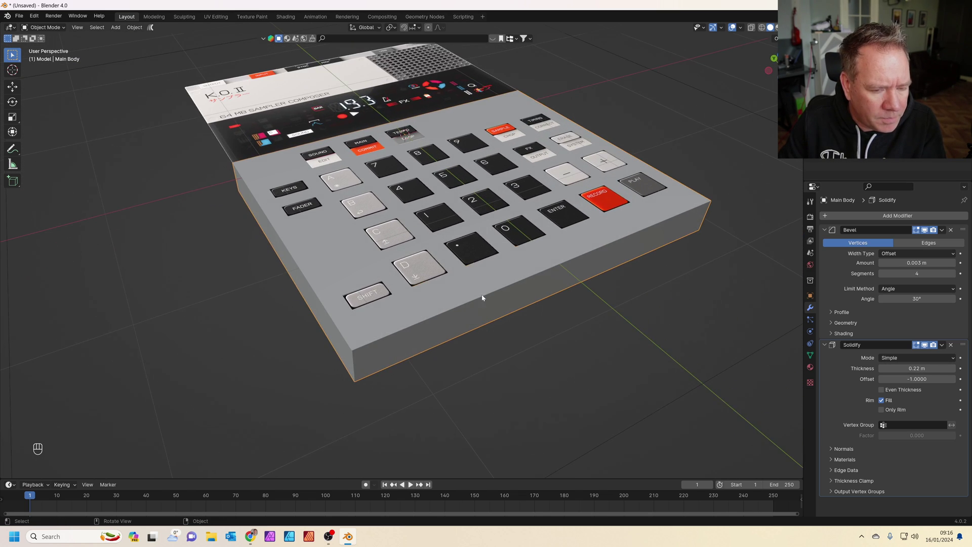
middle_drag(589, 228, 572, 237)
scroll(565, 241, up, 3)
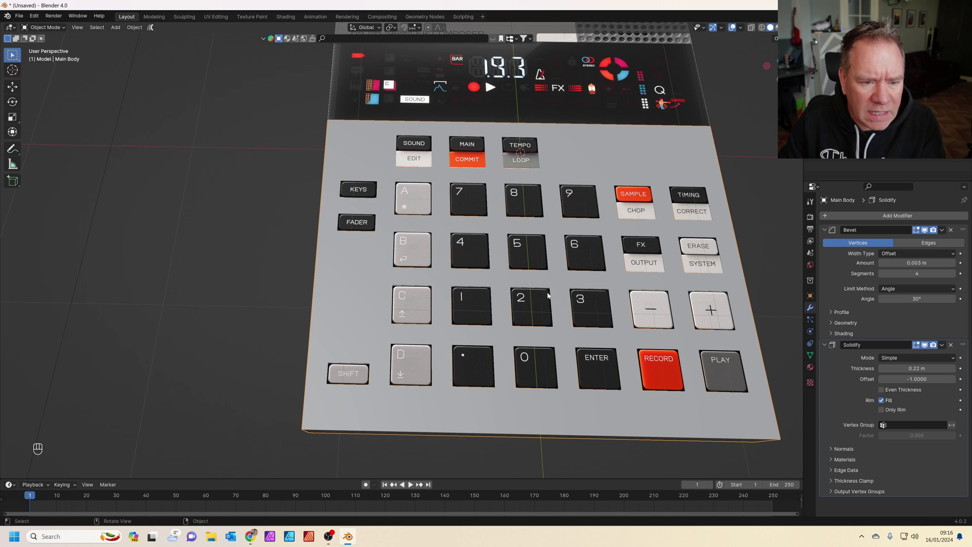
click(810, 367)
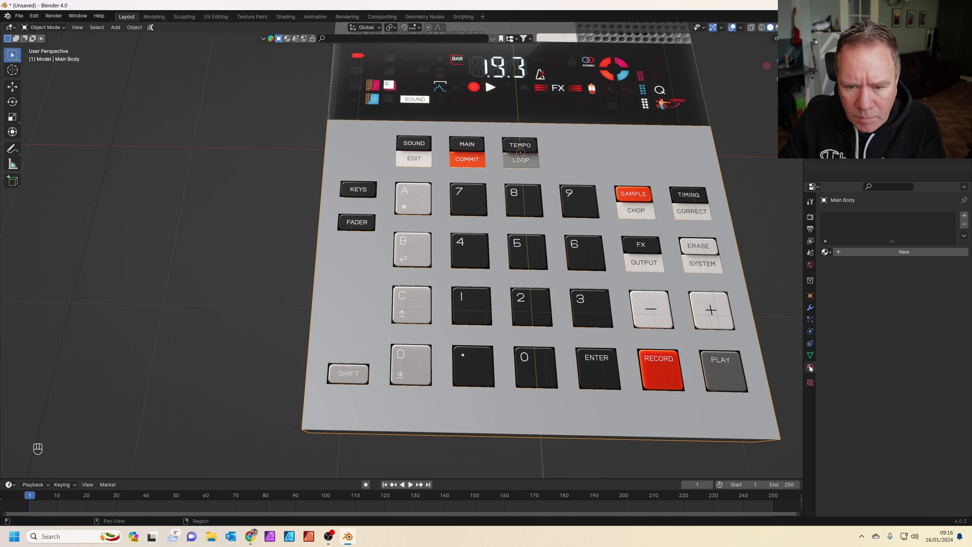
click(895, 253)
double_click(879, 255)
text(Grey plas)
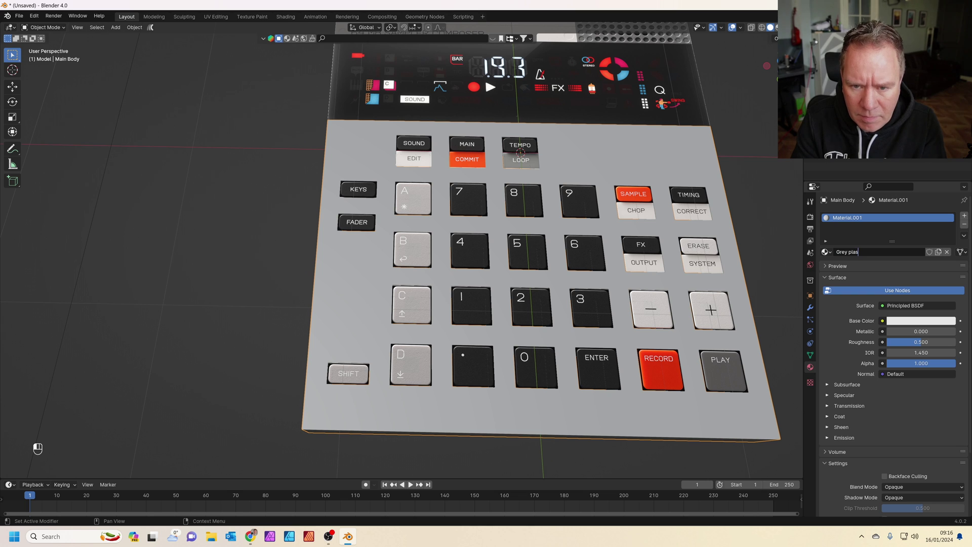
key(Return)
Switch to the Shading workspace and compare the Main Body's surface with the reference image's textured plastic around the B button.
middle_drag(456, 273, 459, 230)
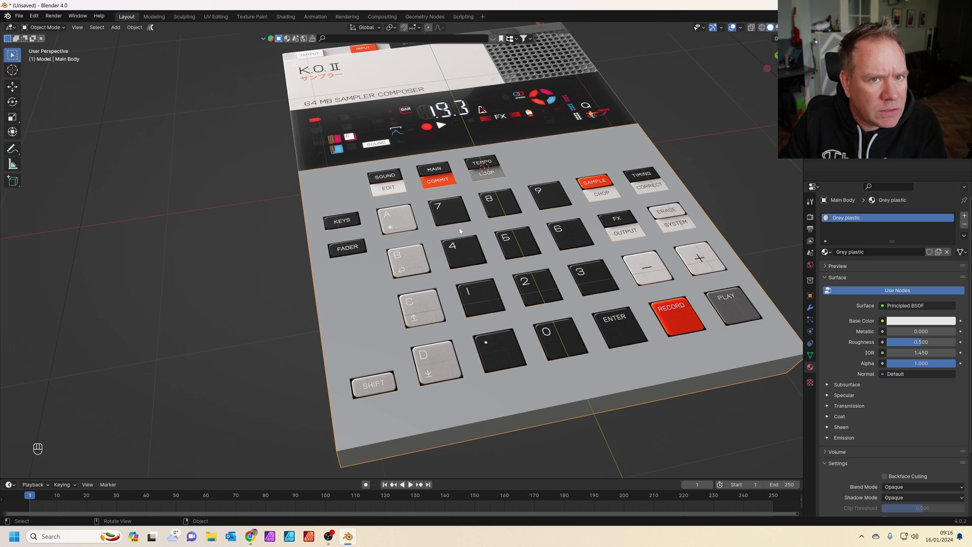
click(286, 17)
scroll(591, 350, down, 2)
scroll(516, 244, up, 4)
middle_drag(456, 263, 507, 238)
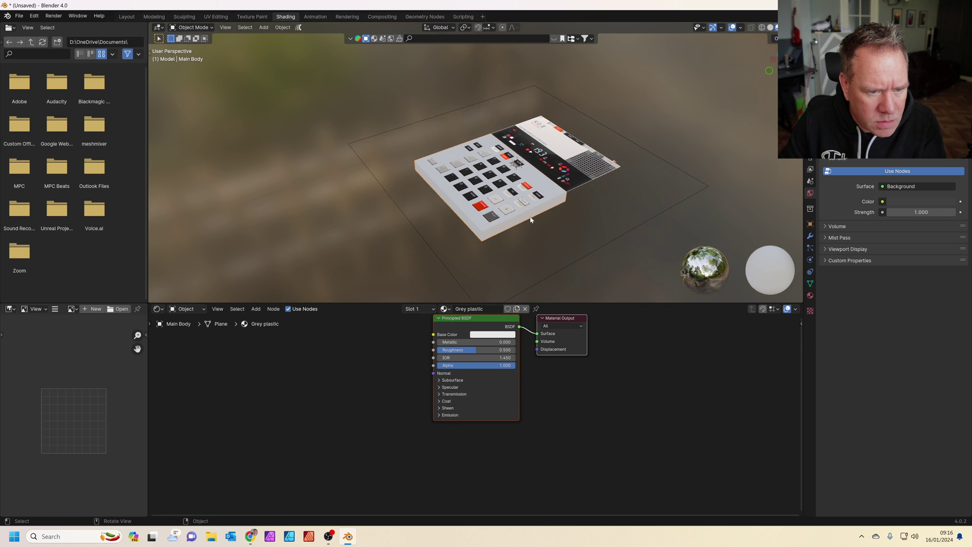
scroll(533, 228, up, 4)
scroll(533, 228, up, 5)
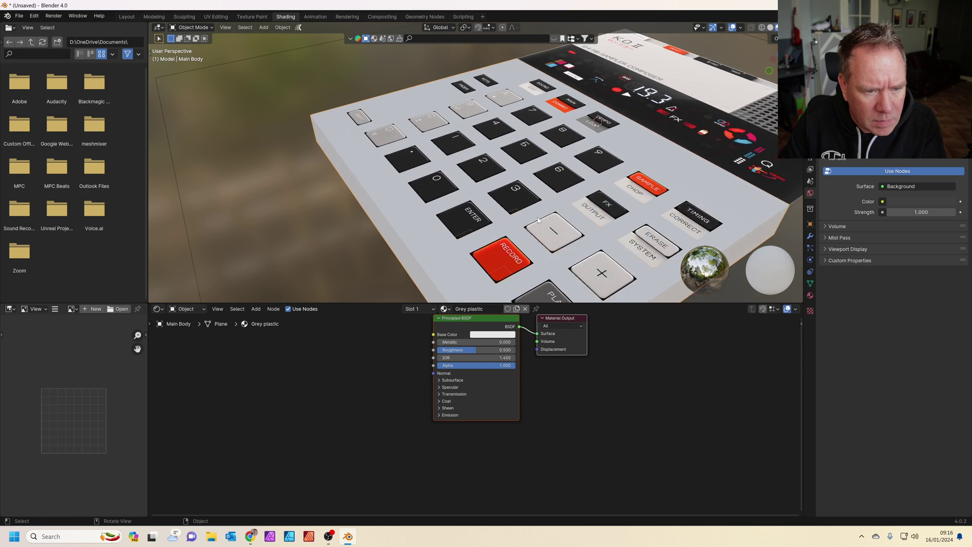
middle_drag(533, 228, 424, 179)
scroll(557, 233, up, 3)
scroll(459, 217, up, 6)
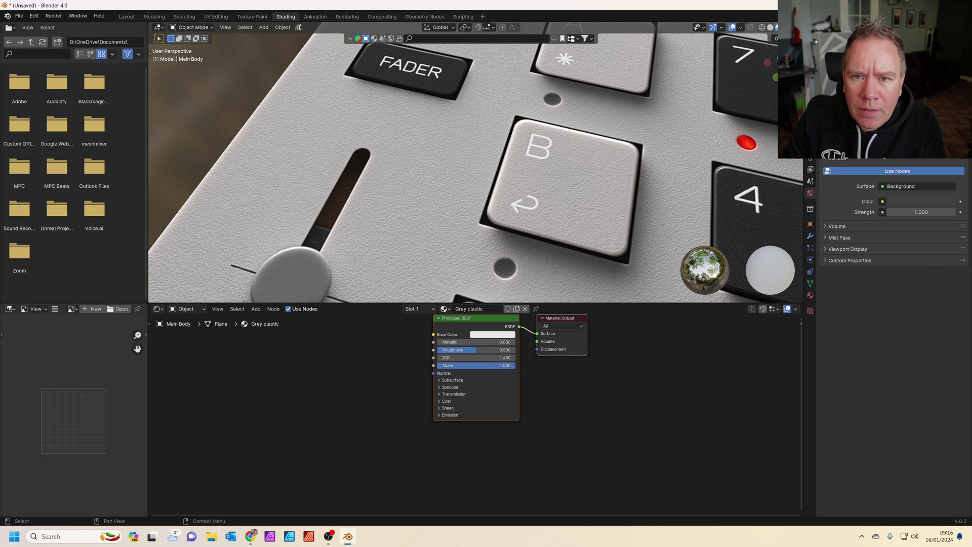
Add a Noise Texture node to the Grey plastic material, ahead of the Principled BSDF.
scroll(459, 329, down, 1)
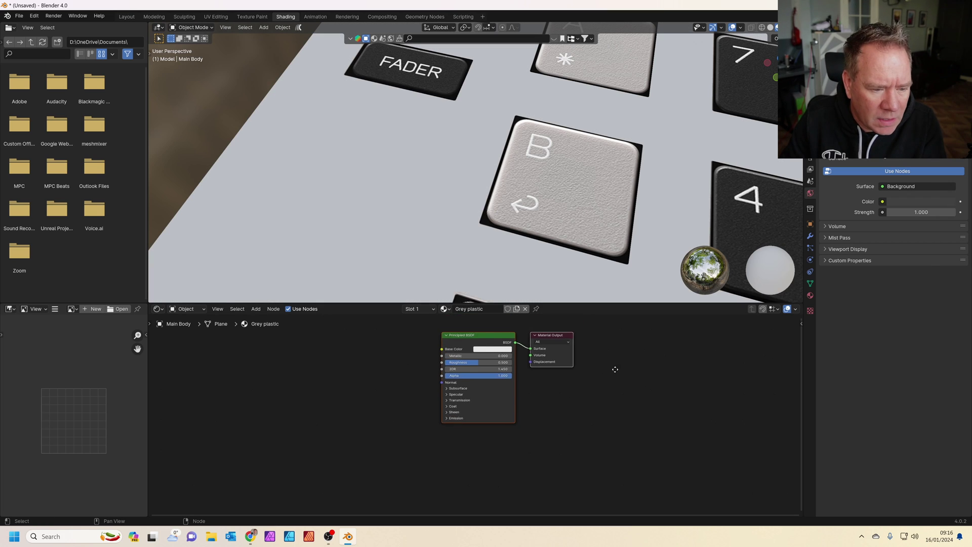
middle_drag(459, 329, 528, 368)
scroll(437, 349, down, 1)
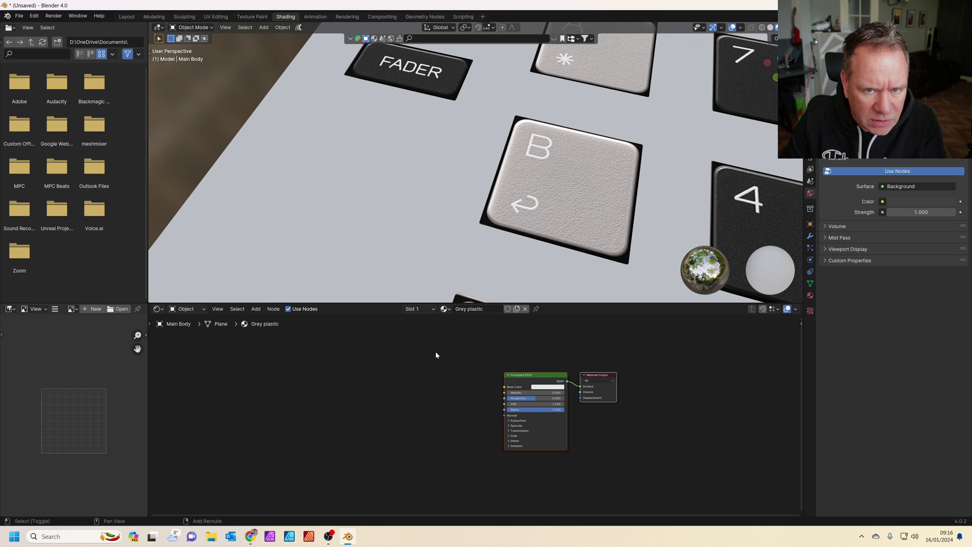
key(shift+a)
text(noise)
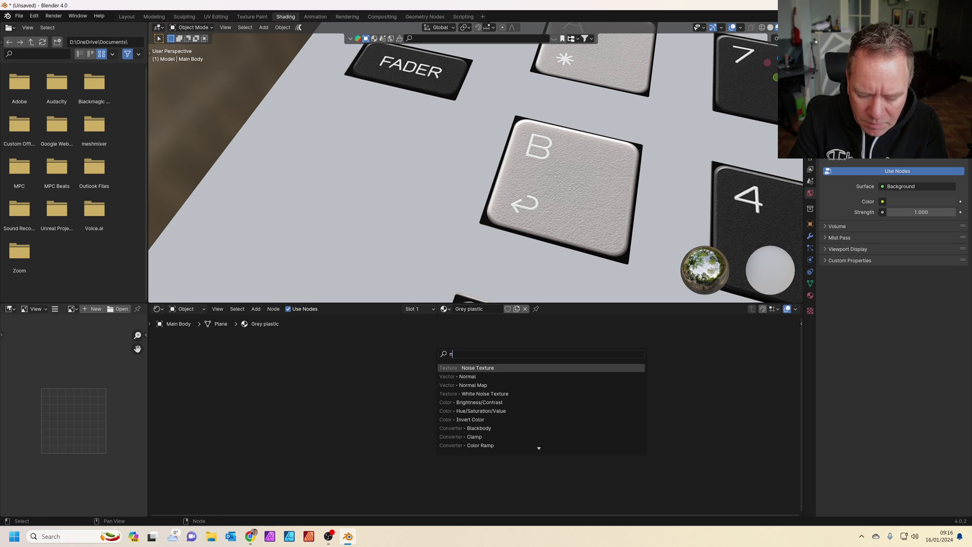
key(Return)
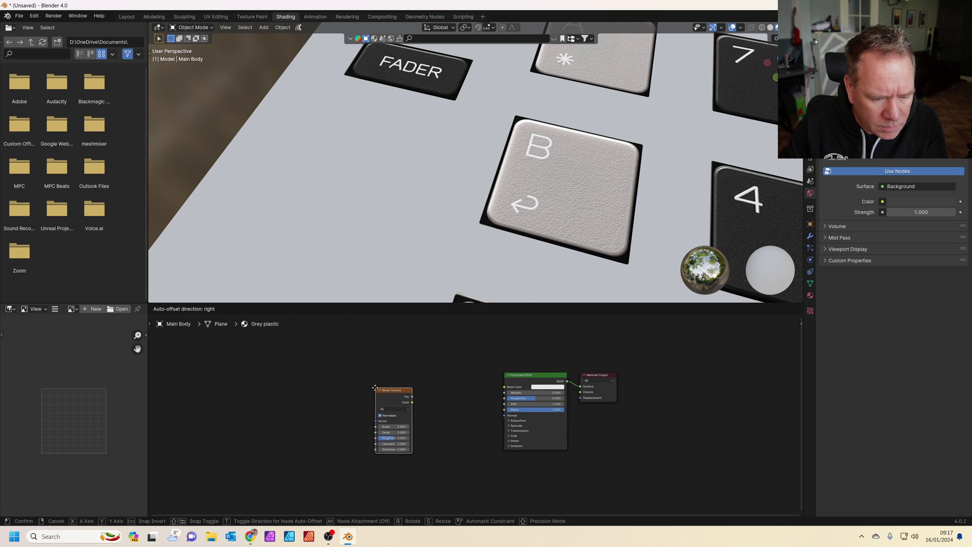
click(386, 387)
Add a Bump node feeding the Principled BSDF's Normal, and connect the Noise Texture's Color to its Height.
key(shift+a)
click(404, 387)
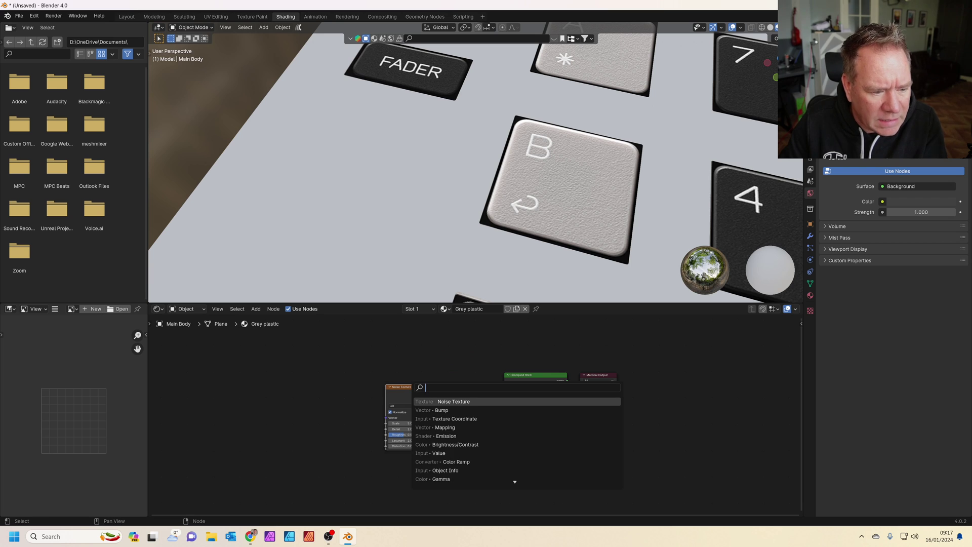
text(bump)
key(Return)
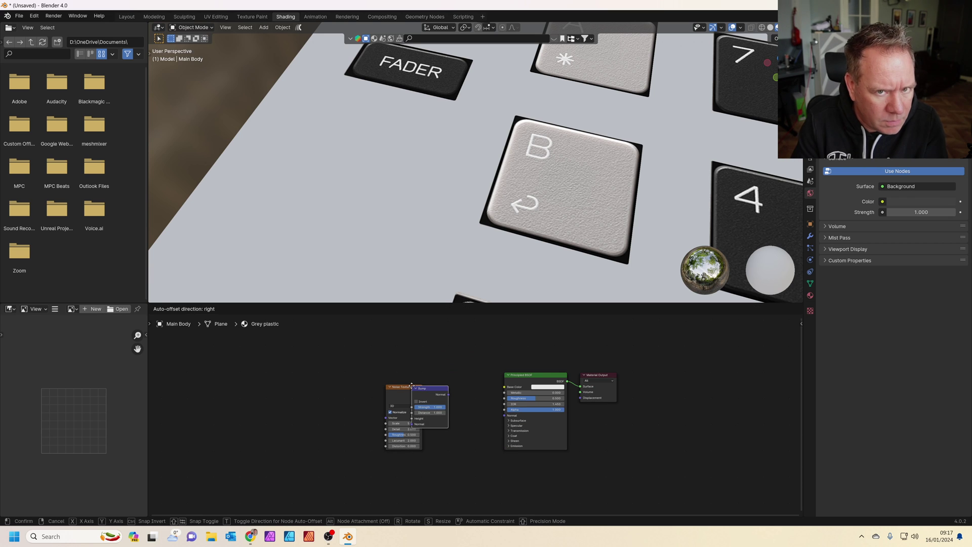
click(447, 418)
drag(482, 425, 504, 416)
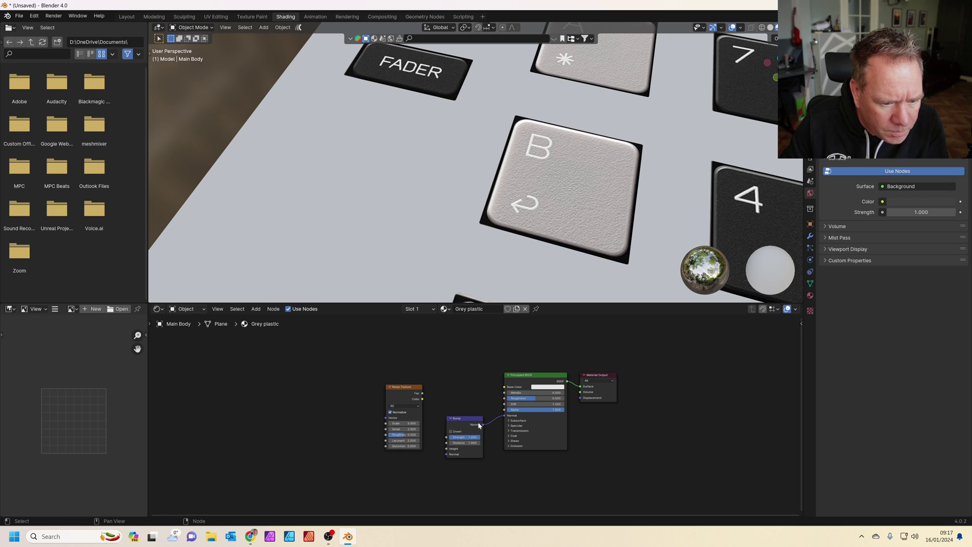
drag(422, 399, 446, 448)
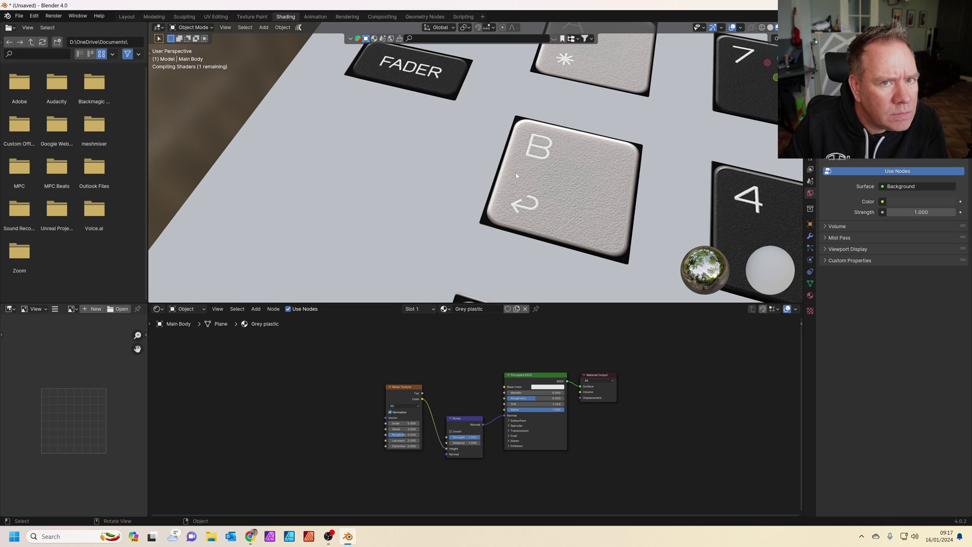
Try a Noise Texture Scale of 574 on the Grey plastic material and compare its grain with the B button's surface.
scroll(472, 190, down, 2)
scroll(472, 190, down, 6)
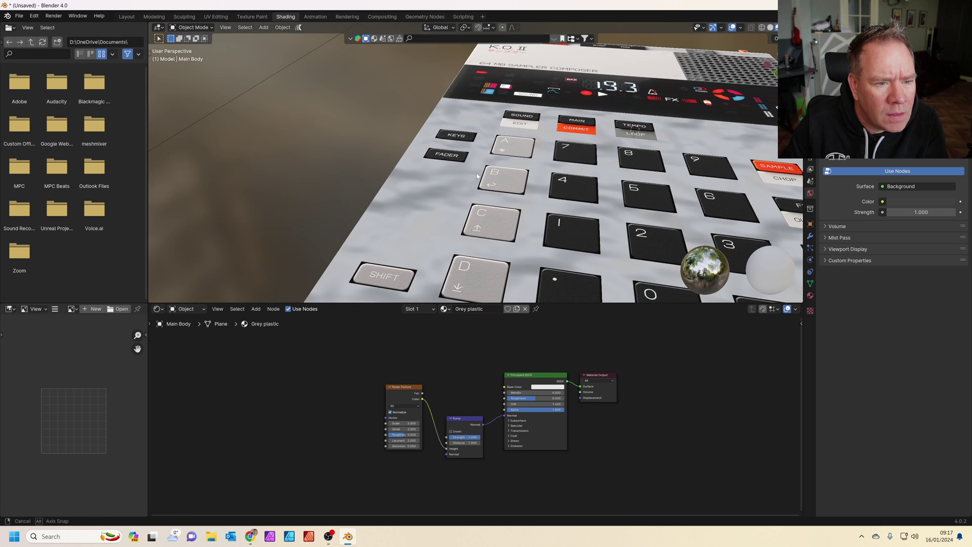
scroll(479, 207, up, 3)
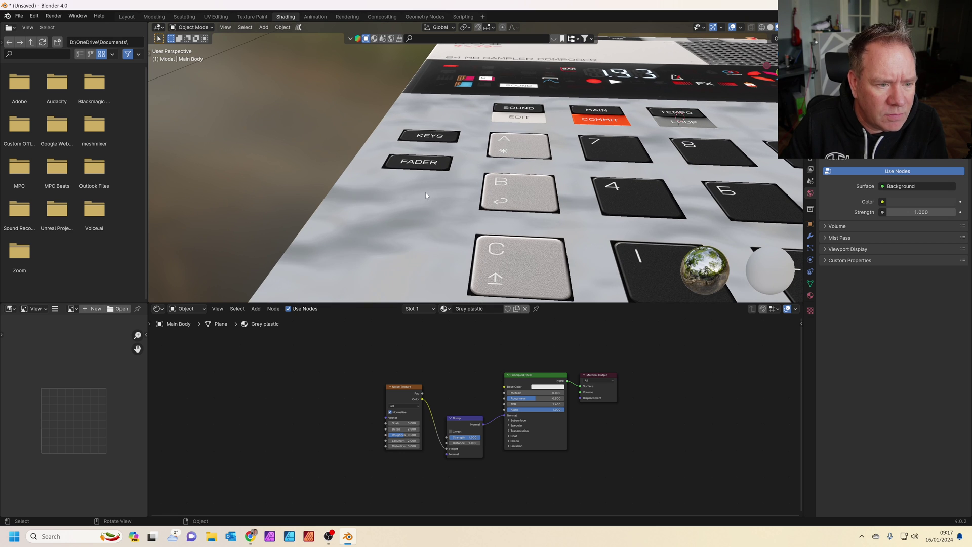
scroll(457, 442, up, 2)
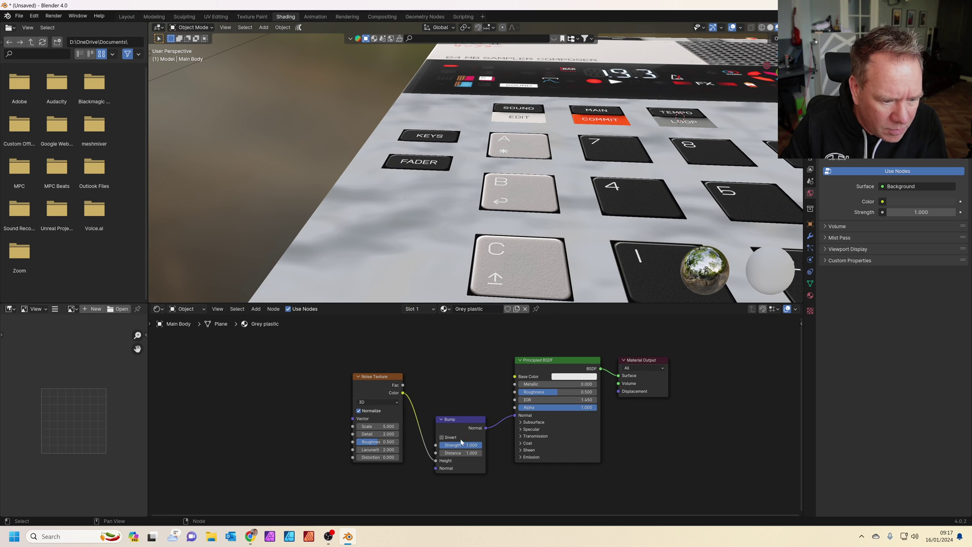
scroll(445, 406, up, 3)
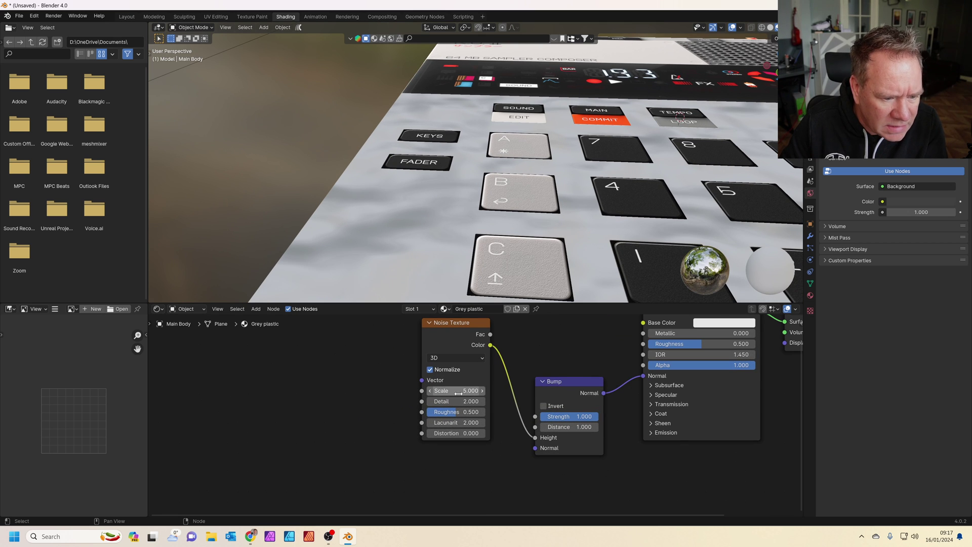
drag(456, 390, 693, 390)
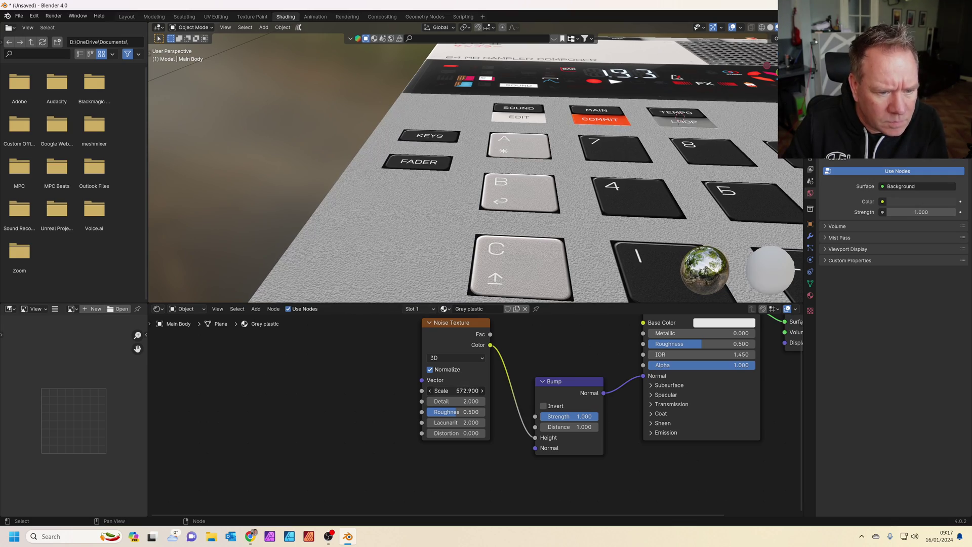
scroll(471, 261, up, 2)
middle_drag(473, 262, 471, 223)
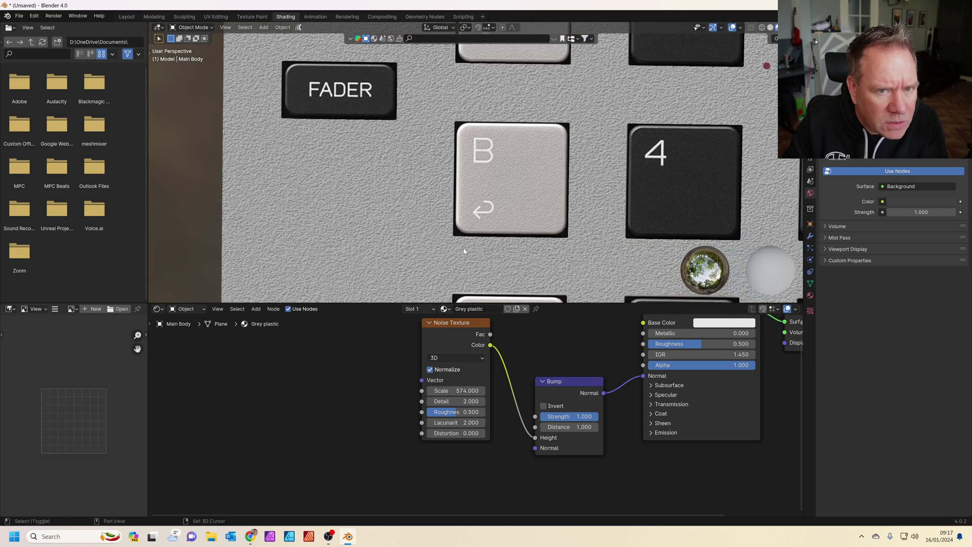
scroll(471, 220, up, 3)
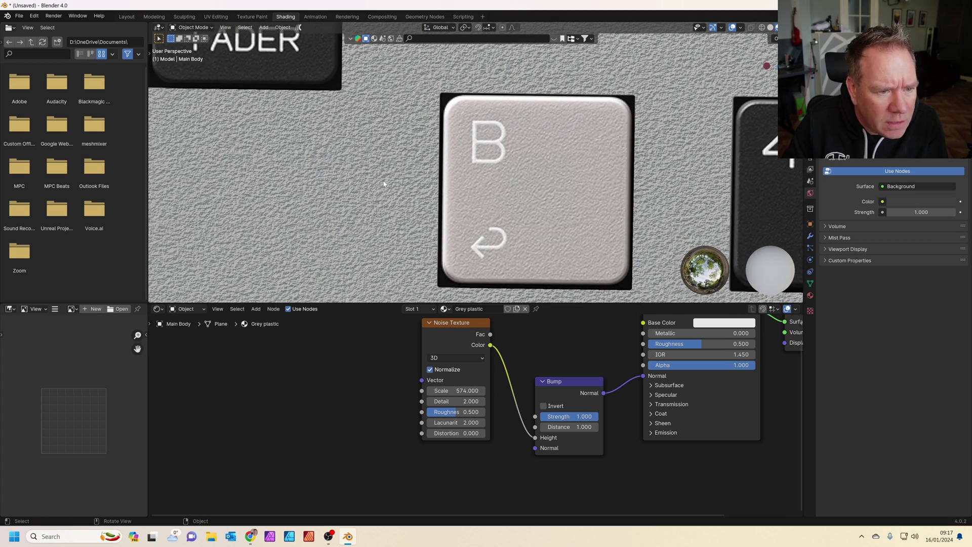
Refine the Noise Texture's Scale to 900 for a finer plastic grain.
drag(456, 390, 514, 391)
click(455, 390)
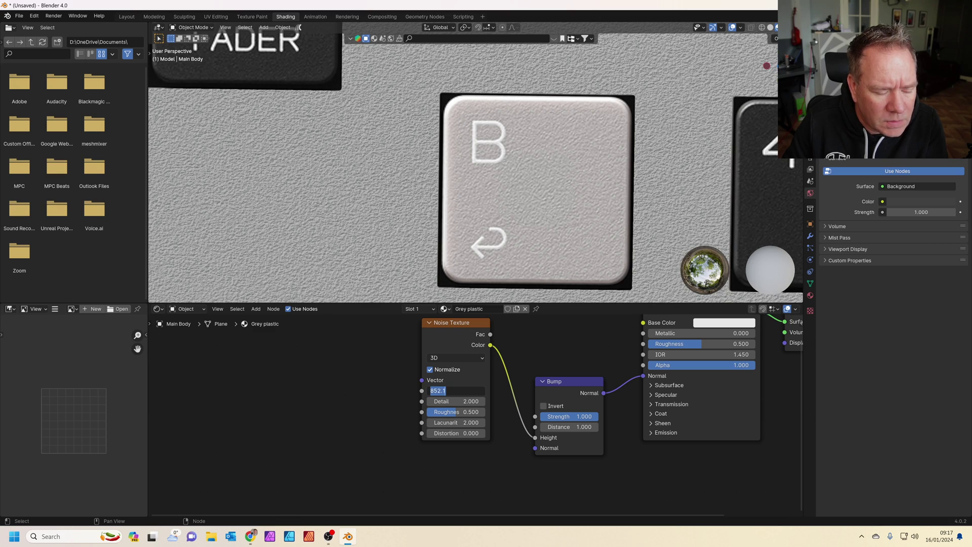
text(1000)
key(Return)
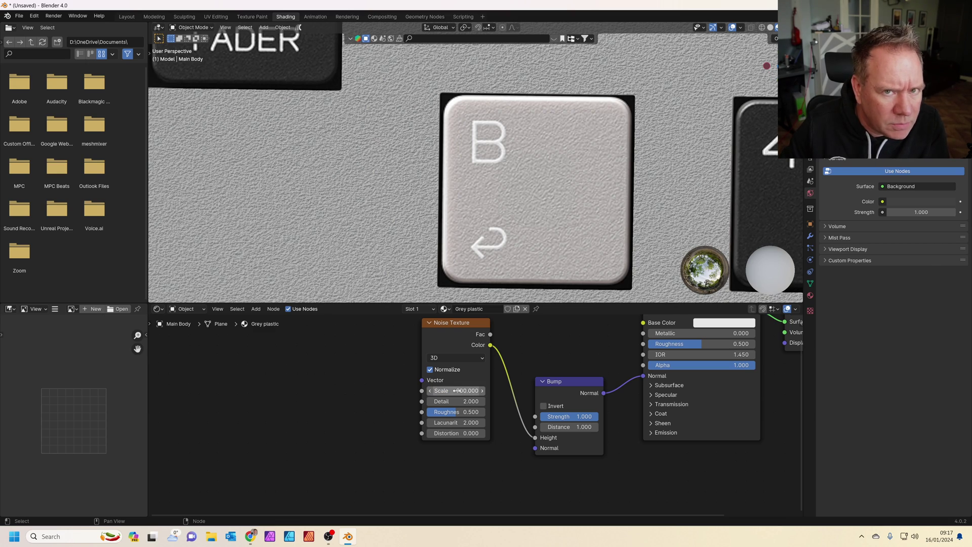
drag(457, 390, 445, 390)
Reduce the Bump node's Strength to about 0.607 and inspect the surface texture across the whole Main Body.
drag(590, 416, 569, 416)
scroll(502, 226, down, 2)
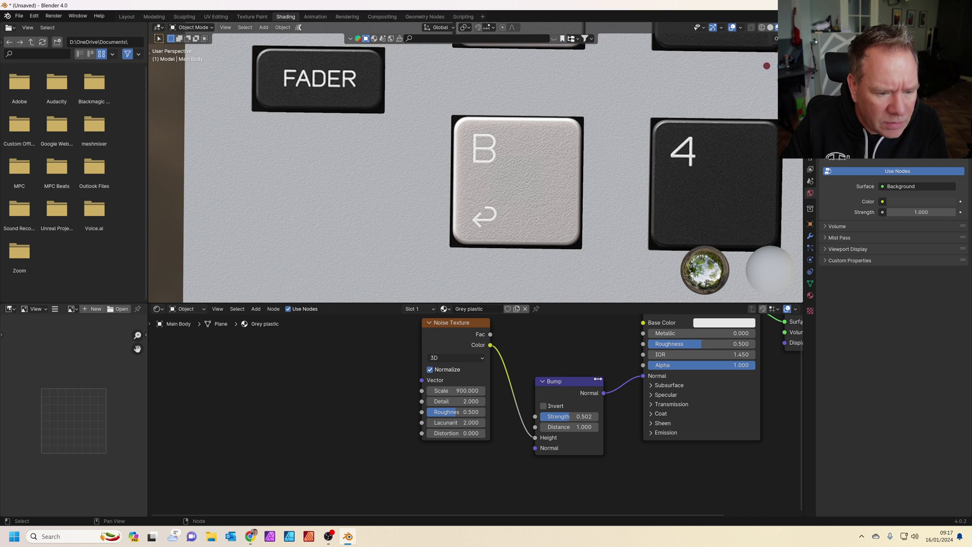
mouse_move(567, 417)
mouse_down()
mouse_move(584, 416)
mouse_move(575, 416)
mouse_up()
scroll(537, 217, down, 7)
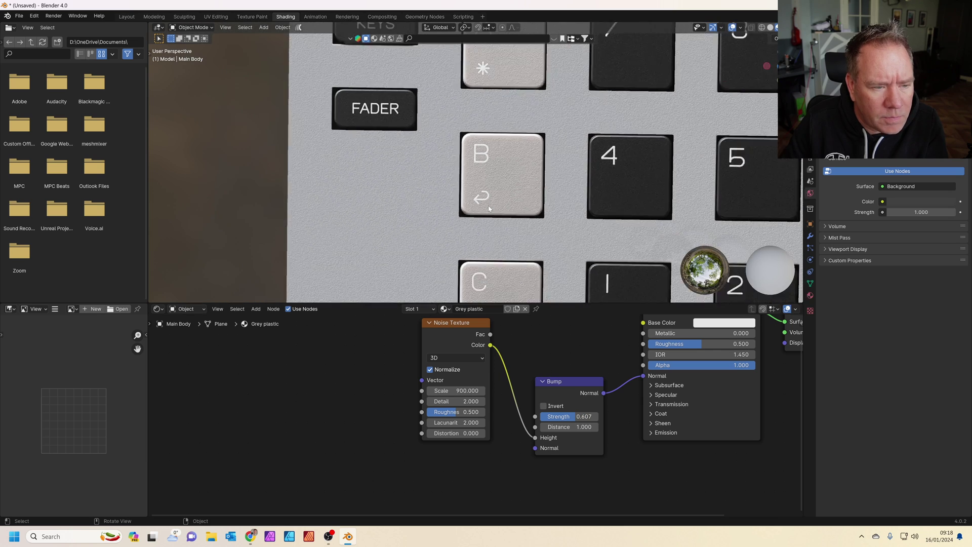
mouse_move(536, 221)
middle_down()
mouse_move(522, 192)
mouse_move(549, 185)
mouse_move(545, 221)
middle_up()
scroll(537, 205, down, 3)
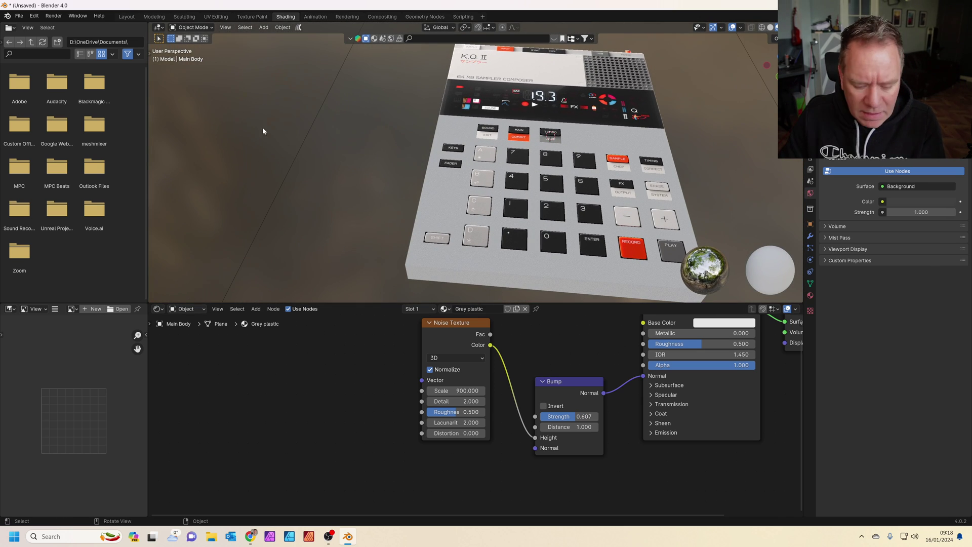
Save the project as a new version named "KO II Teenage Engineeering V3.blend".
click(19, 16)
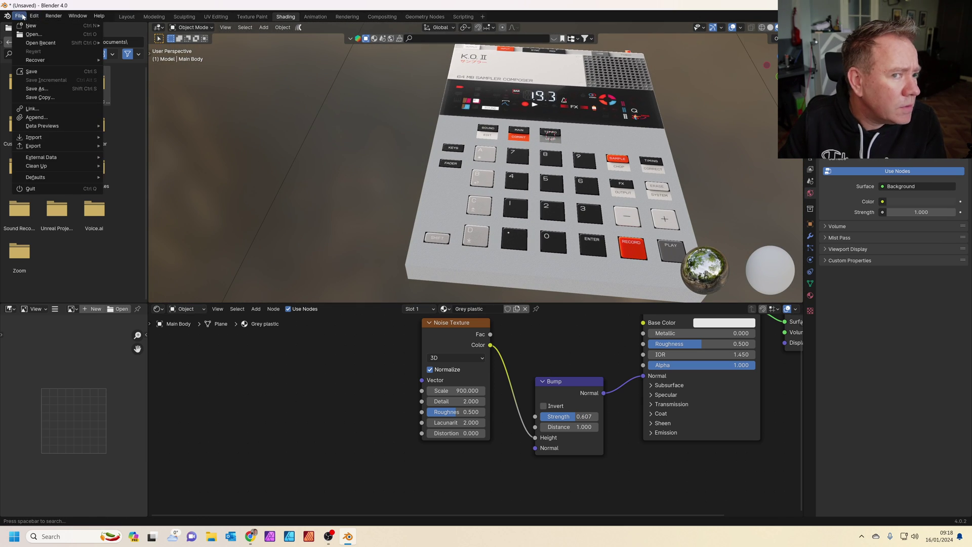
click(51, 88)
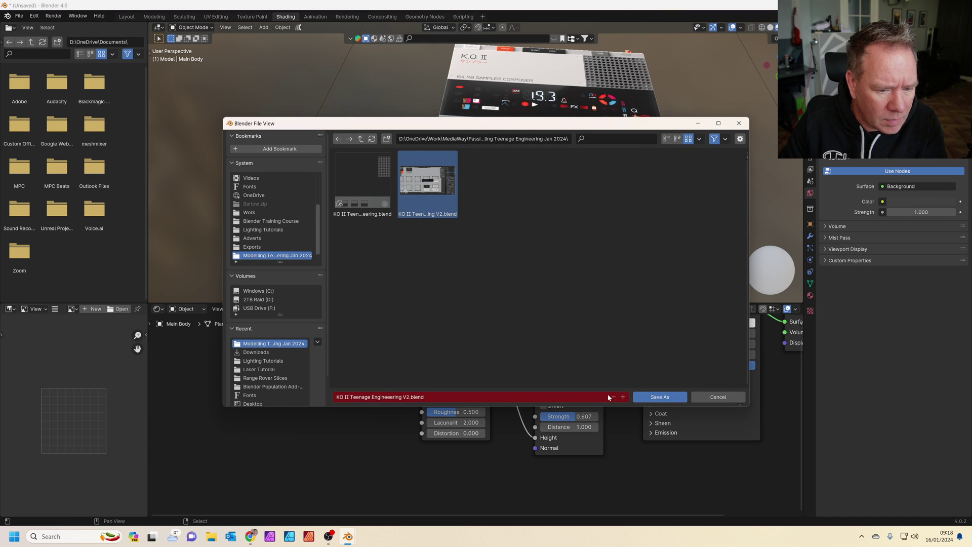
click(655, 397)
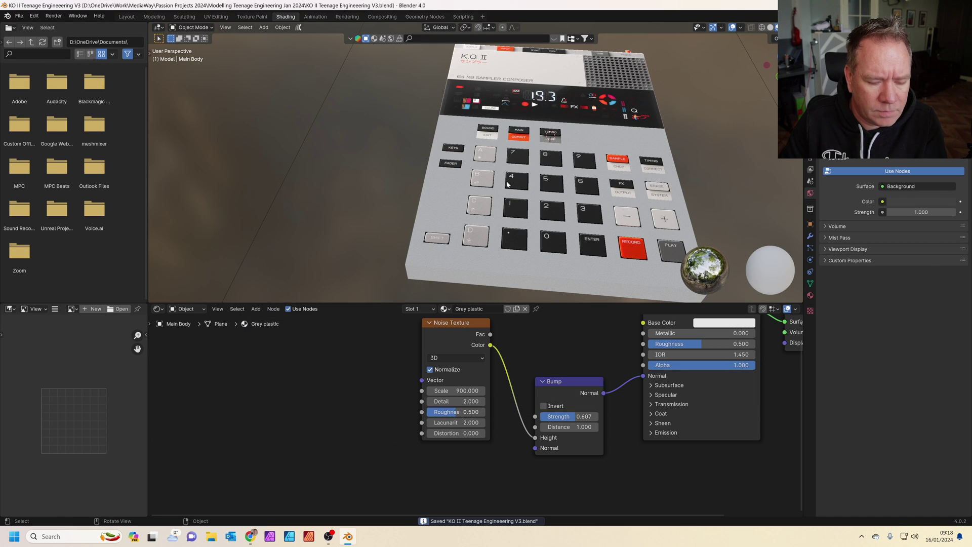
Switch to the Layout workspace and place the 3D cursor at the centre of the SOUND button.
middle_drag(519, 210, 526, 237)
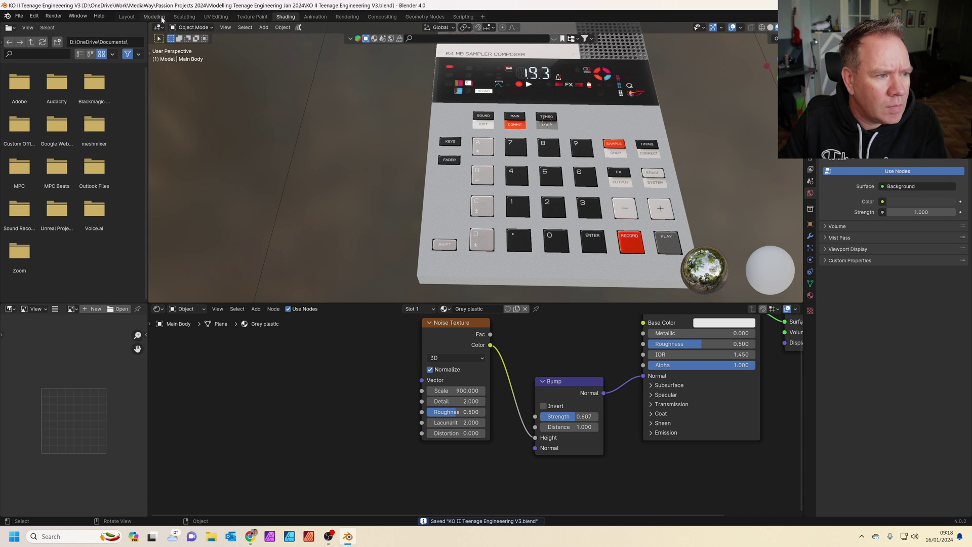
click(126, 16)
middle_drag(538, 243, 506, 275)
scroll(450, 218, up, 4)
shift+middle_drag(466, 201, 431, 320)
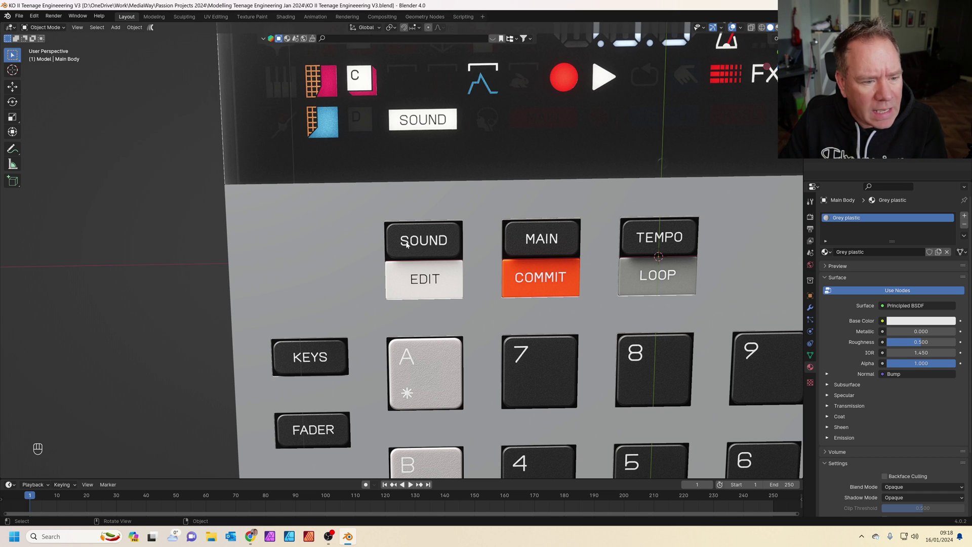
key(shift)
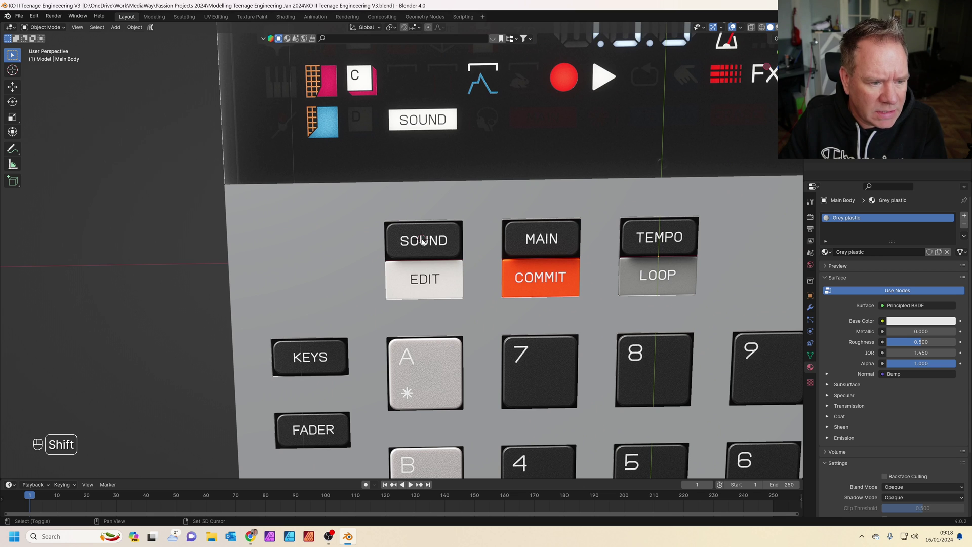
Add a plane at the 3D cursor and scale its mesh down in Edit Mode to roughly the SOUND button's size.
scroll(423, 239, down, 8)
key(KP_7)
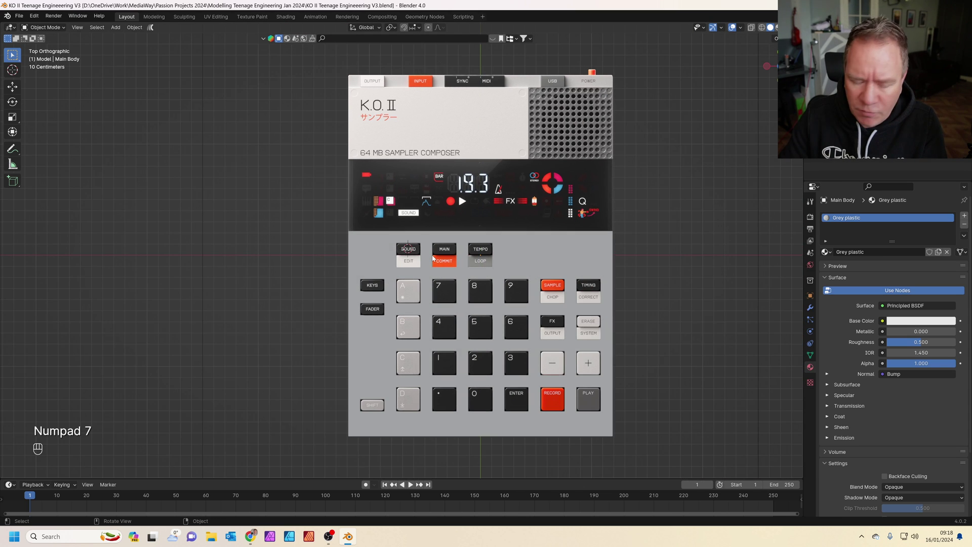
scroll(433, 257, up, 7)
scroll(431, 263, down, 6)
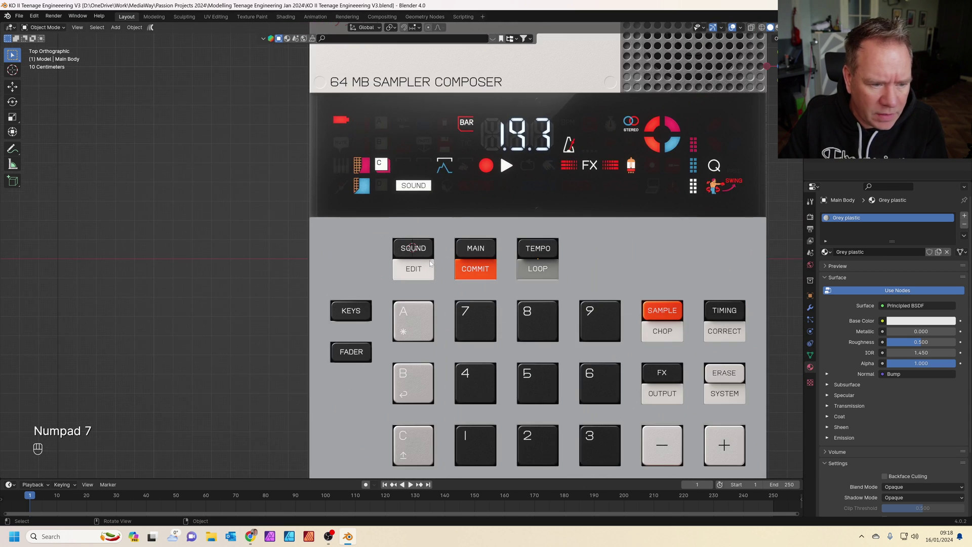
key(shift+a)
mouse_move(400, 272)
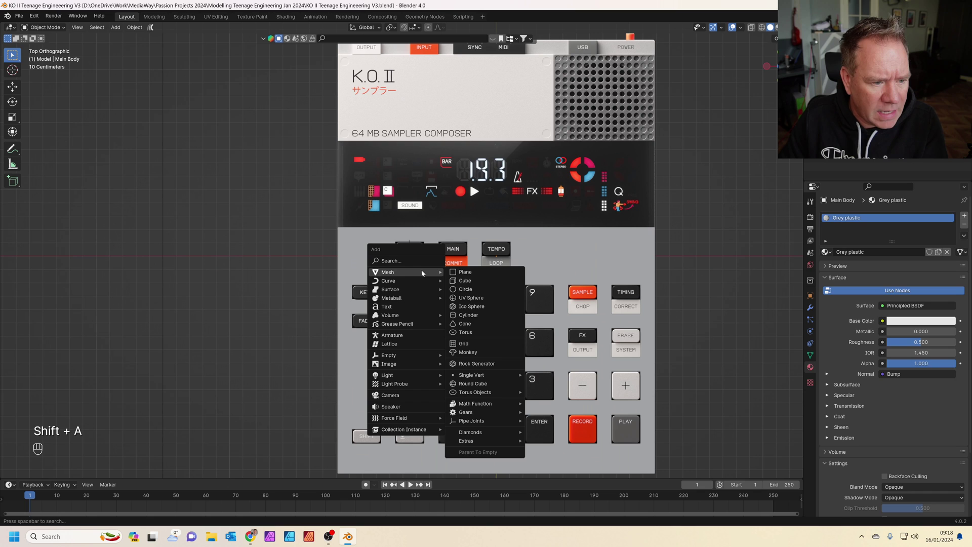
click(471, 273)
key(Tab)
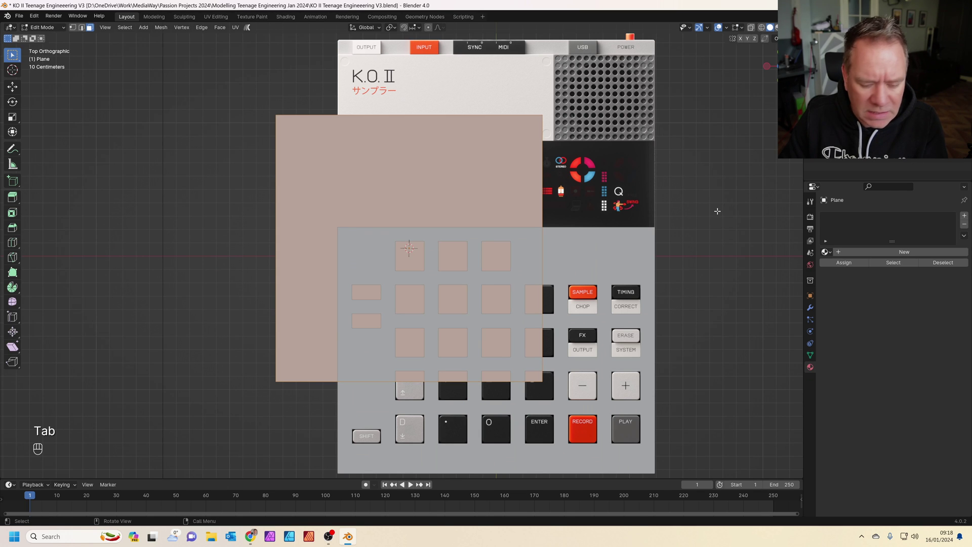
key(s)
click(431, 251)
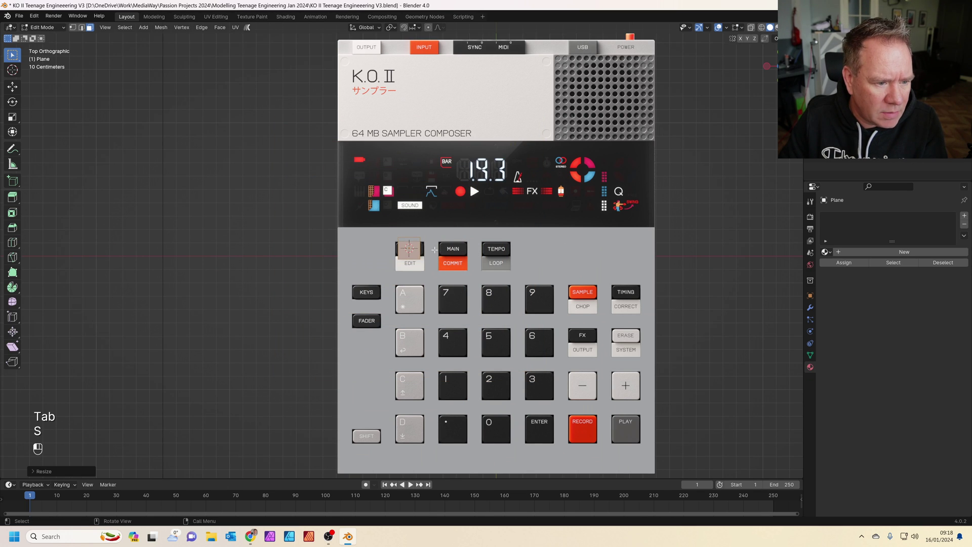
Raise the plane's mesh to a local Z of 0.01 m so it sits above the Main Body's surface.
scroll(455, 255, up, 10)
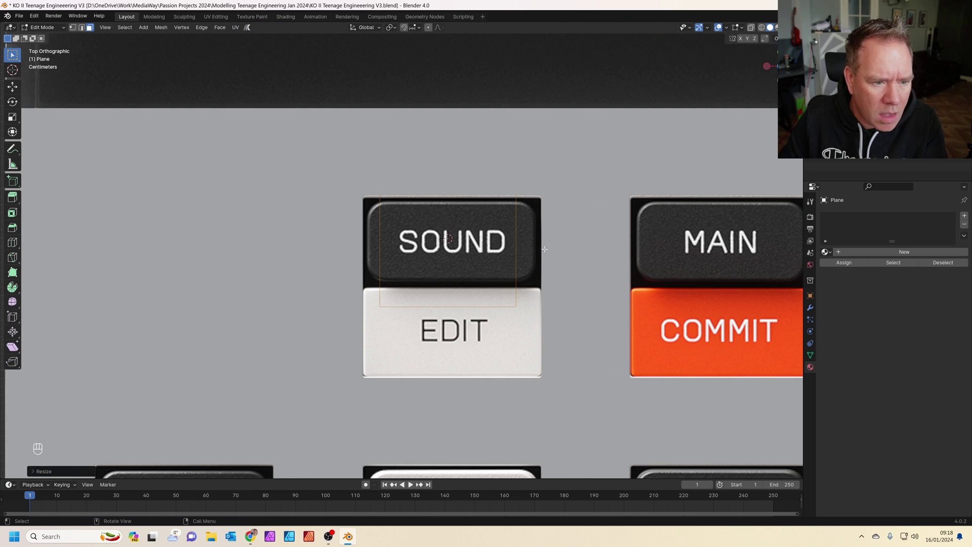
scroll(527, 283, down, 5)
middle_drag(527, 284, 564, 233)
middle_drag(562, 243, 442, 336)
middle_drag(478, 290, 443, 310)
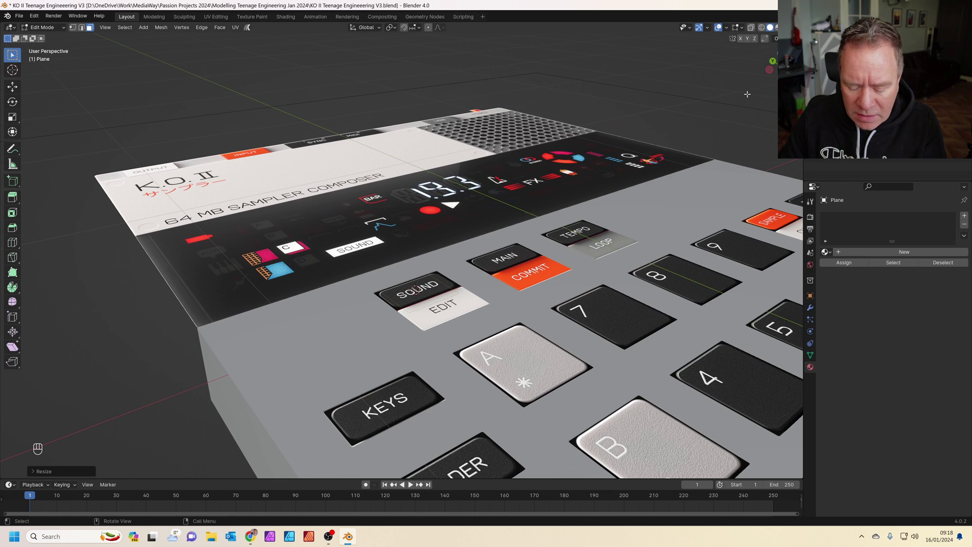
key(n)
drag(753, 90, 759, 90)
key(shift)
middle_drag(452, 152, 436, 319)
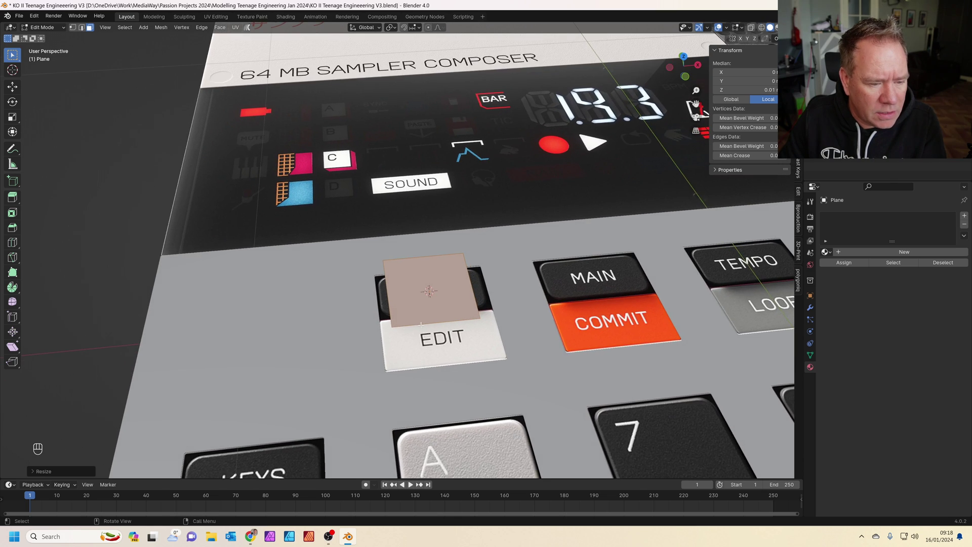
Move the plane's upper edge down to the top of the SOUND button in the top view.
scroll(435, 319, up, 4)
key(KP_7)
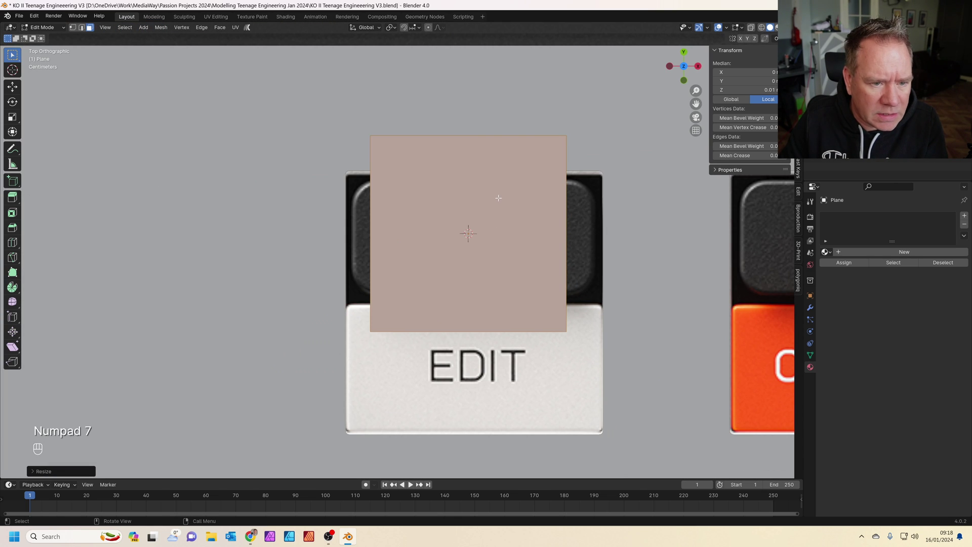
key(alt+a)
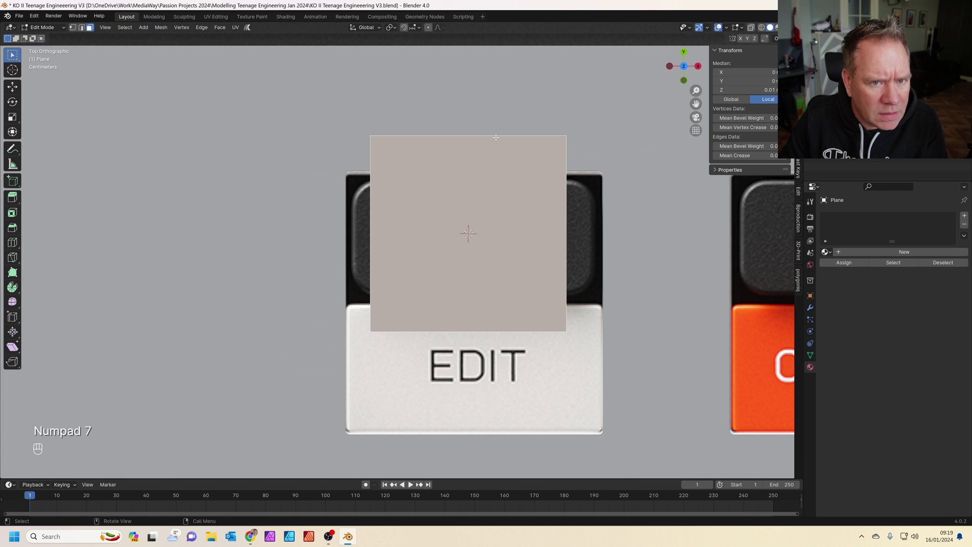
key(2)
click(495, 137)
key(g)
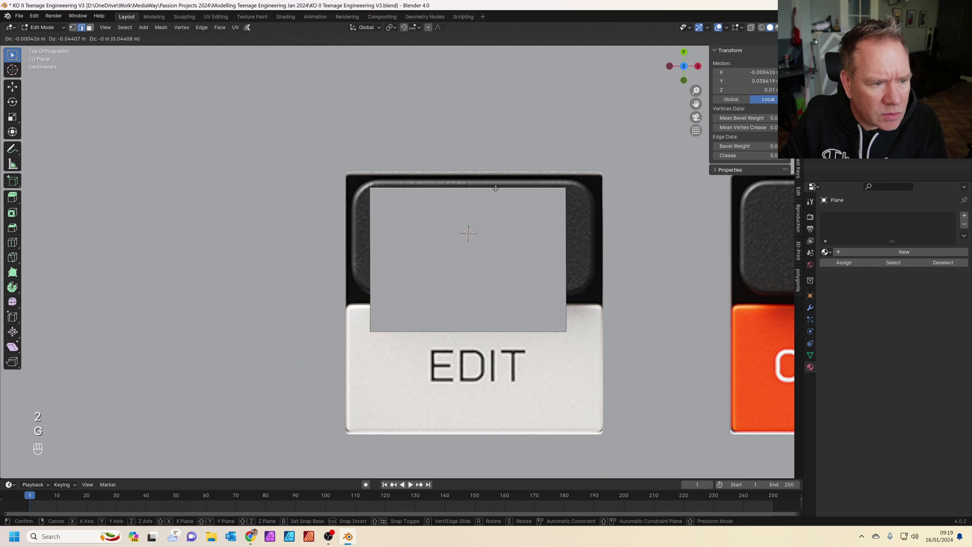
click(495, 181)
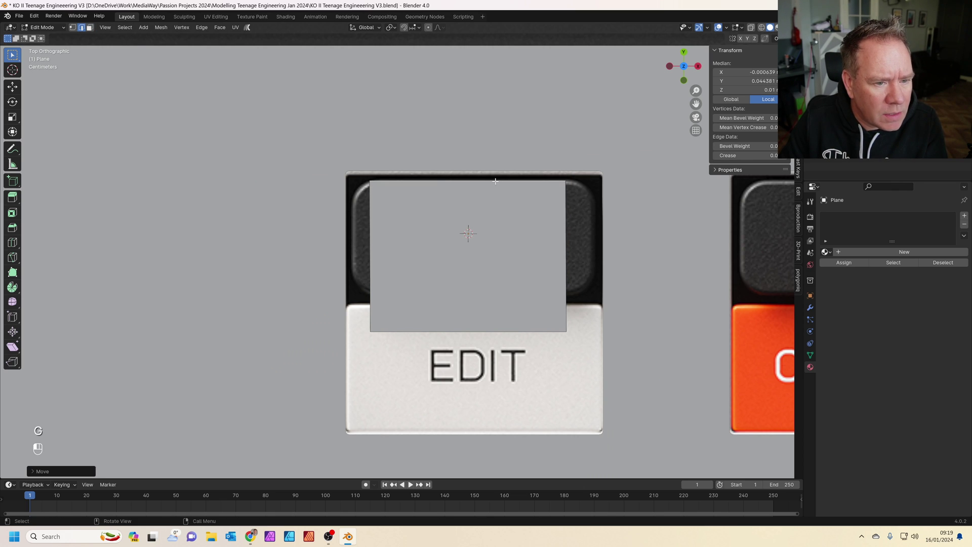
Fit the plane's lower edge along Y and both side edges along X to the SOUND button's outline.
click(483, 332)
key(g)
key(y)
key(x)
click(596, 236)
click(369, 232)
key(g)
key(x)
click(352, 234)
scroll(401, 251, down, 1)
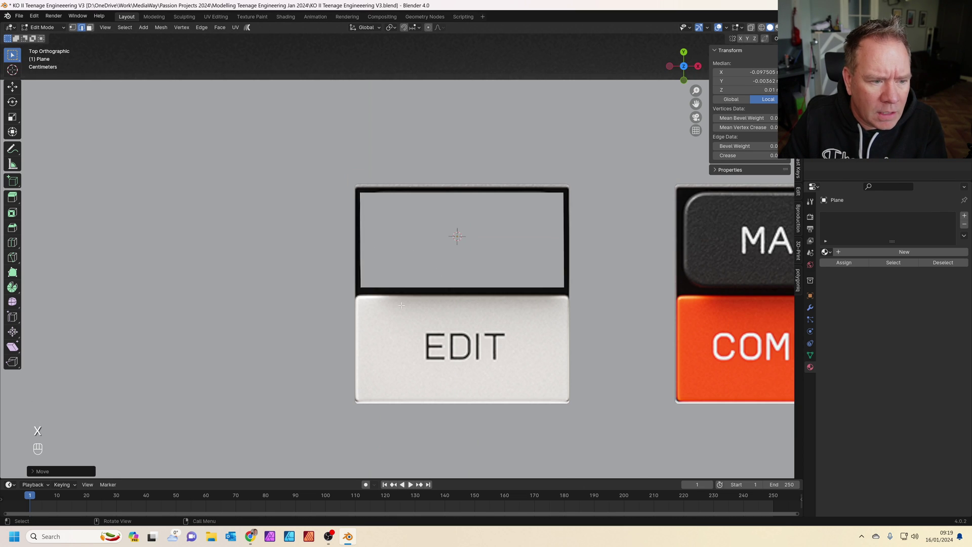
scroll(404, 298, up, 2)
scroll(447, 289, down, 1)
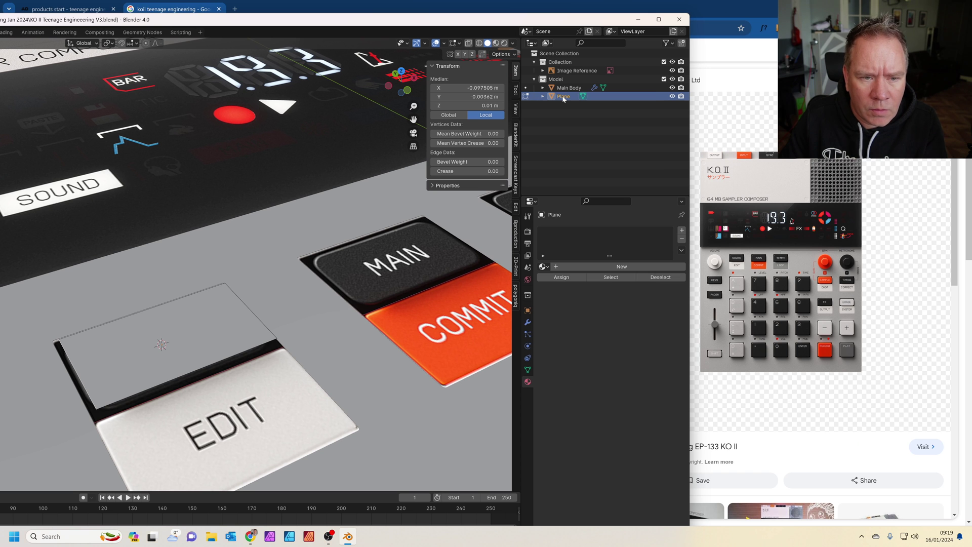
Rename the plane object in the Model collection as "button".
key(F2)
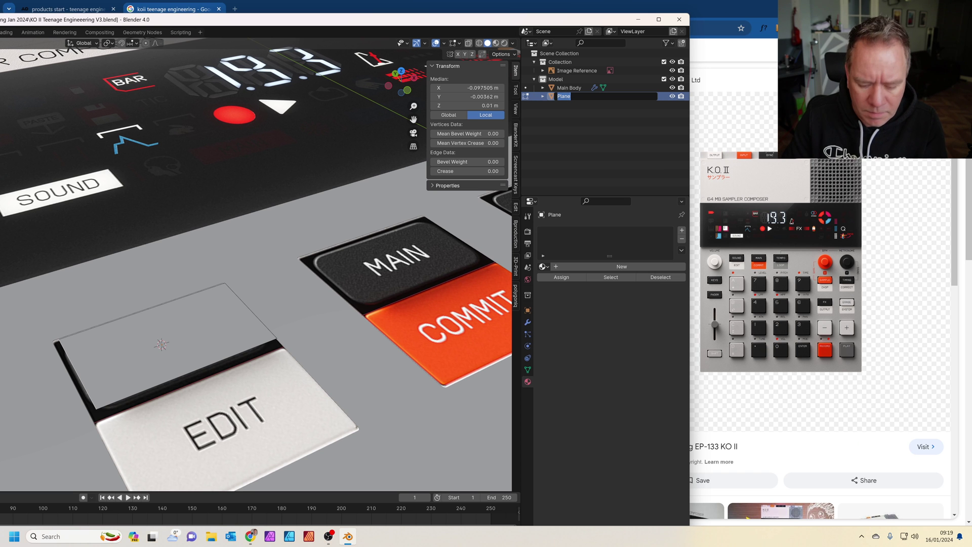
text(button)
key(Return)
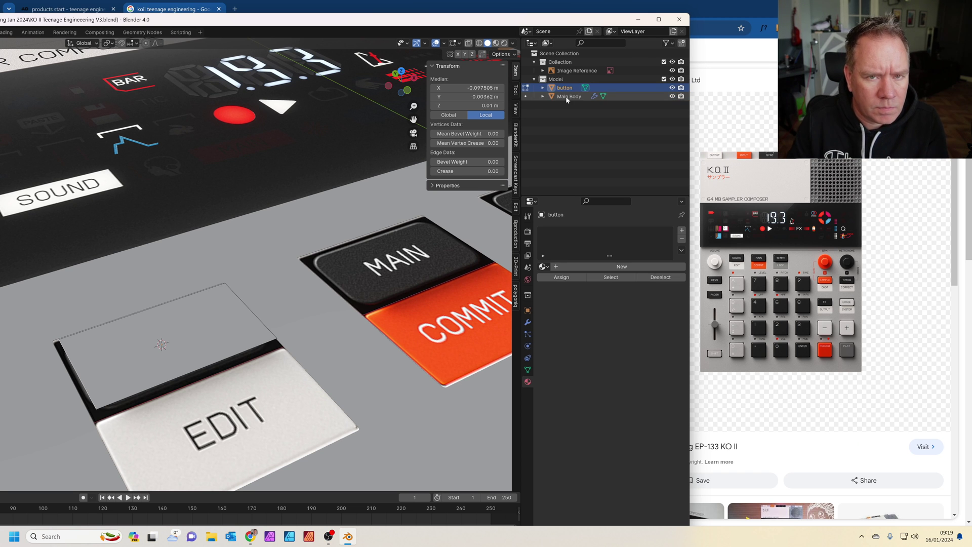
drag(557, 19, 951, 1)
scroll(517, 372, up, 2)
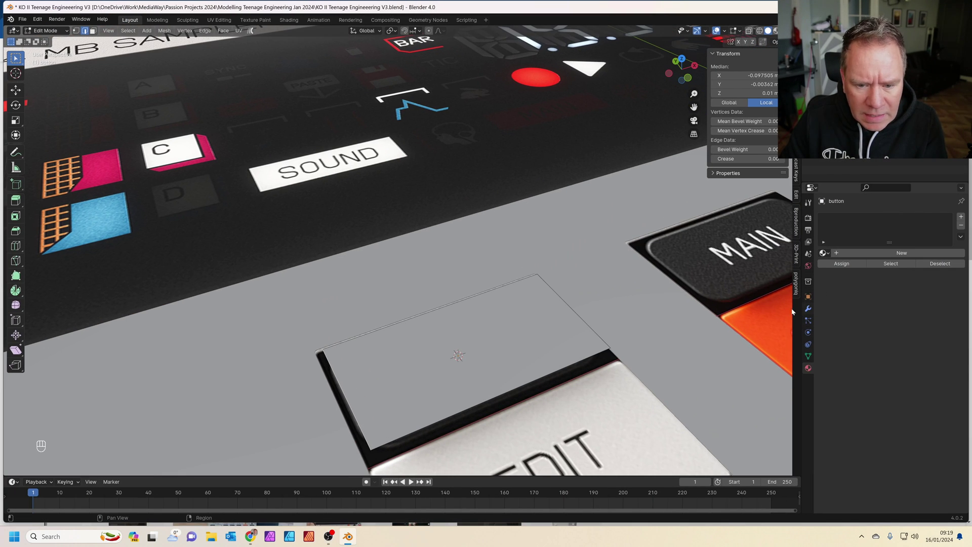
Add a Vertices-type Bevel modifier to the button plane, set its amount to 0.013 m and raise the segments to round the corners.
key(Tab)
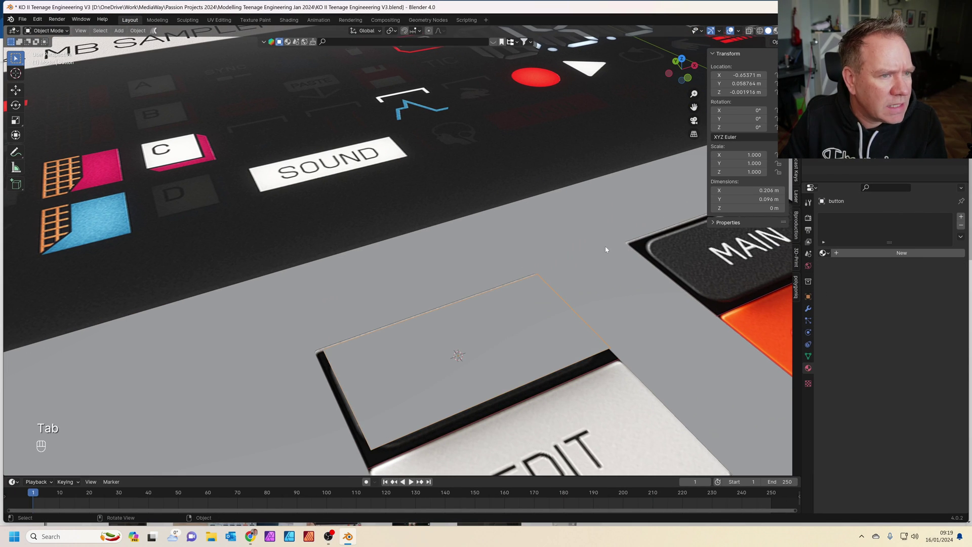
click(808, 308)
click(872, 218)
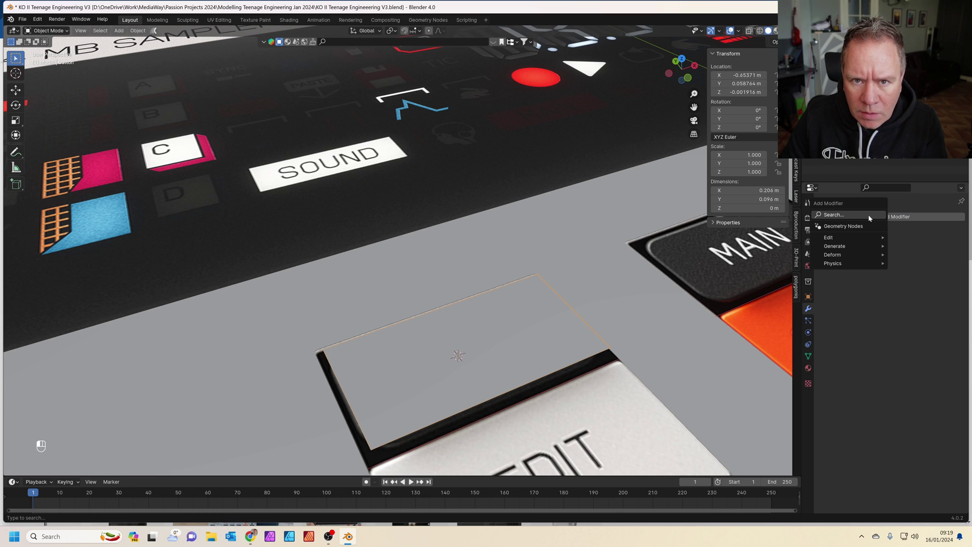
text(be)
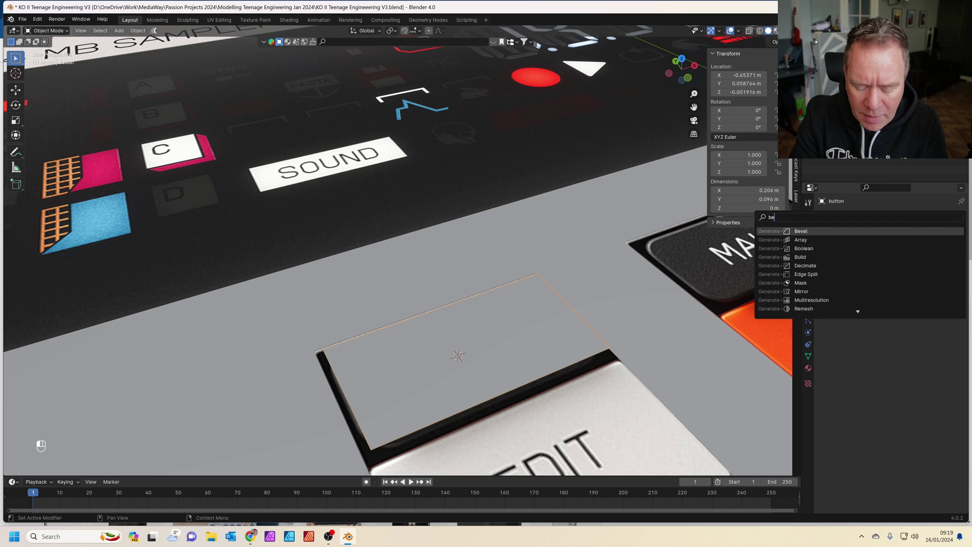
key(Return)
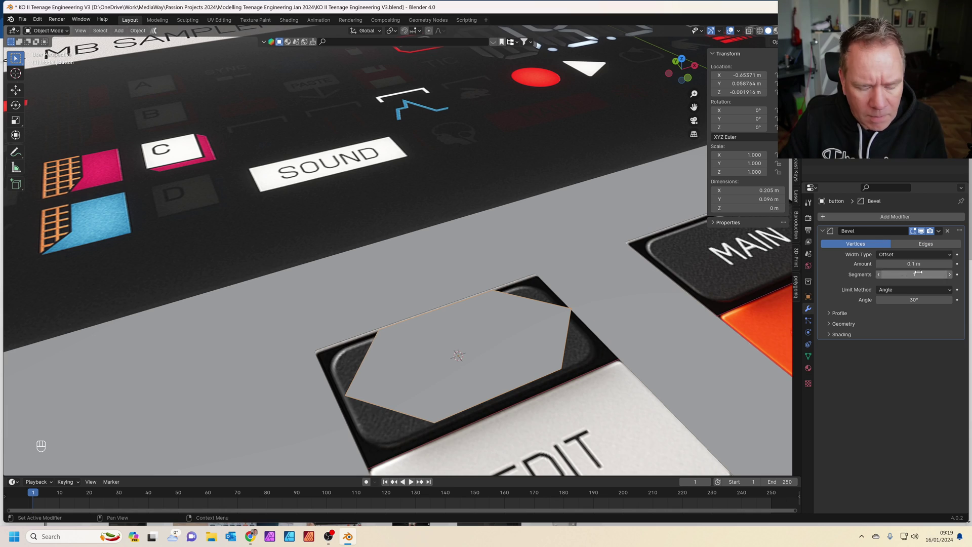
key(KP_7)
shift+drag(914, 263, 936, 274)
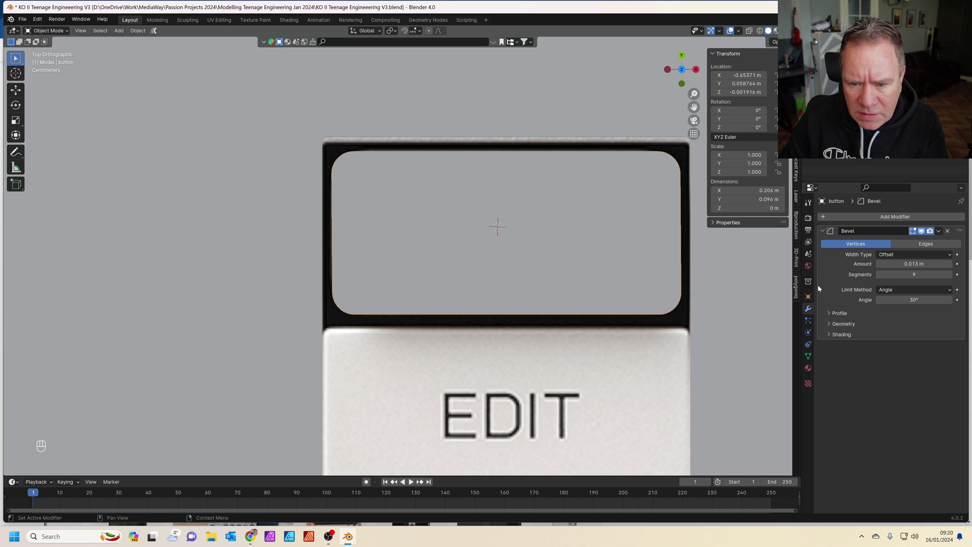
Add a Solidify modifier to the button plane and set its thickness to 0.04 m.
scroll(594, 262, down, 1)
middle_drag(492, 302, 554, 264)
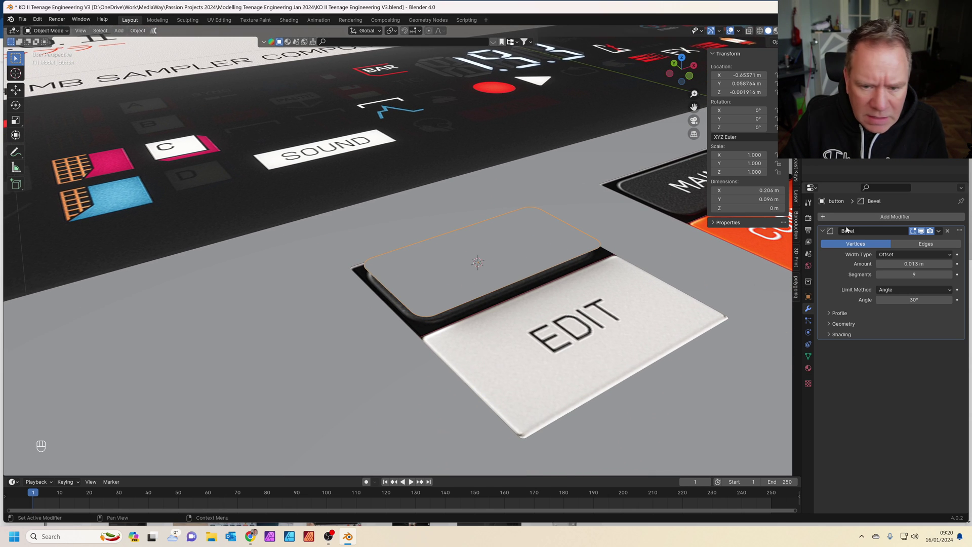
click(876, 213)
text(sol)
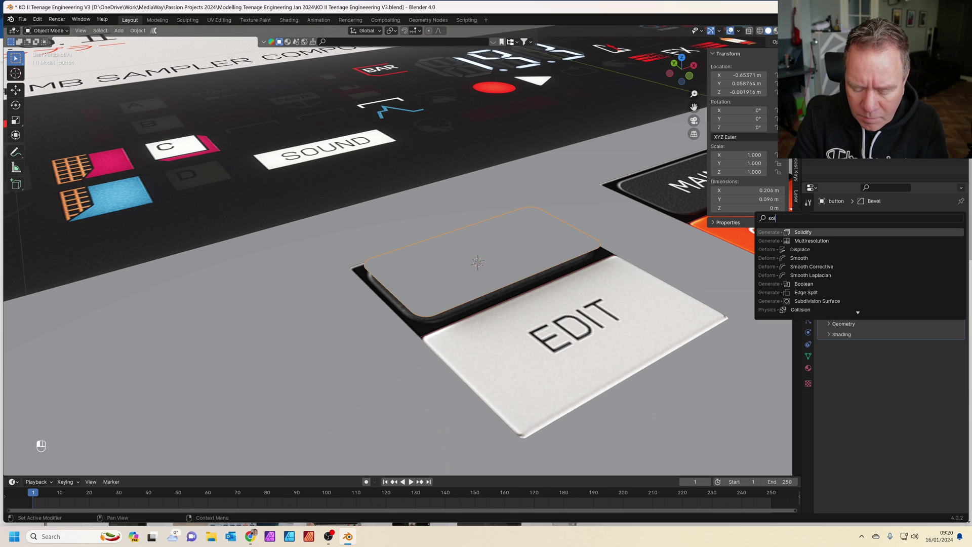
key(Return)
scroll(593, 311, up, 1)
middle_drag(593, 311, 562, 289)
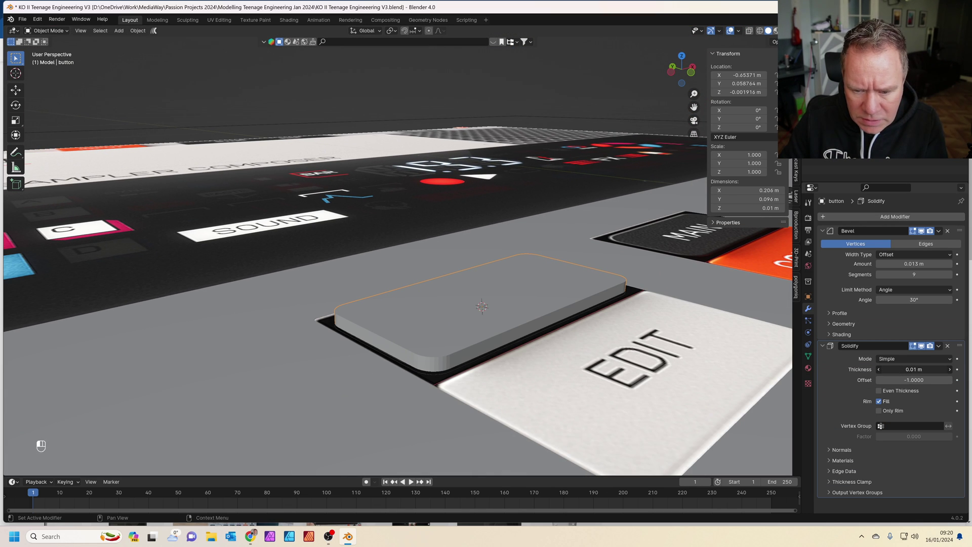
drag(914, 369, 929, 369)
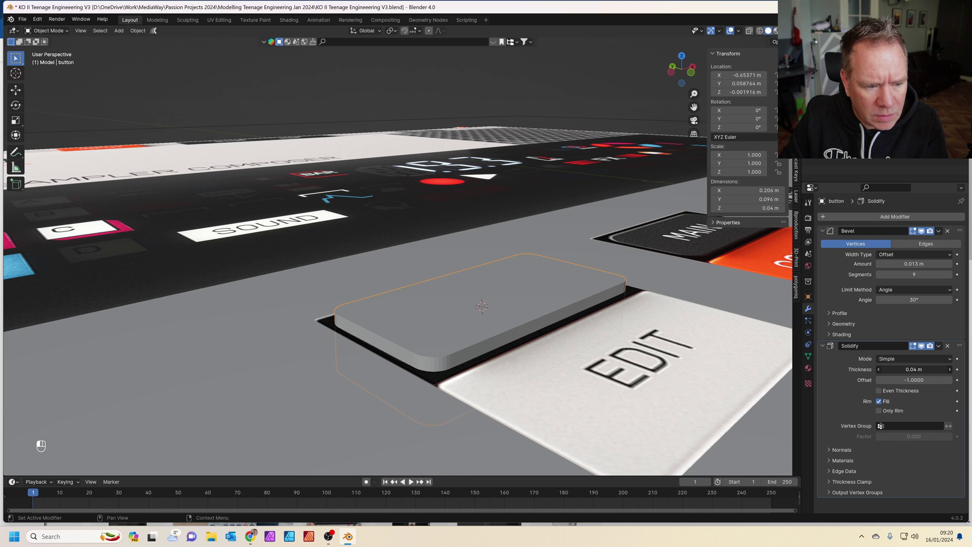
Add a second Bevel modifier on Edges with an amount of 0.004 m and 3 segments, and shade the button smooth.
middle_drag(558, 409, 548, 413)
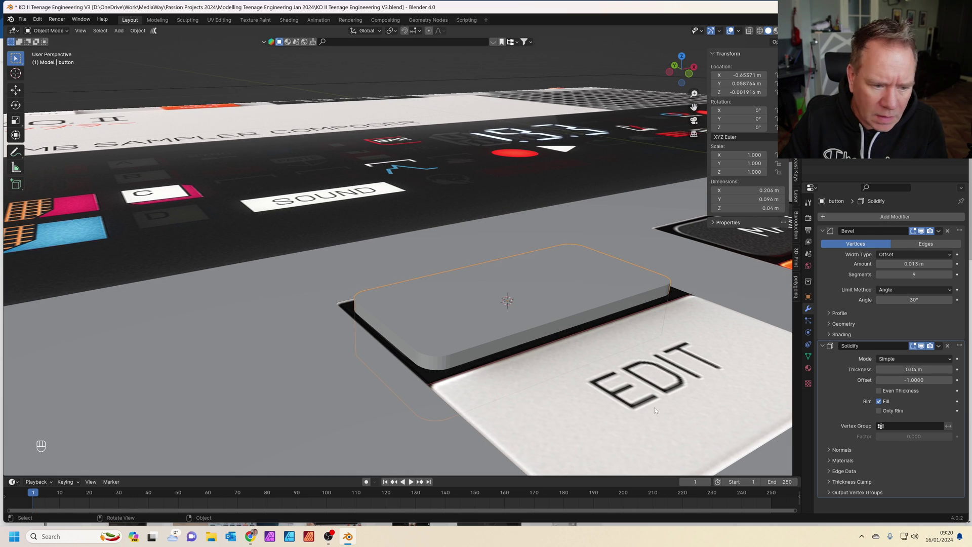
click(884, 217)
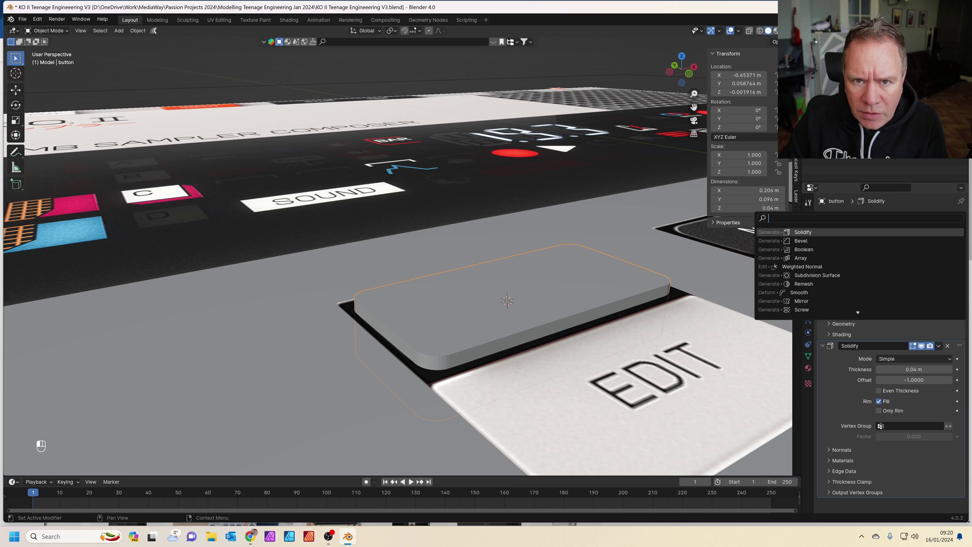
text(bevel)
key(Return)
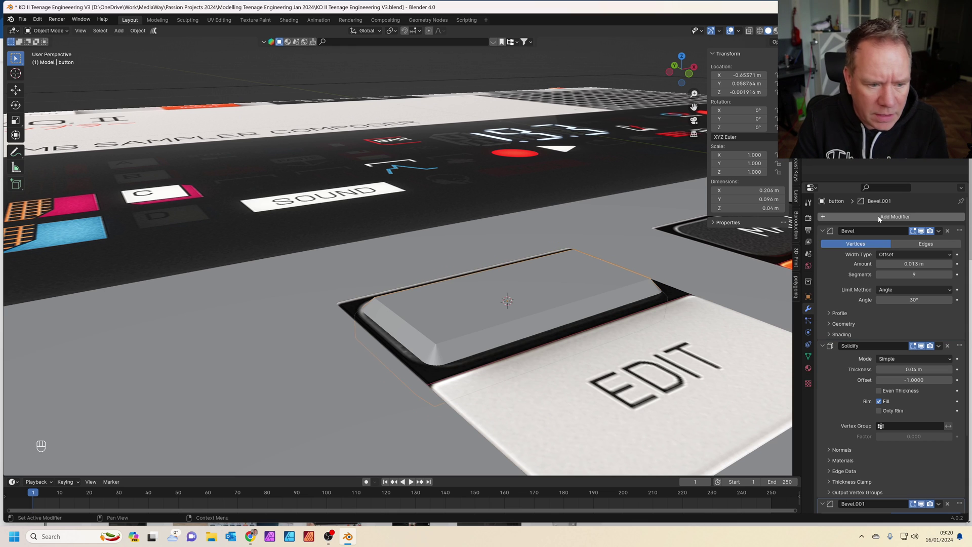
scroll(879, 219, down, 5)
mouse_move(914, 437)
shift+mouse_down()
mouse_move(861, 436)
mouse_move(936, 448)
mouse_move(921, 444)
shift+mouse_up()
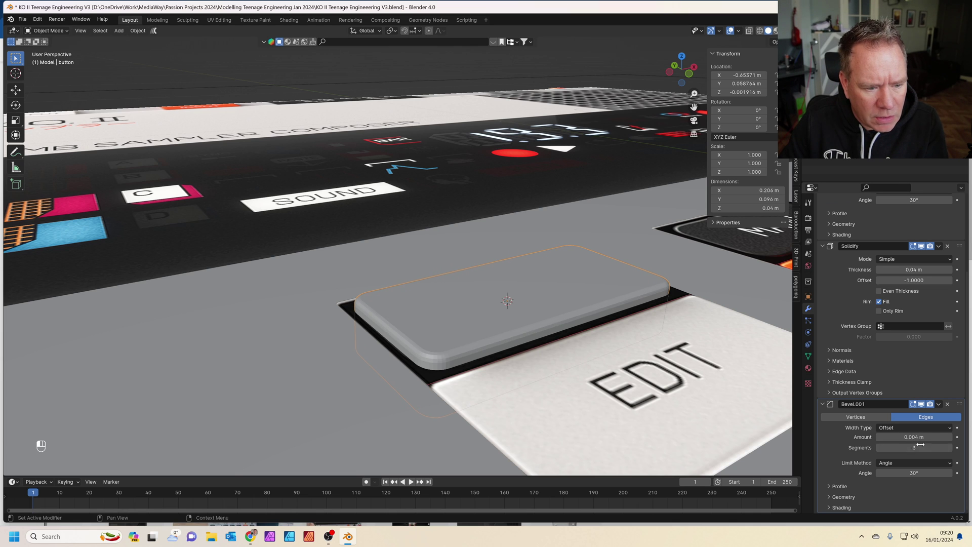
right_click(411, 336)
click(420, 333)
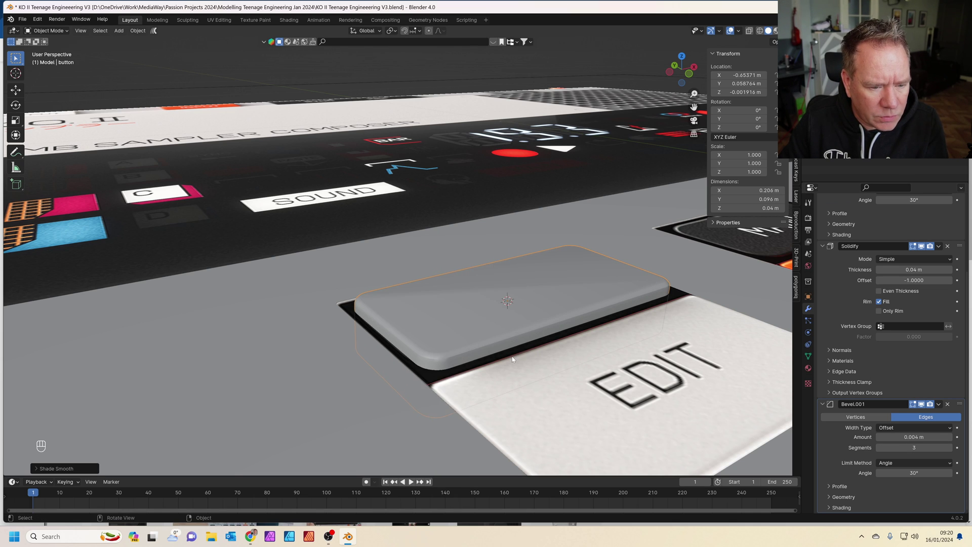
Compare the button's rounded shape and fit with the reference image and the neighbouring MAIN button in perspective and top views.
scroll(542, 360, up, 1)
scroll(536, 375, up, 3)
middle_drag(582, 336, 648, 252)
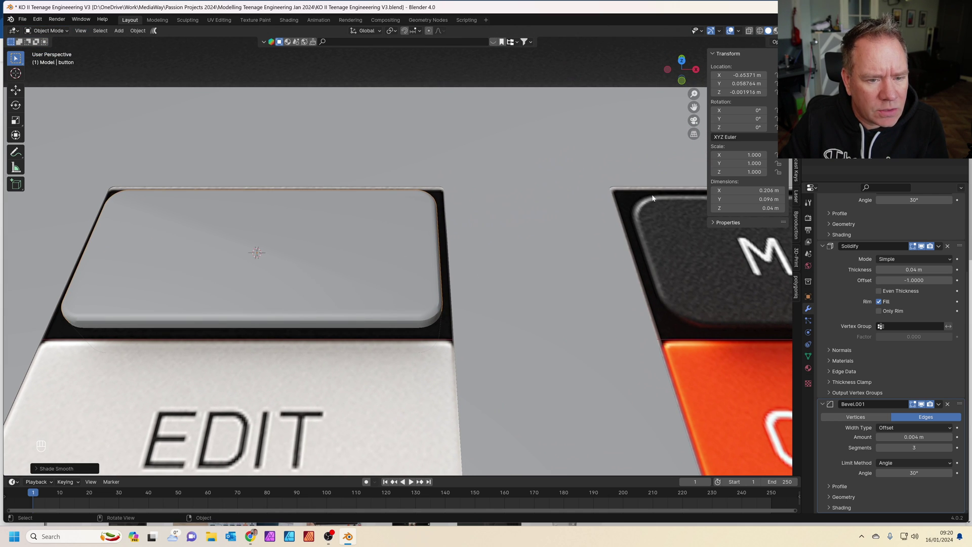
middle_drag(222, 298, 240, 282)
shift+middle_drag(223, 325, 399, 364)
scroll(399, 363, down, 2)
key(KP_7)
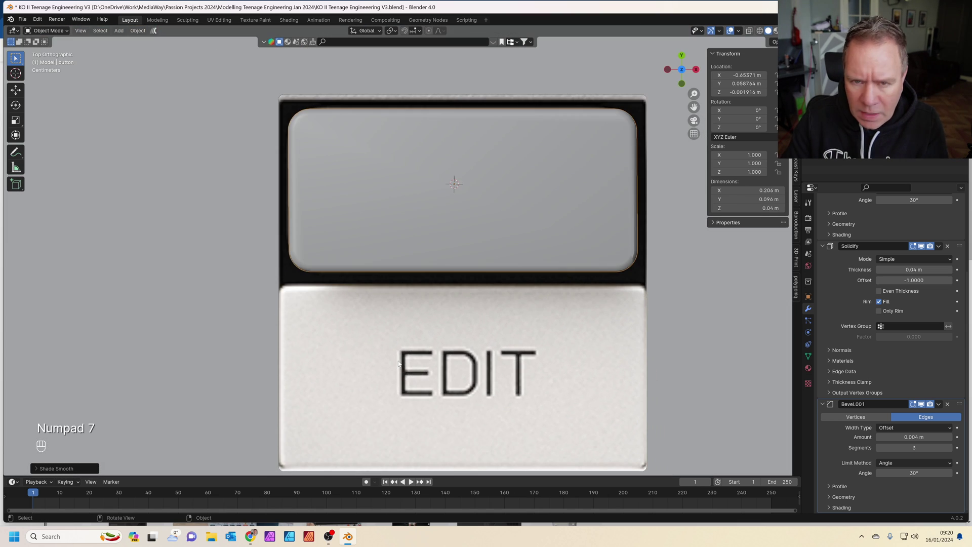
scroll(399, 363, down, 6)
shift+middle_drag(465, 329, 347, 348)
scroll(381, 275, up, 1)
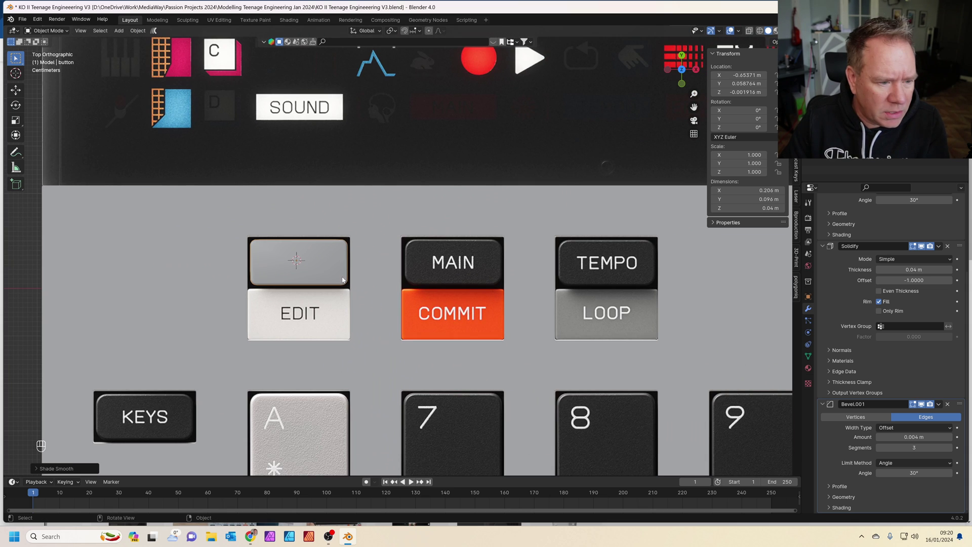
Assign the Grey plastic material to the button and make it an independent copy.
scroll(351, 282, up, 3)
shift+middle_drag(321, 282, 411, 280)
click(807, 368)
click(827, 253)
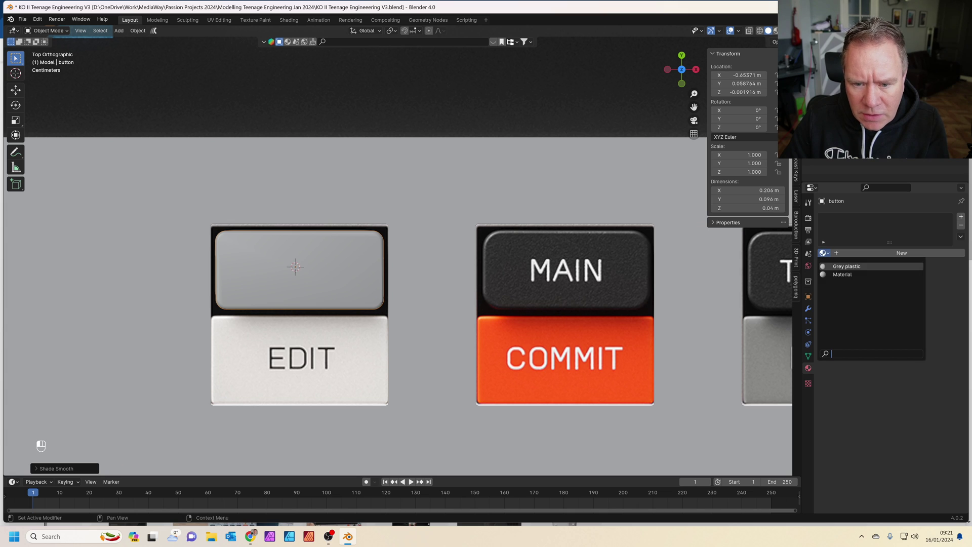
click(843, 269)
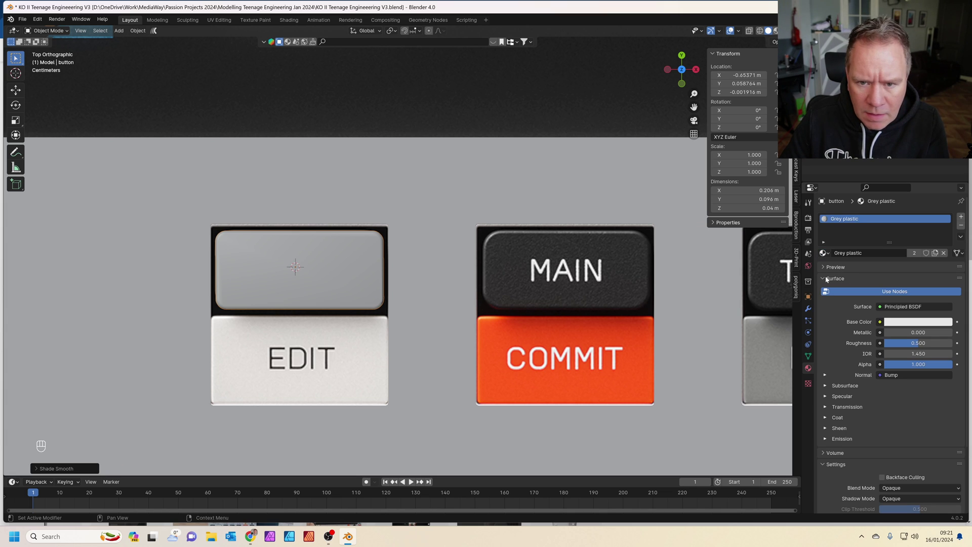
click(936, 253)
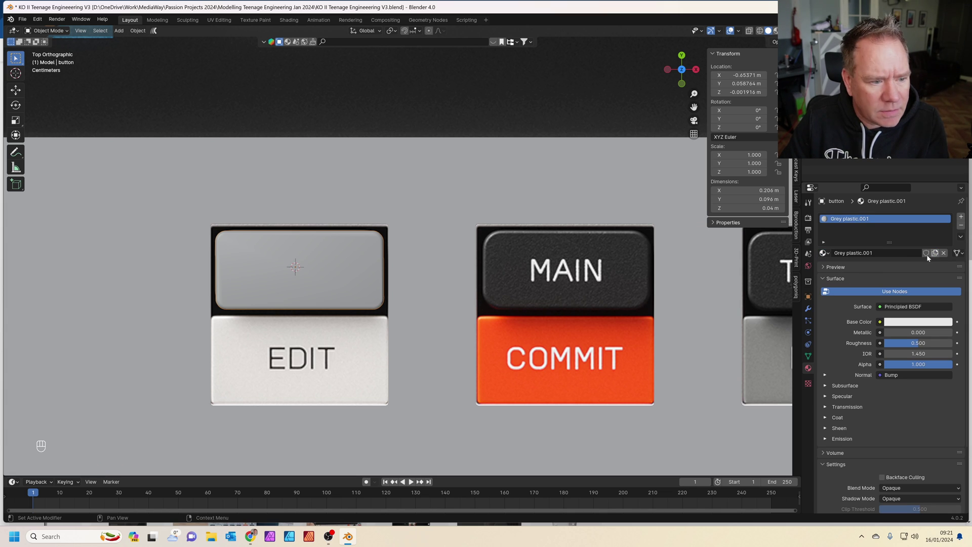
Rename the button's copied material as "Black plastic".
key(Home)
key(ctrl+shift+Right)
text(Bla)
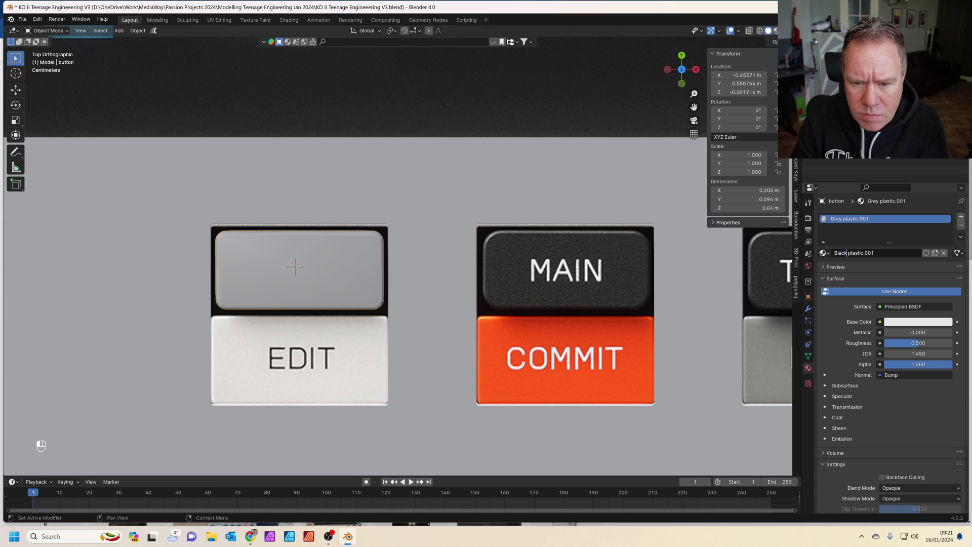
key(Right)
key(Delete)
key(Delete)
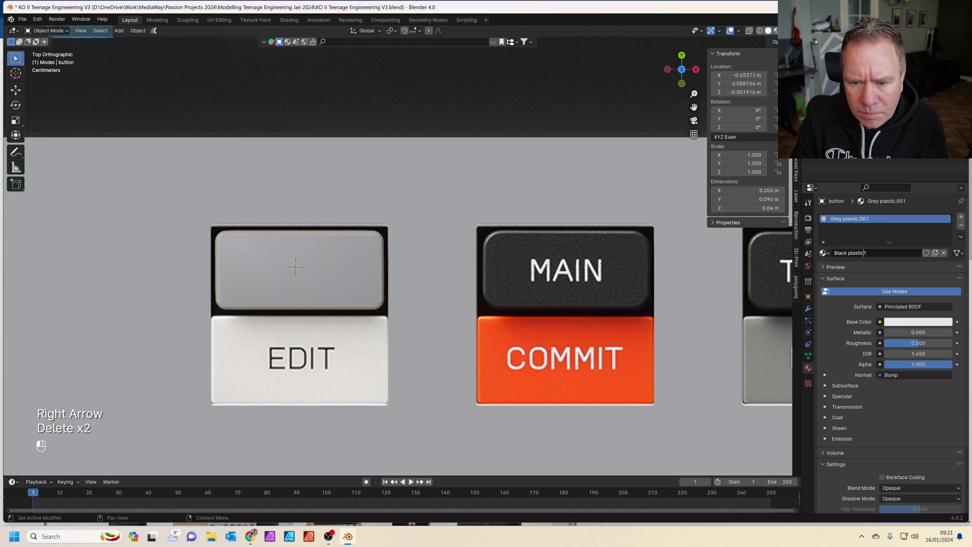
click(843, 257)
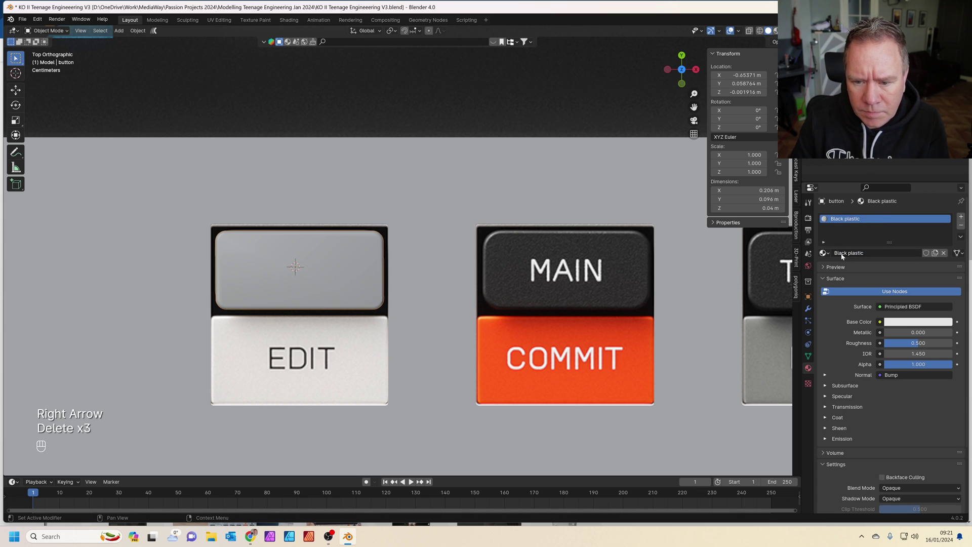
Darken the Black plastic material's base colour to a very dark grey and preview the material on the button.
click(924, 323)
drag(944, 232, 945, 244)
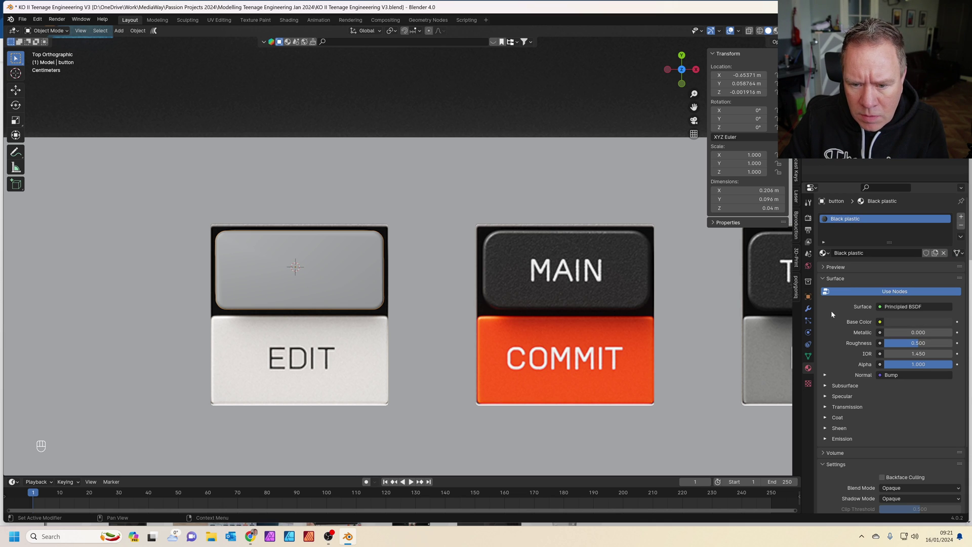
middle_drag(421, 281, 486, 276)
scroll(559, 278, up, 5)
shift+middle_drag(558, 279, 511, 285)
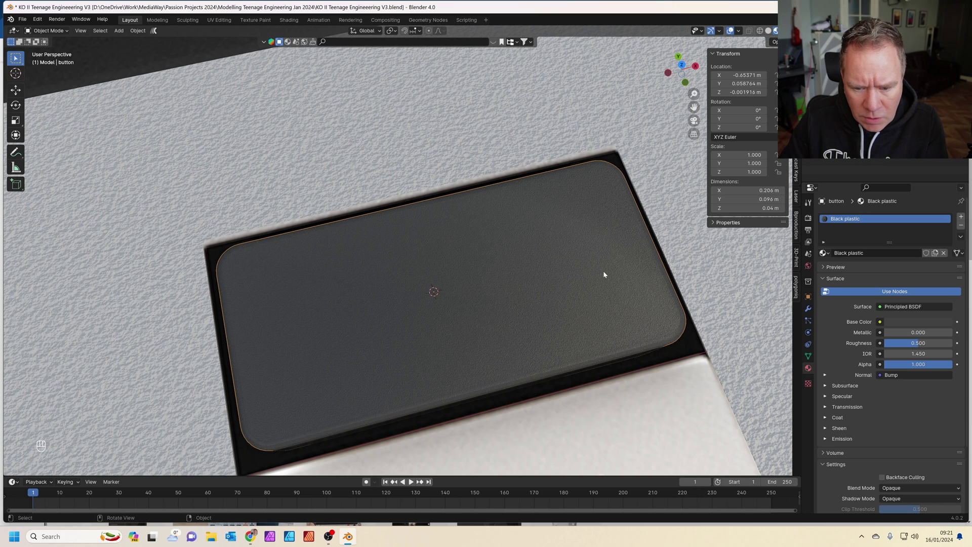
scroll(525, 315, down, 4)
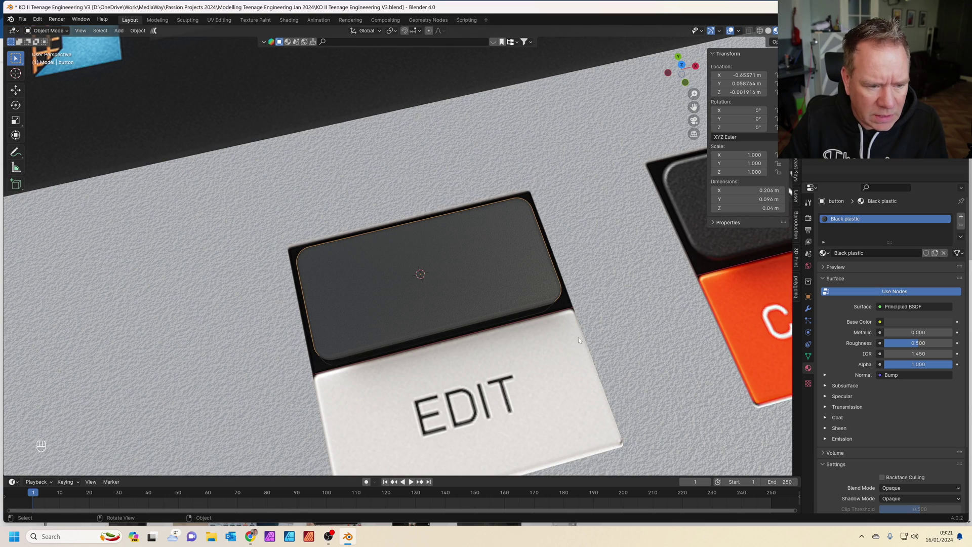
scroll(519, 317, up, 3)
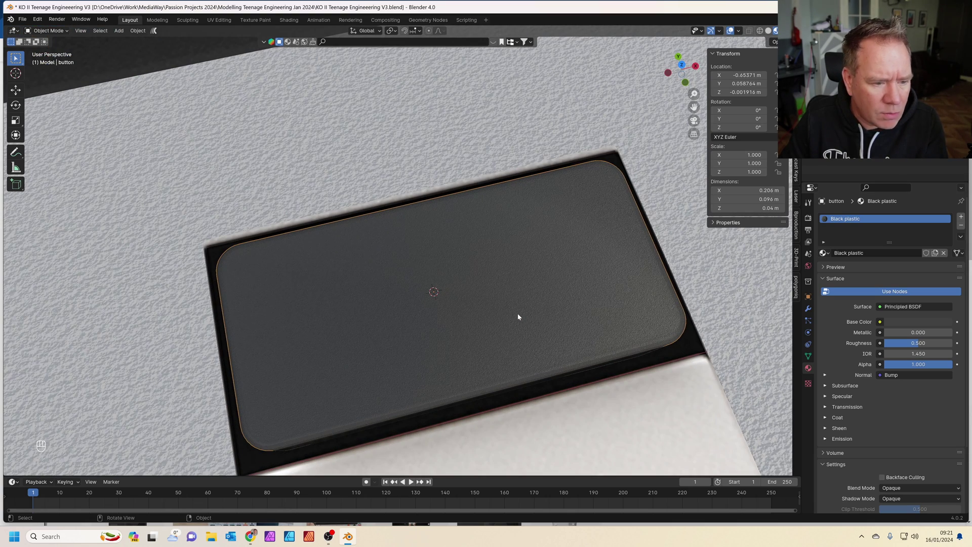
In the Black plastic shader nodes, set the Noise Texture scale to 122.2 and the Bump strength to 0.294.
click(289, 19)
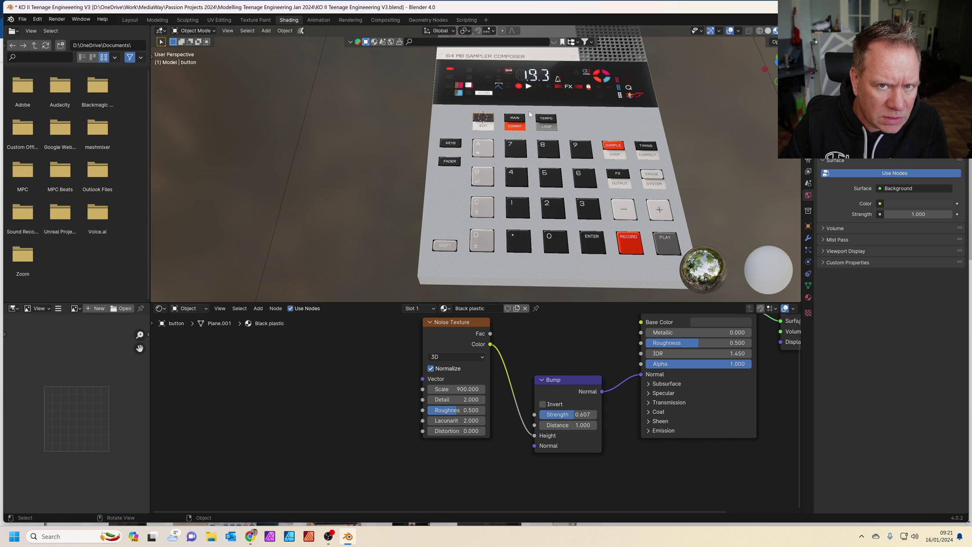
key(KP_Decimal)
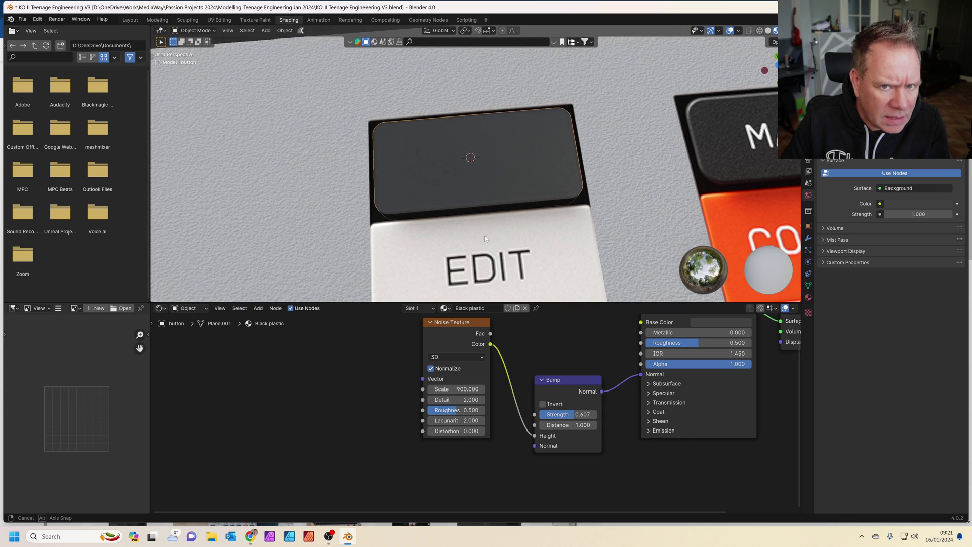
scroll(421, 350, up, 3)
drag(446, 374, 420, 374)
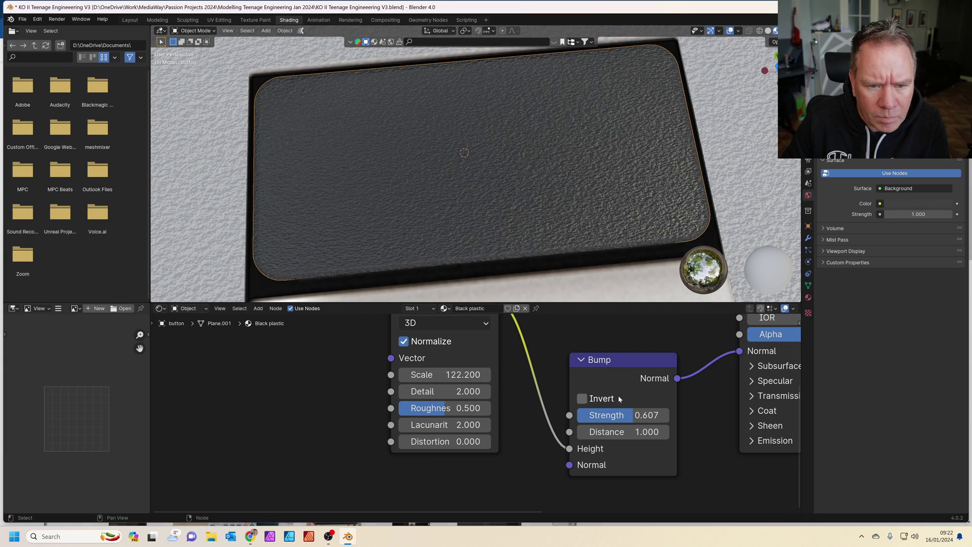
drag(648, 415, 615, 415)
Examine the button's texture and its height above the Main Body from the top and from a low side angle.
scroll(562, 232, down, 8)
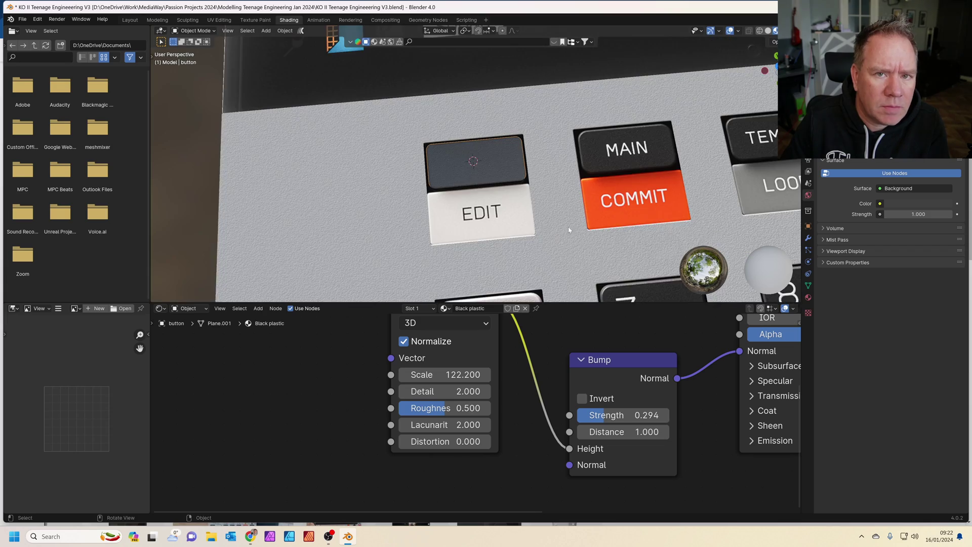
key(KP_7)
scroll(570, 234, down, 3)
middle_drag(583, 257, 656, 159)
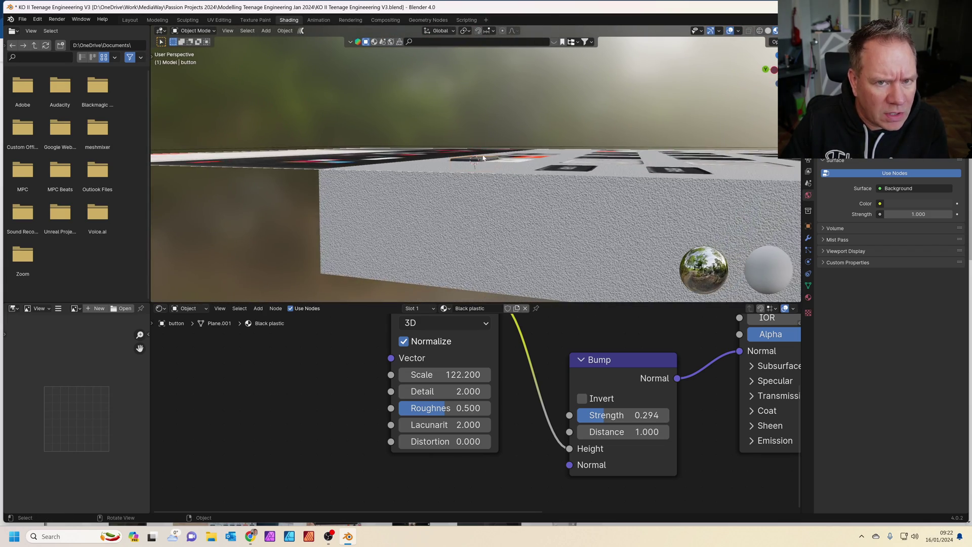
scroll(478, 165, up, 4)
middle_drag(478, 162, 481, 166)
middle_drag(572, 178, 419, 202)
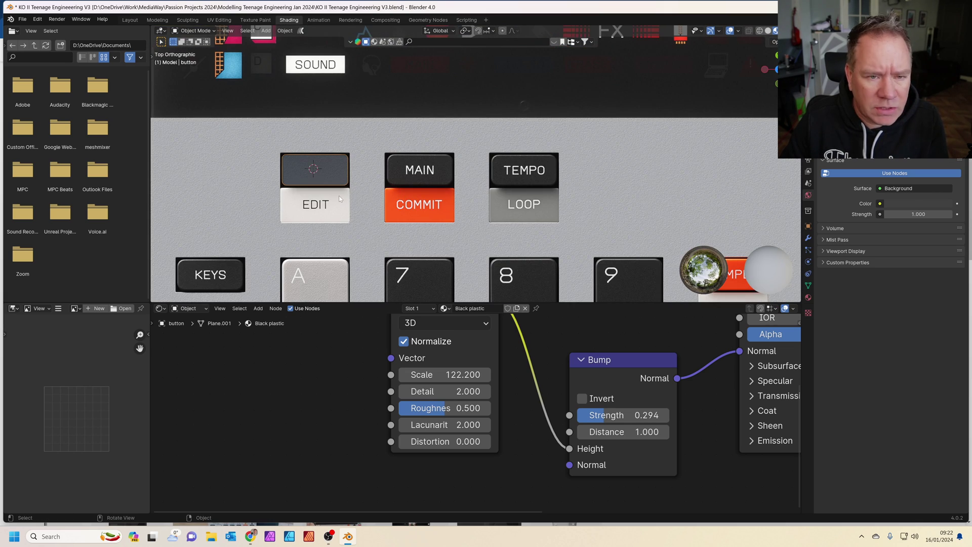
Duplicate the SOUND button twice along the X axis, placing the copies over the MAIN and TEMPO buttons.
scroll(338, 196, up, 2)
scroll(338, 196, down, 1)
key(shift+d)
key(x)
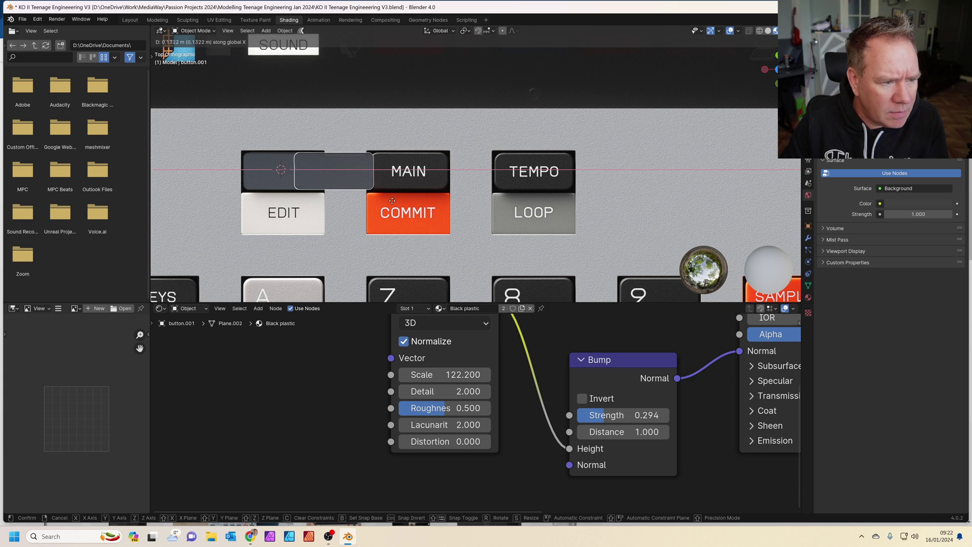
click(466, 196)
key(shift+d)
key(x)
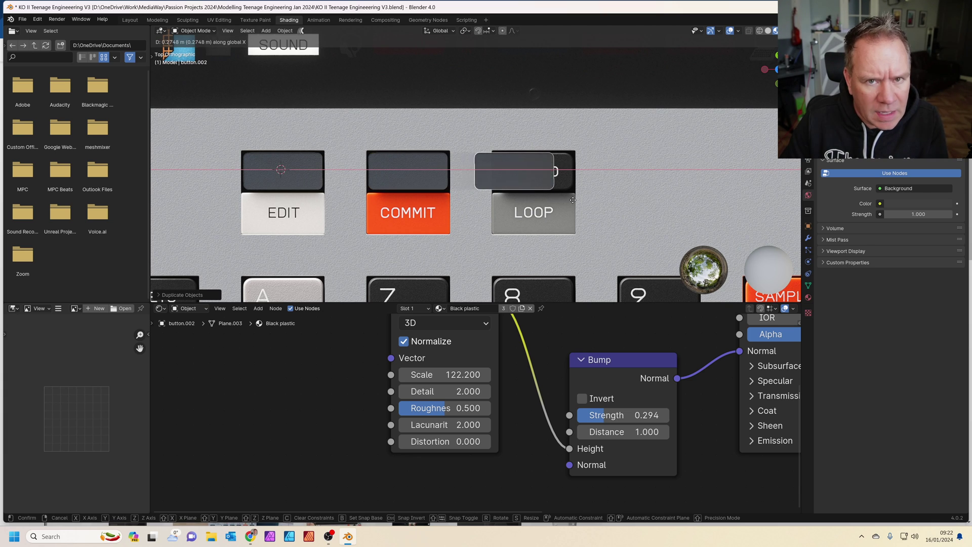
click(591, 198)
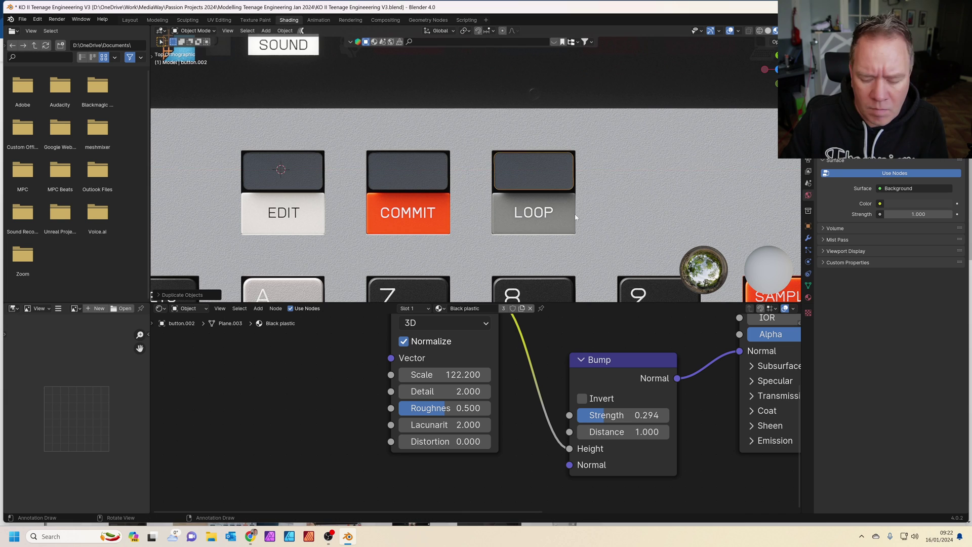
Duplicate the SOUND button onto the KEYS position and copy it along Y onto the FADER and SHIFT positions.
click(578, 217)
scroll(487, 222, down, 4)
shift+middle_drag(488, 220, 522, 166)
click(424, 112)
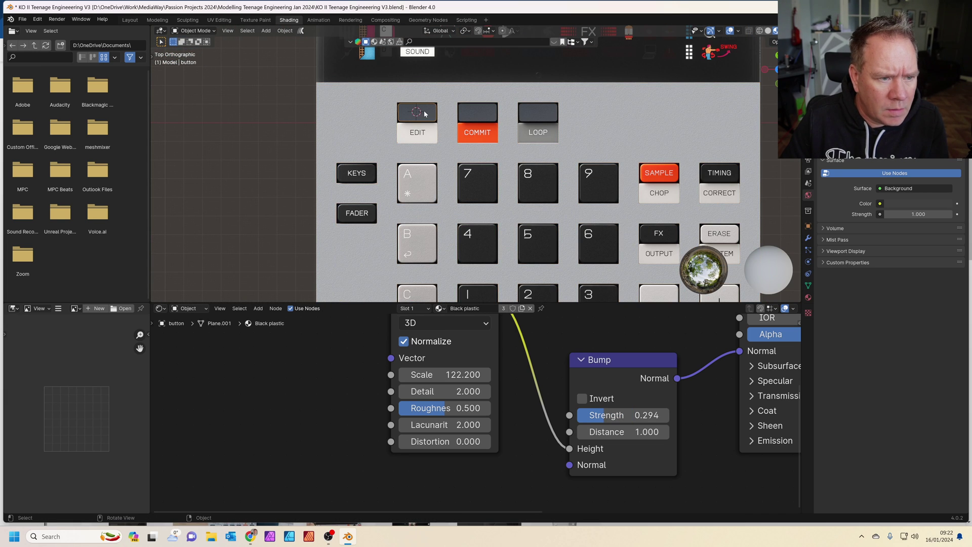
scroll(600, 173, down, 2)
shift+middle_drag(603, 172, 609, 119)
scroll(405, 136, up, 2)
shift+middle_drag(450, 126, 469, 236)
key(shift+d)
click(409, 297)
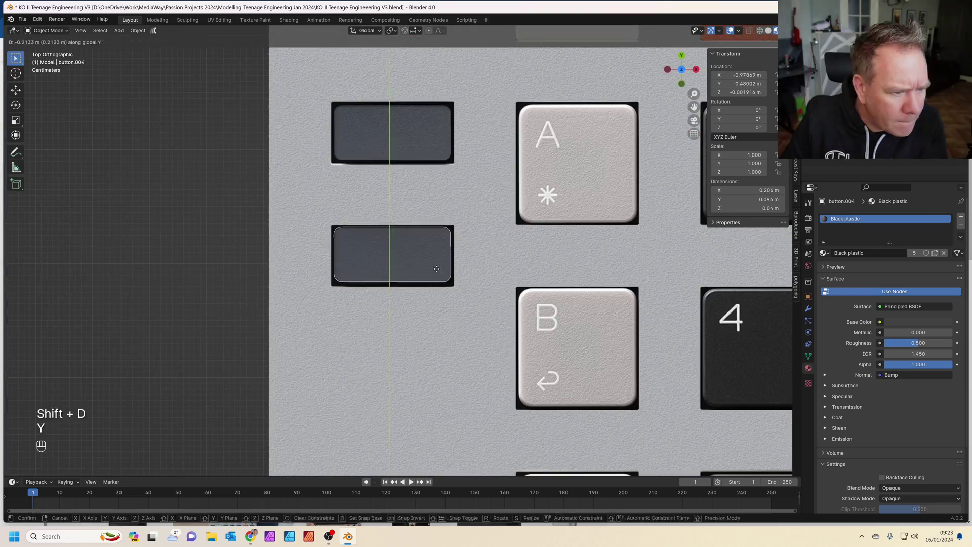
scroll(570, 363, up, 4)
key(Escape)
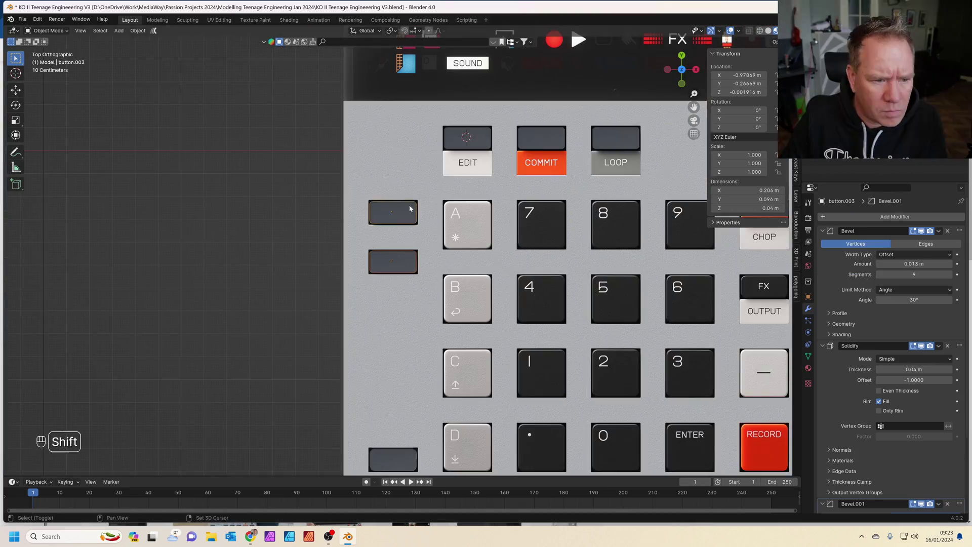
Set the small buttons' first Bevel amount to 0.022 m and duplicate them onto the SAMPLE, TIMING, FX and ERASE positions.
key(shift+d)
middle_drag(553, 357, 459, 218)
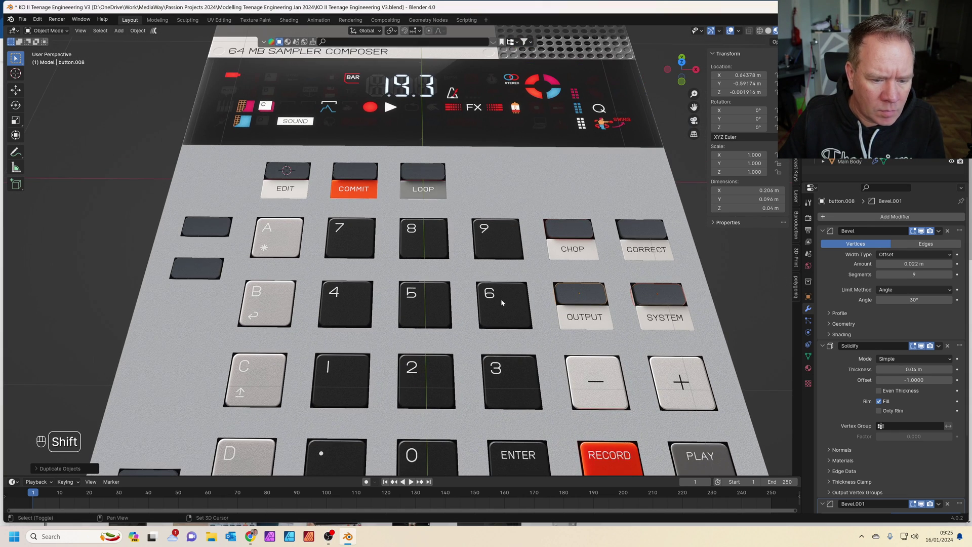
shift+middle_drag(500, 298, 501, 250)
click(749, 32)
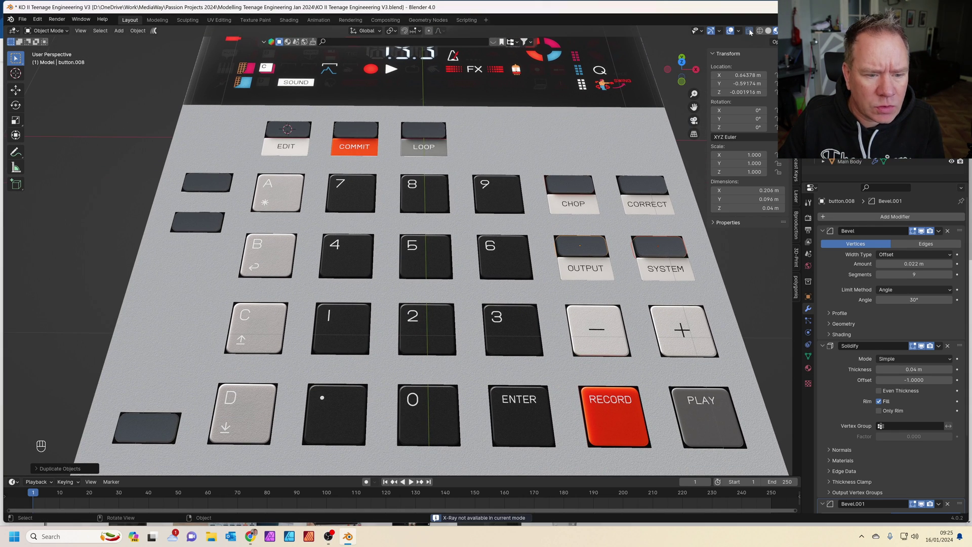
scroll(409, 218, down, 2)
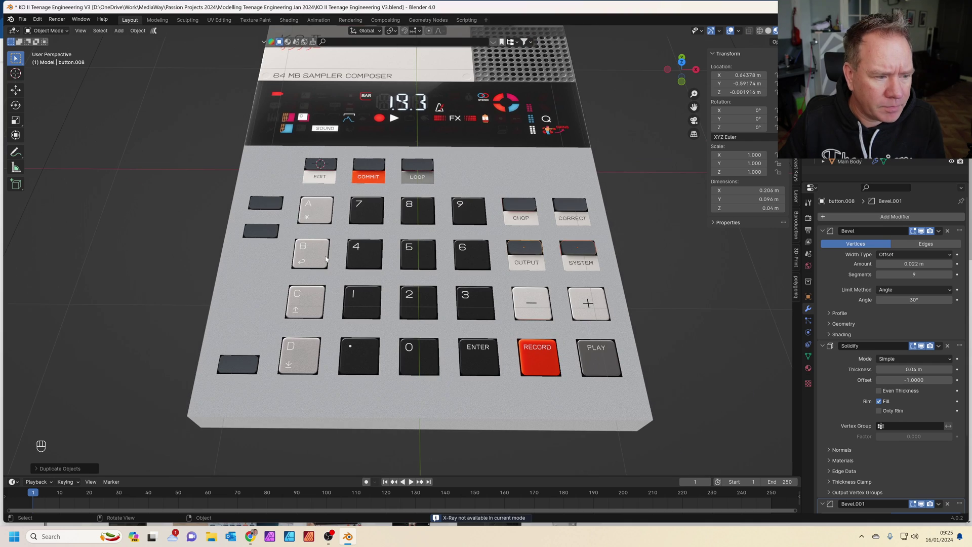
Duplicate the SOUND button along the Y axis onto the upper half of the A pad.
click(266, 236)
middle_drag(364, 218, 420, 234)
scroll(420, 233, up, 3)
shift+middle_drag(382, 208, 527, 273)
scroll(528, 273, up, 4)
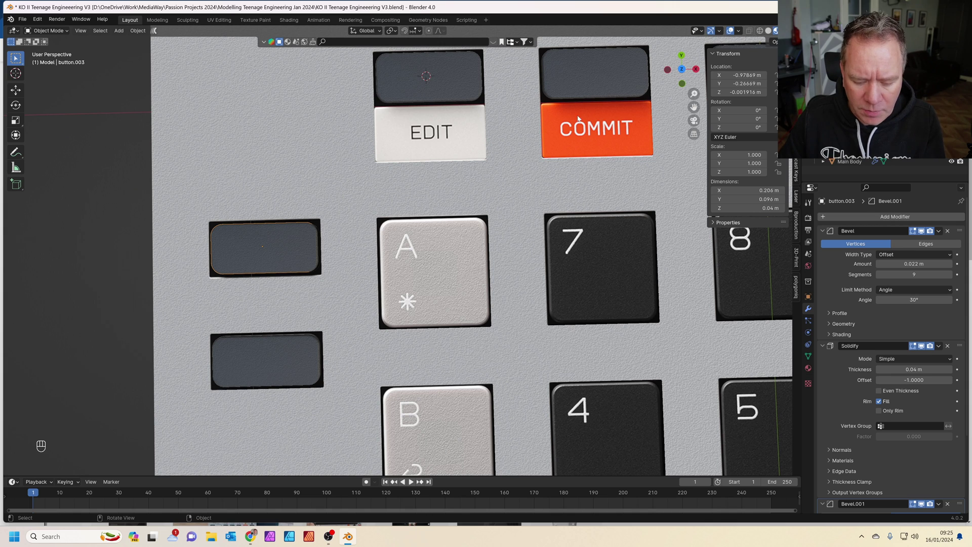
click(474, 73)
key(shift+d)
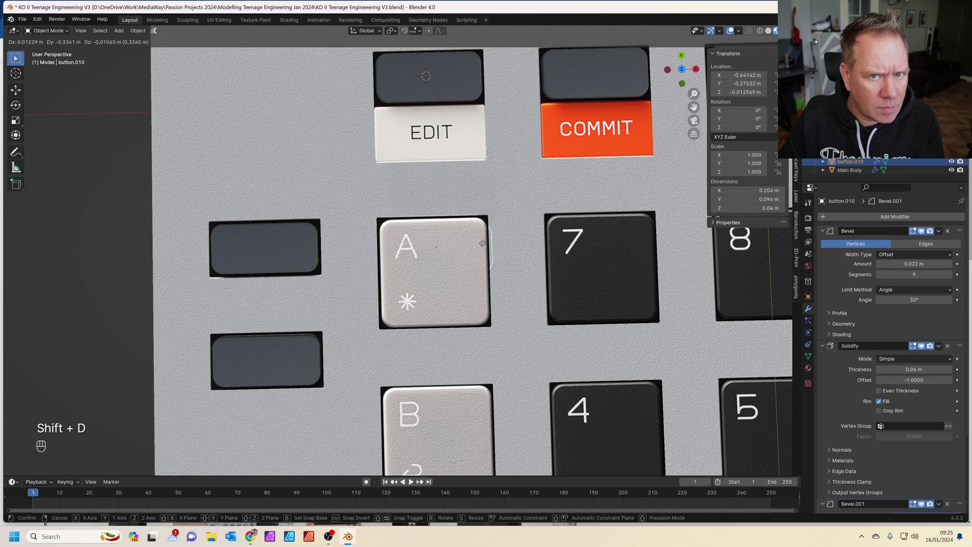
key(x)
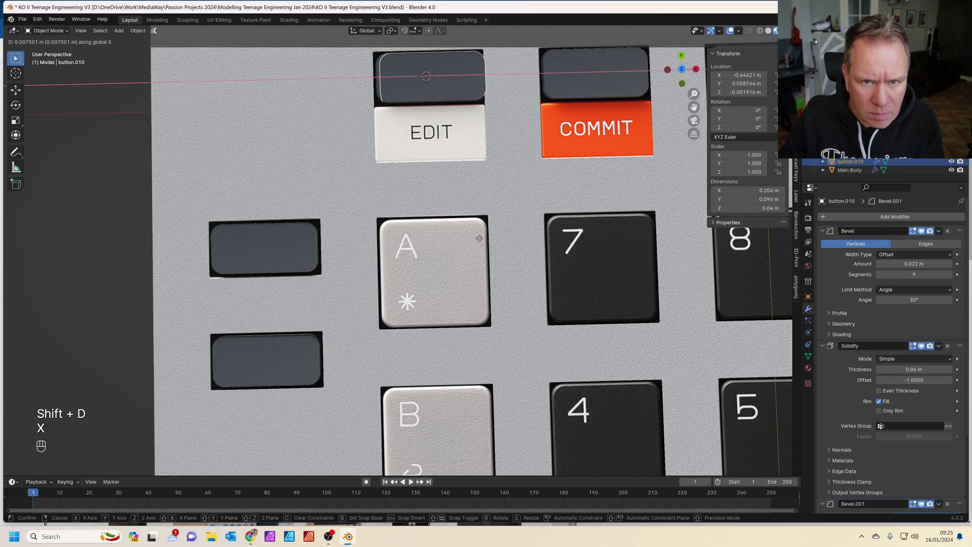
key(y)
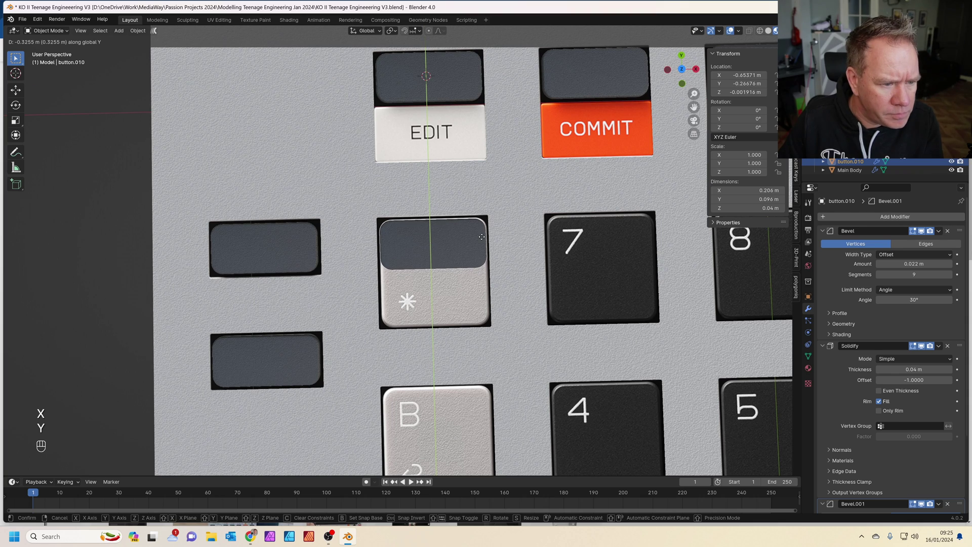
click(481, 235)
Move the lower edge of the copied button along Y so the mesh covers the whole square A pad.
key(Tab)
scroll(414, 247, up, 1)
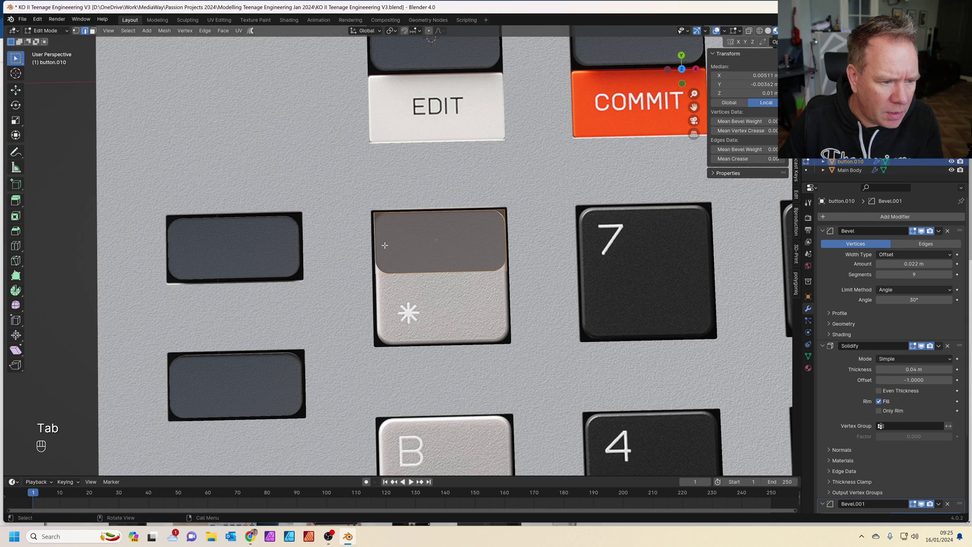
shift+middle_drag(413, 247, 373, 235)
scroll(349, 233, down, 1)
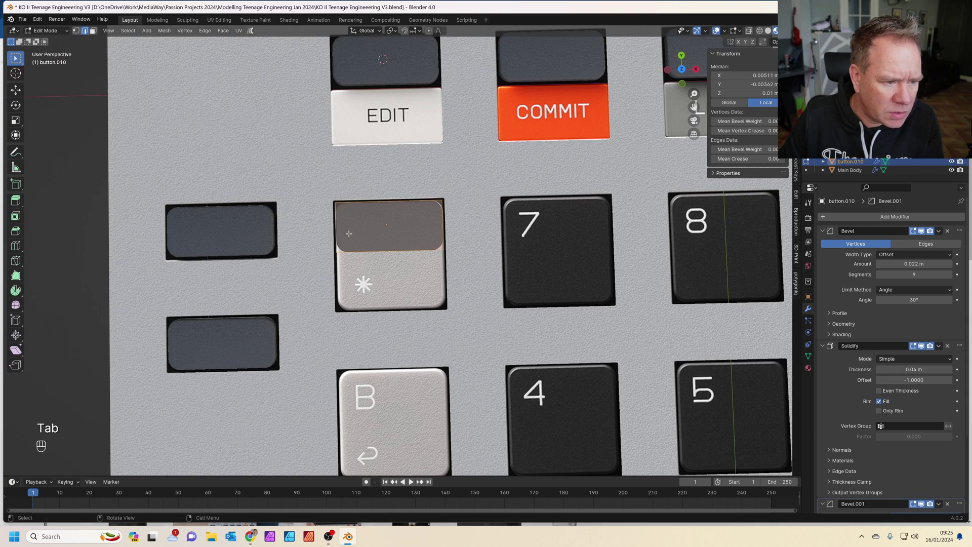
click(392, 251)
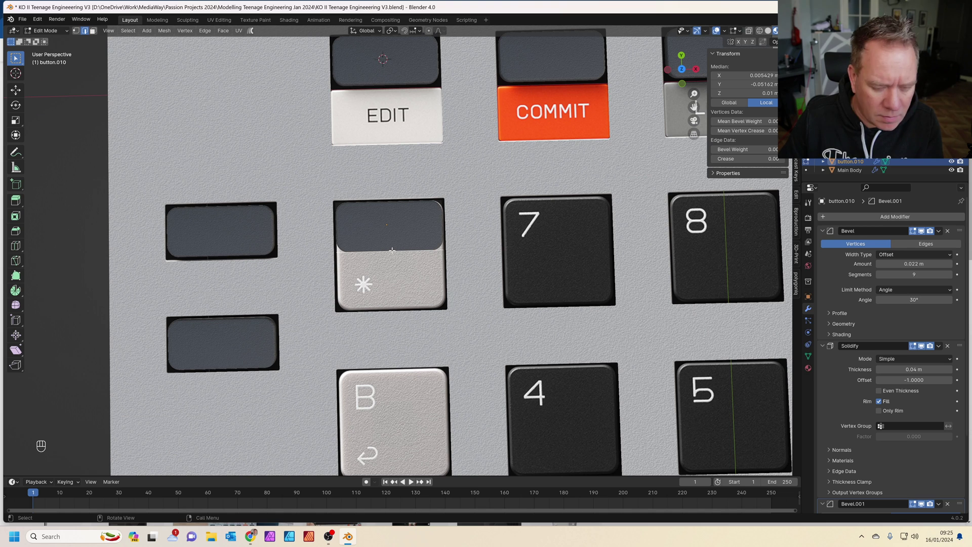
key(g)
key(y)
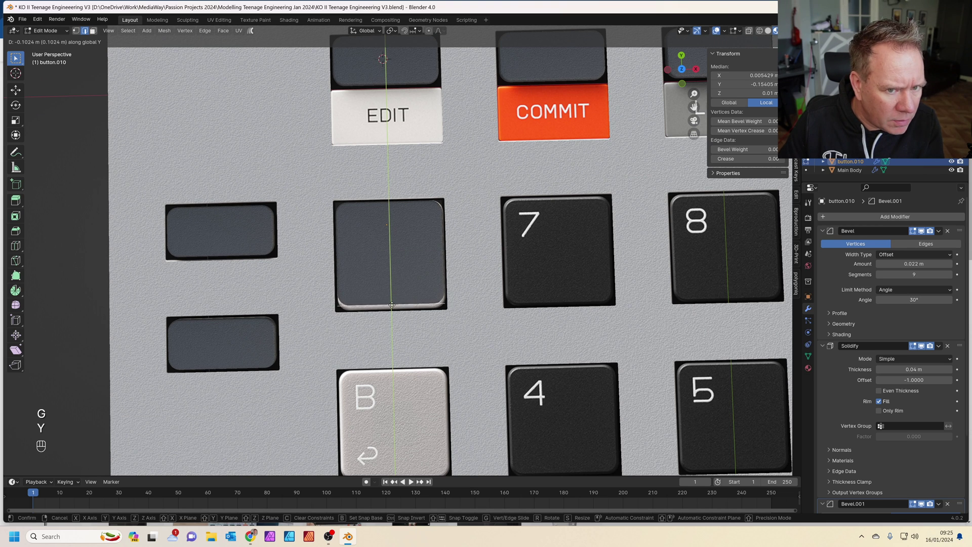
click(391, 309)
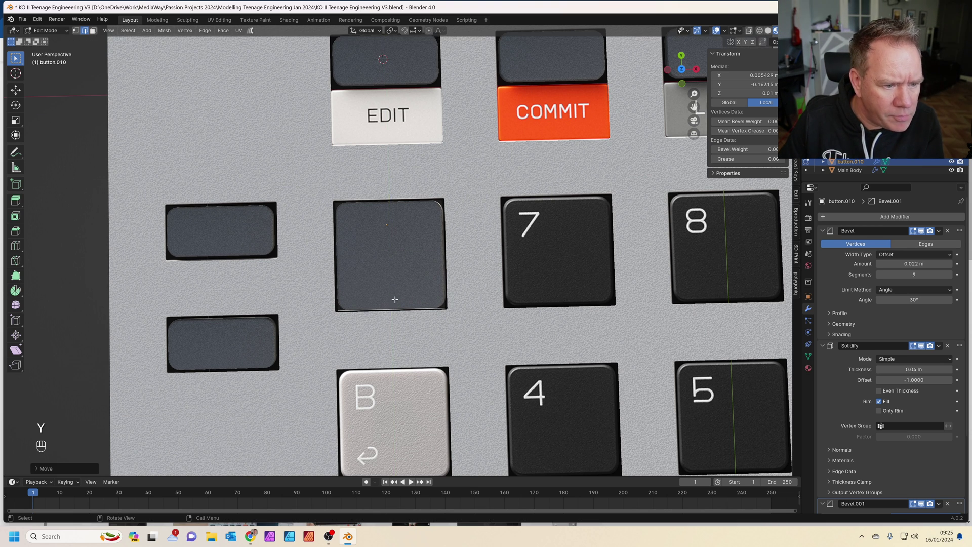
key(Tab)
Duplicate the square A pad button in the top view onto all the remaining square pad positions.
scroll(480, 277, down, 1)
shift+middle_drag(481, 277, 300, 166)
scroll(375, 204, down, 2)
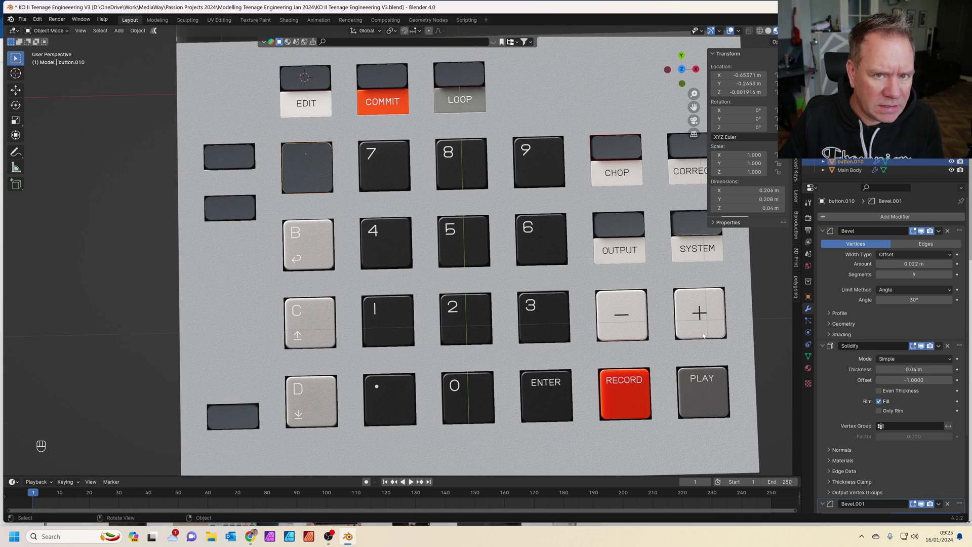
key(shift+d)
key(KP_7)
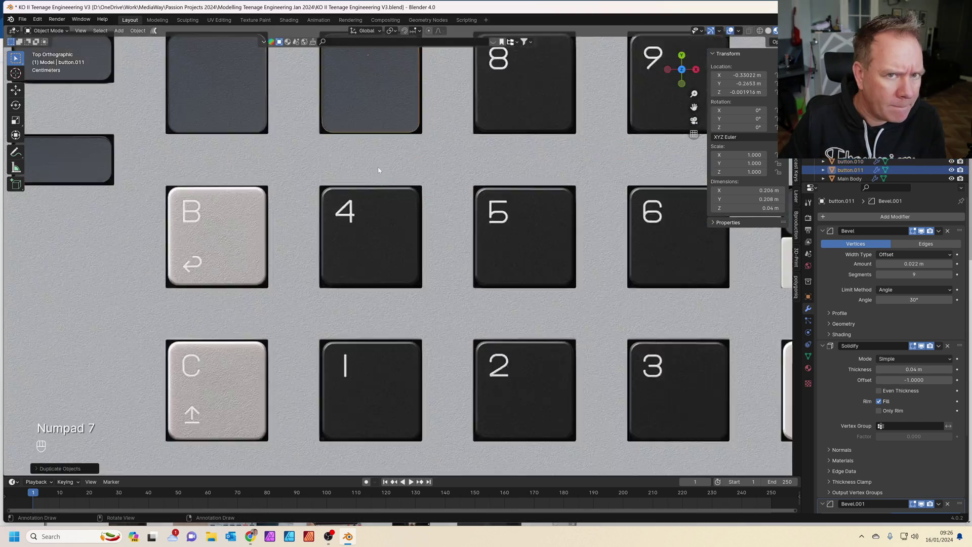
scroll(257, 131, down, 3)
key(shift+d)
key(x)
click(258, 280)
Examine the duplicated buttons in perspective and from the top, and compare them with the colours in the reference image.
middle_drag(258, 280, 456, 310)
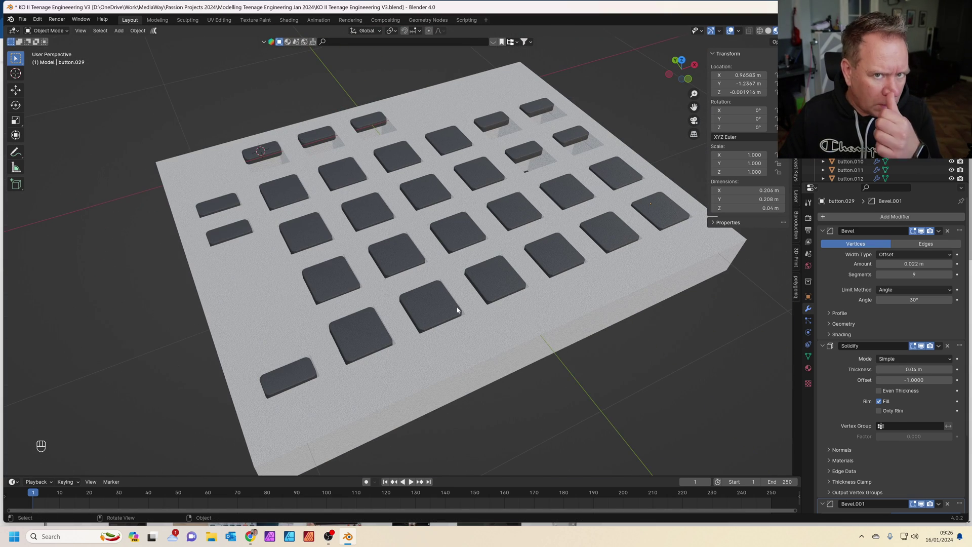
middle_drag(570, 253, 543, 296)
key(KP_7)
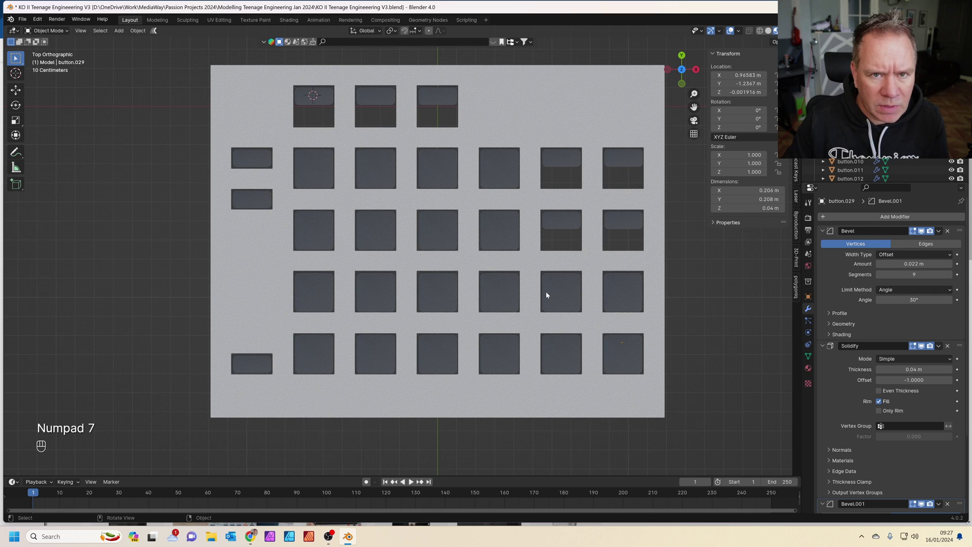
scroll(545, 291, up, 2)
shift+middle_drag(471, 256, 548, 354)
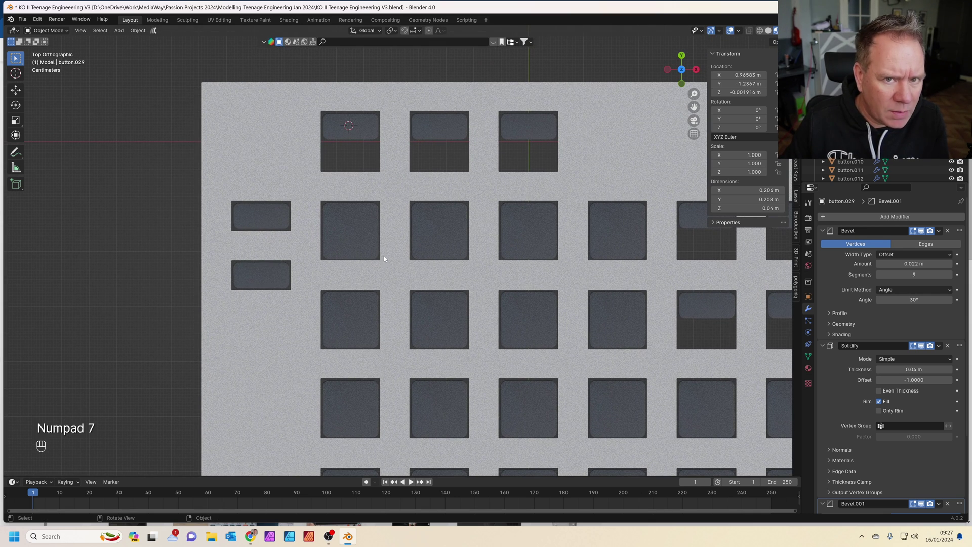
click(353, 249)
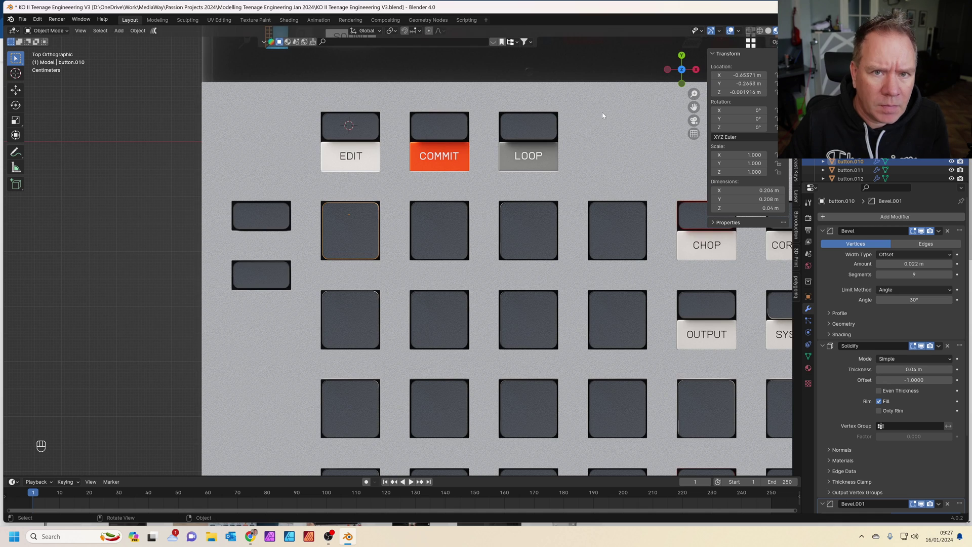
scroll(474, 155, up, 1)
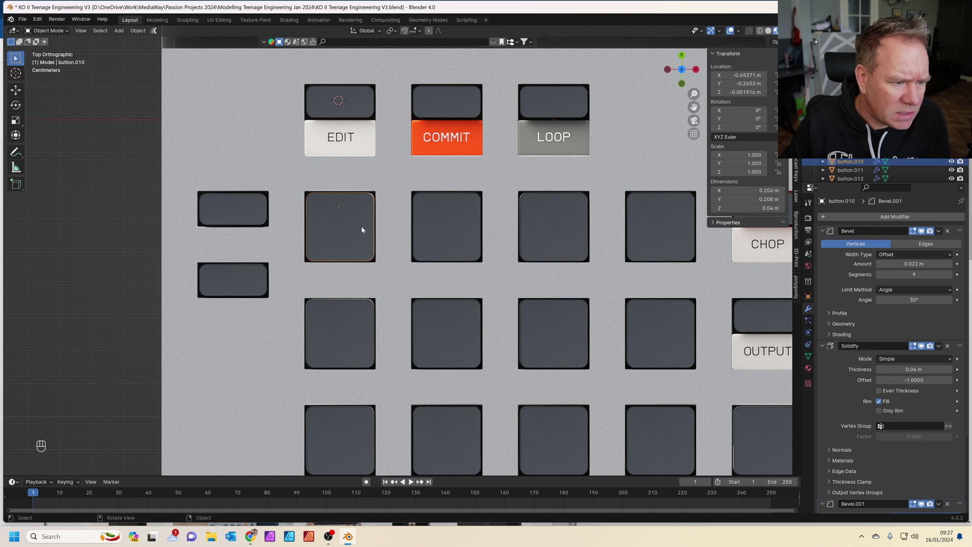
scroll(447, 224, down, 2)
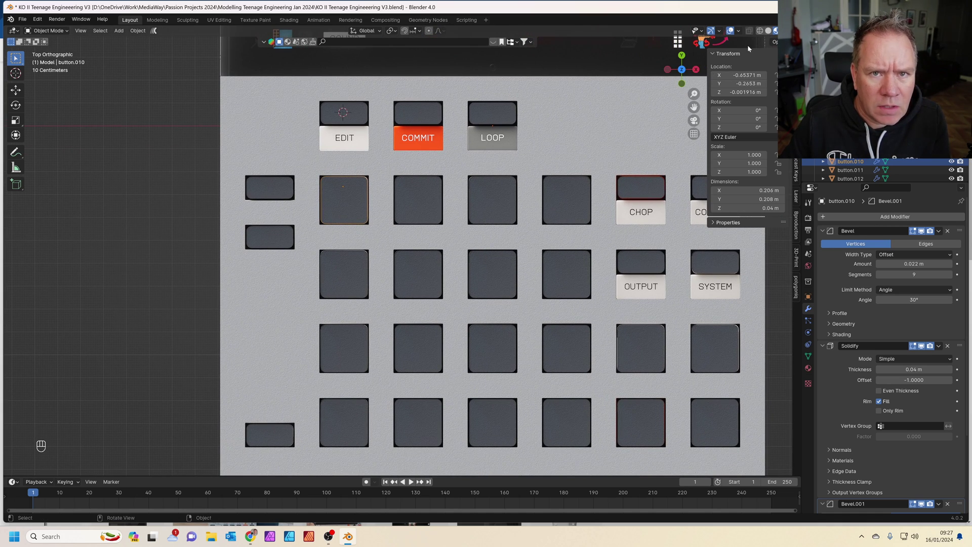
click(750, 31)
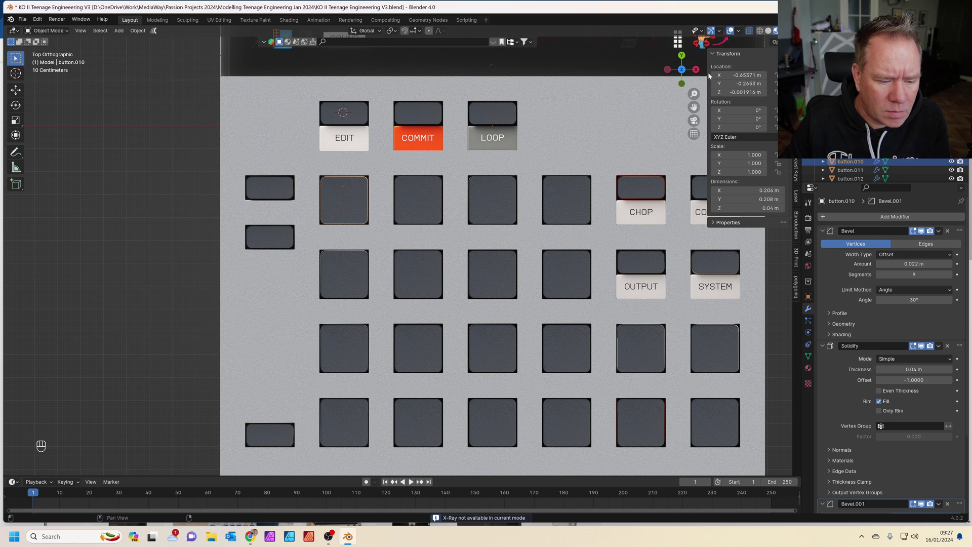
click(768, 32)
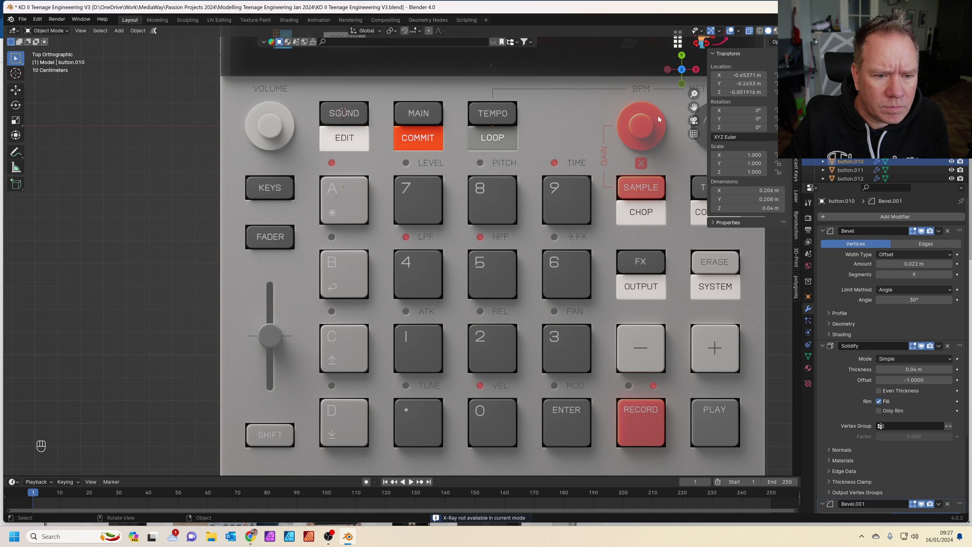
scroll(659, 119, down, 1)
shift+middle_drag(446, 197, 409, 223)
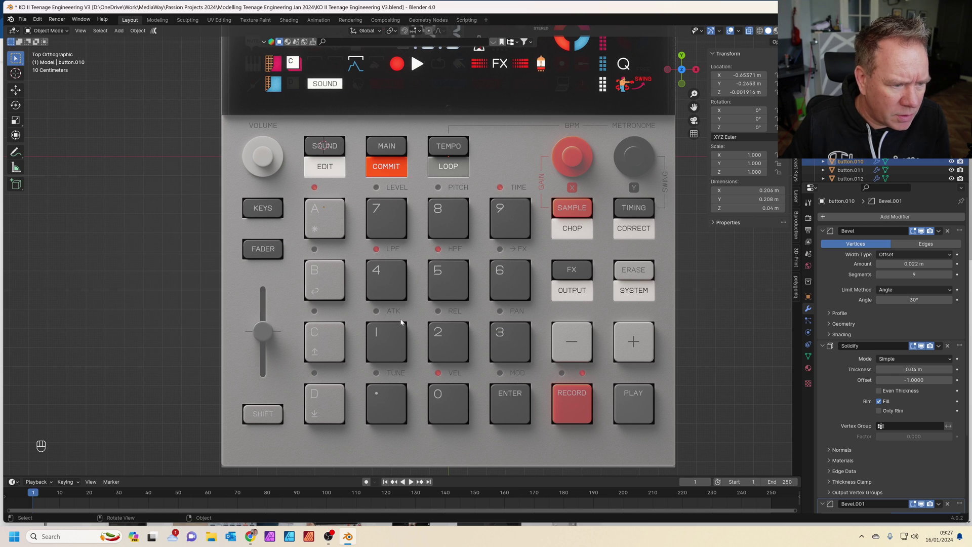
Give the A, B, C and D pads a shared light grey material named "Grey plastic buttons".
click(331, 236)
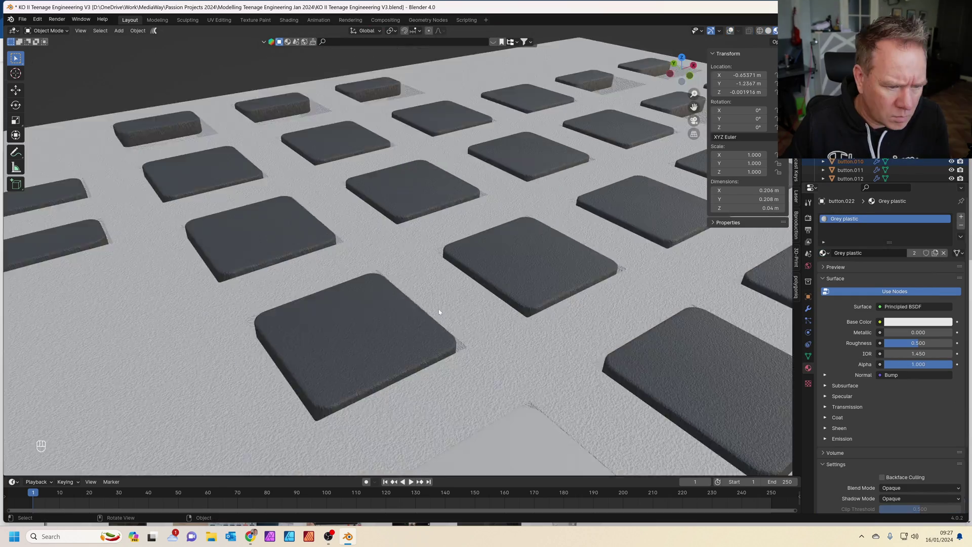
key(ctrl+l)
click(438, 308)
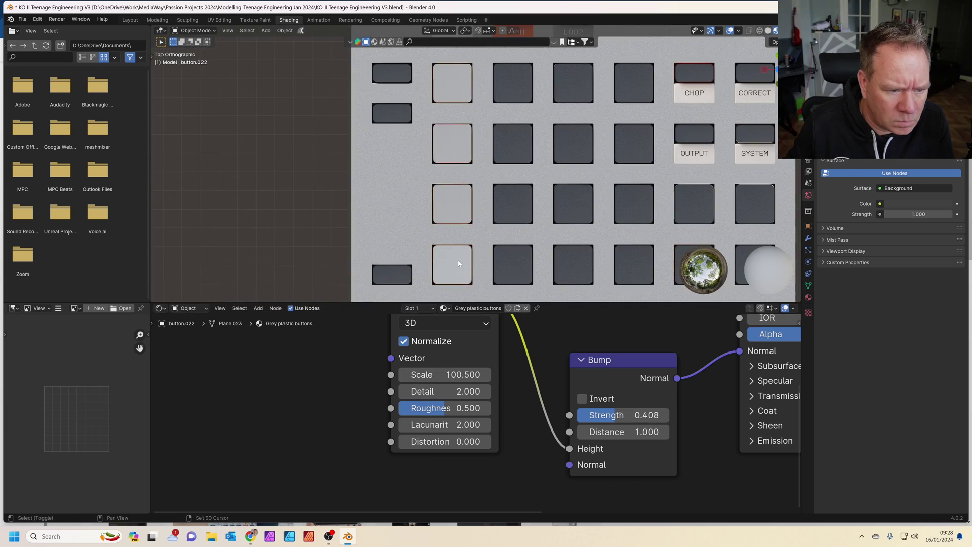
Colour the SAMPLE and RECORD buttons red and the ERASE, minus and plus buttons light grey, matching the reference image.
scroll(581, 121, up, 6)
click(581, 119)
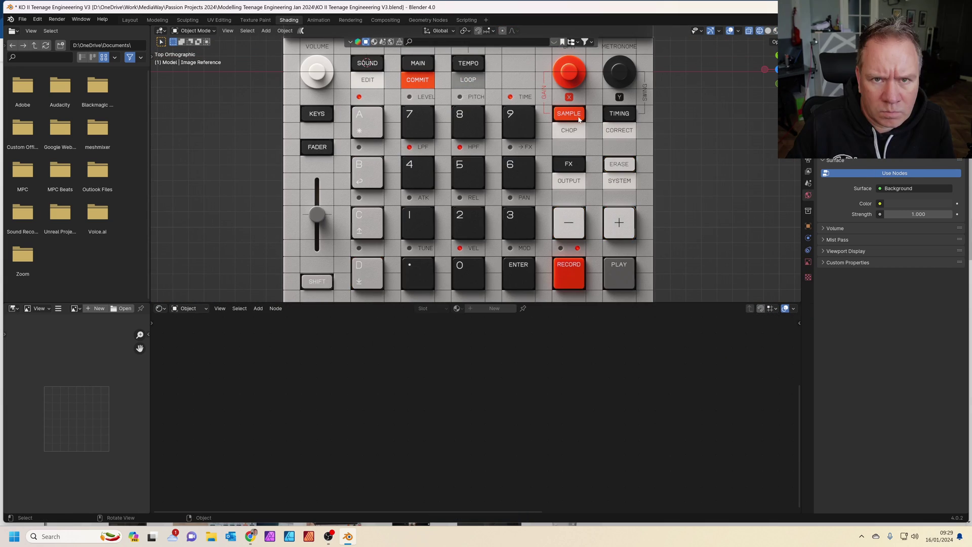
scroll(581, 117, down, 3)
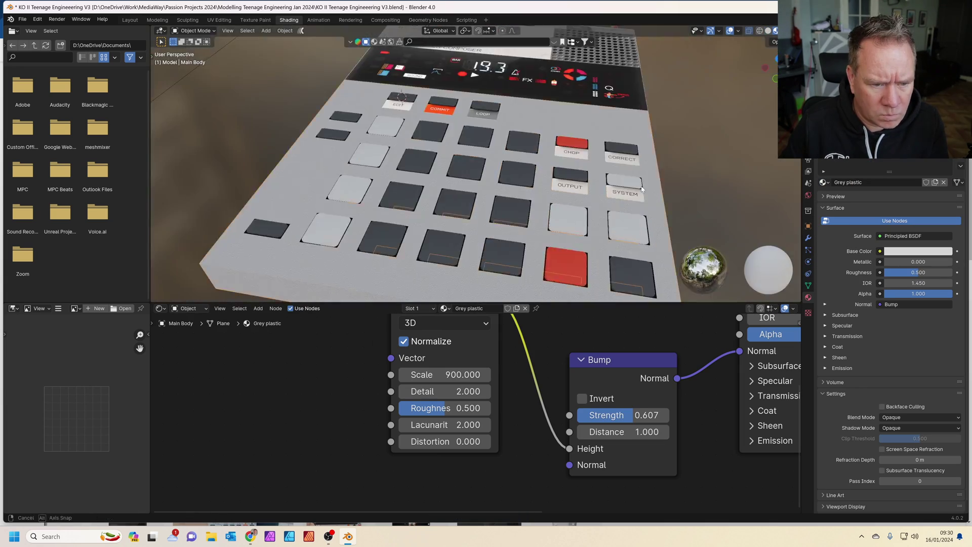
middle_drag(581, 152, 580, 222)
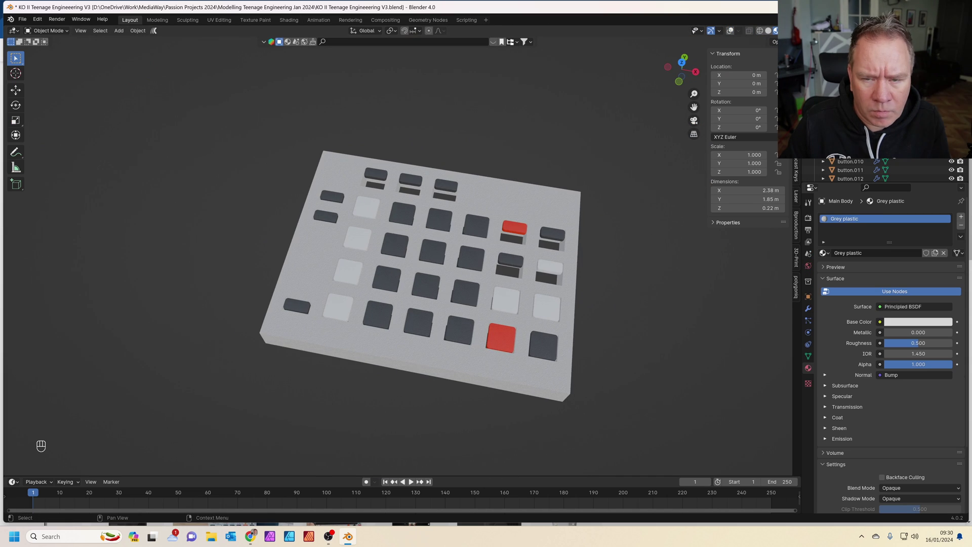
mouse_move(506, 283)
middle_down()
mouse_move(478, 303)
mouse_move(396, 245)
middle_up()
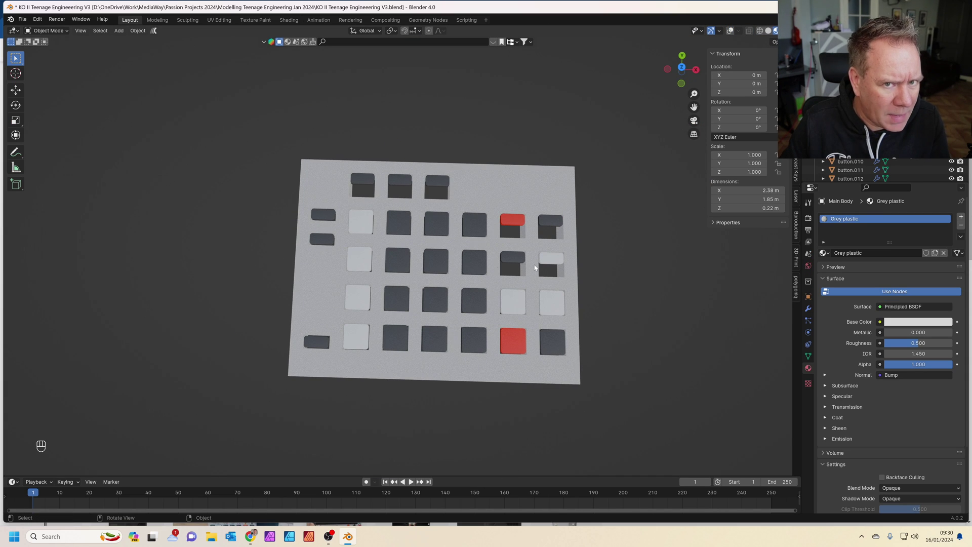
Add a plane over the display area in the top view and scale it down to the display strip's height.
middle_drag(432, 318, 476, 313)
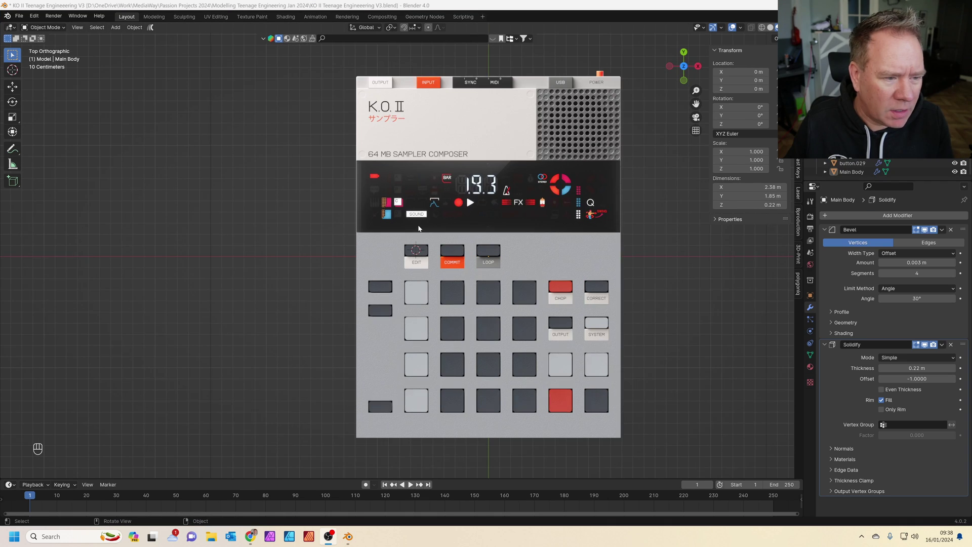
scroll(410, 225, up, 3)
middle_drag(410, 225, 406, 158)
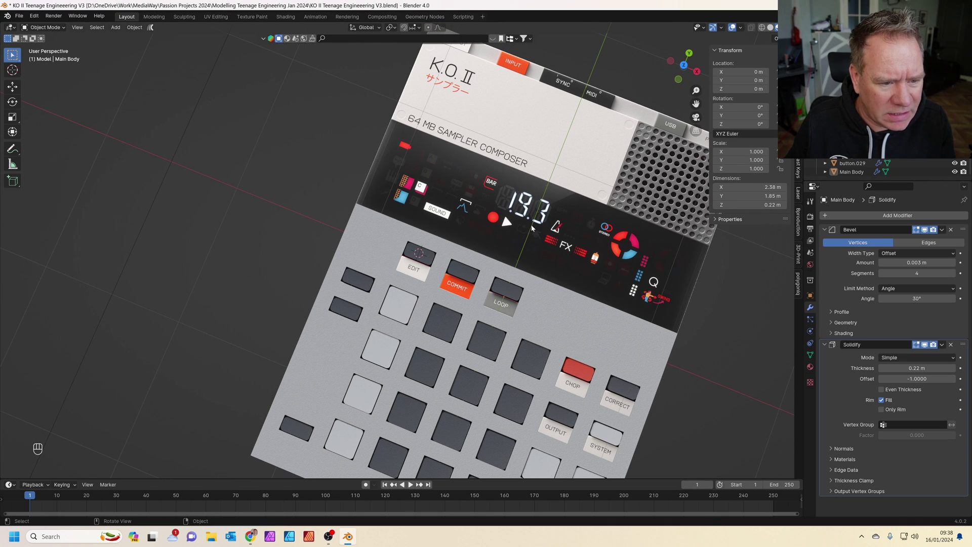
key(KP_7)
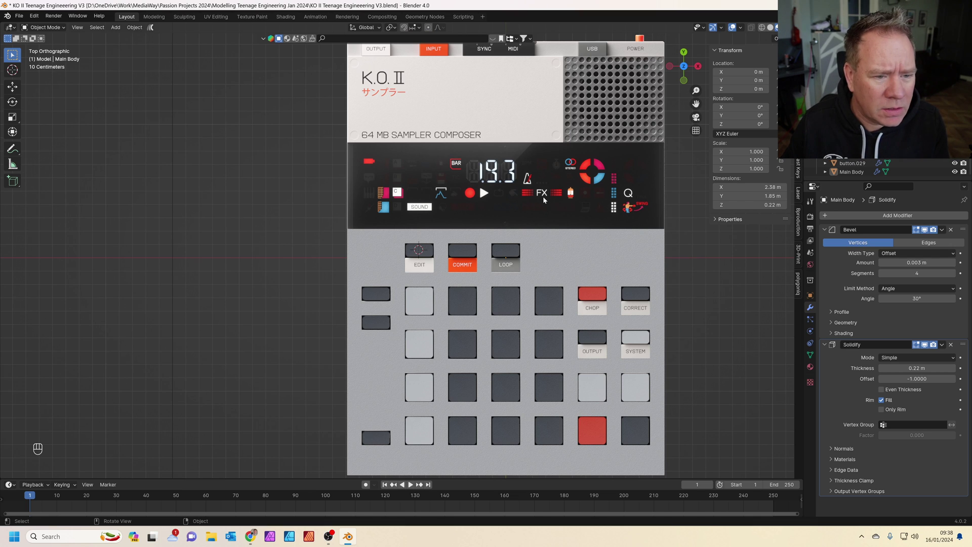
key(shift)
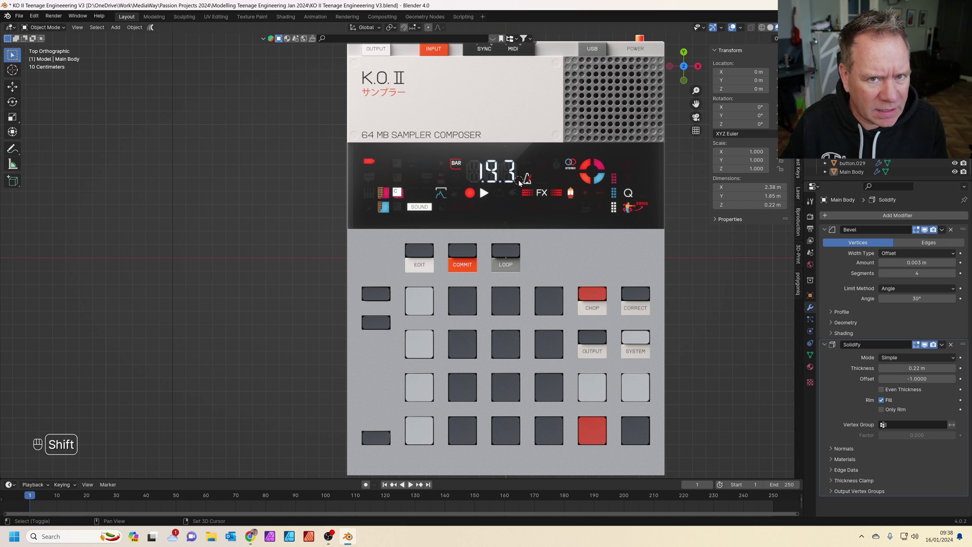
shift+middle_drag(539, 170, 554, 228)
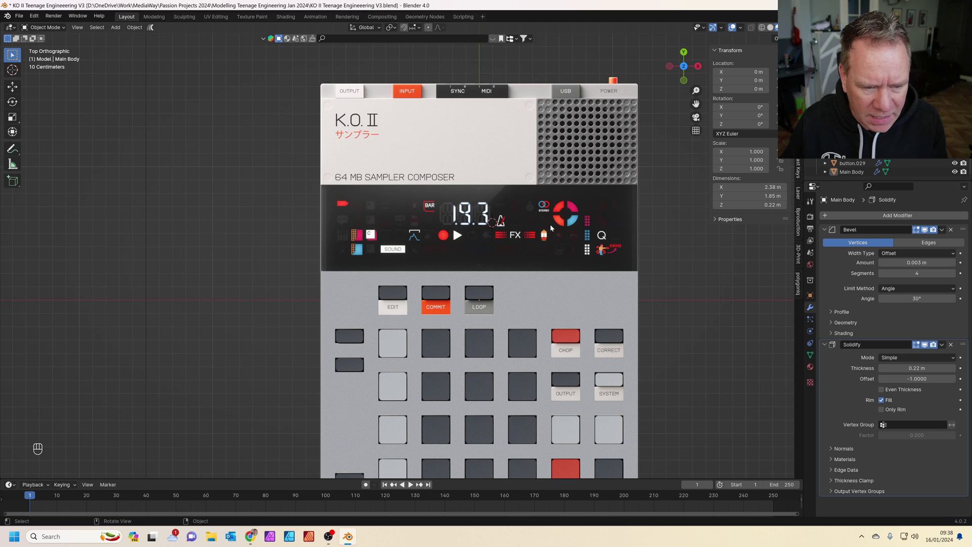
key(shift+a)
mouse_move(552, 235)
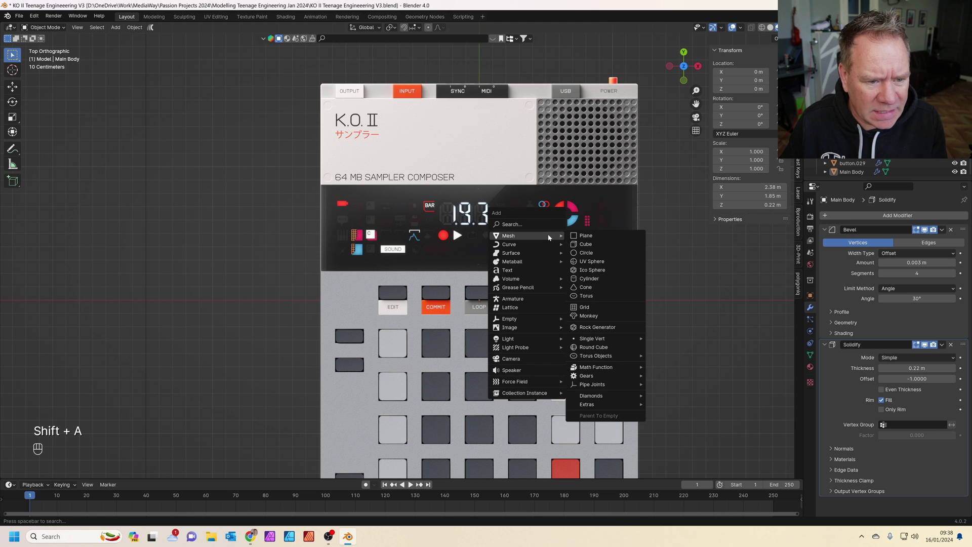
click(599, 236)
key(Tab)
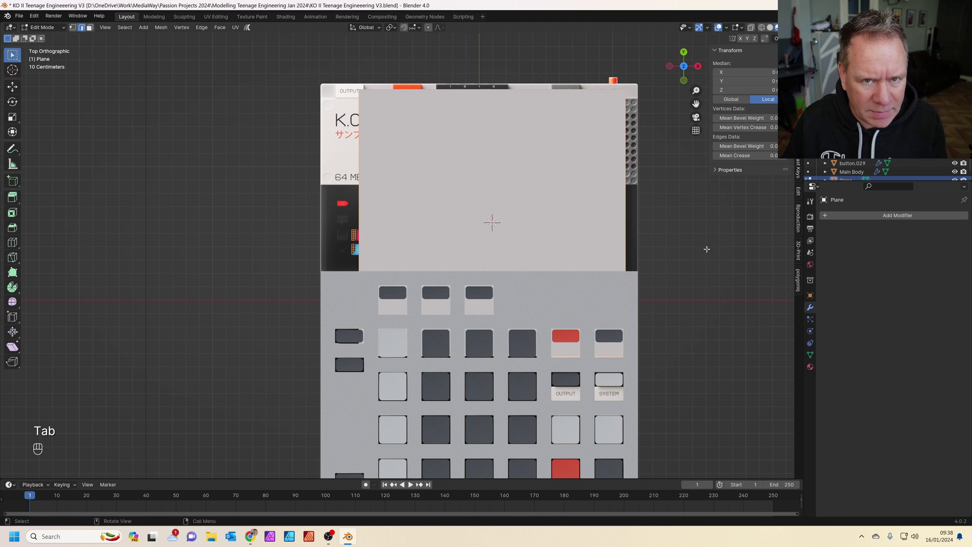
key(s)
click(532, 225)
key(g)
key(s)
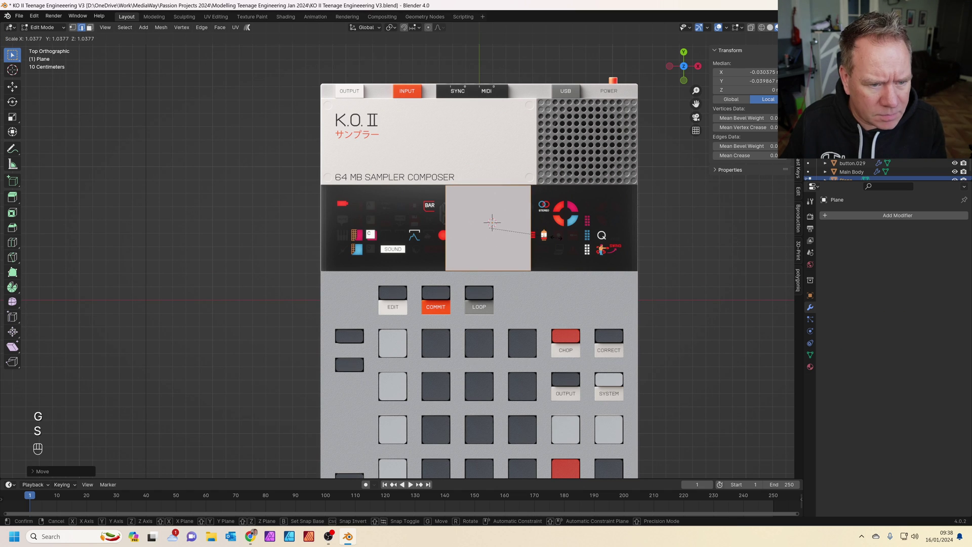
click(532, 228)
Move the plane's side edges outward so it covers the full display strip, about 2.38 m by 0.653 m.
key(g)
key(y)
key(x)
key(Escape)
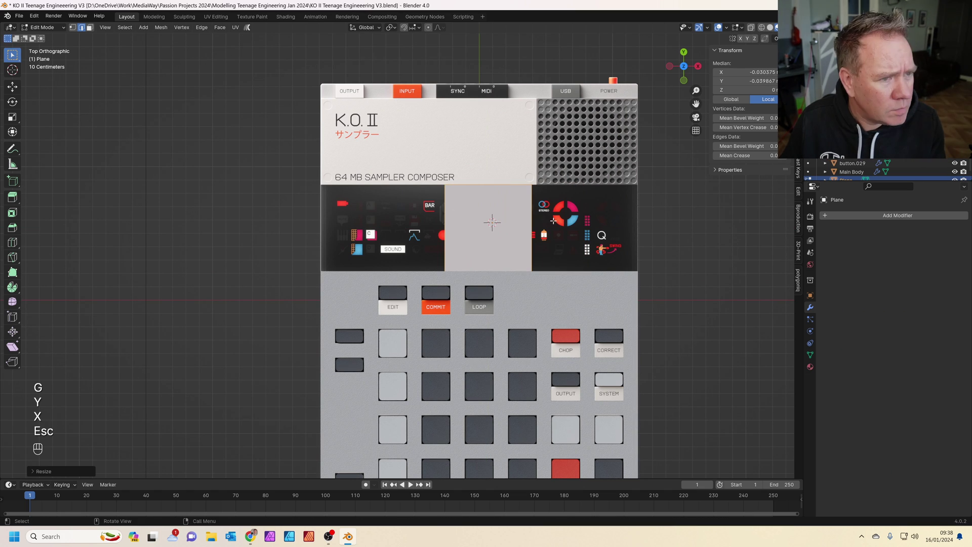
key(g)
key(x)
key(Escape)
key(g)
key(y)
click(422, 219)
key(Tab)
middle_drag(423, 220, 437, 225)
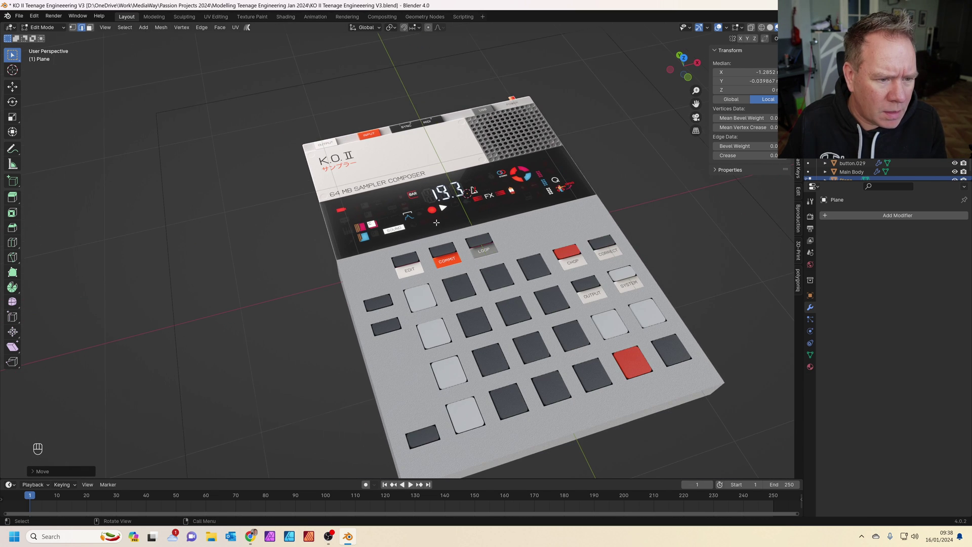
Rename the new plane as "Display".
scroll(860, 170, down, 1)
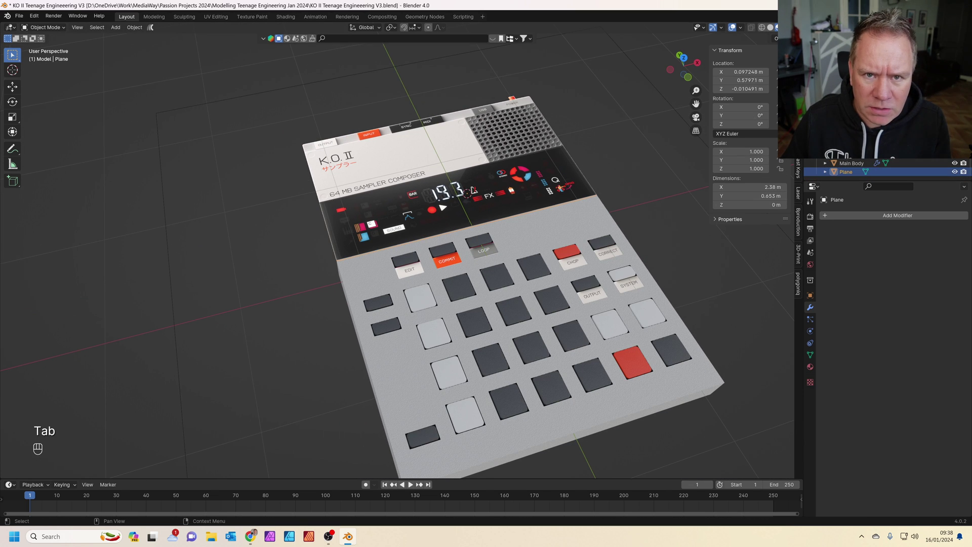
double_click(847, 172)
text(Dis)
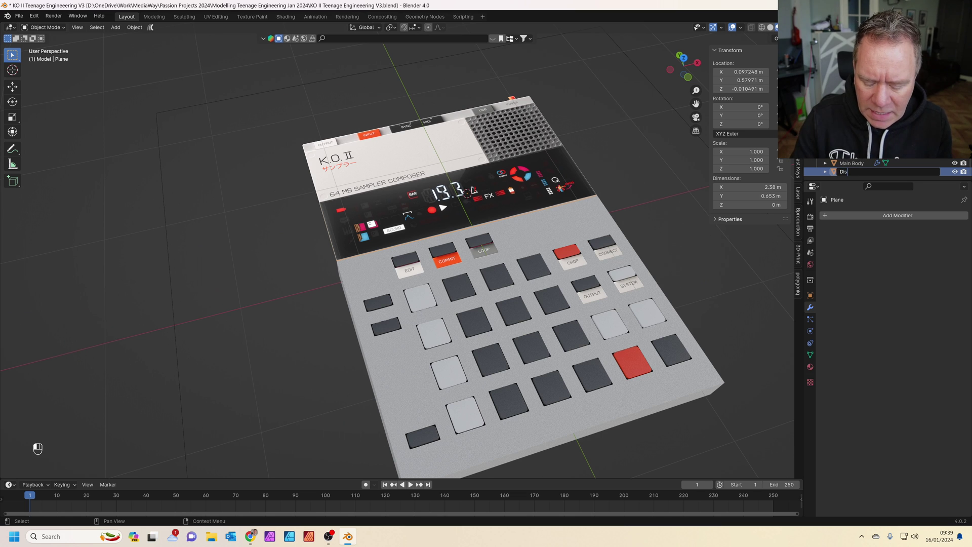
text(play)
key(Return)
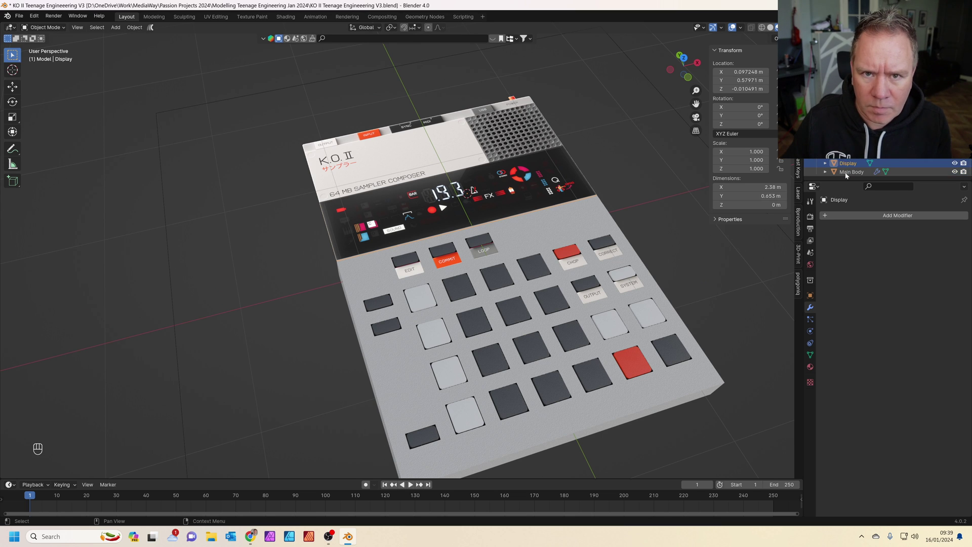
Raise the Display plane along Z to about 0.04 m, above the reference image.
scroll(482, 238, up, 2)
key(g)
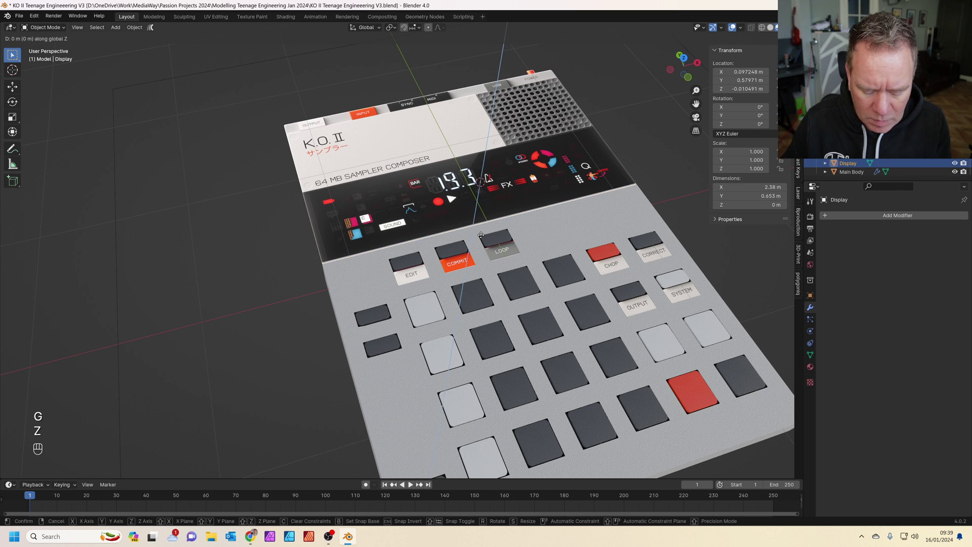
key(z)
click(485, 231)
middle_drag(432, 263, 582, 253)
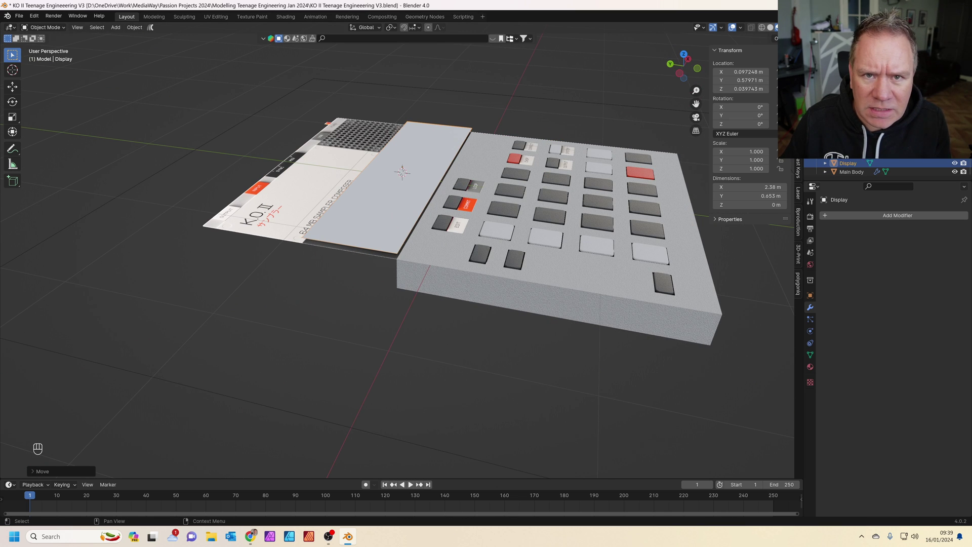
Hide the Main Body and lower the Display plane along Z to about 0.014 m, just above the reference image.
click(954, 172)
middle_drag(481, 284, 378, 280)
scroll(373, 279, up, 3)
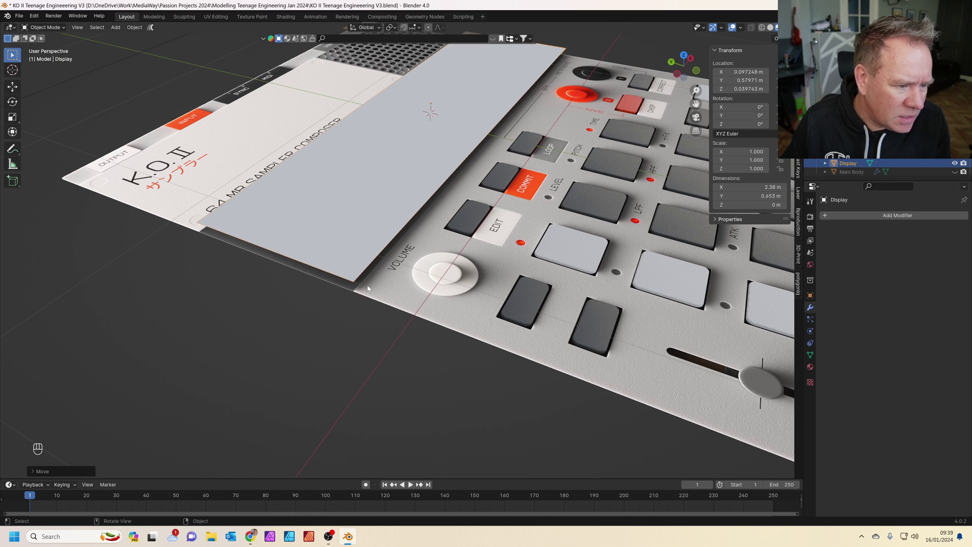
scroll(373, 269, down, 3)
middle_drag(373, 269, 387, 260)
key(g)
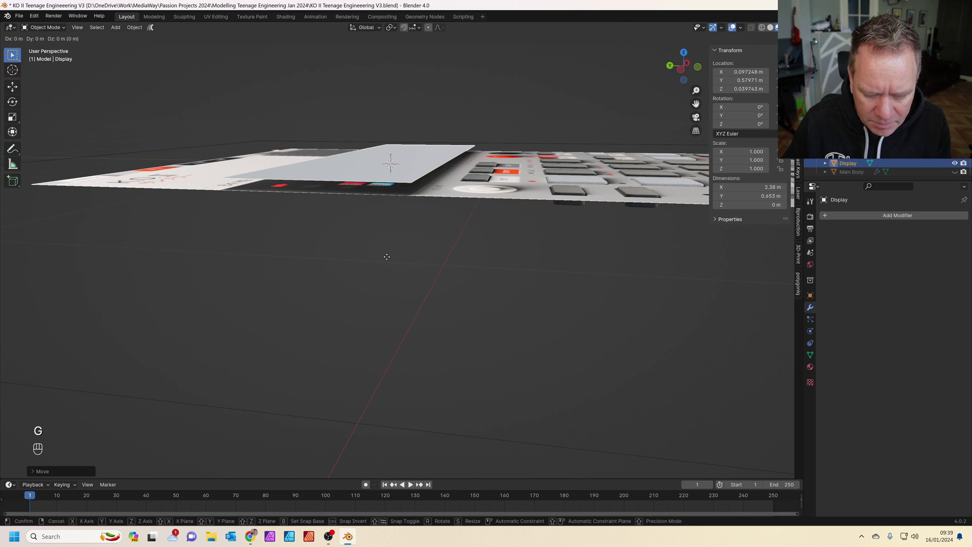
key(z)
click(386, 261)
middle_drag(483, 248, 527, 242)
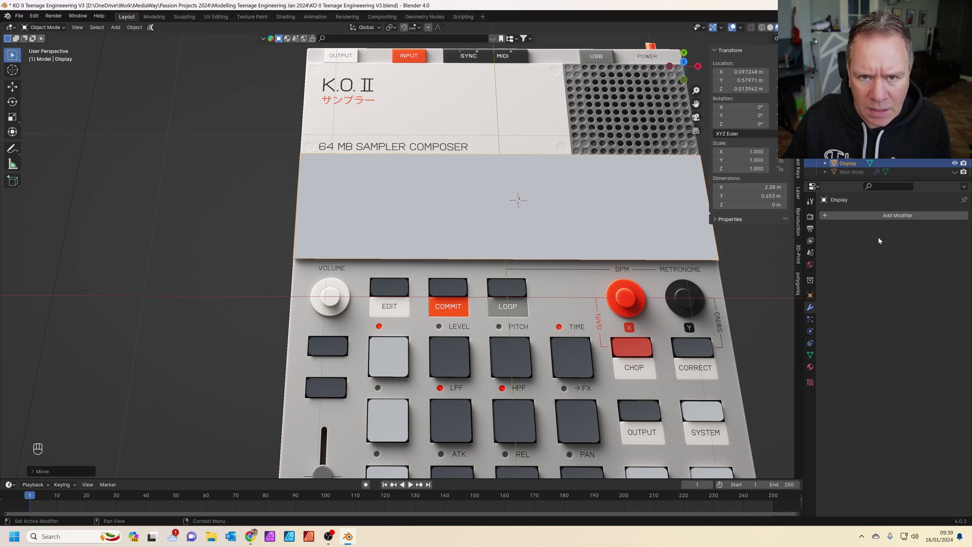
Give the Display a new material with a black base color and a roughness of 0.
click(810, 367)
click(904, 252)
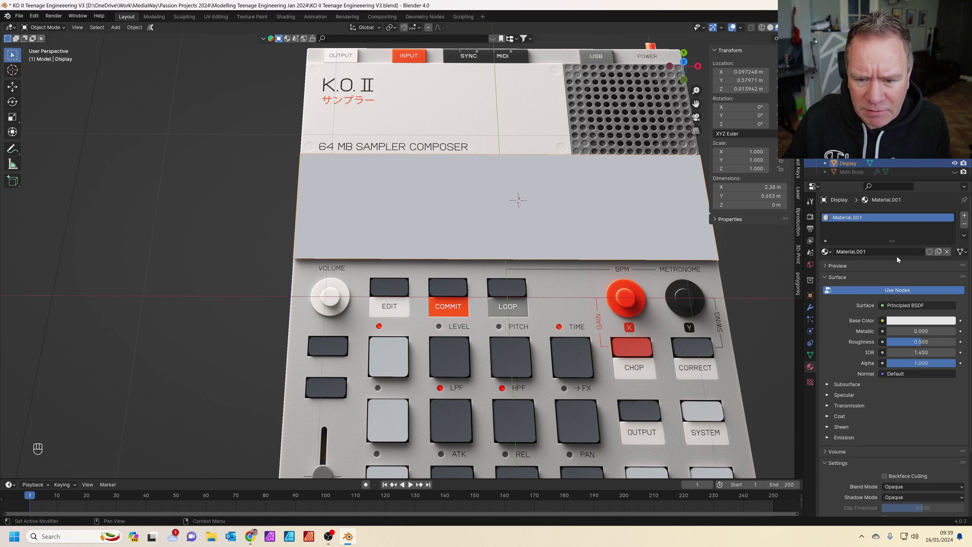
click(925, 321)
drag(948, 212, 948, 260)
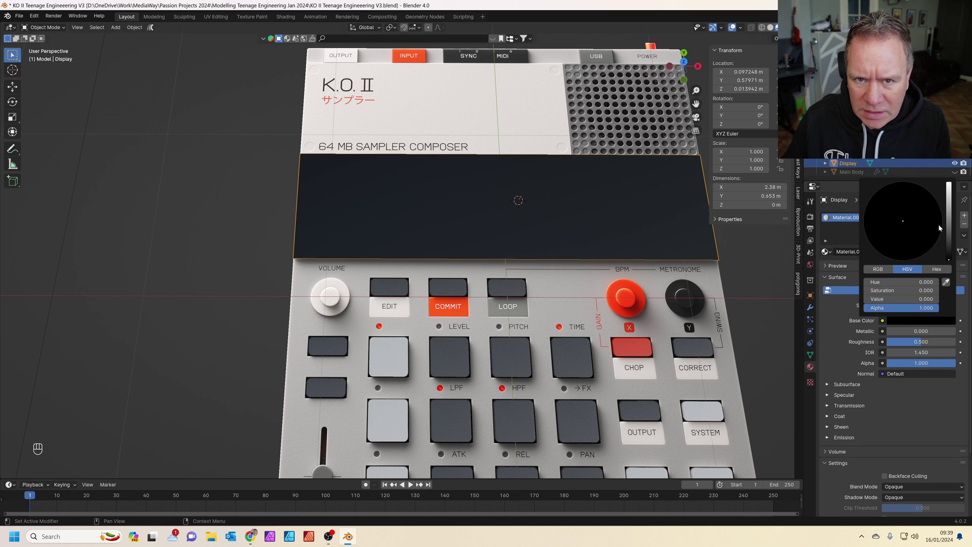
drag(921, 341, 863, 342)
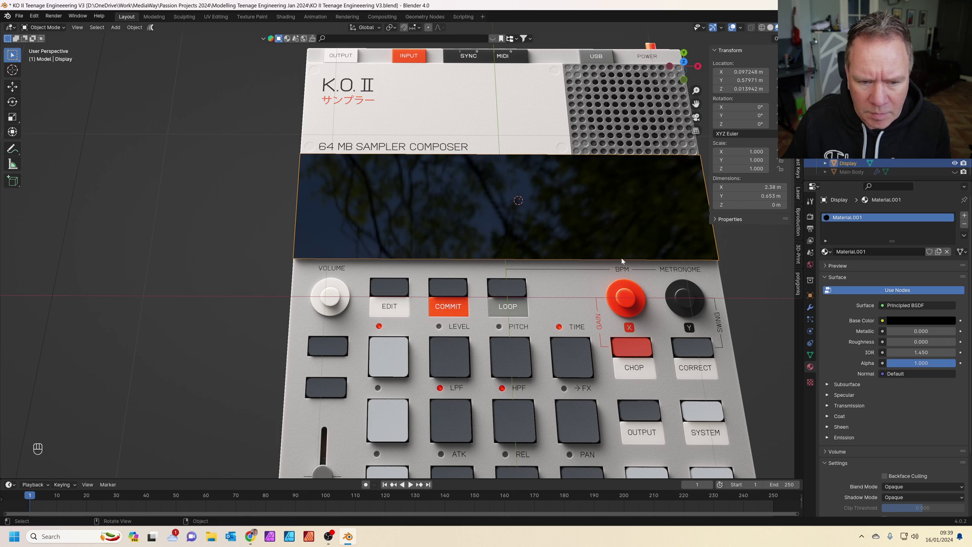
Name the Display's glossy black material "Shiny Plastic".
scroll(621, 261, down, 2)
middle_drag(622, 261, 494, 242)
scroll(494, 242, up, 3)
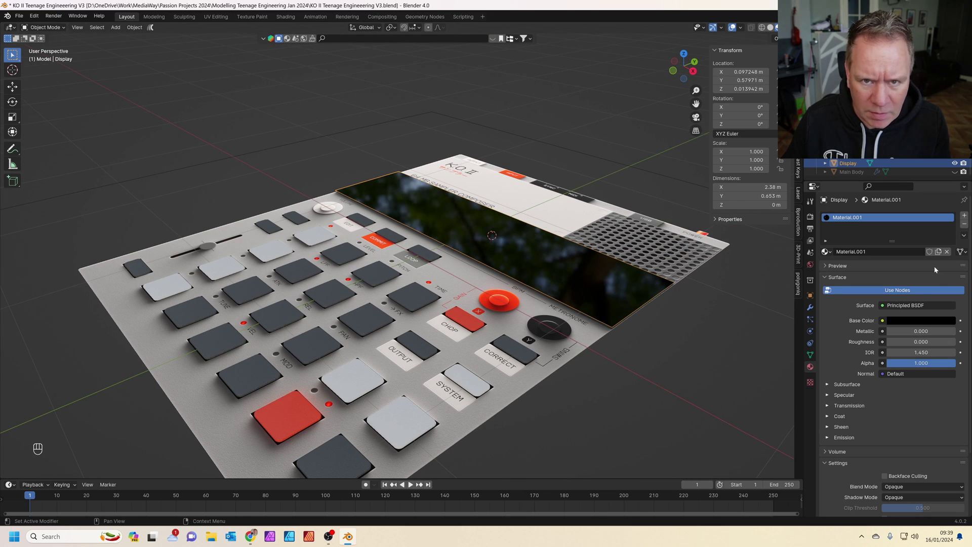
text(Shiny Plastic)
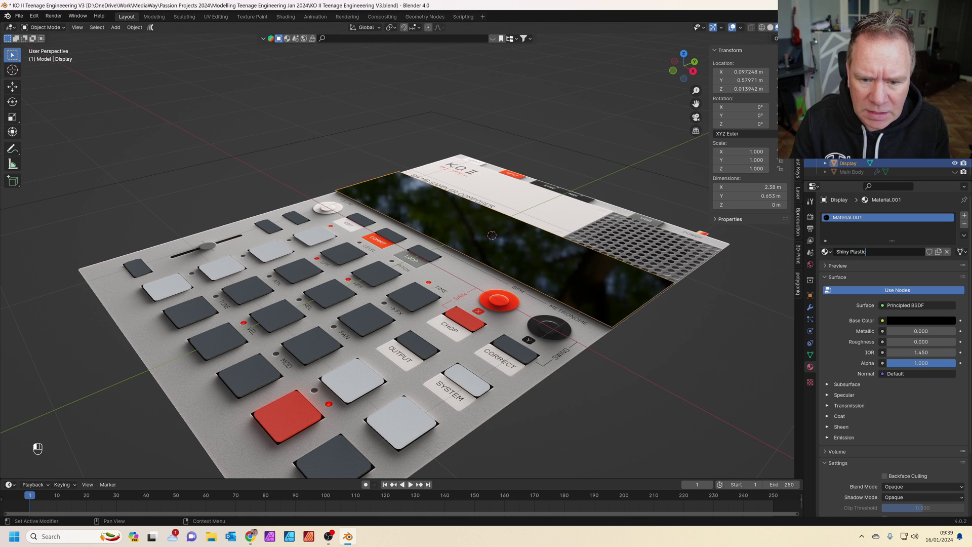
key(Return)
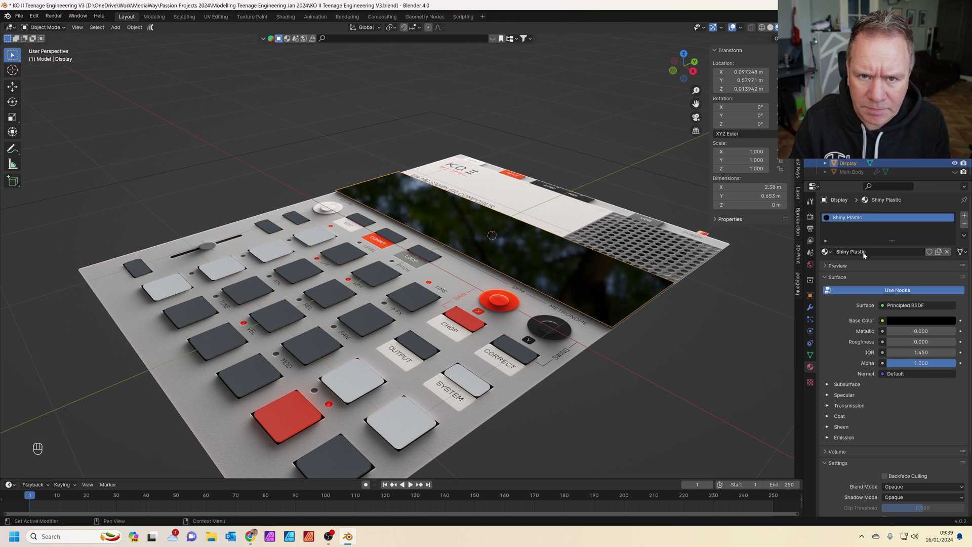
Add a plane over the speaker grille in the top view and scale it to slightly less than the grille's size.
middle_drag(419, 259, 397, 289)
scroll(446, 222, up, 4)
shift+middle_drag(445, 222, 365, 189)
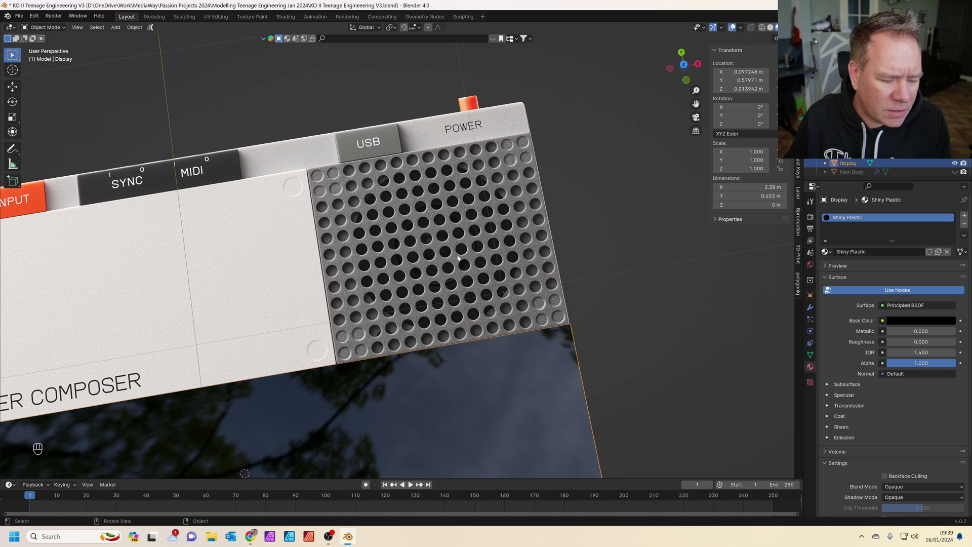
key(KP_7)
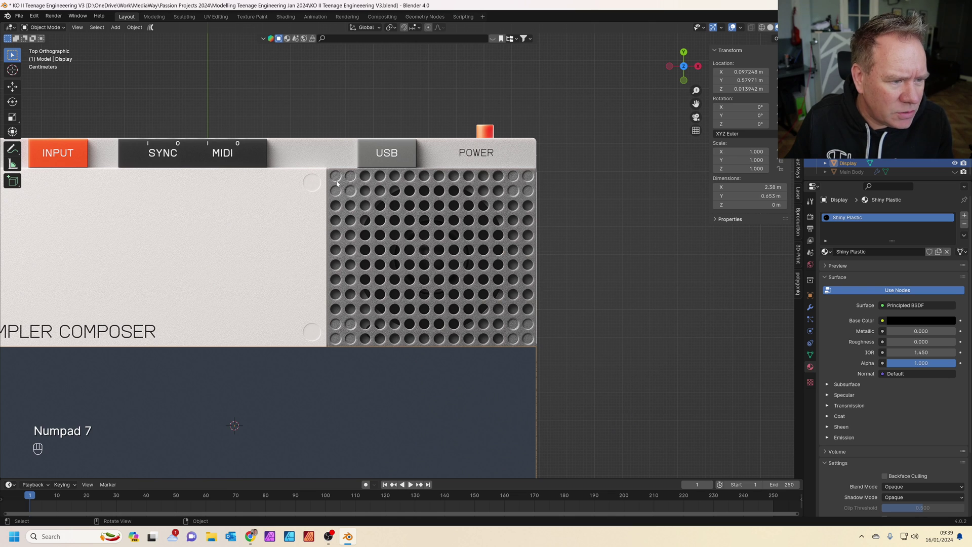
shift+middle_drag(485, 262, 484, 229)
scroll(502, 272, up, 2)
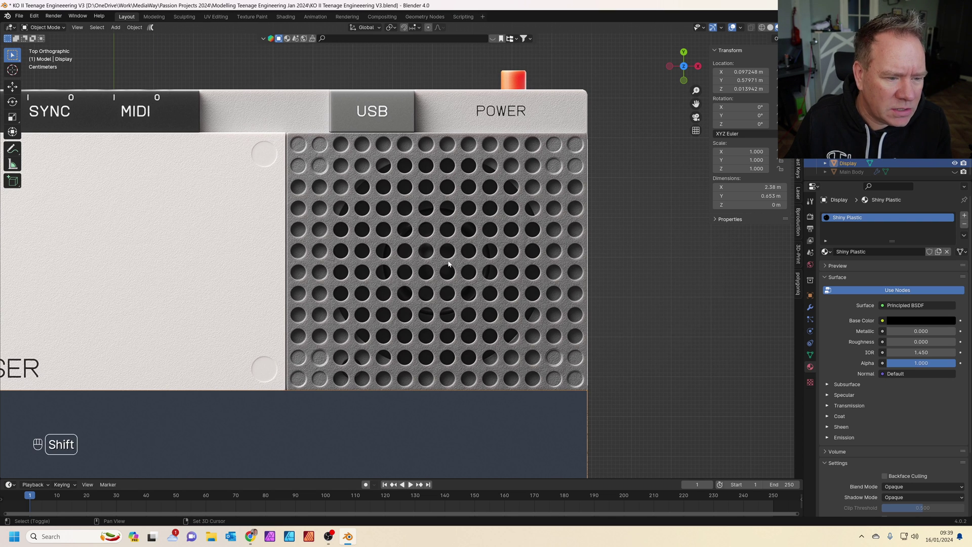
key(shift+a)
click(490, 263)
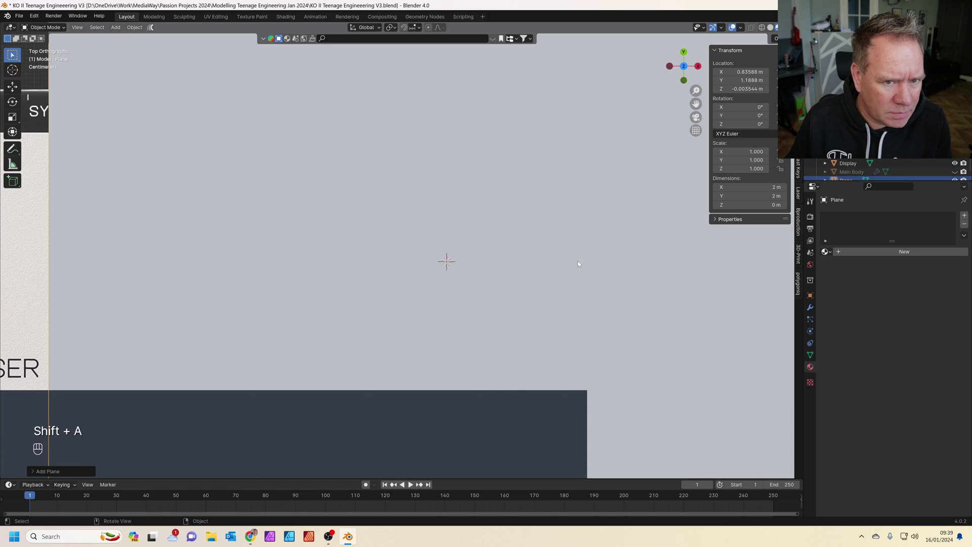
key(Tab)
key(s)
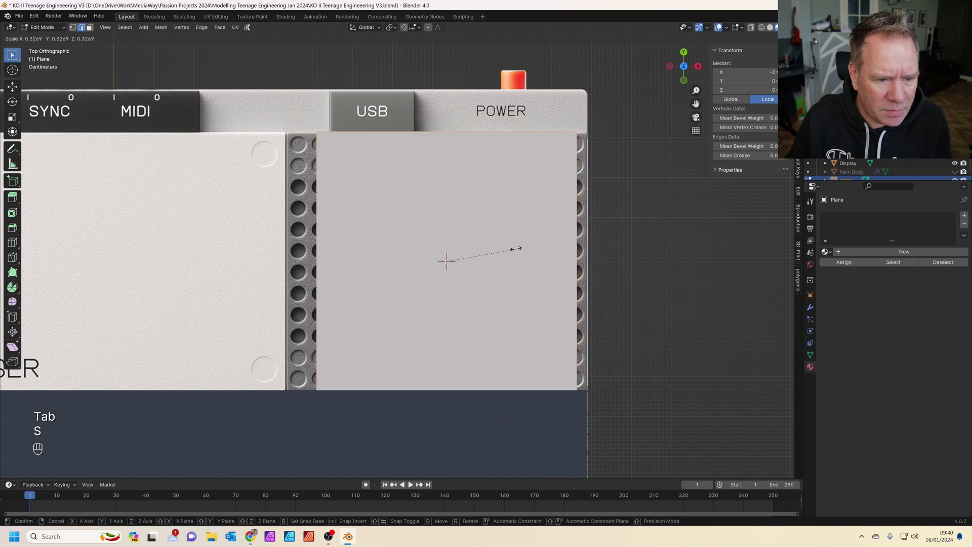
click(507, 250)
Fit the plane's edges to the speaker grille's outline in the reference image and make the mesh see-through with X-ray.
key(g)
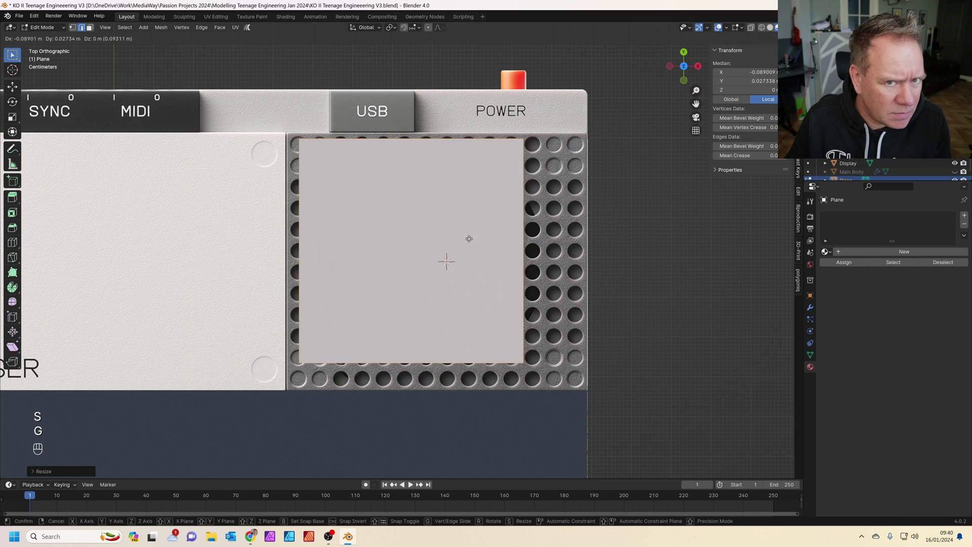
key(y)
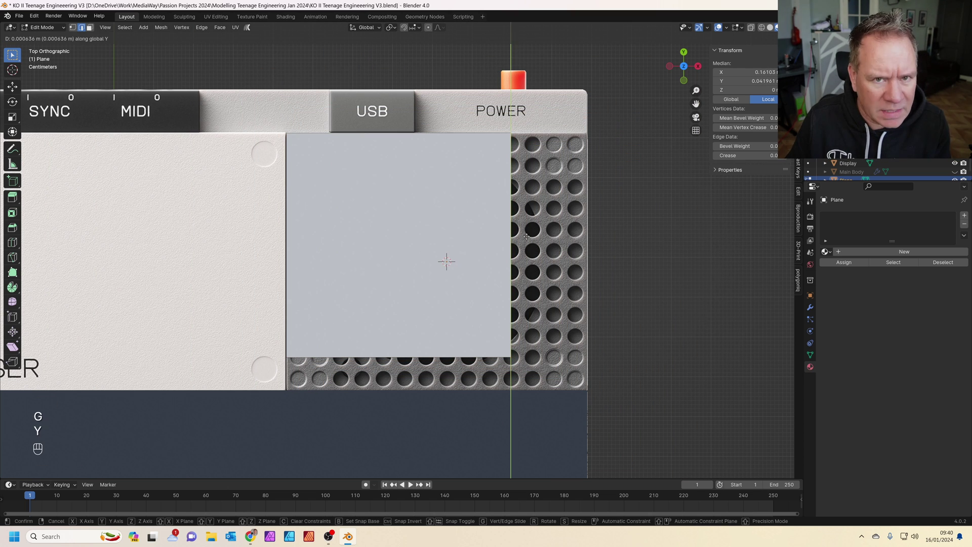
key(x)
click(585, 232)
shift+middle_drag(586, 233, 673, 254)
click(752, 29)
scroll(539, 197, up, 2)
scroll(852, 172, down, 1)
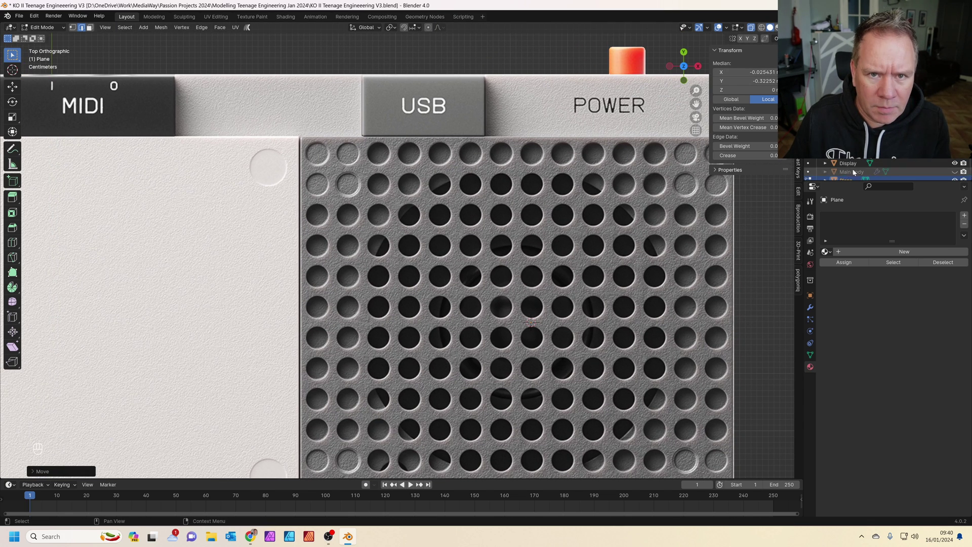
Rename the plane over the speaker grille as "Speaker Grill".
double_click(845, 172)
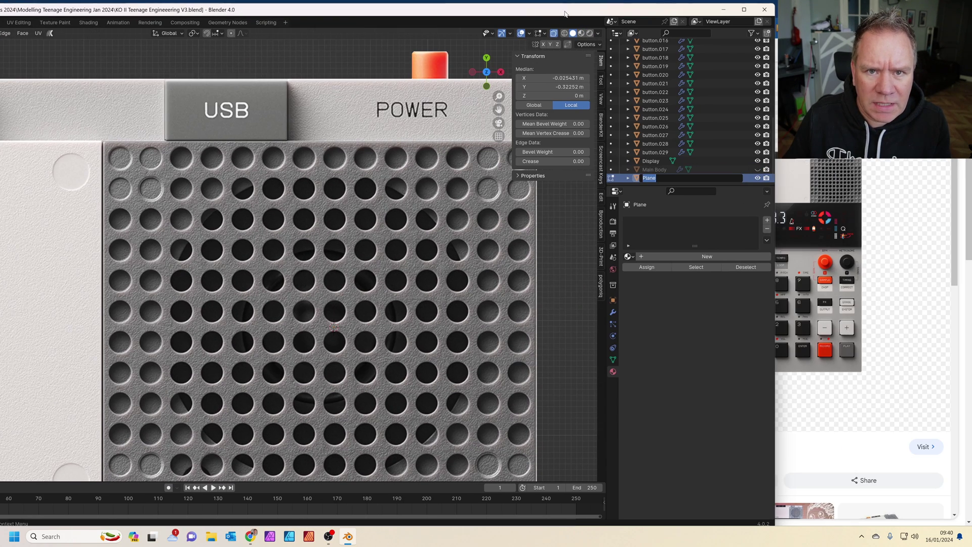
text(Speaker )
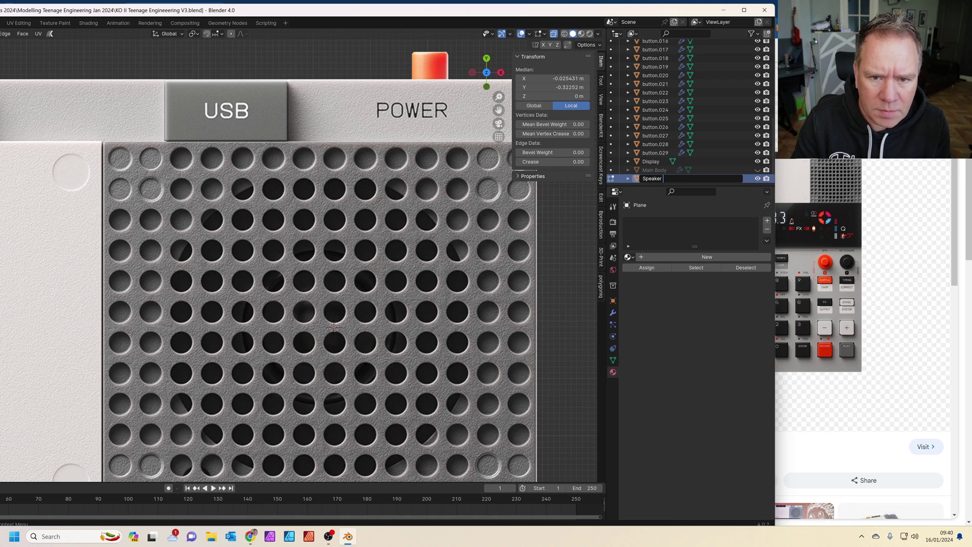
text(Grill)
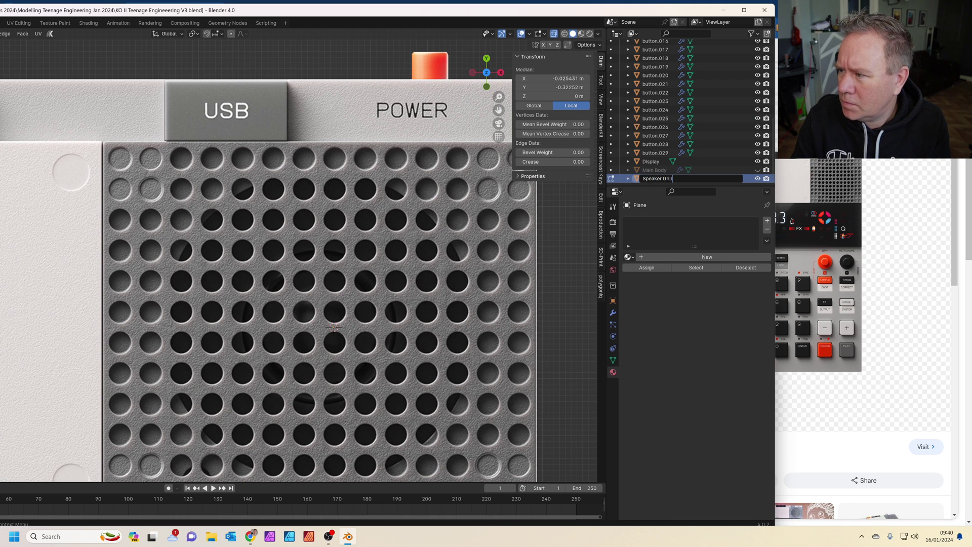
Rename the plane object as Speaker Grill.
key(Return)
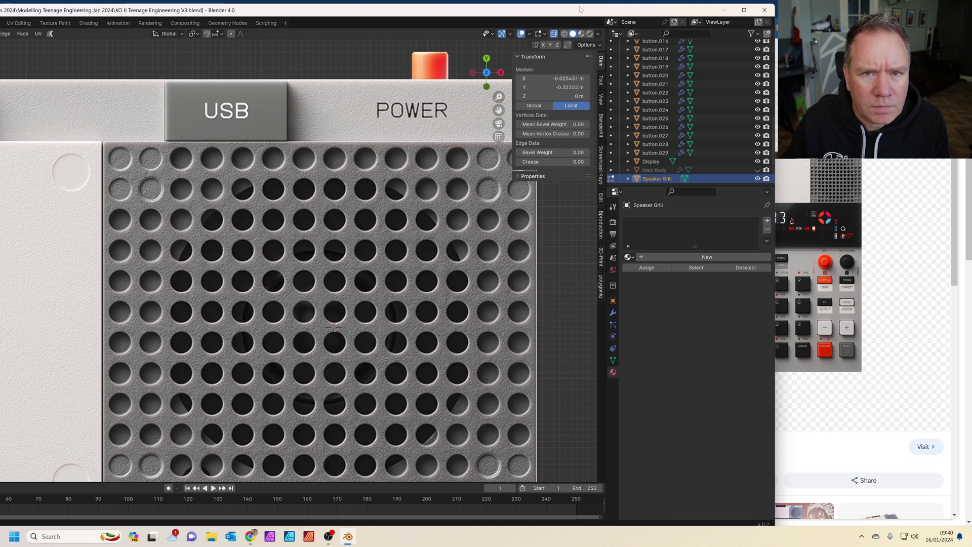
drag(473, 12, 579, 10)
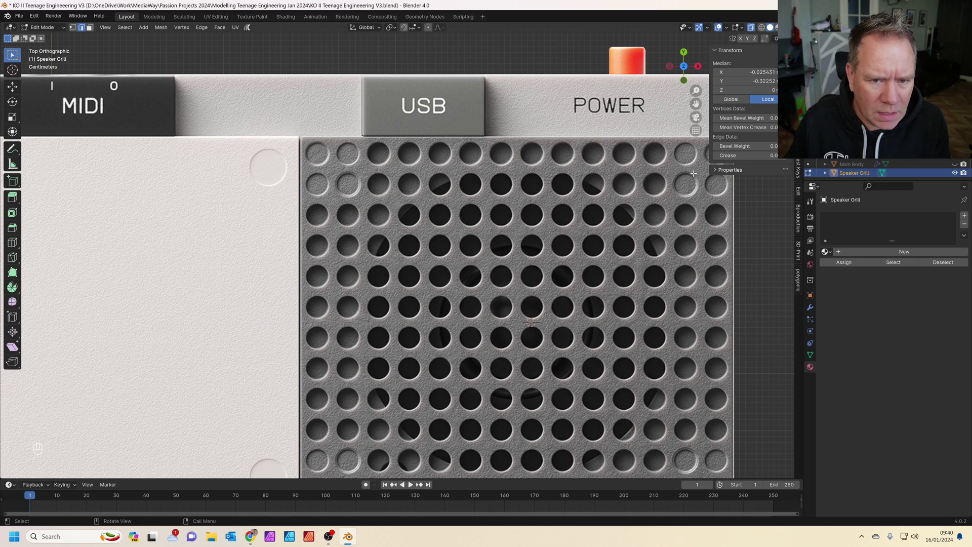
Place the 3D cursor on the grille's upper-left corner hole and add a cylinder mesh there in Object Mode.
shift+right_click(318, 153)
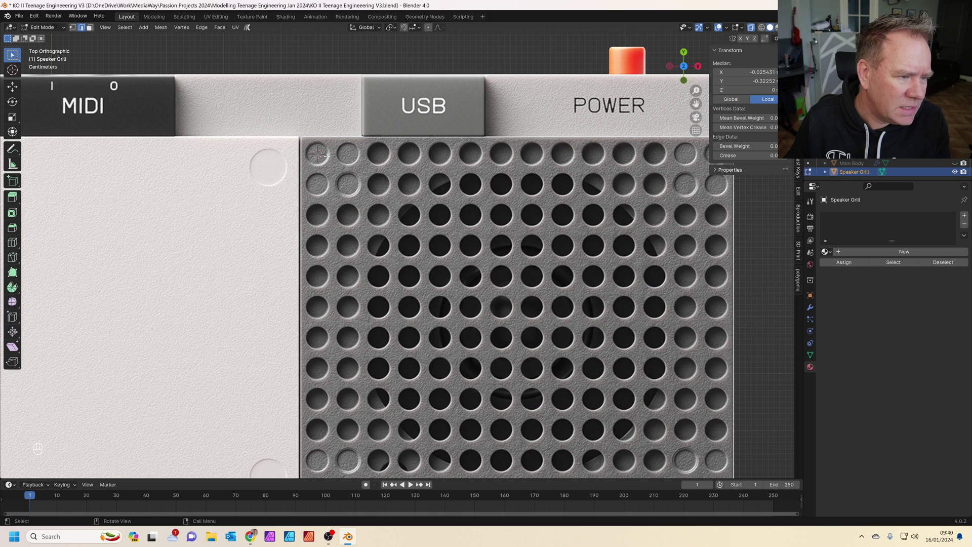
key(Tab)
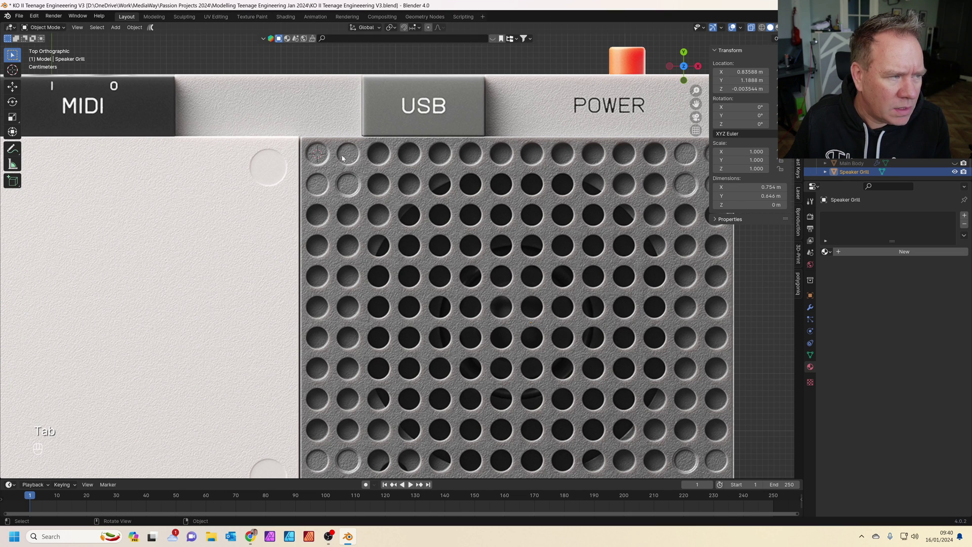
key(shift+a)
mouse_move(442, 167)
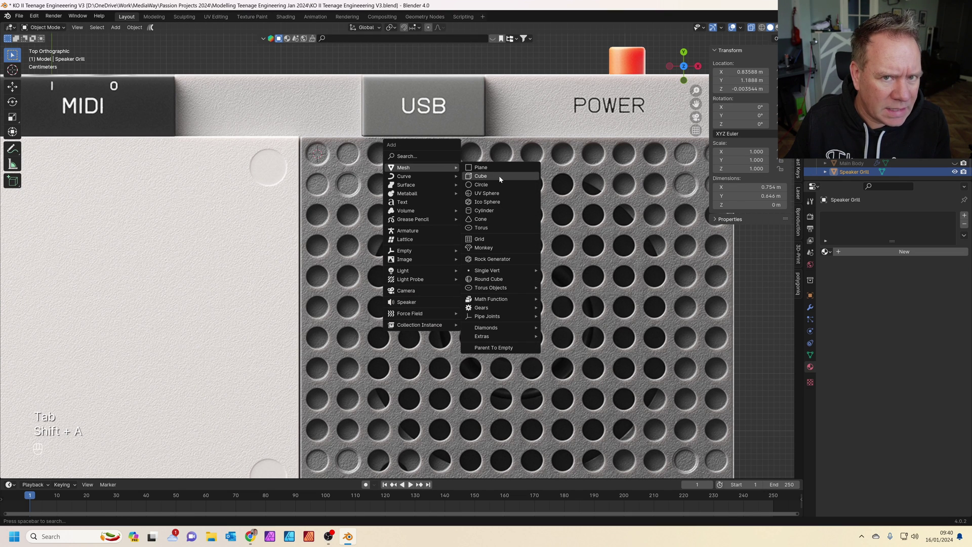
click(521, 211)
Scale the cylinder down to about 0.038 m across so it fits the grille's upper-left corner hole.
scroll(532, 215, down, 10)
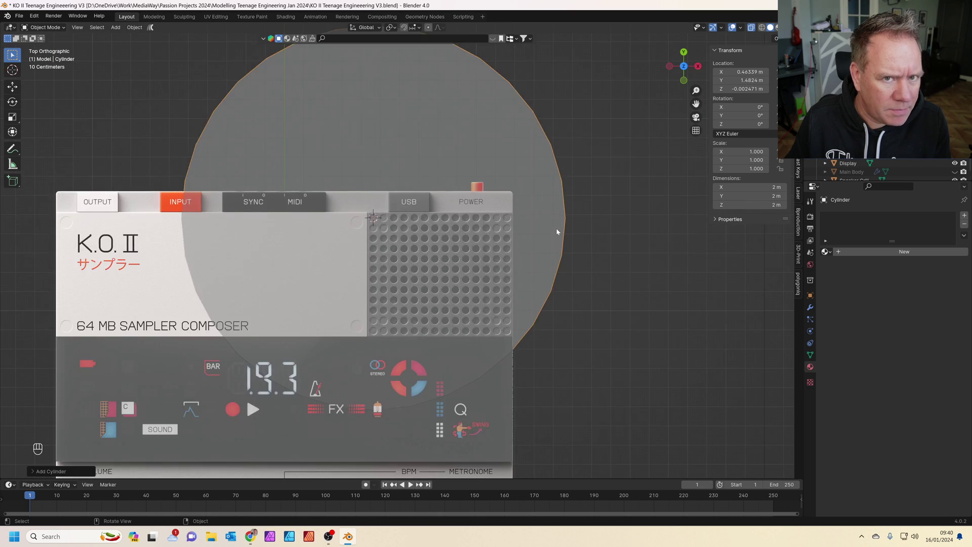
key(s)
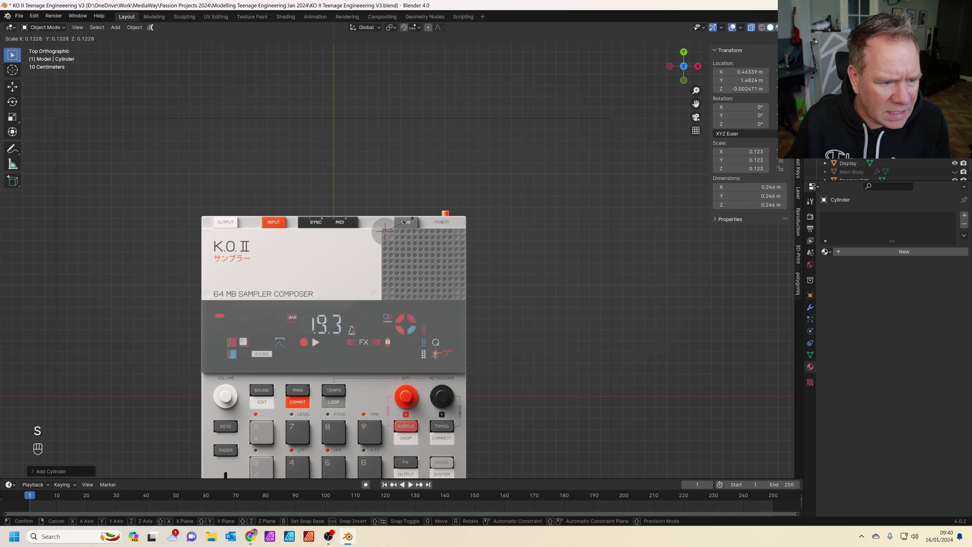
click(398, 226)
key(KP_Decimal)
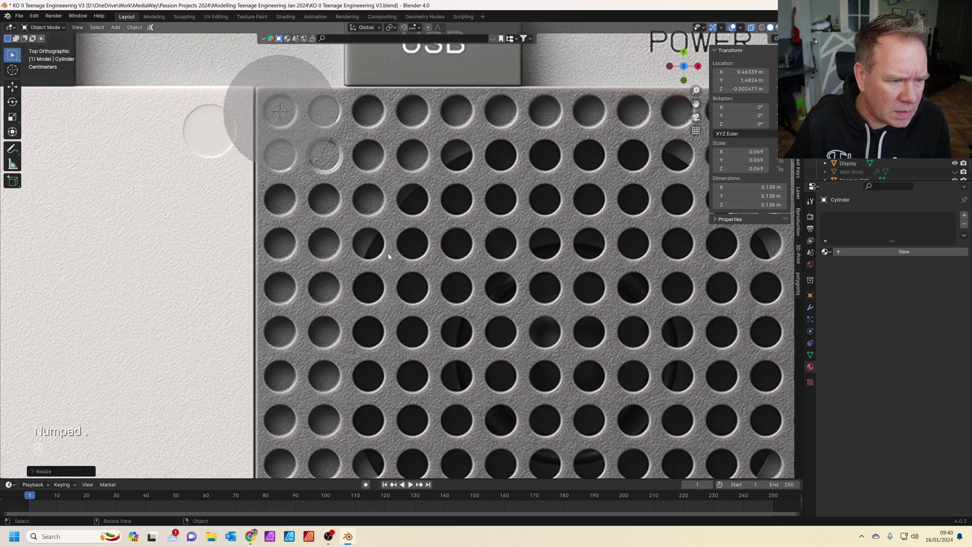
shift+middle_drag(389, 256, 447, 274)
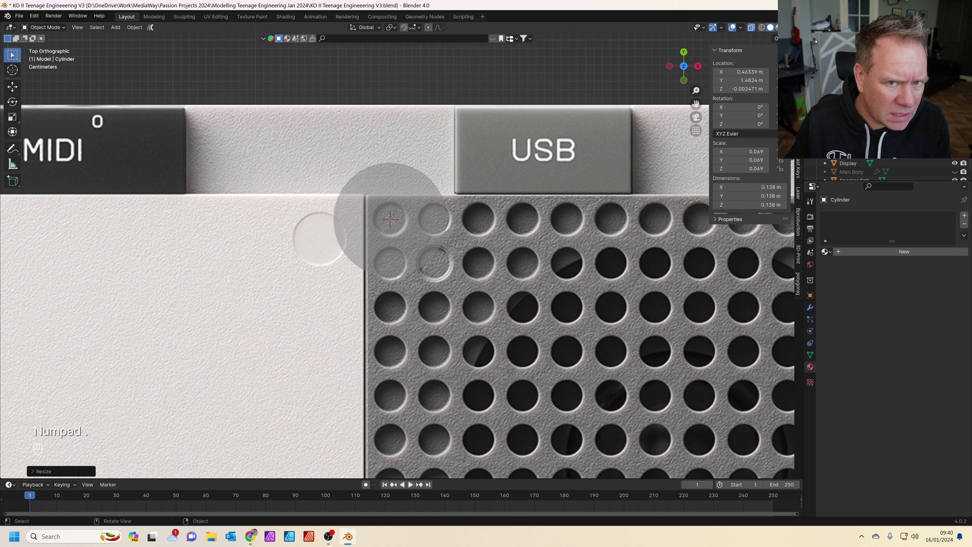
key(s)
click(415, 251)
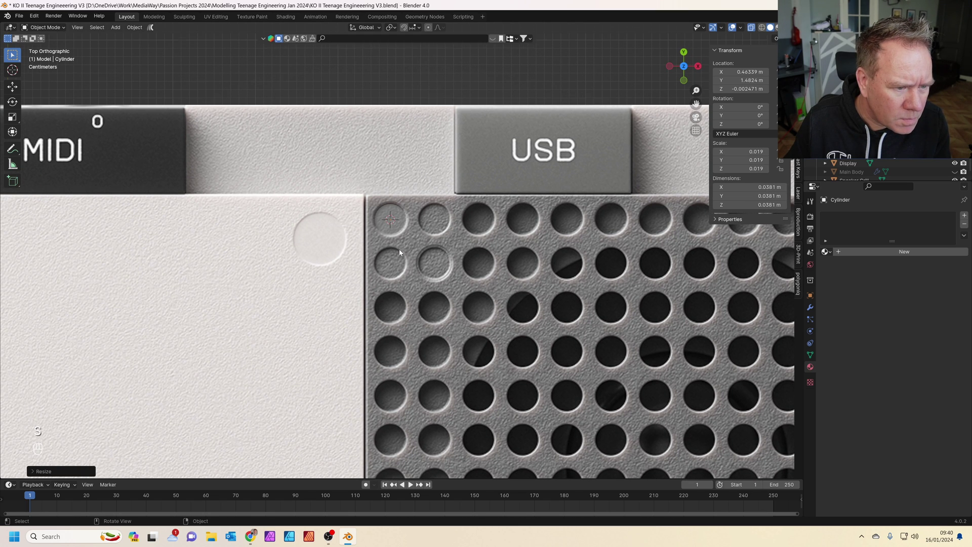
scroll(425, 284, up, 7)
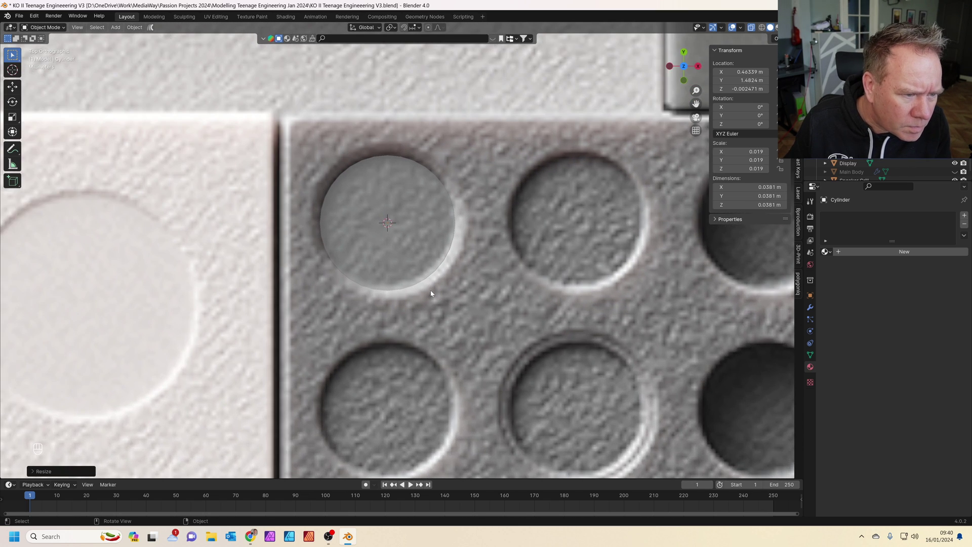
scroll(427, 238, up, 2)
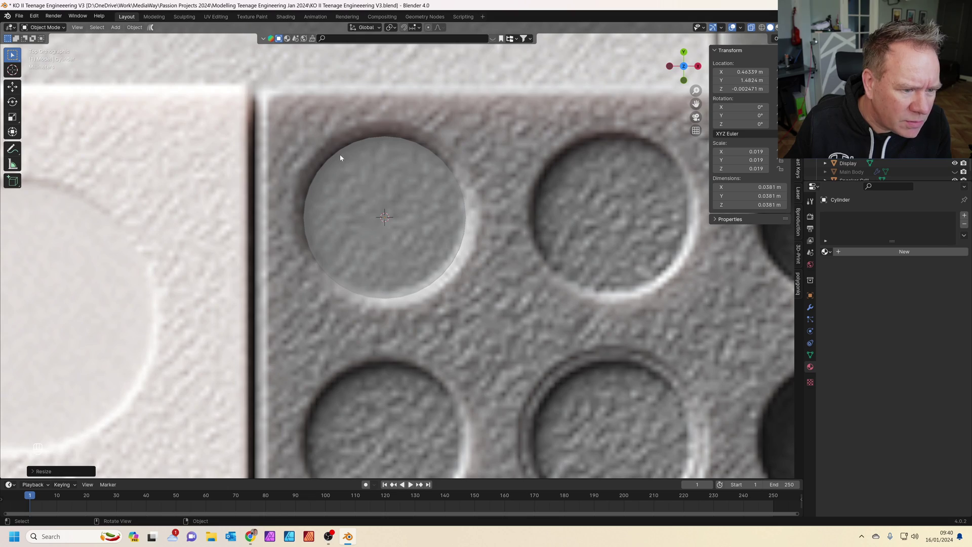
Enter Edit Mode on the cylinder and check how it sits in the corner hole from an angled view.
scroll(480, 268, down, 8)
middle_drag(463, 325, 462, 213)
key(Tab)
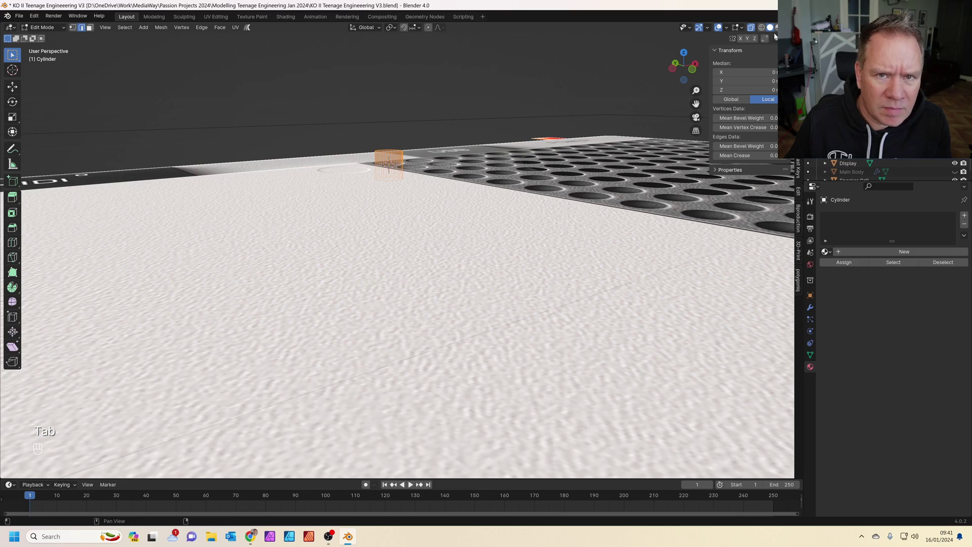
middle_drag(405, 132, 477, 225)
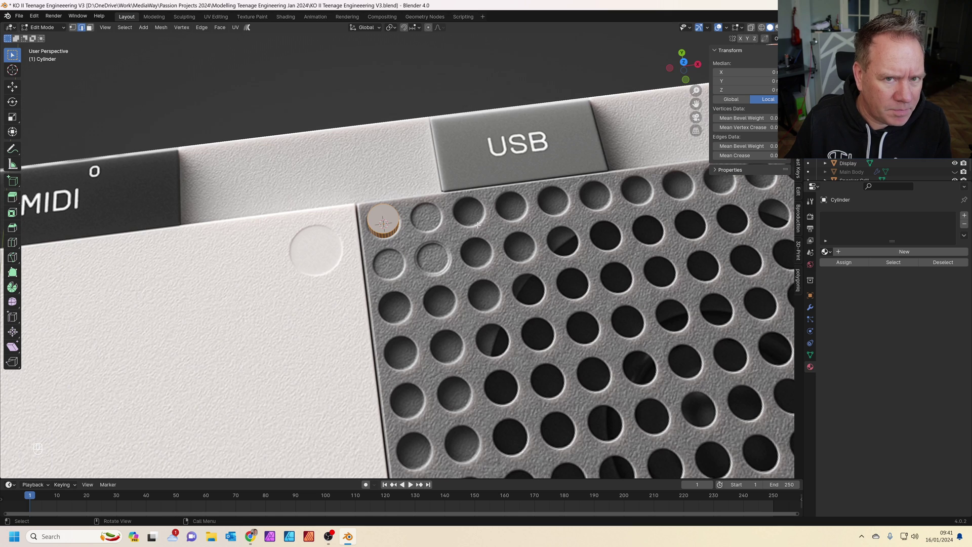
key(KP_7)
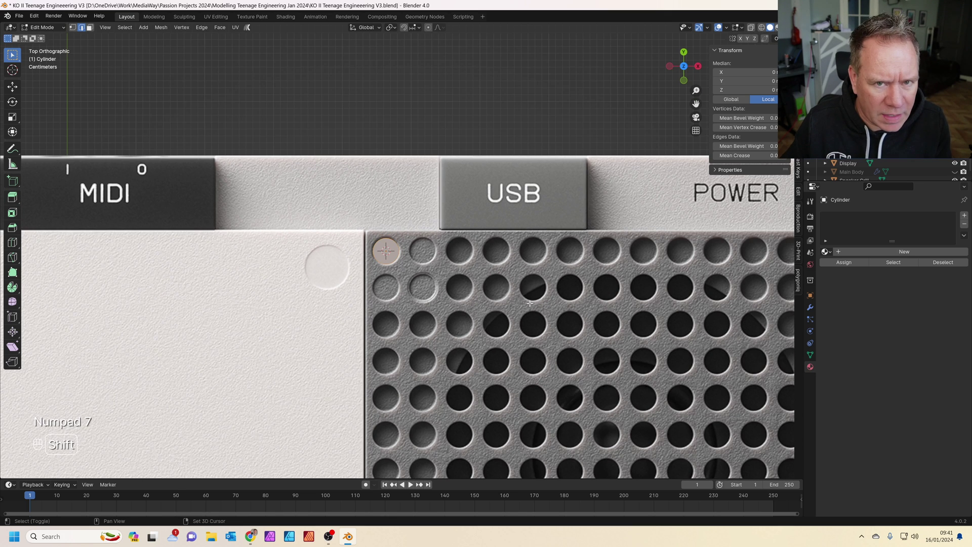
Add an Array modifier to the cylinder with a count of 14 and a relative X offset factor of 1.4.
shift+middle_drag(586, 233, 446, 155)
click(809, 308)
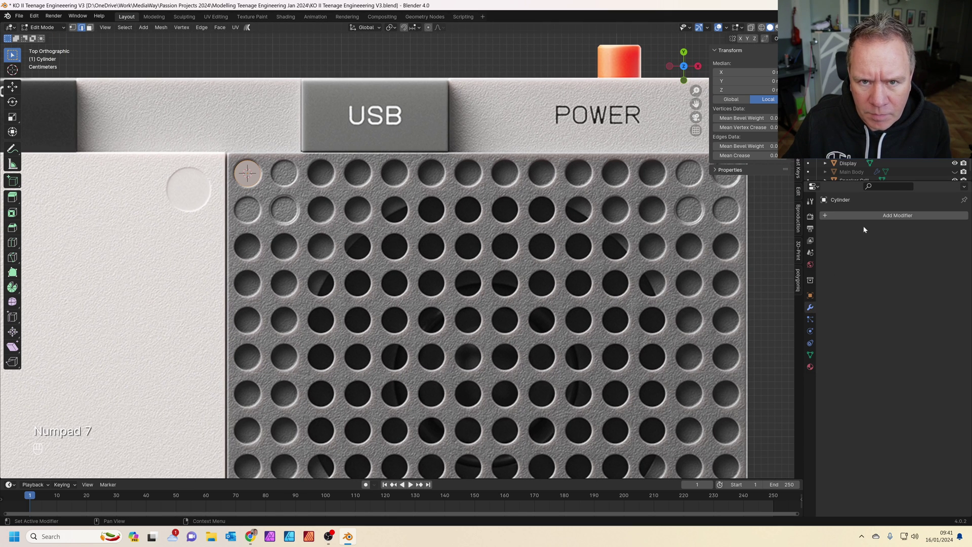
click(863, 228)
text(arr)
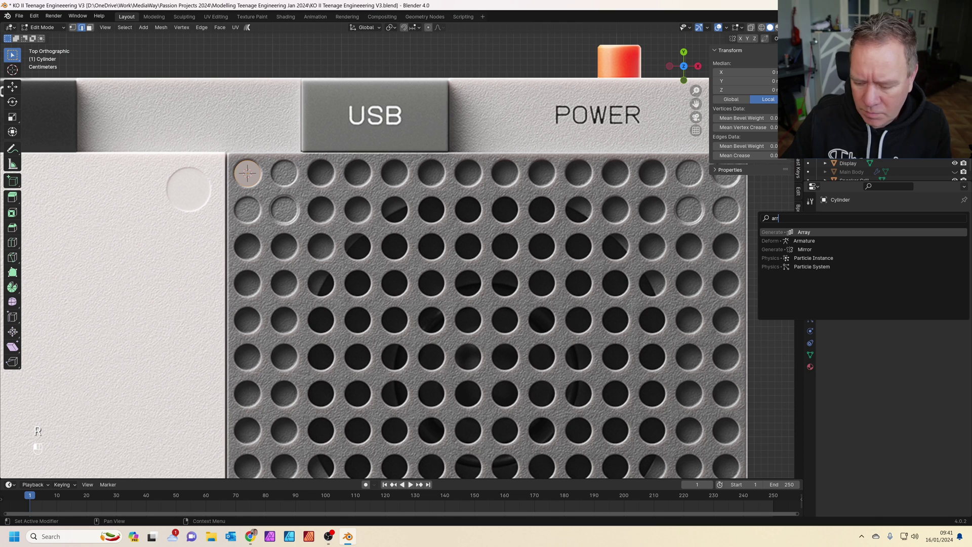
key(Return)
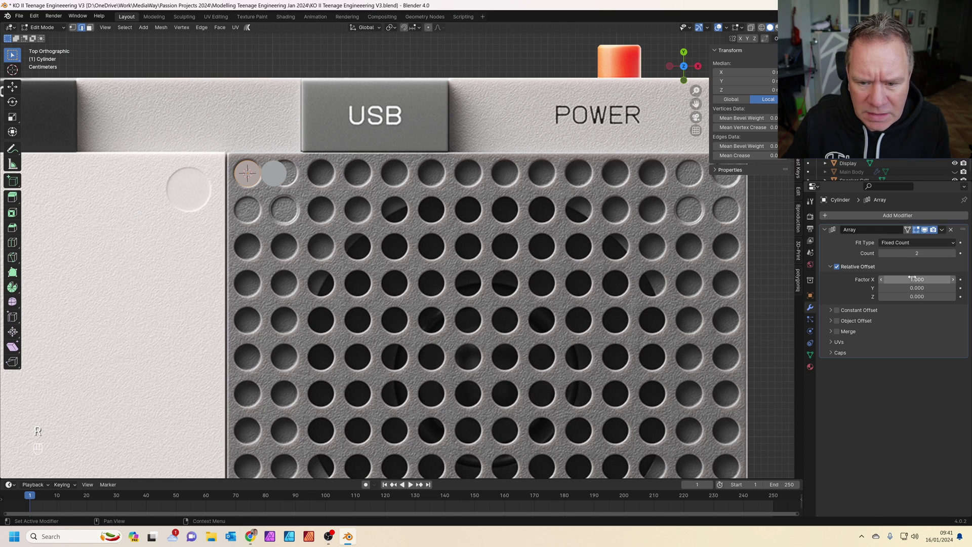
drag(914, 279, 936, 253)
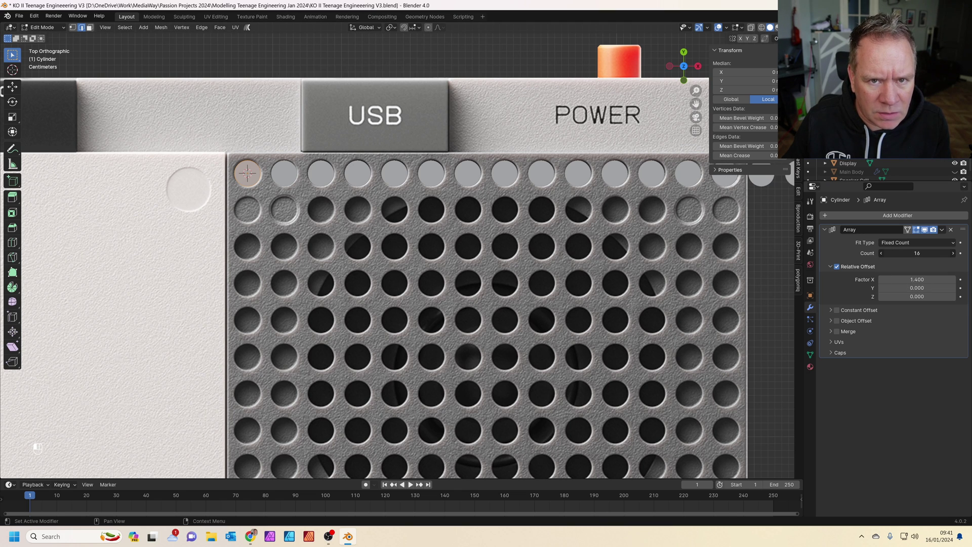
click(881, 253)
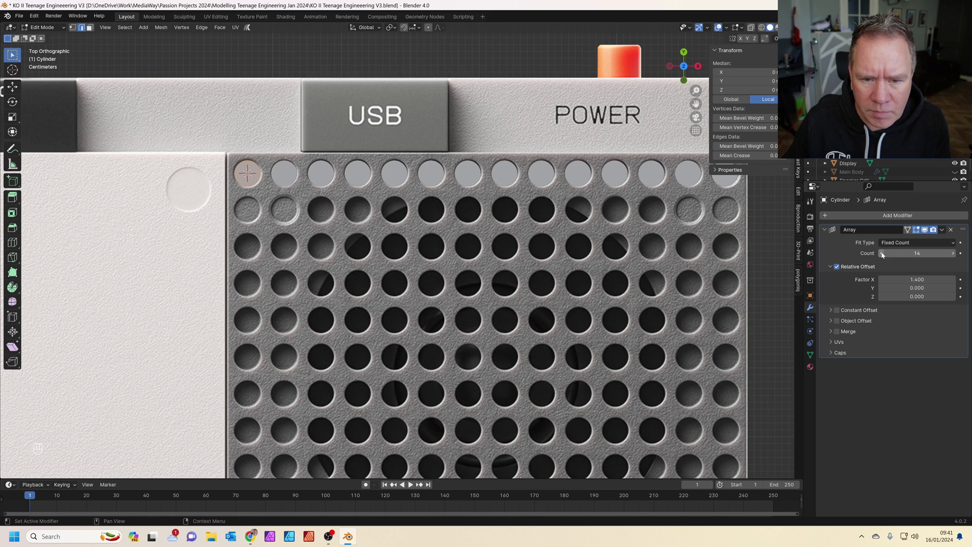
Refine the array's relative X offset factor to 1.405 so the cylinders line up with the first row of holes.
shift+middle_drag(638, 257, 623, 263)
scroll(639, 238, up, 4)
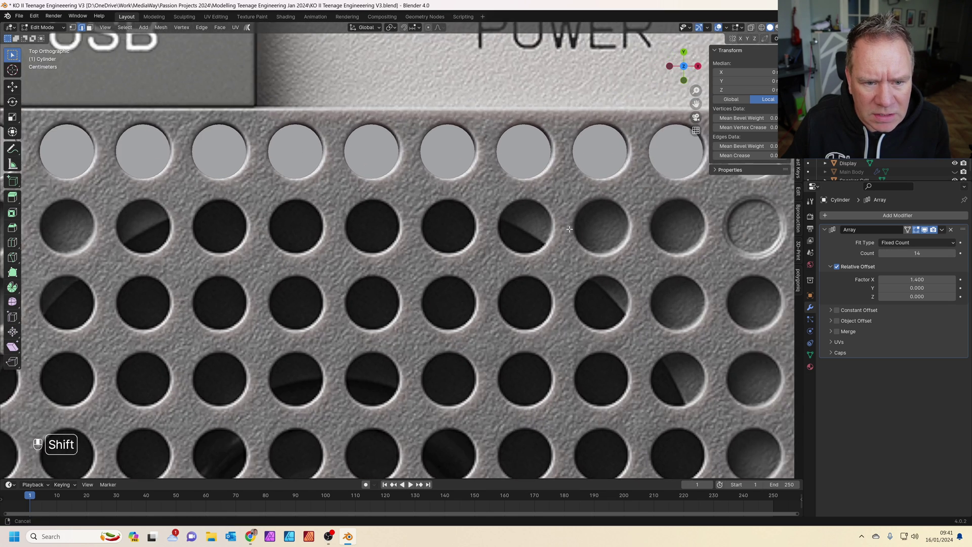
shift+middle_drag(640, 225, 639, 205)
scroll(633, 208, up, 1)
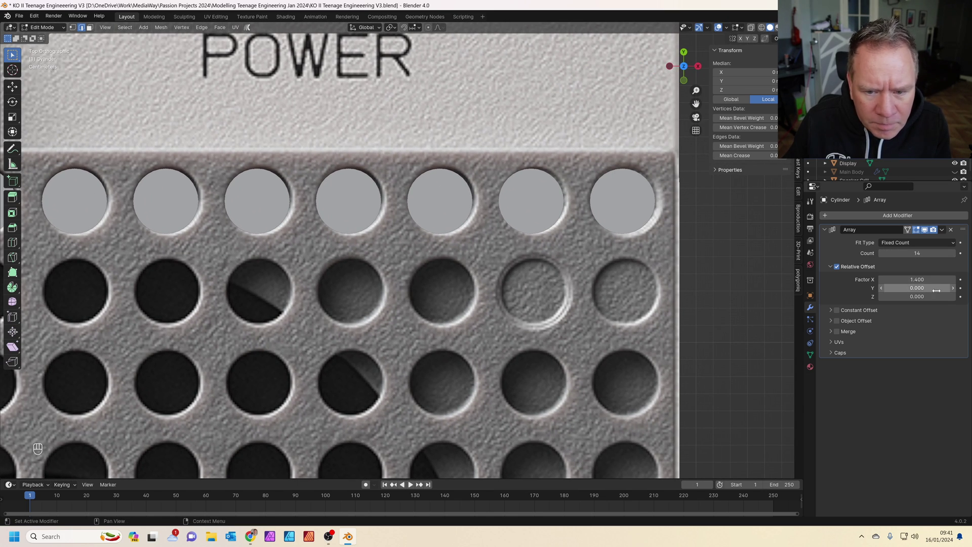
shift+drag(916, 279, 917, 279)
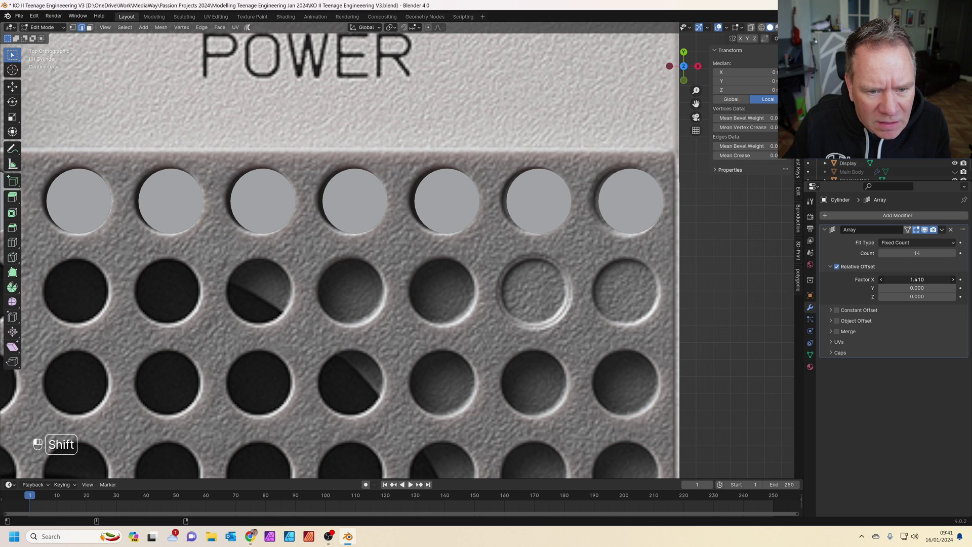
click(917, 279)
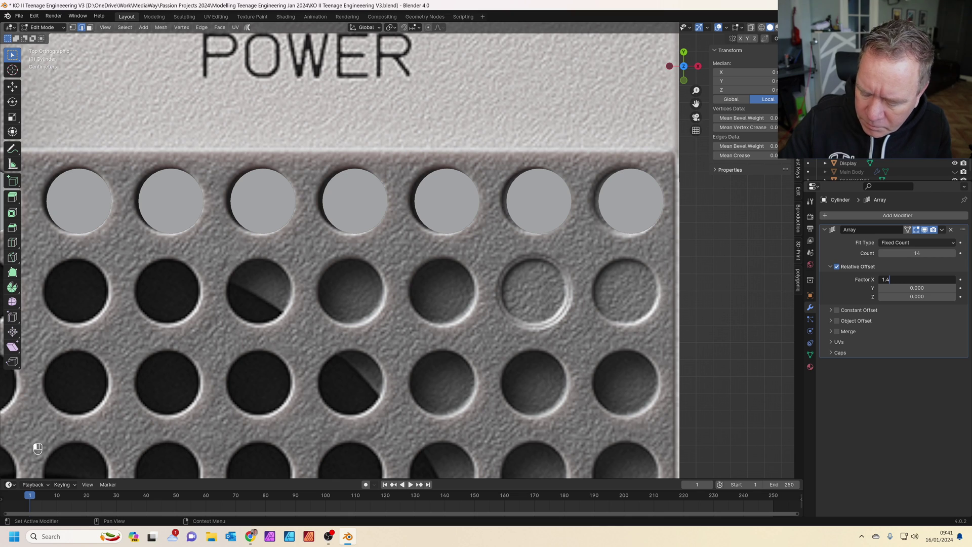
text(1.405)
key(Return)
Add a second Array modifier to the cylinder with relative offset factors of 0 in X and -1 in Y.
scroll(516, 285, down, 5)
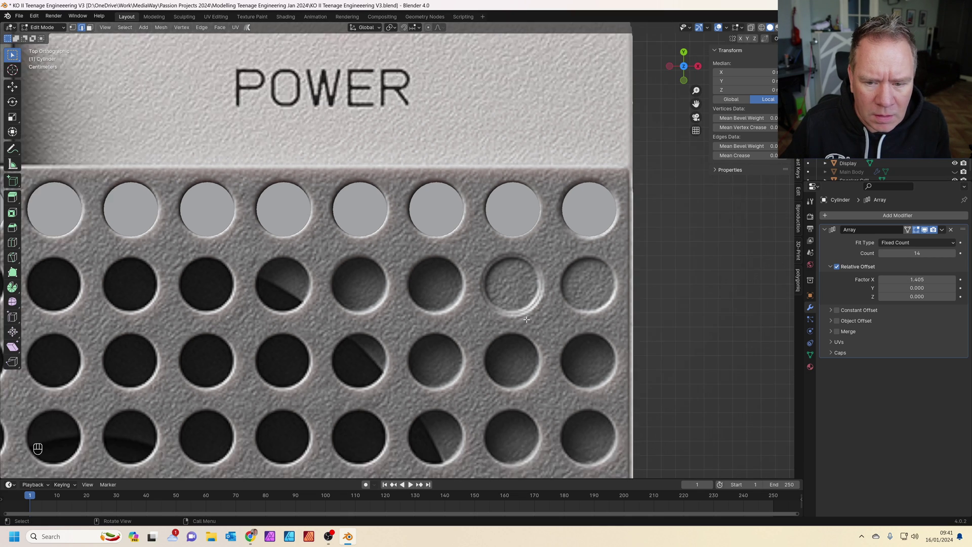
shift+middle_drag(370, 260, 556, 227)
scroll(515, 285, down, 3)
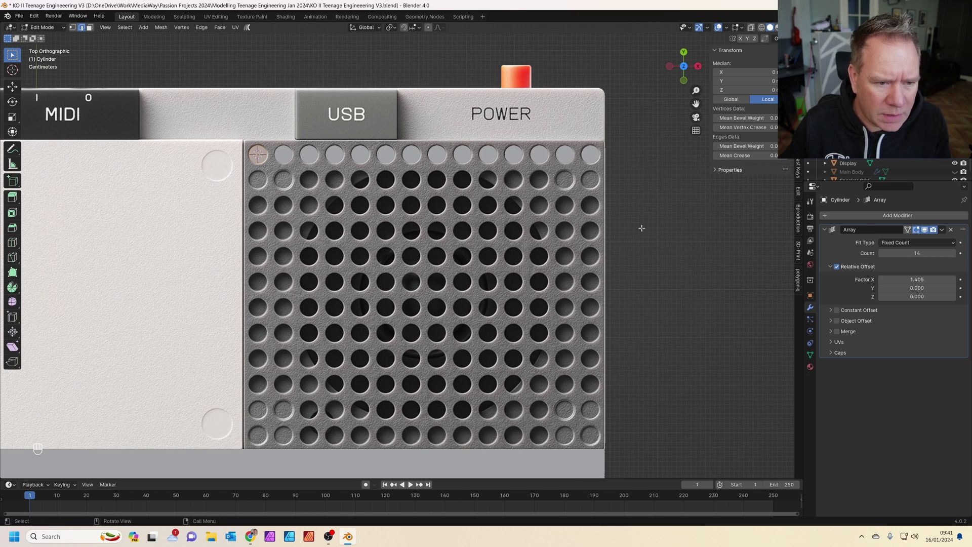
click(891, 217)
text(arra)
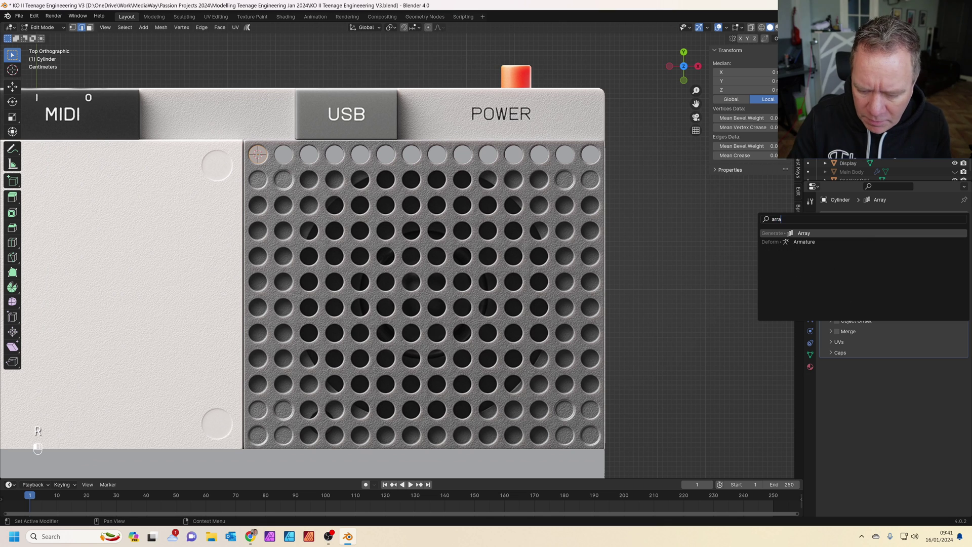
key(Return)
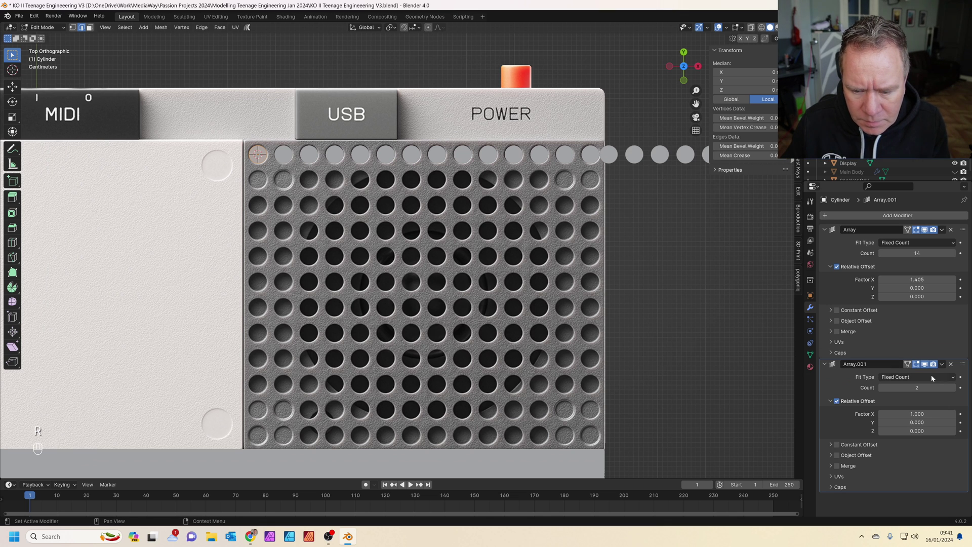
click(916, 414)
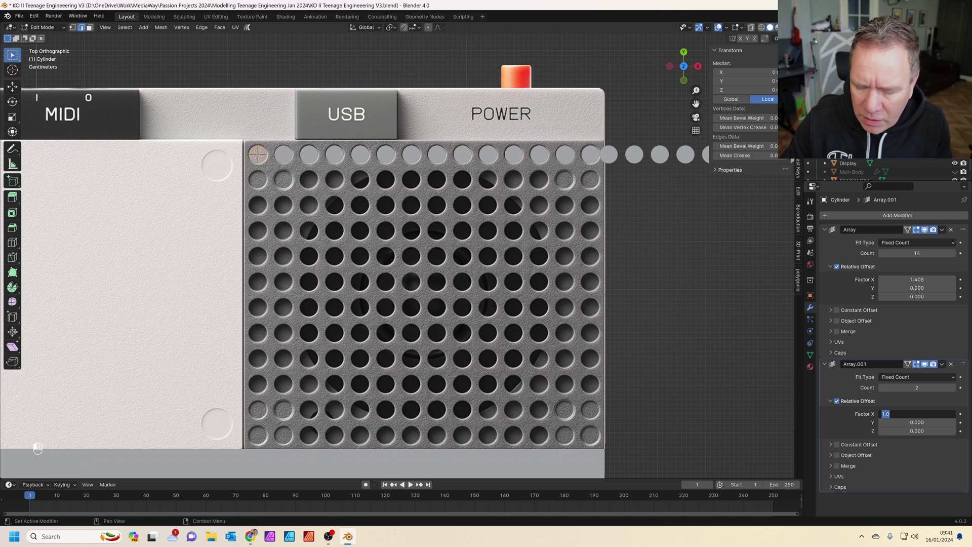
key(Tab)
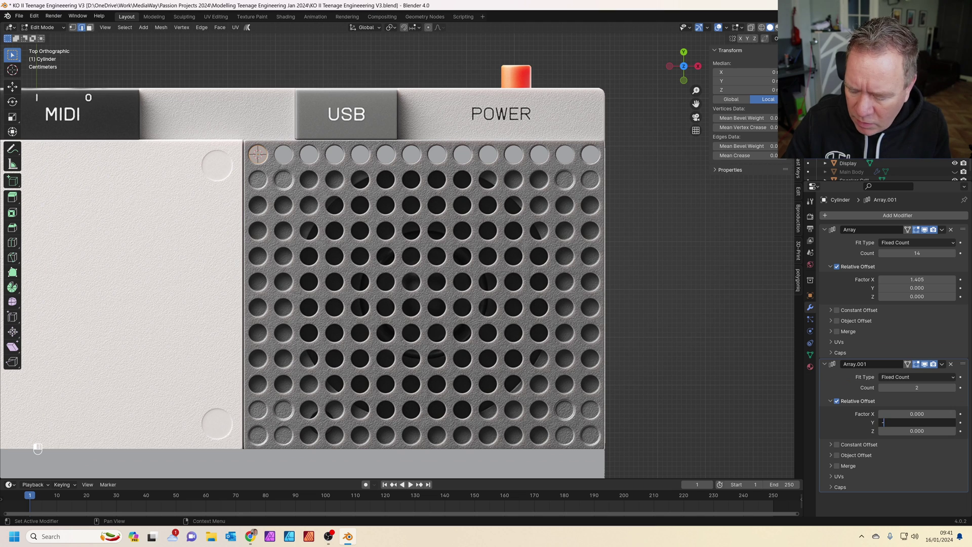
key(Return)
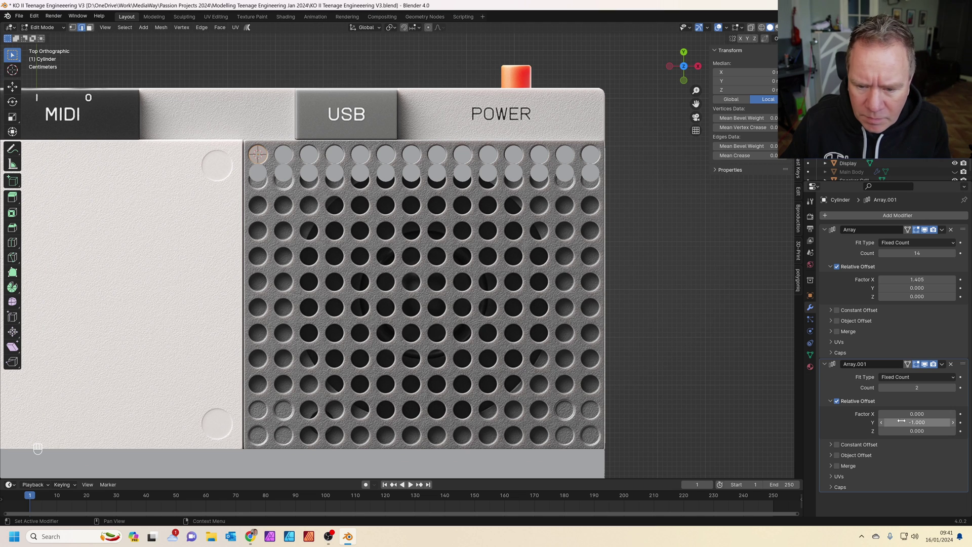
Set the second array's relative Y offset factor to -1.405 to match the hole row spacing.
key(shift)
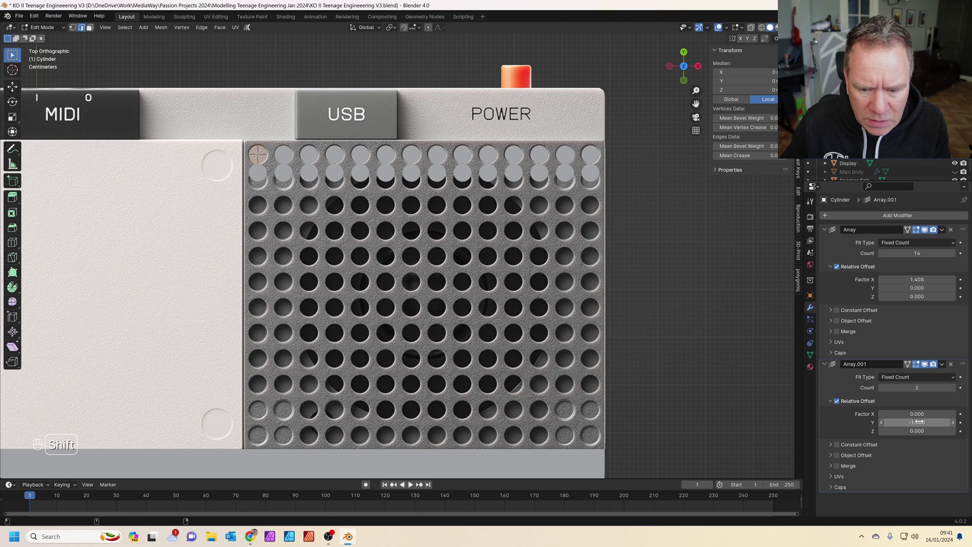
text(-1.3)
key(Return)
scroll(329, 138, up, 3)
scroll(329, 138, up, 2)
double_click(917, 422)
text(-1.405)
key(Return)
Set the second array's count to 12 so the cylinders cover every row of grille holes.
scroll(668, 355, down, 8)
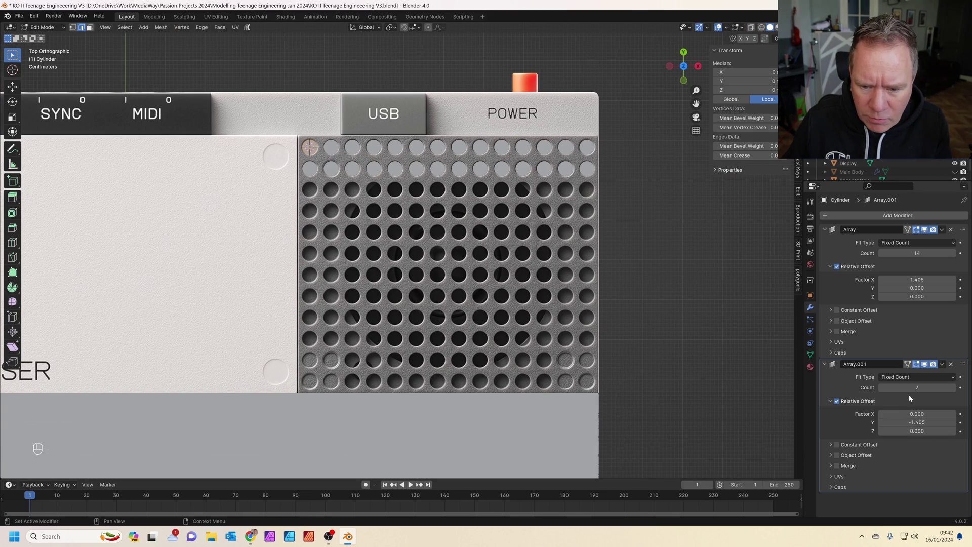
drag(911, 388, 962, 387)
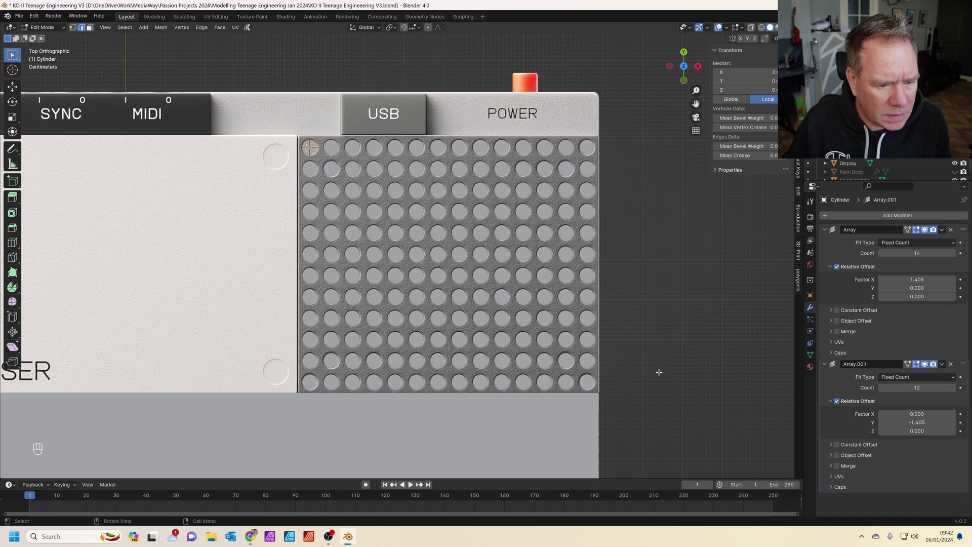
middle_drag(523, 360, 537, 304)
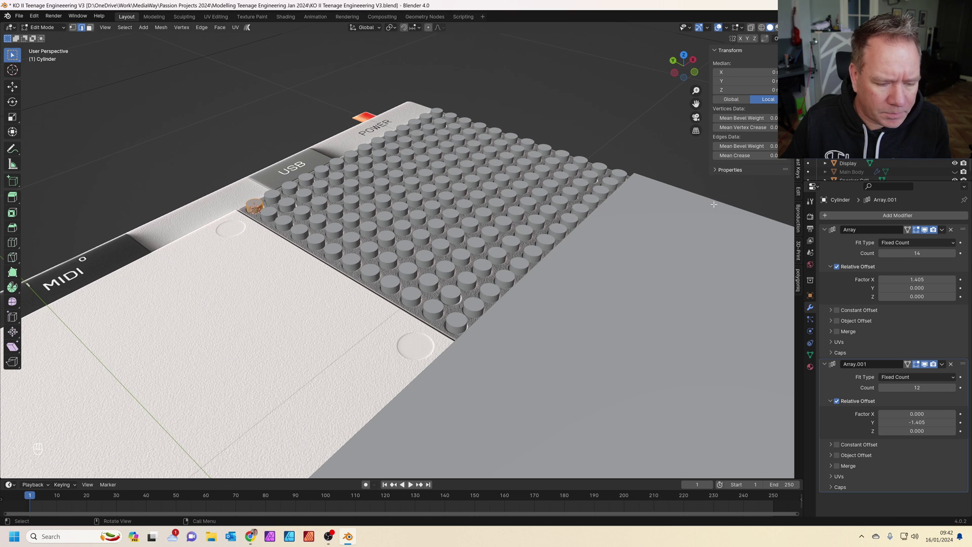
Lower the cylinder grid about 0.012 m along Z so the cylinders pass through the speaker grill plane.
scroll(854, 172, down, 1)
click(854, 171)
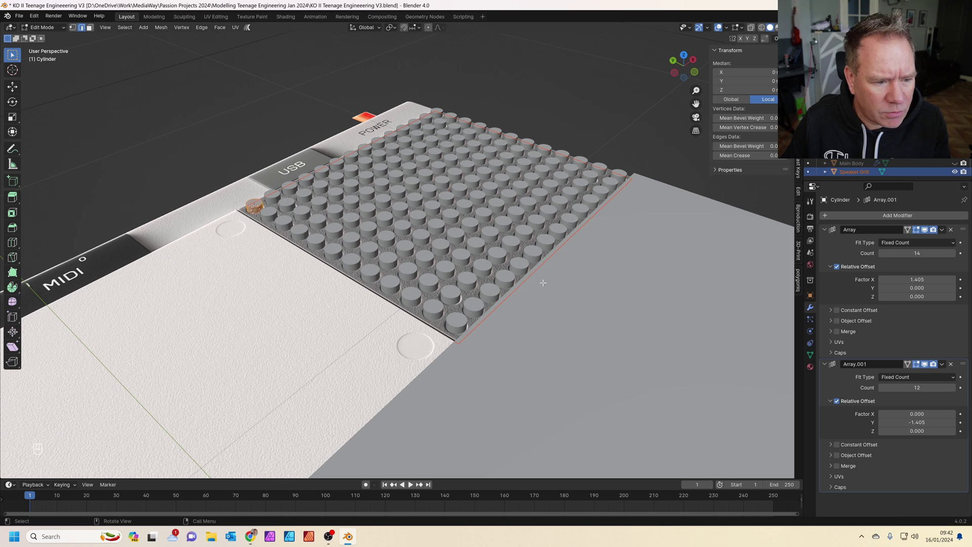
key(Tab)
key(g)
key(z)
click(512, 314)
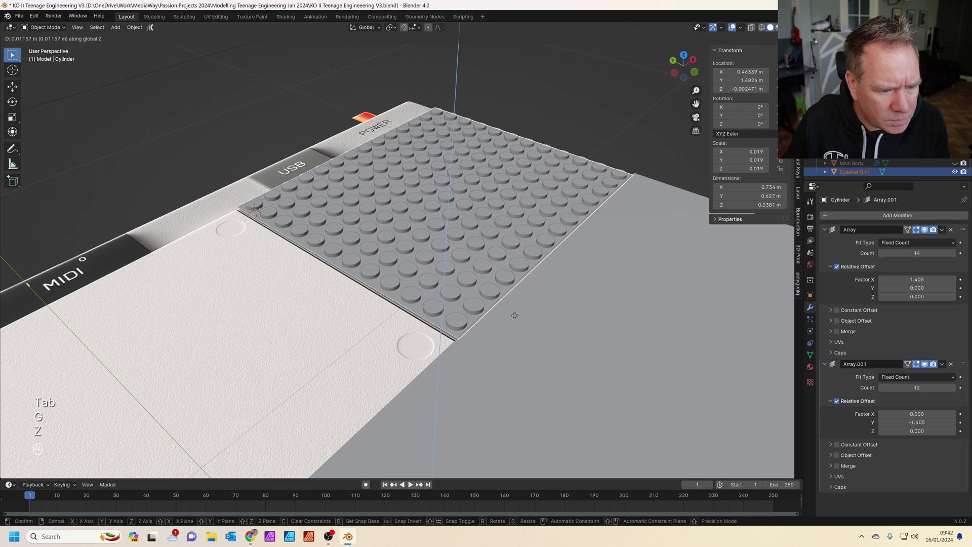
Add a Difference Boolean modifier to the Speaker Grill with the arrayed Cylinder as the cutting object.
key(KP_1)
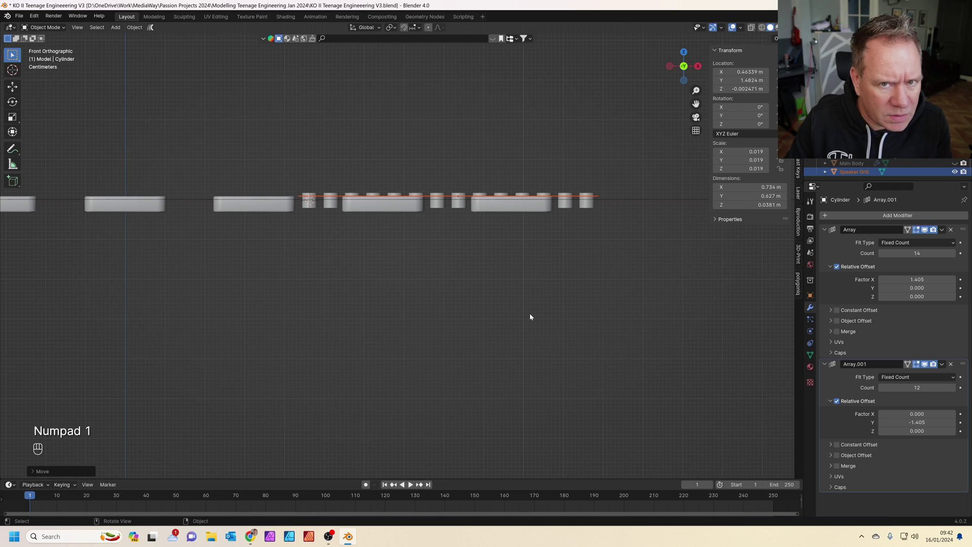
key(KP_3)
key(KP_7)
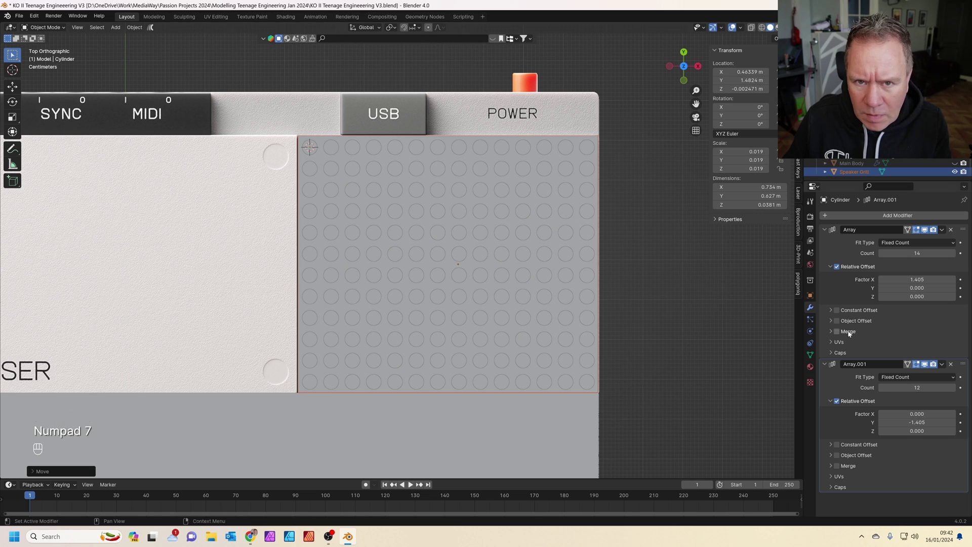
click(659, 179)
click(588, 140)
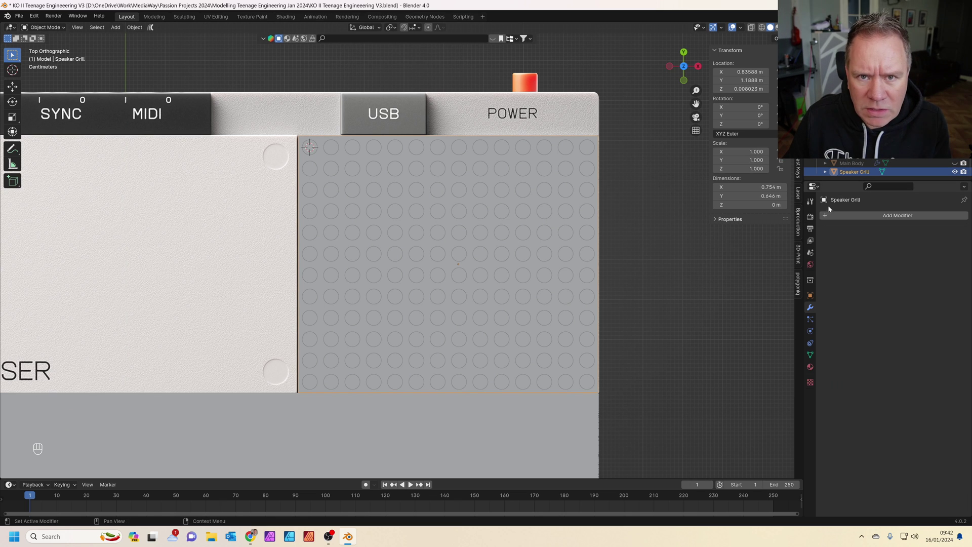
click(866, 216)
key(space)
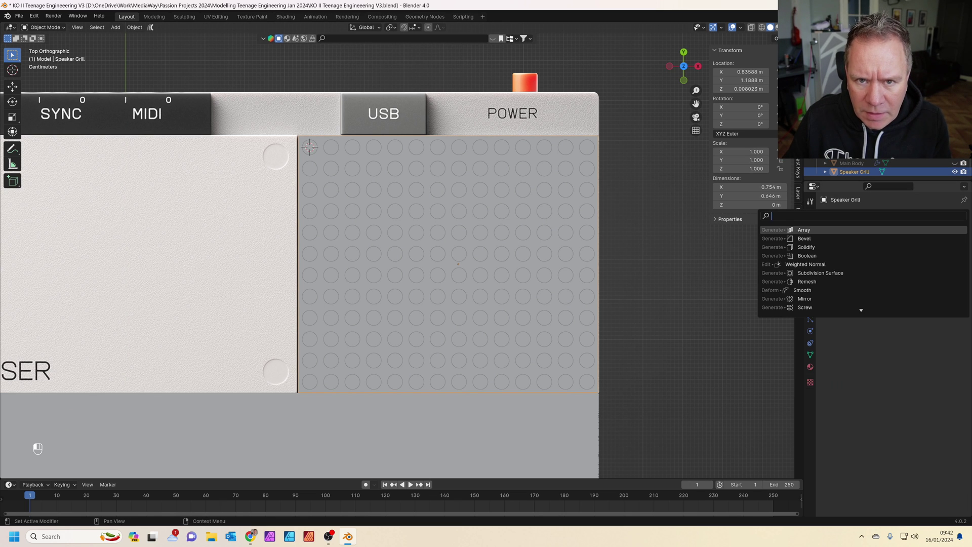
text(boo)
key(Return)
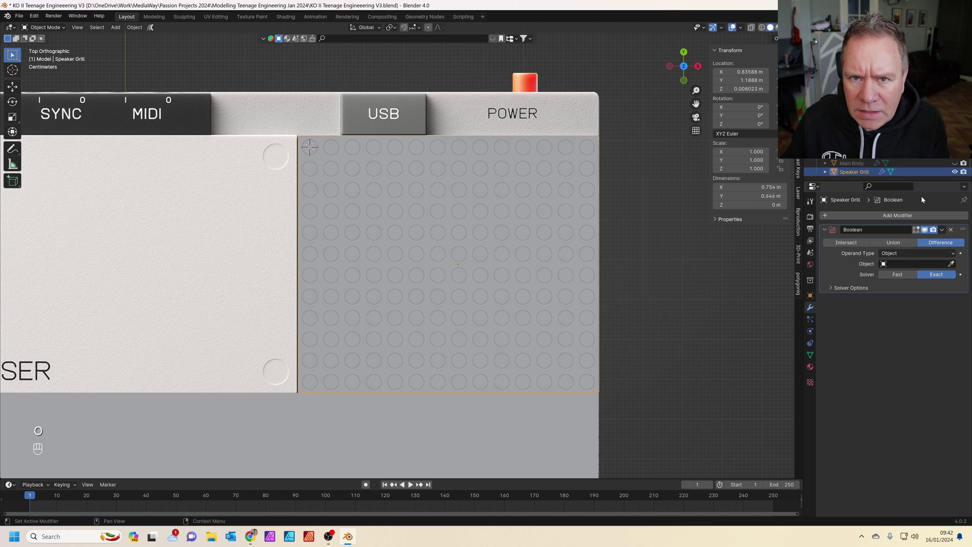
click(951, 264)
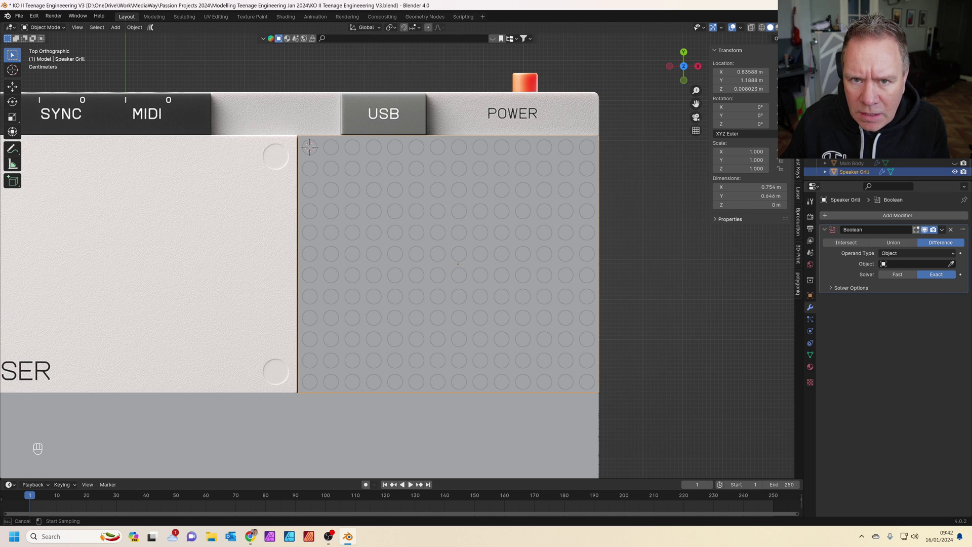
click(309, 147)
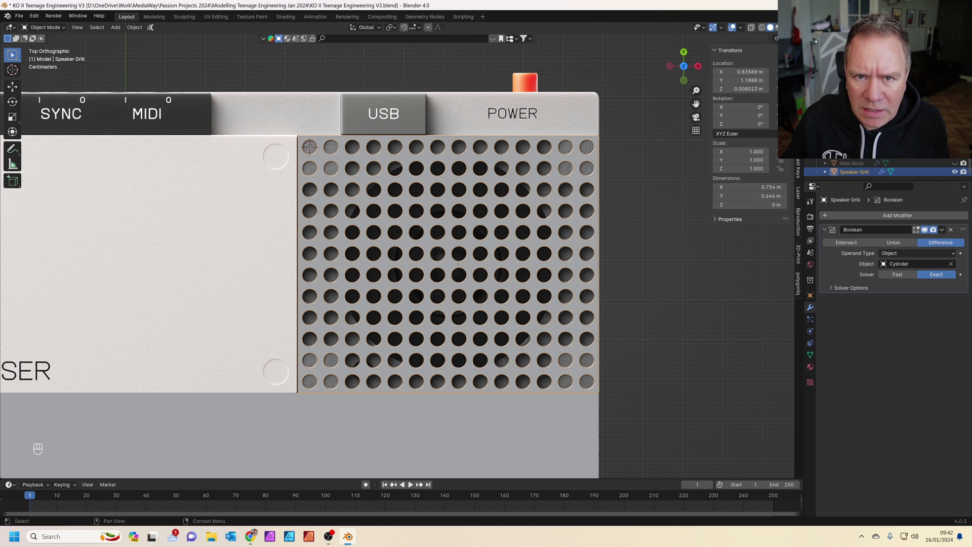
Add a Solidify modifier to the Speaker Grill after its Boolean modifier.
middle_drag(516, 311, 456, 301)
scroll(435, 299, up, 4)
scroll(421, 298, down, 6)
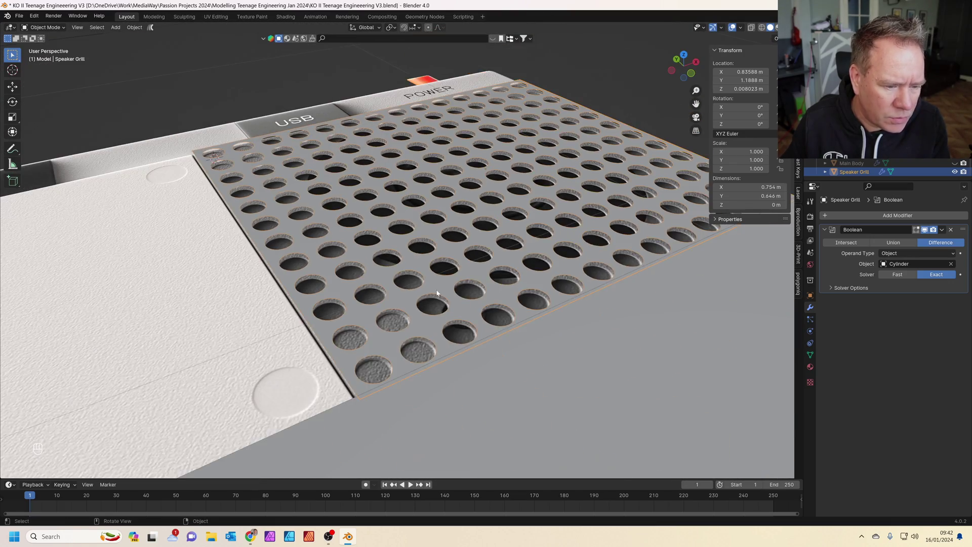
middle_drag(421, 304, 470, 262)
middle_drag(666, 266, 698, 243)
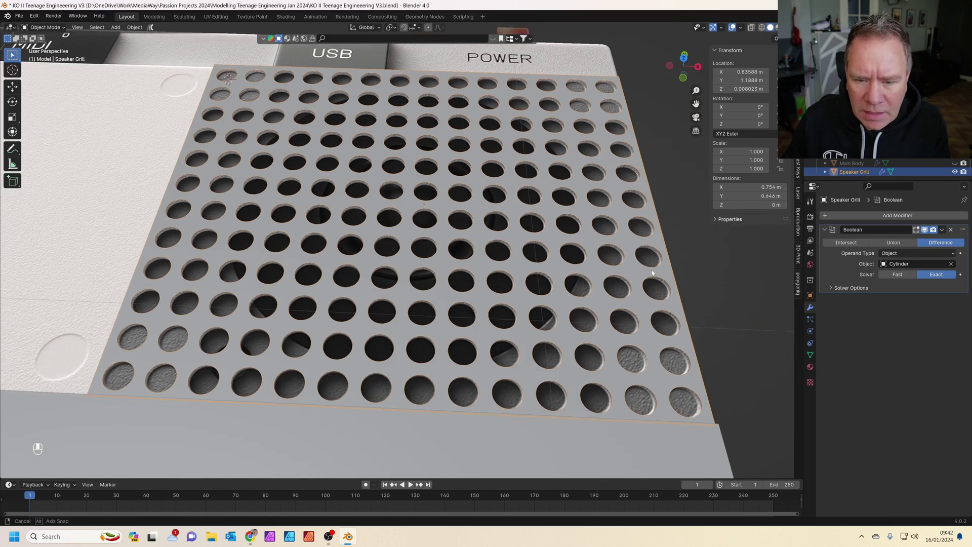
click(897, 215)
text(so)
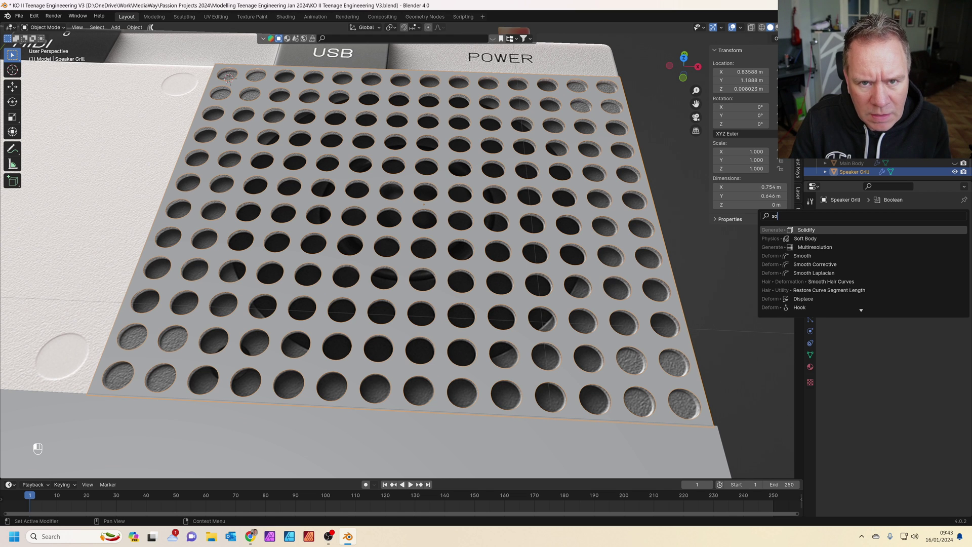
key(Return)
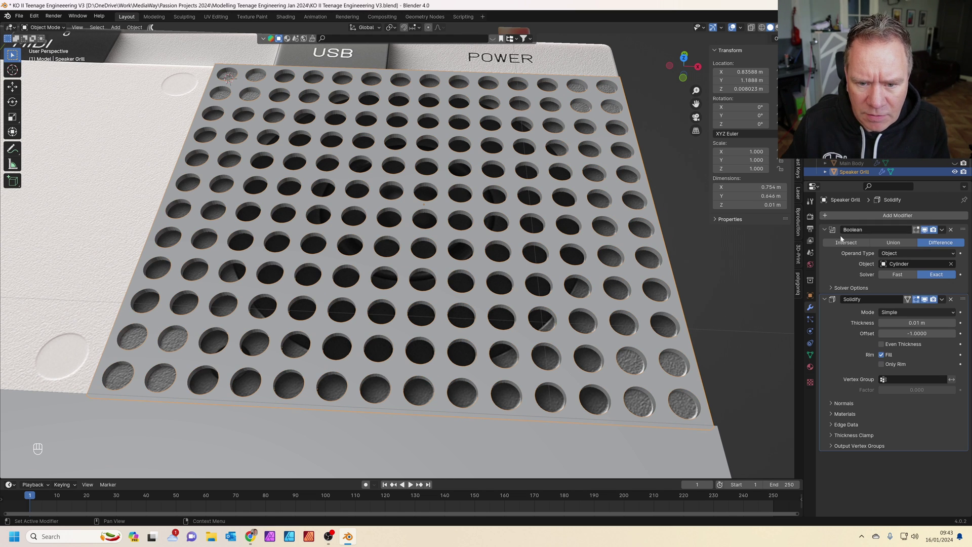
Set the Solidify thickness of the Speaker Grill to 0.01 m.
middle_drag(616, 363, 697, 311)
shift+drag(918, 322, 895, 323)
click(918, 323)
text(1)
key(Return)
middle_drag(723, 272, 699, 283)
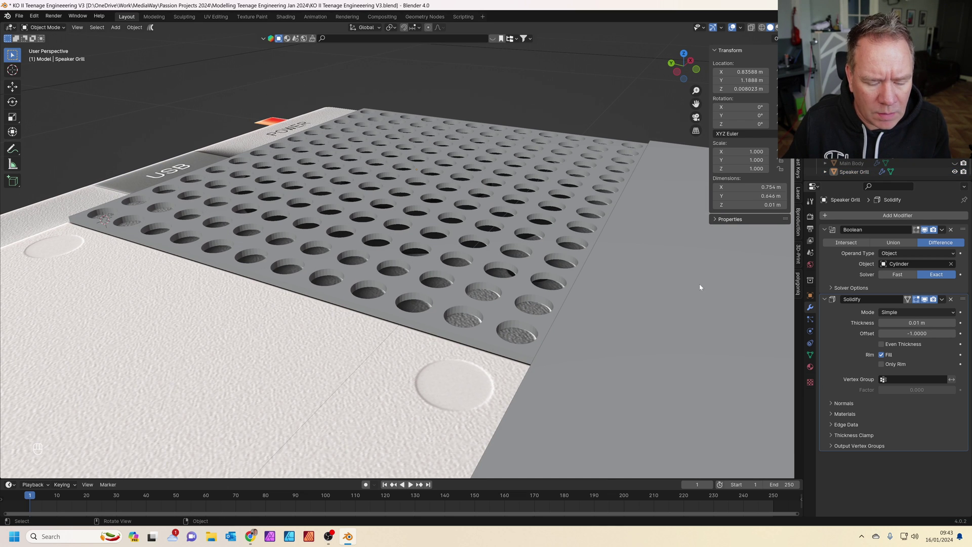
Add a Bevel modifier to the Speaker Grill after its Solidify modifier.
click(885, 216)
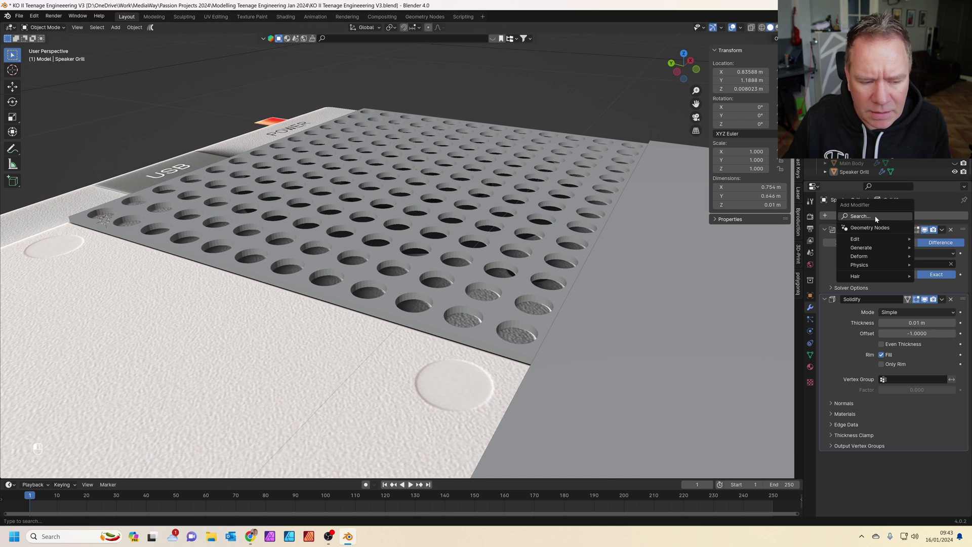
click(876, 216)
text(beve)
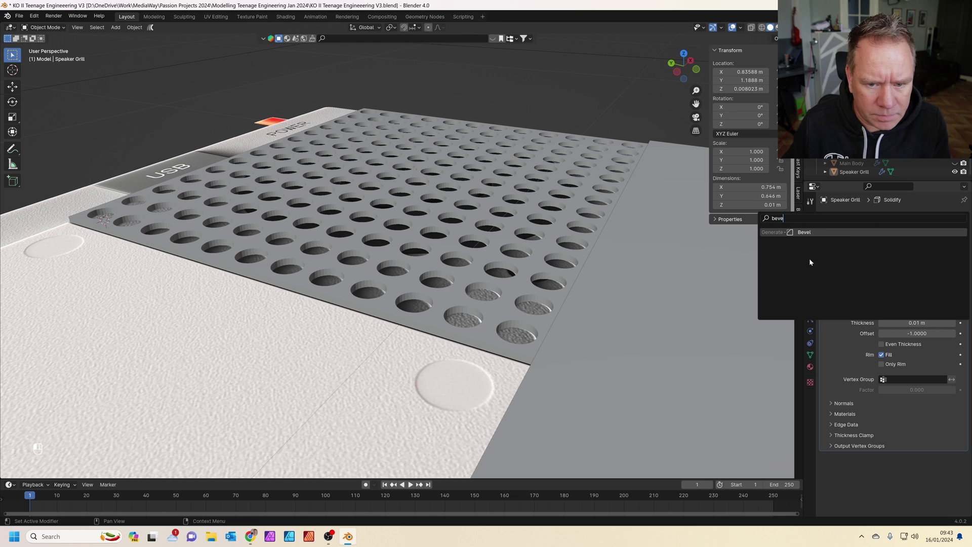
key(Return)
scroll(608, 328, up, 2)
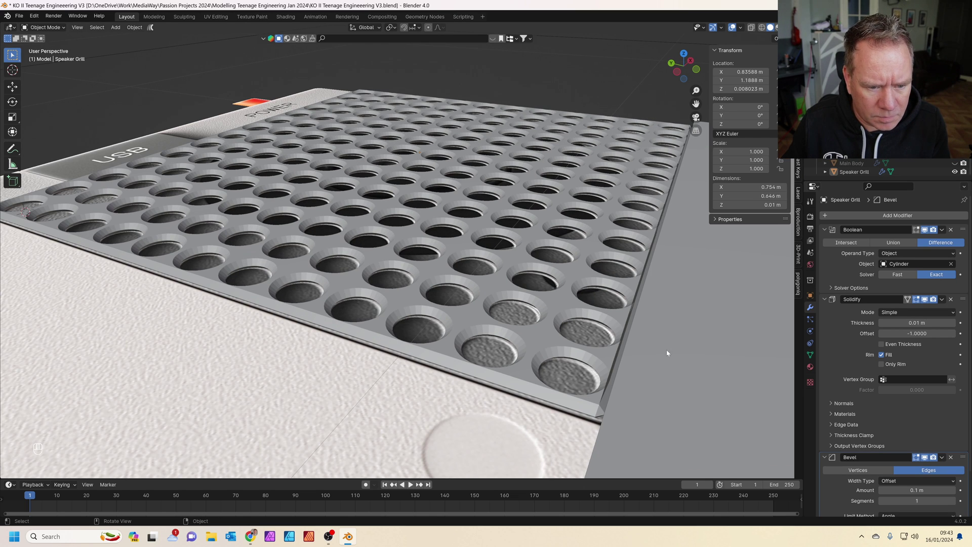
Try bevel amounts of 0.01 m and 0.001 m on the grill's edges.
scroll(906, 482, down, 1)
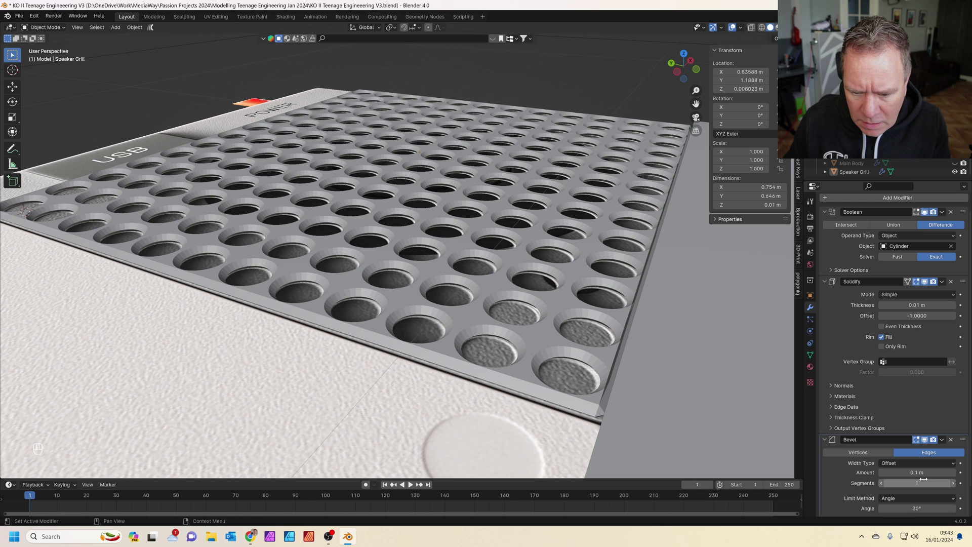
double_click(906, 472)
text(0.01)
key(Return)
double_click(904, 473)
text(0.001)
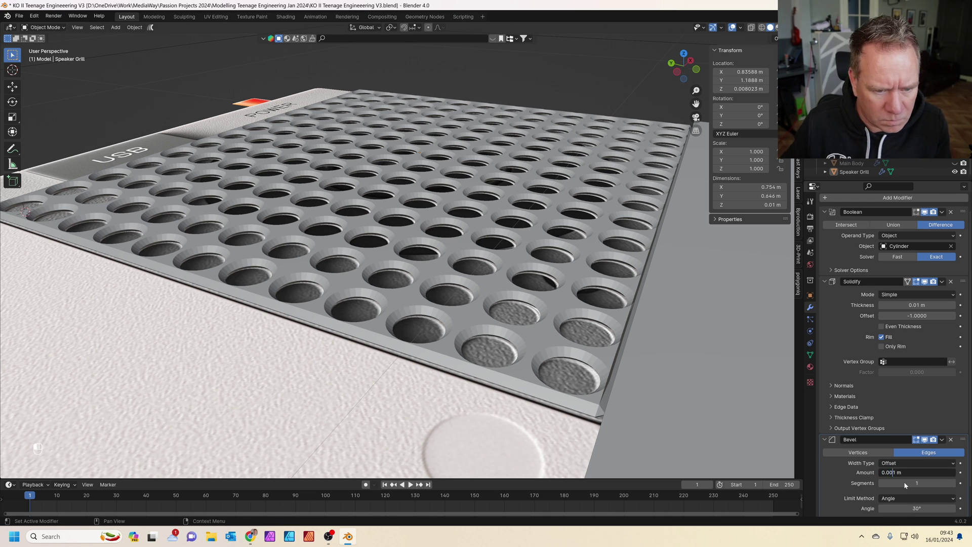
key(Return)
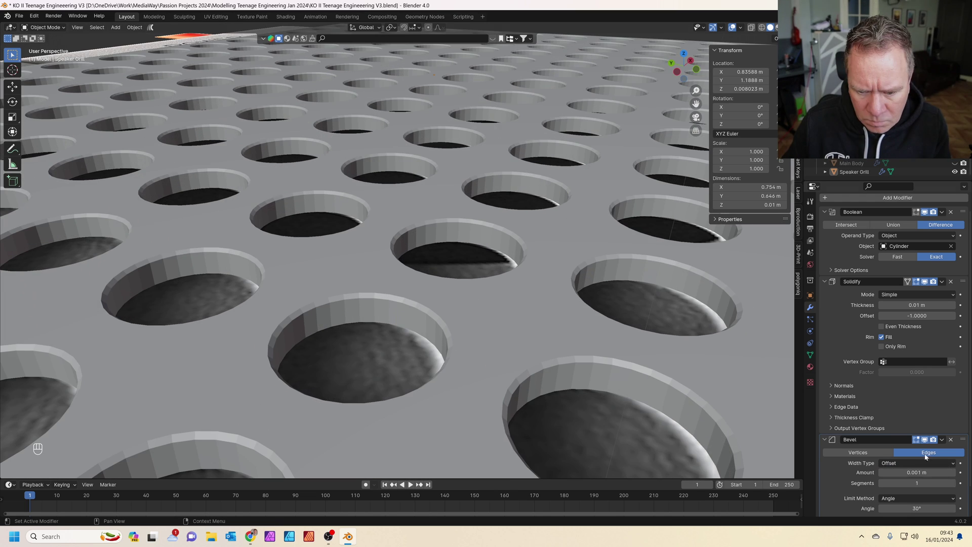
Set the grill's bevel amount to 0.002 m with 3 segments.
double_click(896, 473)
text(0.002)
key(Return)
click(954, 483)
click(954, 483)
right_click(466, 253)
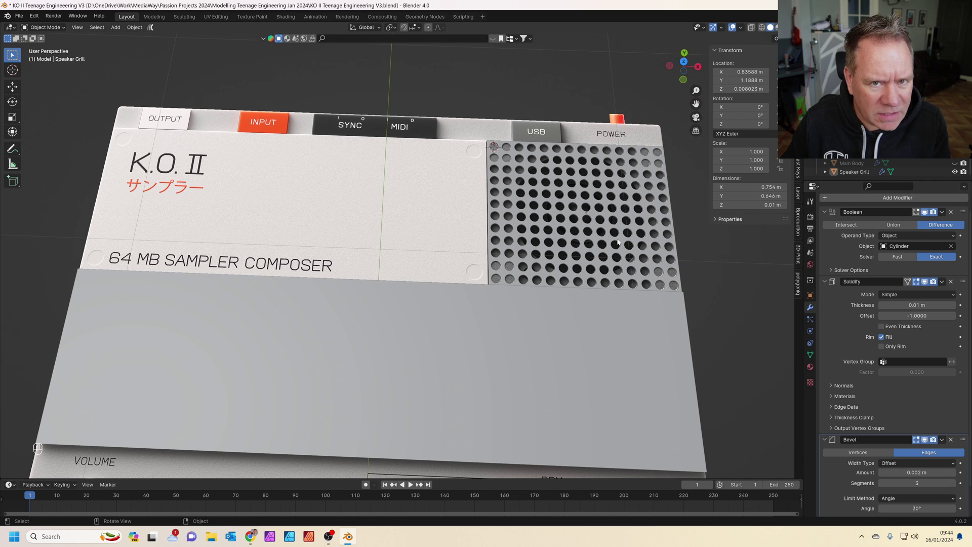
Assign a separate copy of the Black plastic material to the Speaker Grill and rename it Black plastic Grille.
click(669, 274)
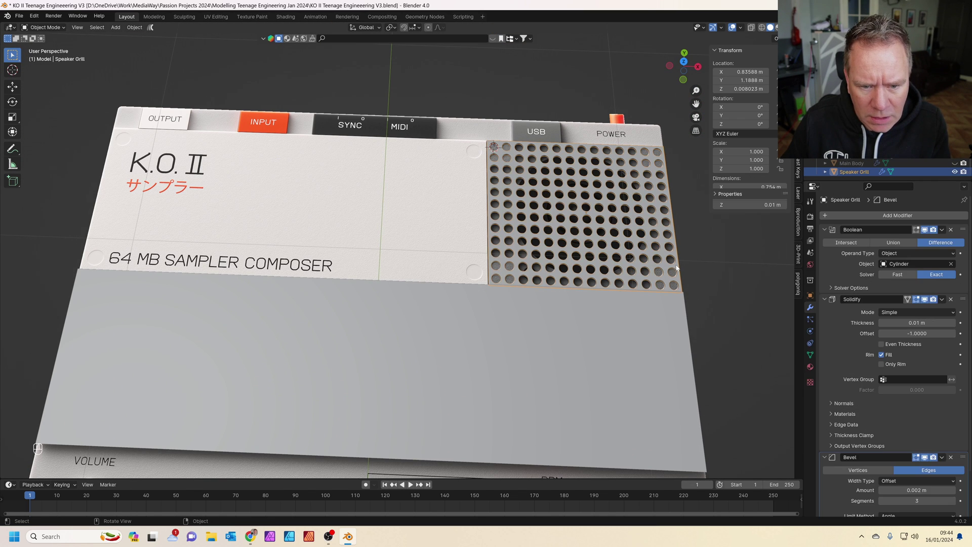
click(810, 367)
click(836, 253)
click(964, 224)
click(826, 252)
click(848, 263)
click(778, 27)
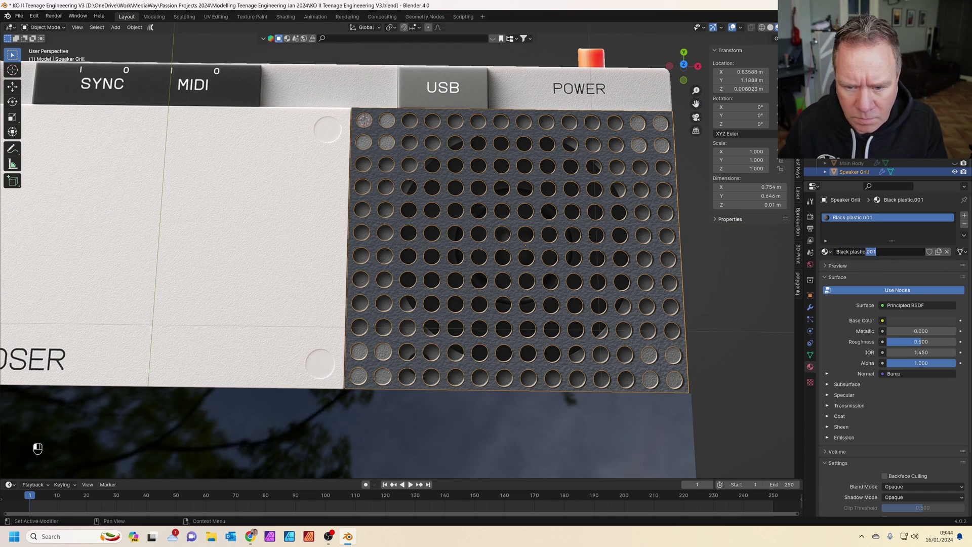
Check the grille colour on the product photo in Chrome, and lighten the Blender grille material's base color to mid grey.
click(253, 535)
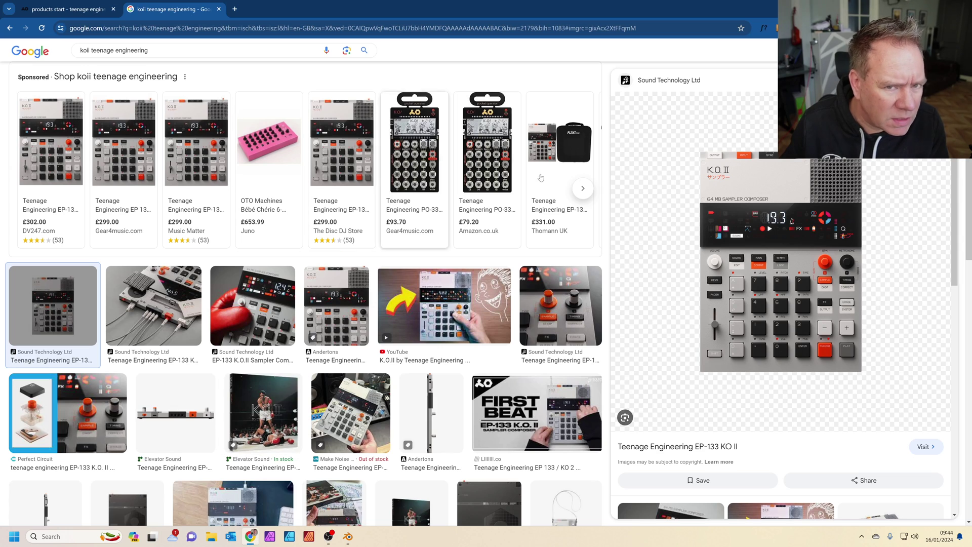
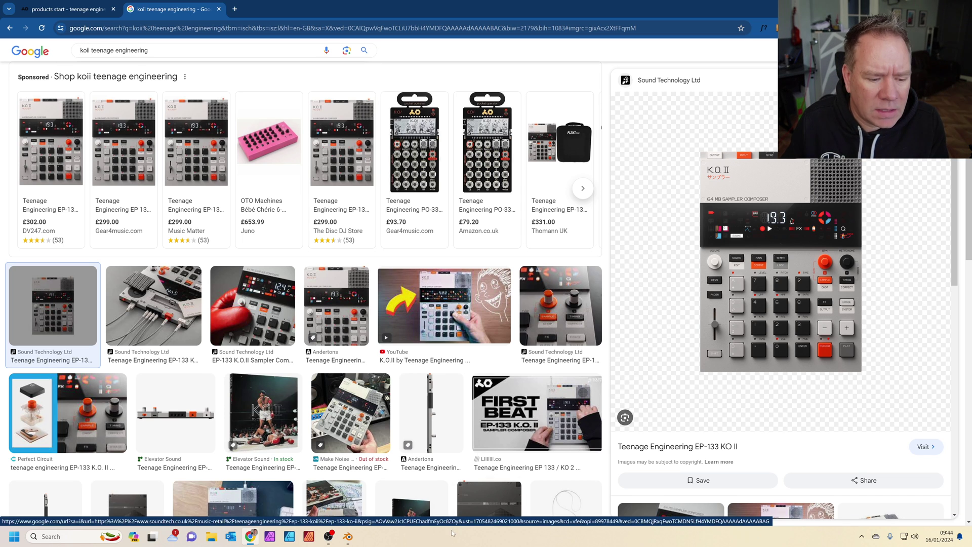
click(348, 537)
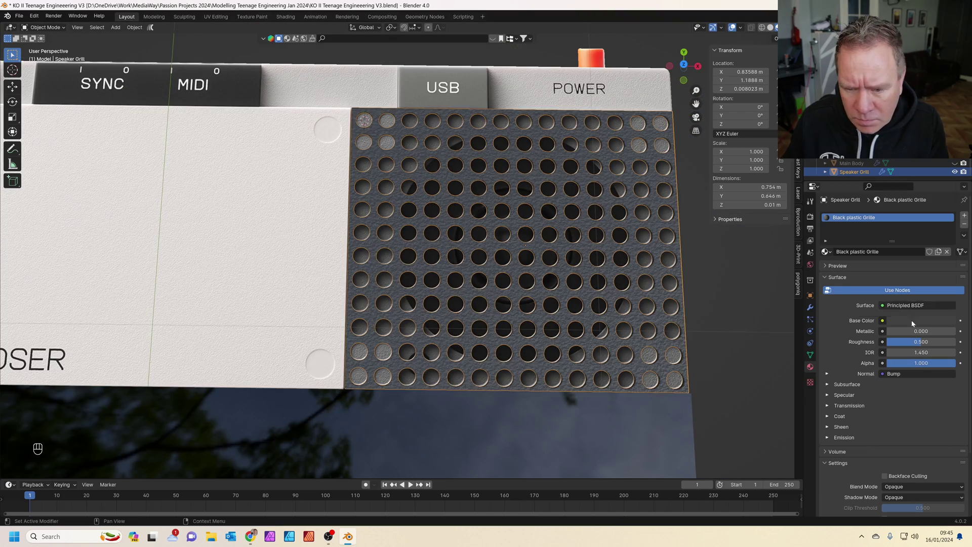
click(923, 320)
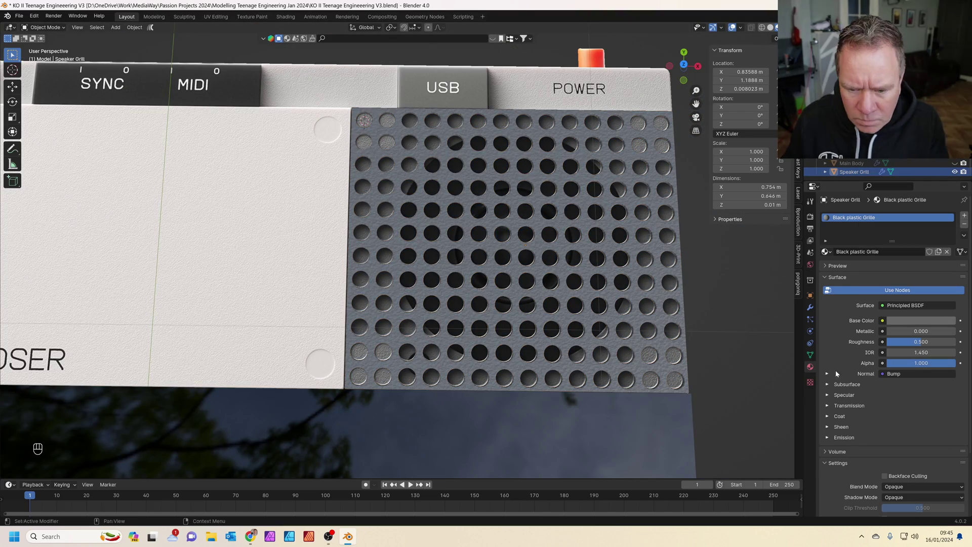
Set the noise texture scale in the Black plastic Grille material's bump to 290.6.
click(827, 373)
scroll(598, 308, up, 3)
drag(917, 459, 942, 458)
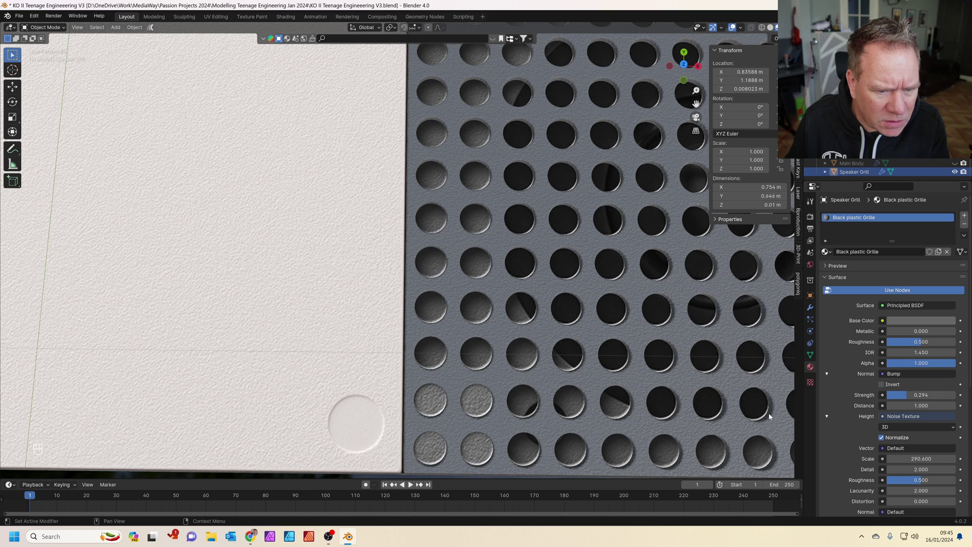
scroll(570, 321, down, 5)
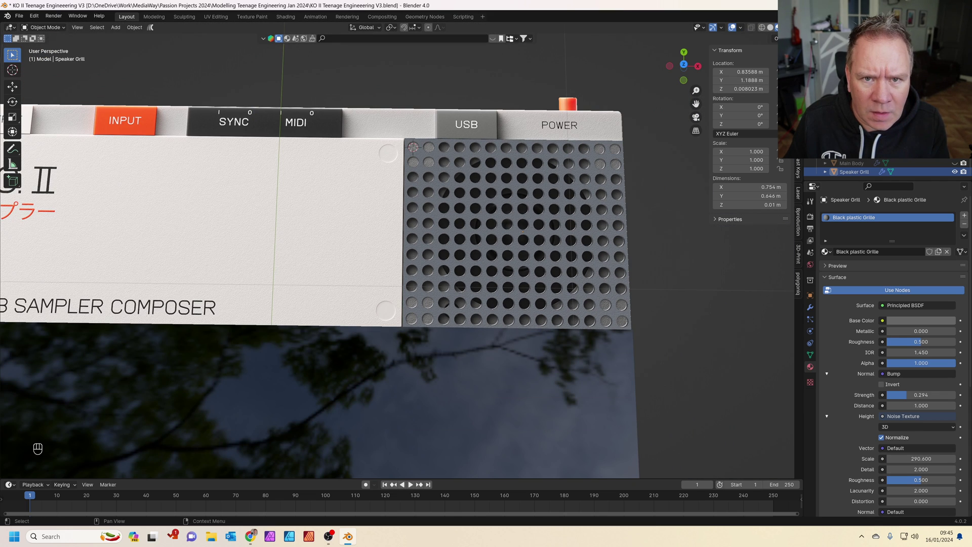
Toggle the reference image's visibility and unhide the Main Body object.
scroll(886, 147, up, 5)
click(955, 124)
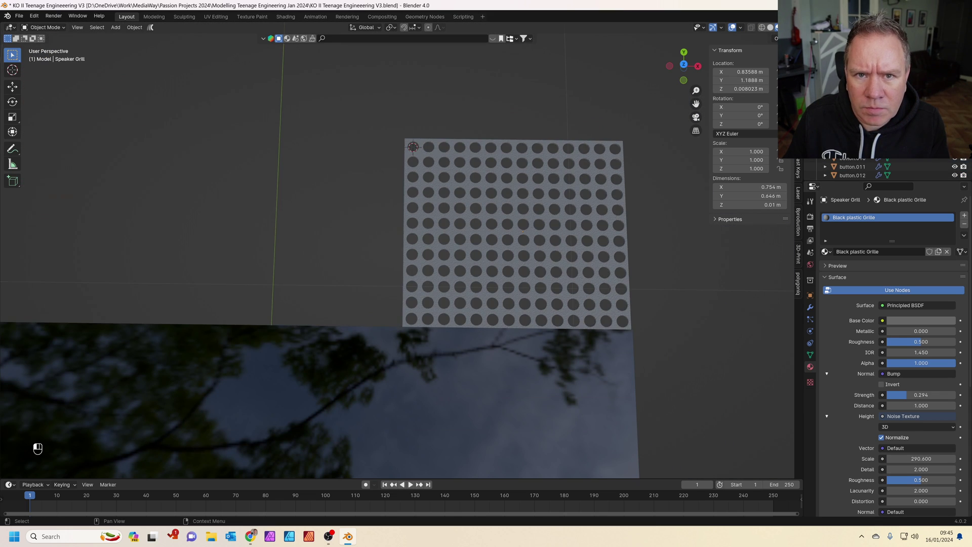
scroll(584, 263, down, 3)
shift+middle_drag(532, 310, 602, 130)
scroll(586, 205, down, 3)
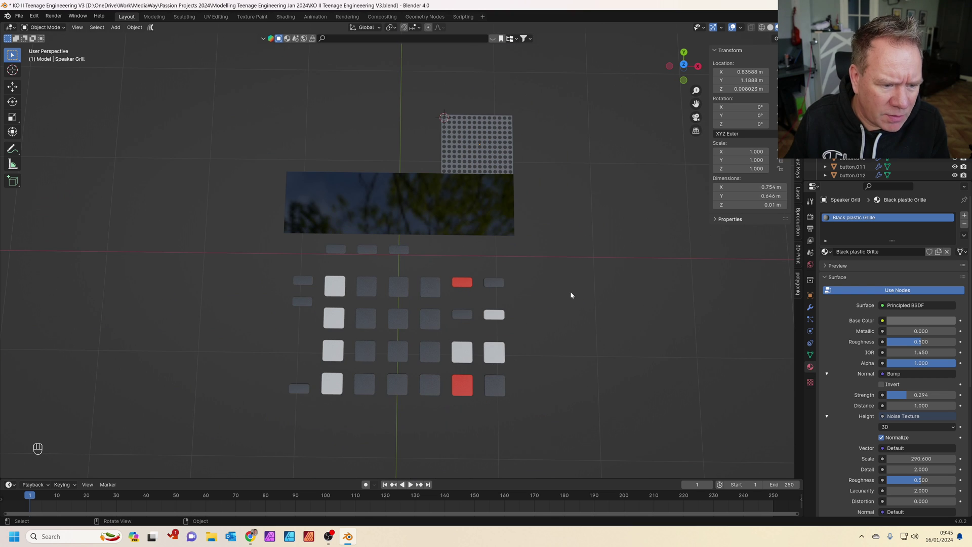
scroll(872, 167, down, 5)
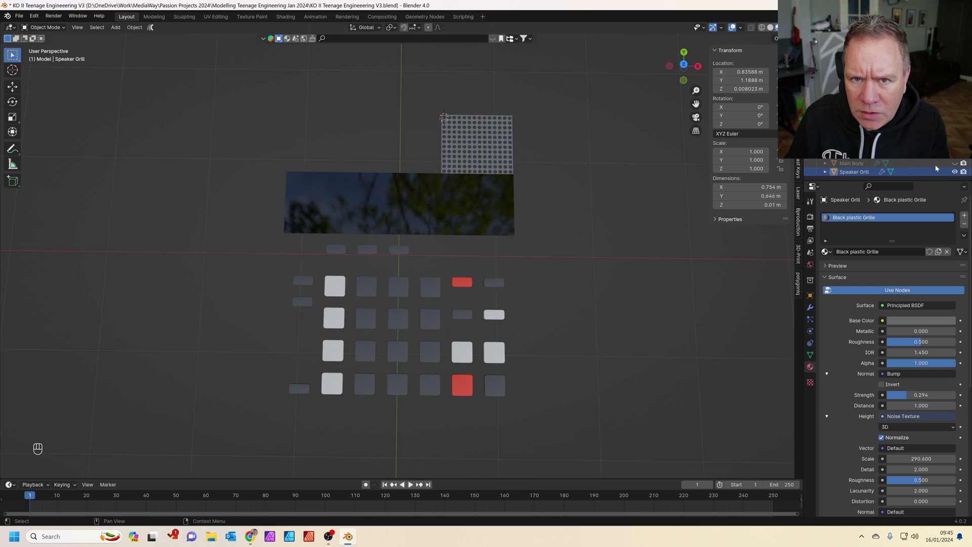
click(954, 163)
In top view, place the 3D cursor near the middle of the K.O. II panel and add a plane there.
middle_drag(548, 314, 490, 239)
key(KP_7)
scroll(384, 241, up, 2)
shift+middle_drag(384, 241, 402, 272)
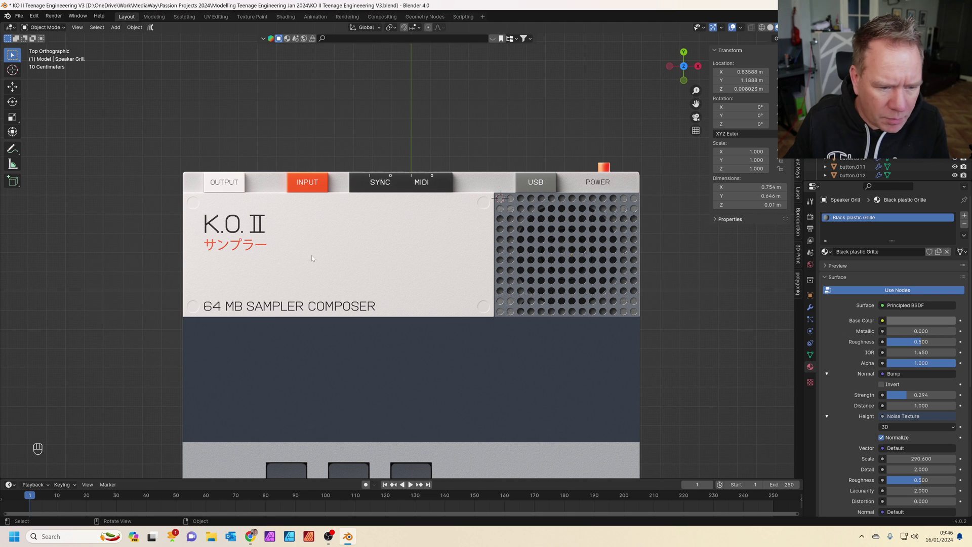
shift+right_click(338, 250)
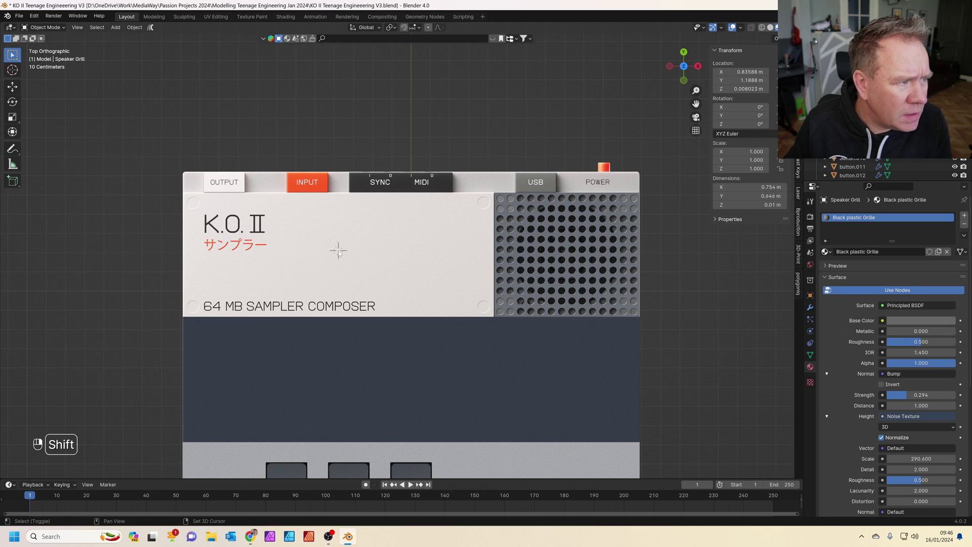
key(shift+a)
mouse_move(338, 250)
click(376, 247)
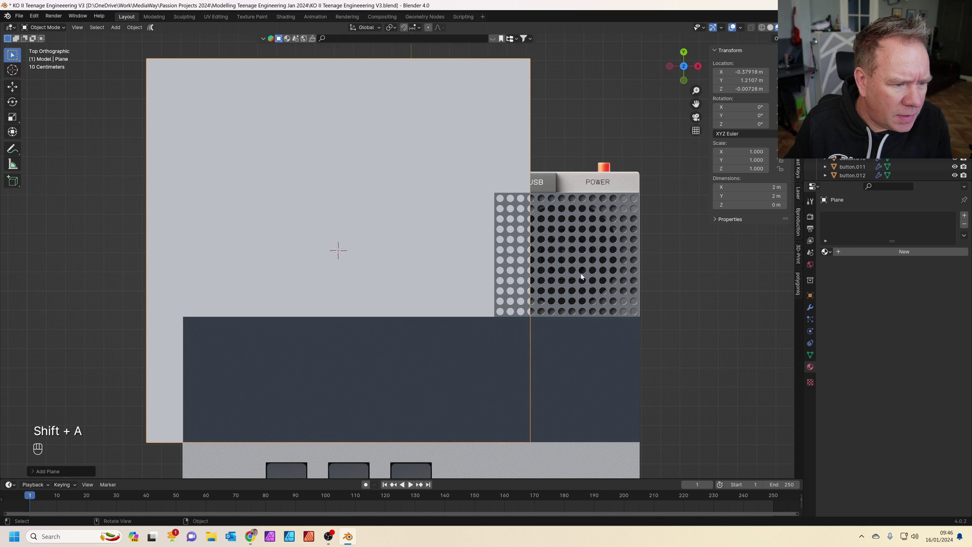
In Edit Mode, scale the new plane down and squash it along Y to roughly the size of the K.O. II panel.
scroll(581, 277, down, 2)
key(Tab)
key(s)
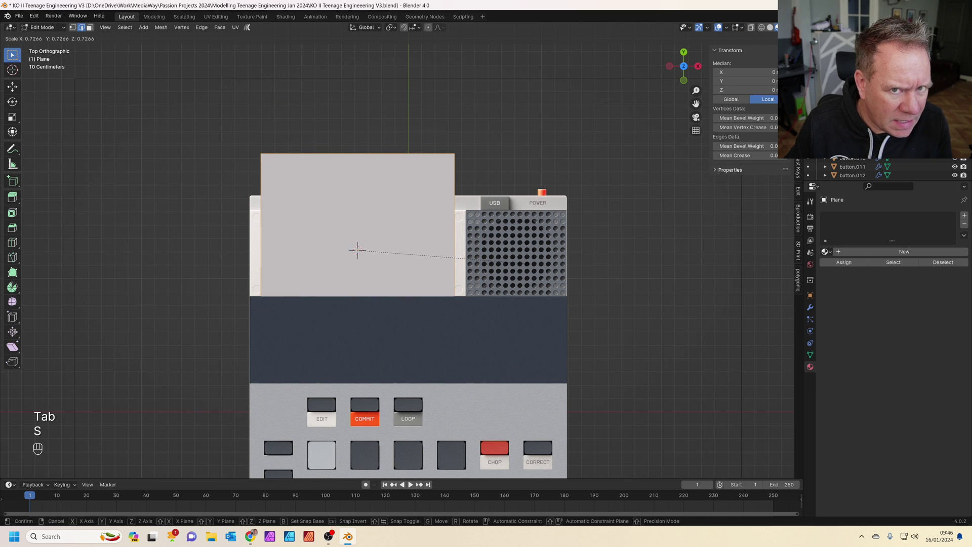
click(469, 263)
key(s)
key(y)
scroll(430, 239, up, 3)
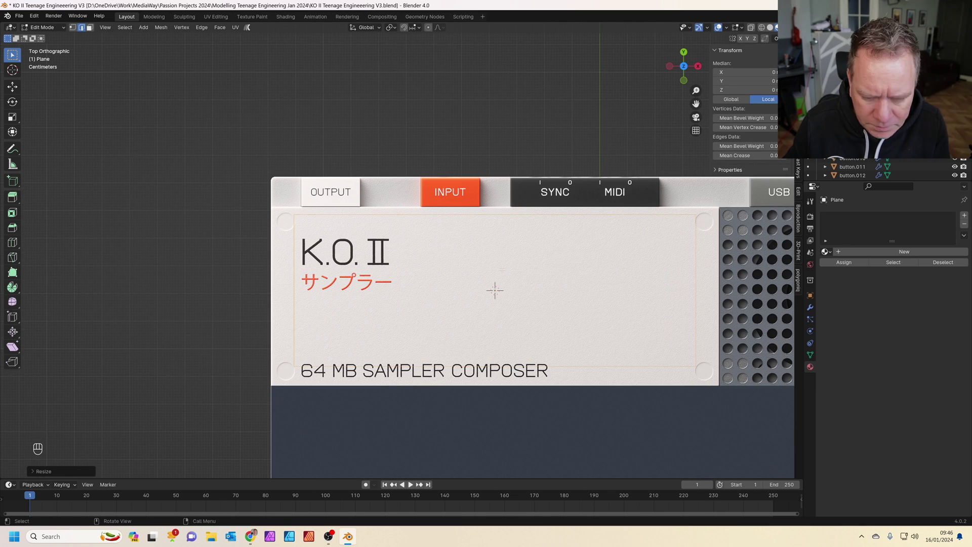
Move the plane's top and bottom edges along Y to line up with the upper and lower borders of the K.O. II panel.
key(Tab)
key(Tab)
click(333, 215)
key(g)
key(y)
click(333, 207)
click(329, 365)
key(g)
key(y)
click(329, 385)
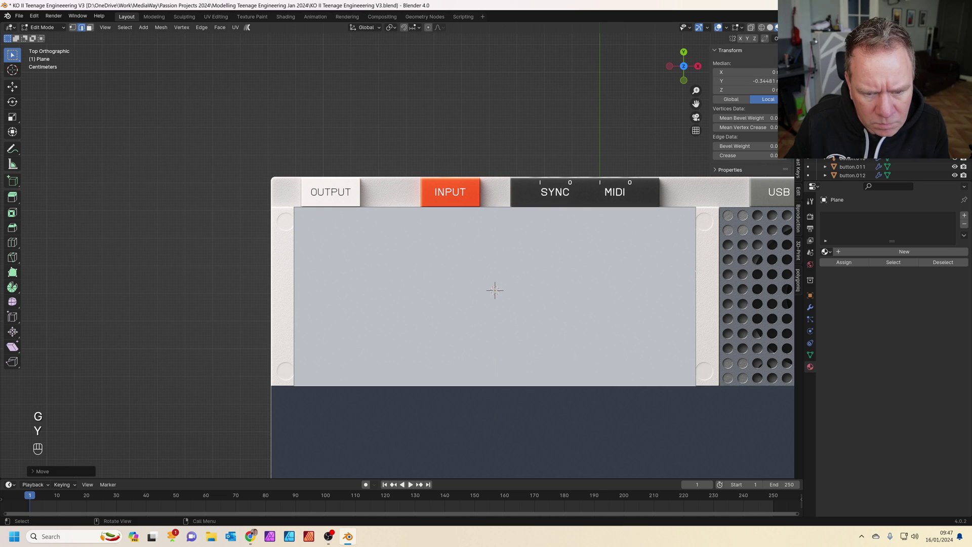
Move the plane's side edges along X to the panel's side borders and make the mesh see-through over the reference.
click(295, 278)
key(g)
key(x)
click(277, 279)
shift+middle_drag(597, 284, 501, 301)
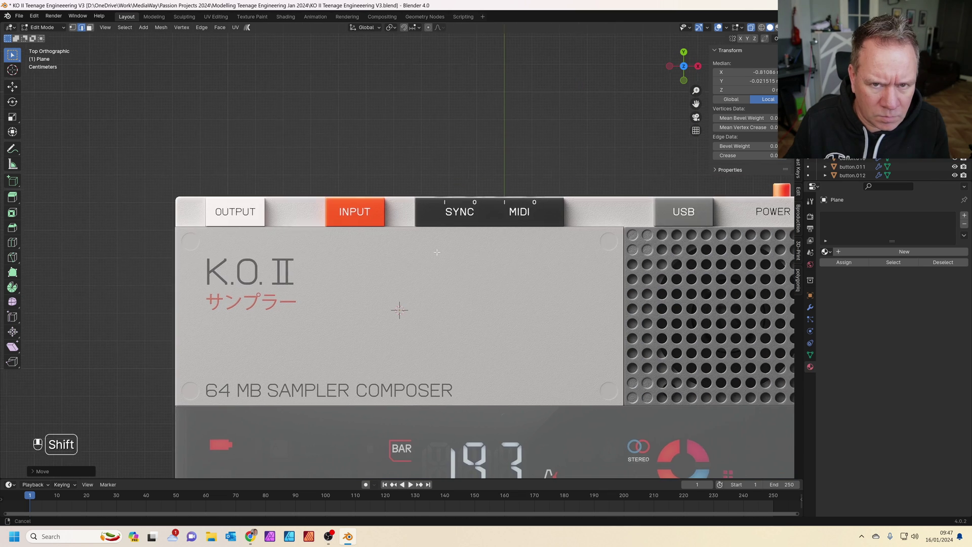
scroll(559, 285, up, 2)
shift+middle_drag(559, 286, 575, 249)
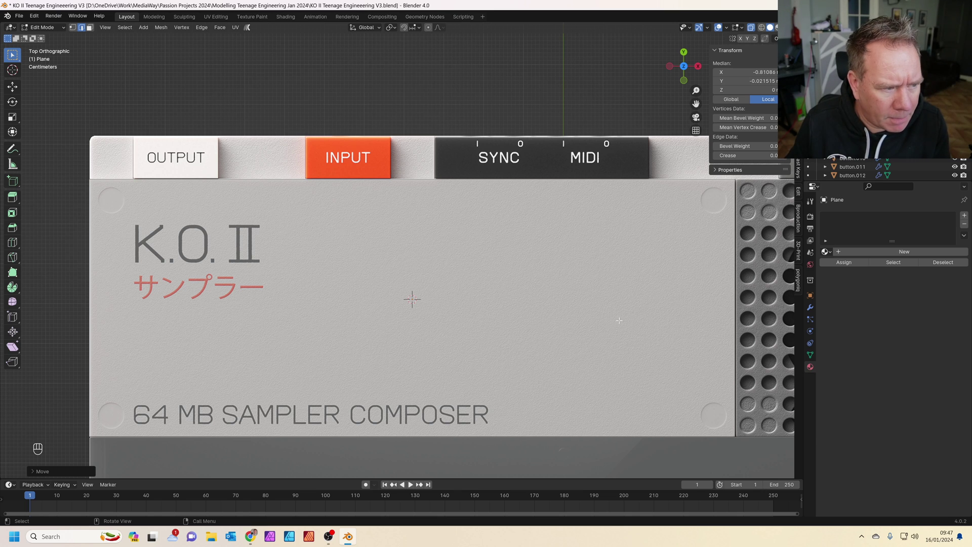
Add two vertical loop cuts to the plane, slid to the centres of the right and left corner recesses.
shift+middle_drag(704, 252, 665, 236)
key(ctrl+r)
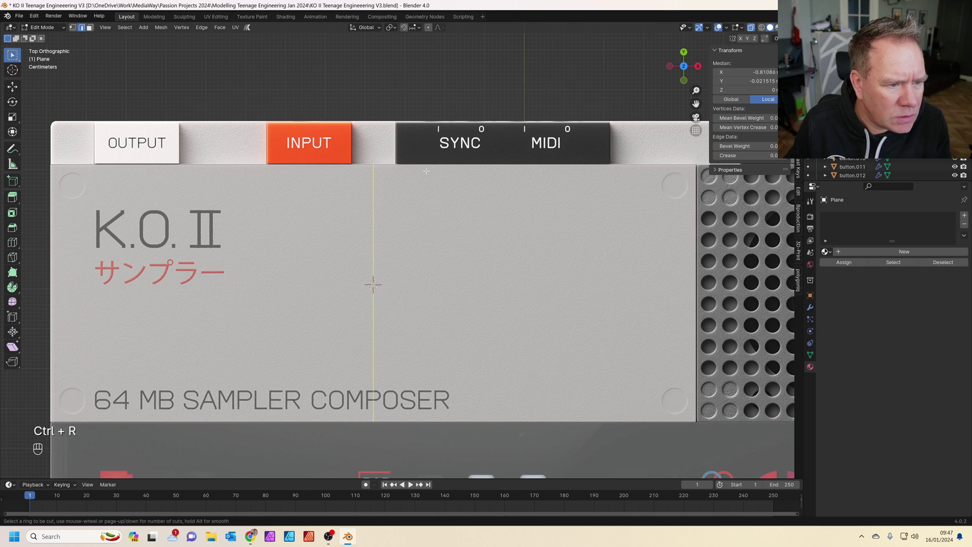
click(456, 218)
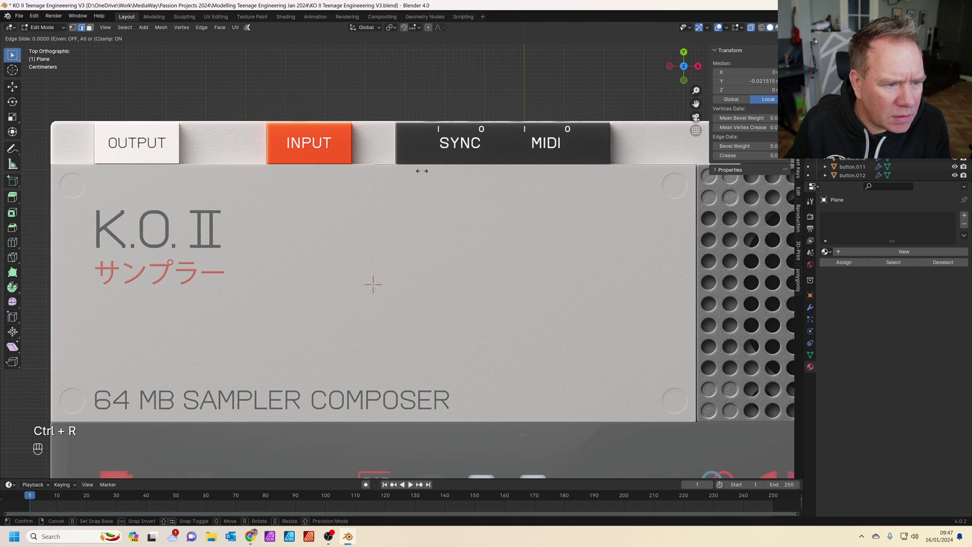
click(724, 190)
key(ctrl+r)
click(326, 175)
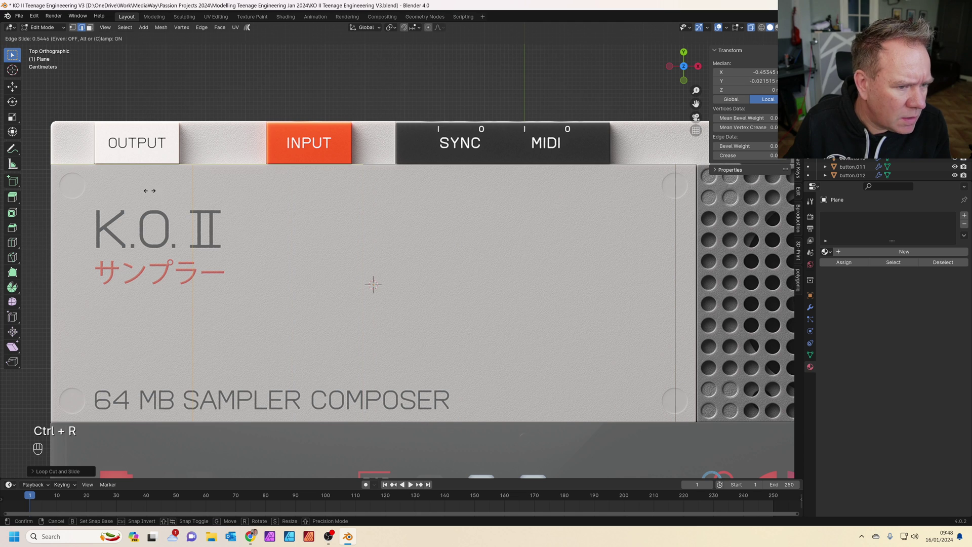
click(29, 262)
Add horizontal loop cuts through the centres of the upper and lower corner recesses.
key(ctrl+r)
click(668, 354)
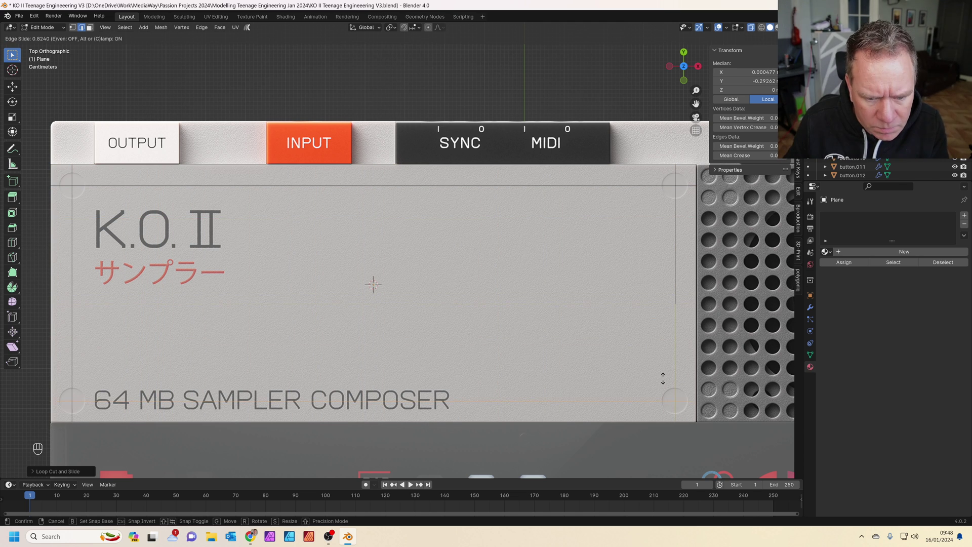
click(663, 377)
Vertex-bevel the loop-cut intersection at the upper right recess with 4 segments and a width of about 0.03 m.
scroll(606, 186, up, 1)
drag(593, 178, 605, 187)
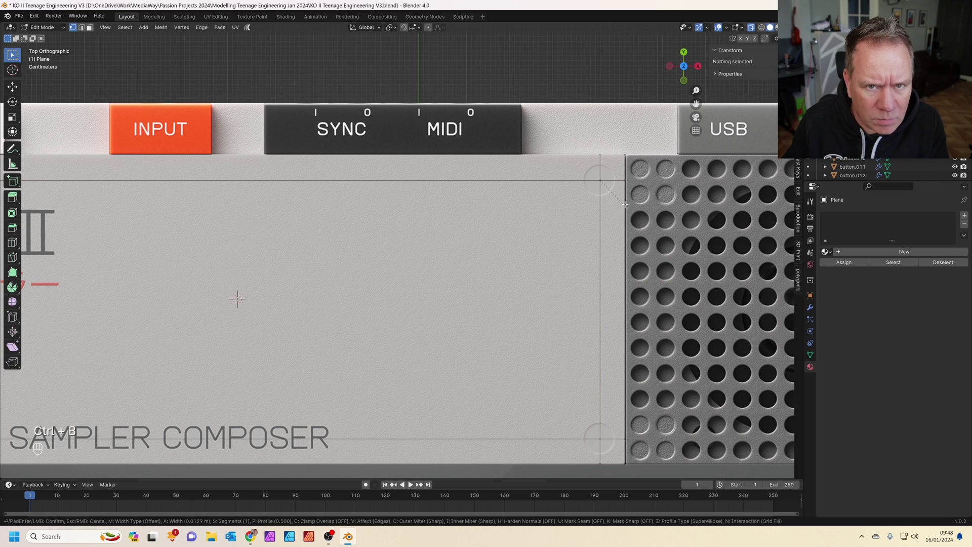
key(ctrl+shift+b)
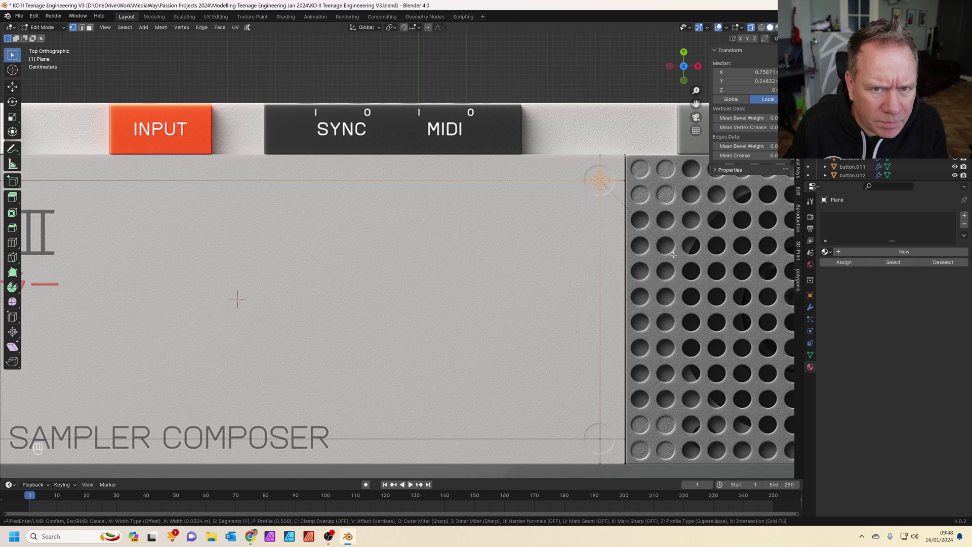
click(673, 255)
scroll(582, 233, up, 5)
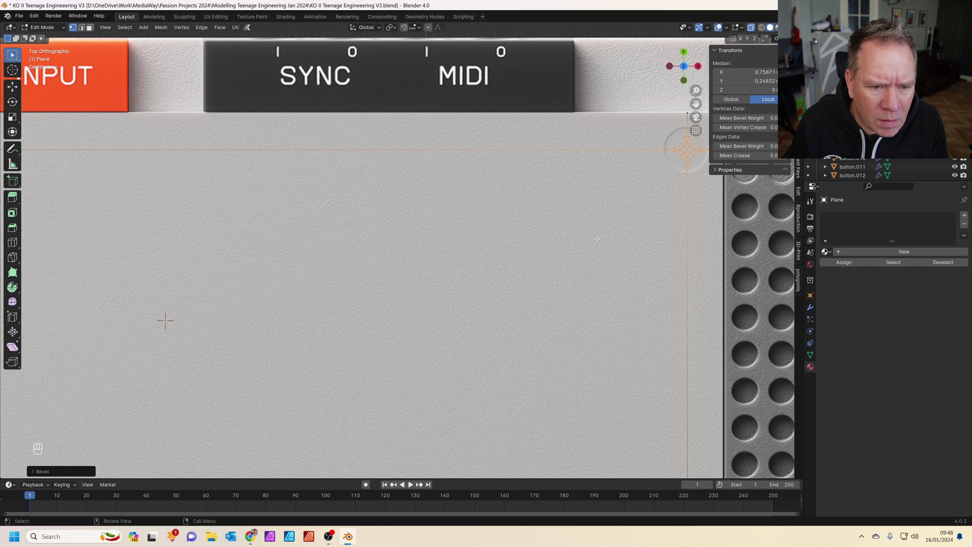
scroll(570, 227, up, 1)
shift+middle_drag(570, 227, 540, 252)
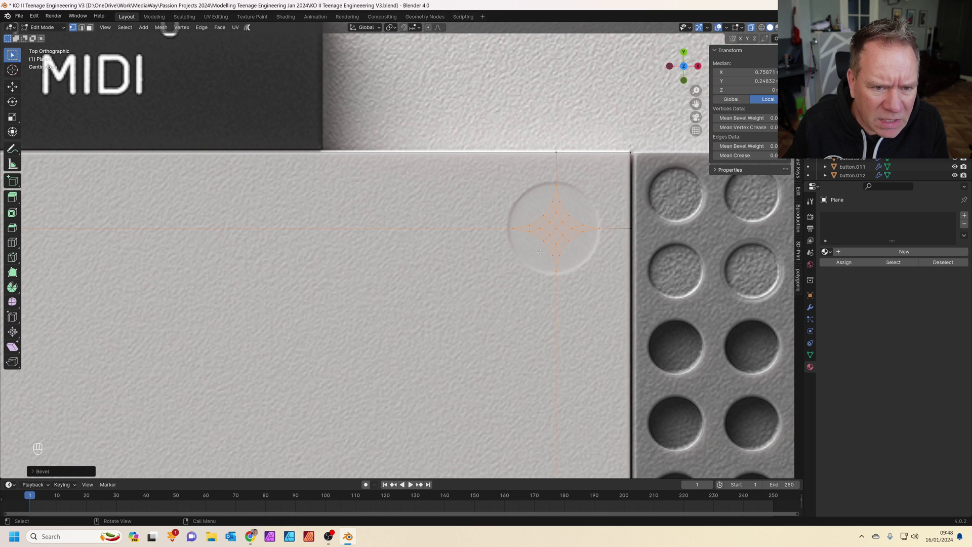
Switch to wireframe shading and turn the beveled vertices at the upper right recess into a circle with LoopTools.
click(762, 28)
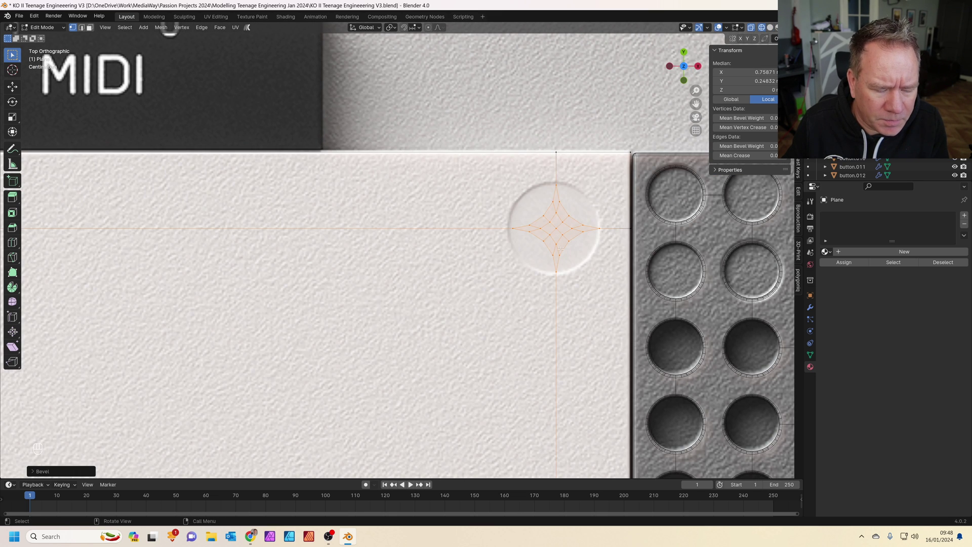
scroll(561, 249, up, 1)
shift+middle_drag(560, 250, 521, 280)
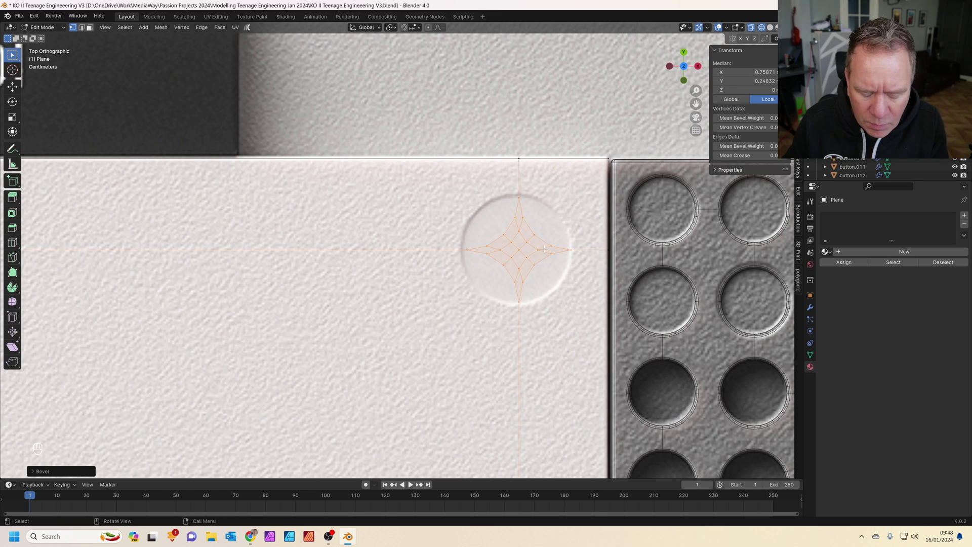
right_click(525, 241)
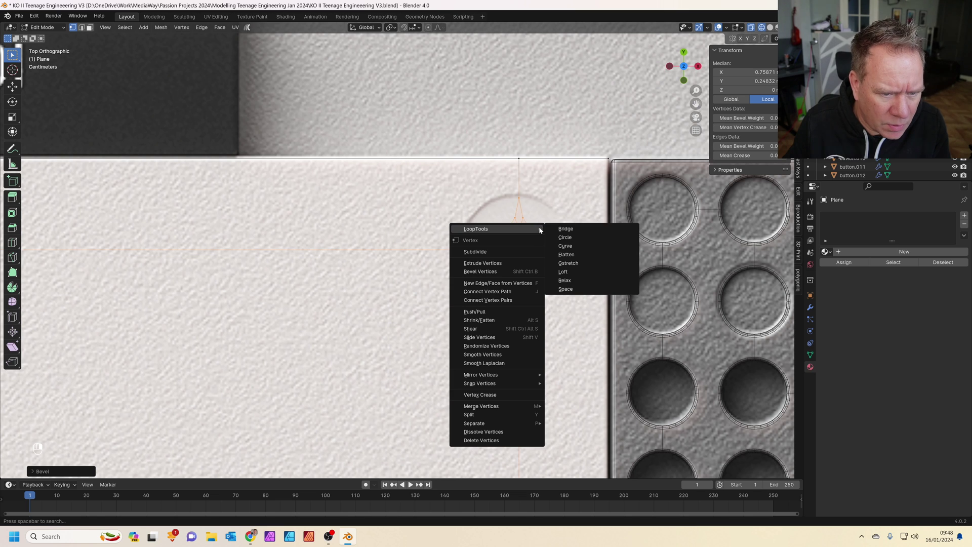
click(565, 236)
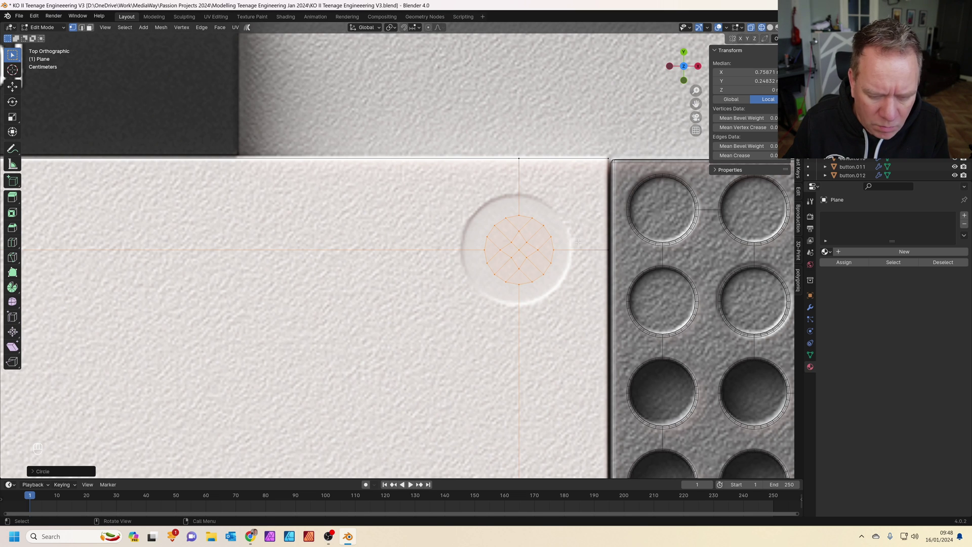
Scale the circle by about 1.64 and nudge it along X to match the upper right recess in the reference.
key(s)
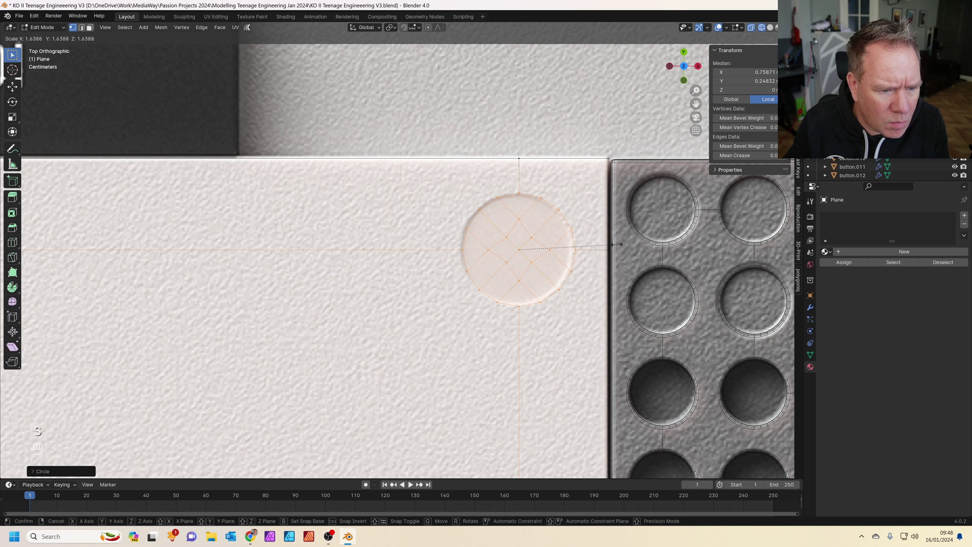
click(614, 244)
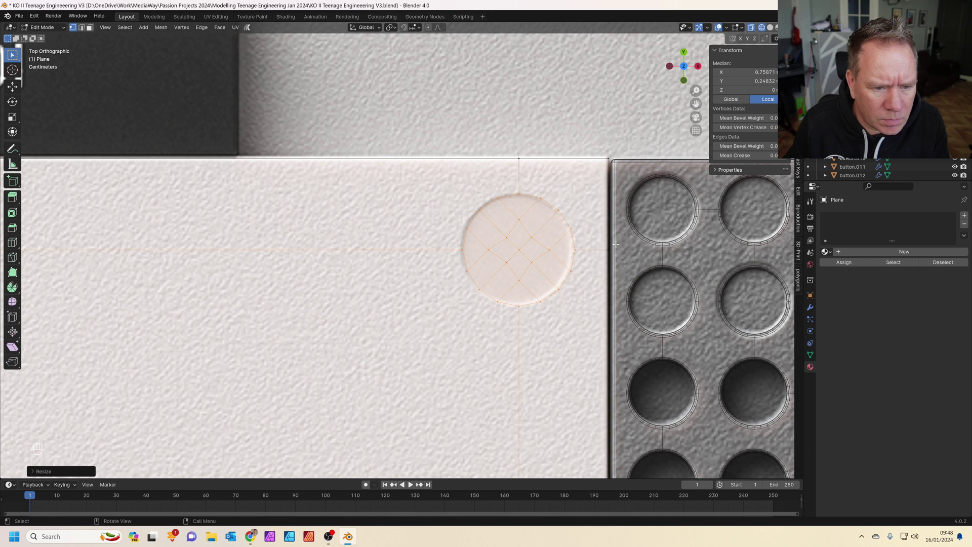
key(g)
key(x)
click(613, 244)
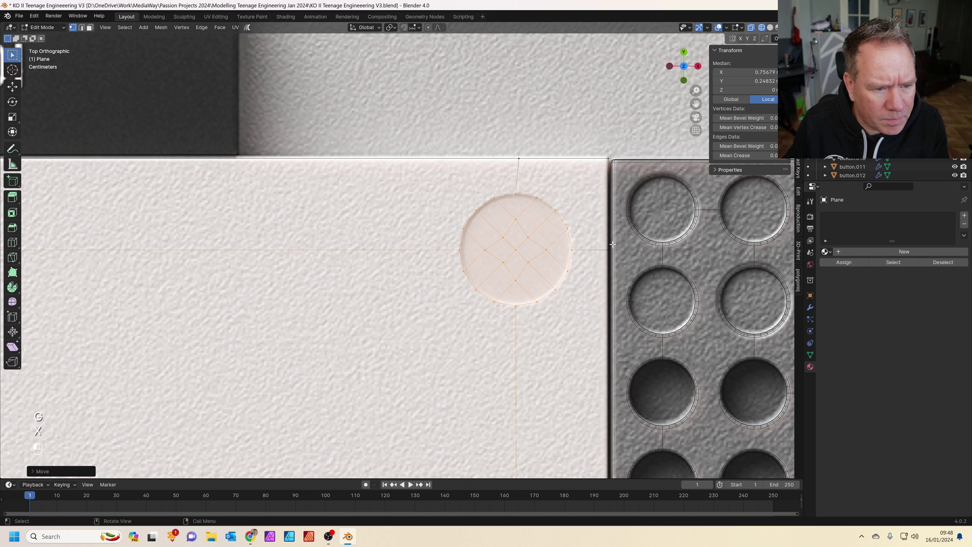
Select the loop-cut intersection vertices at the three remaining corner recesses, lower right, upper left and lower left.
scroll(611, 246, down, 5)
shift+middle_drag(455, 452, 601, 245)
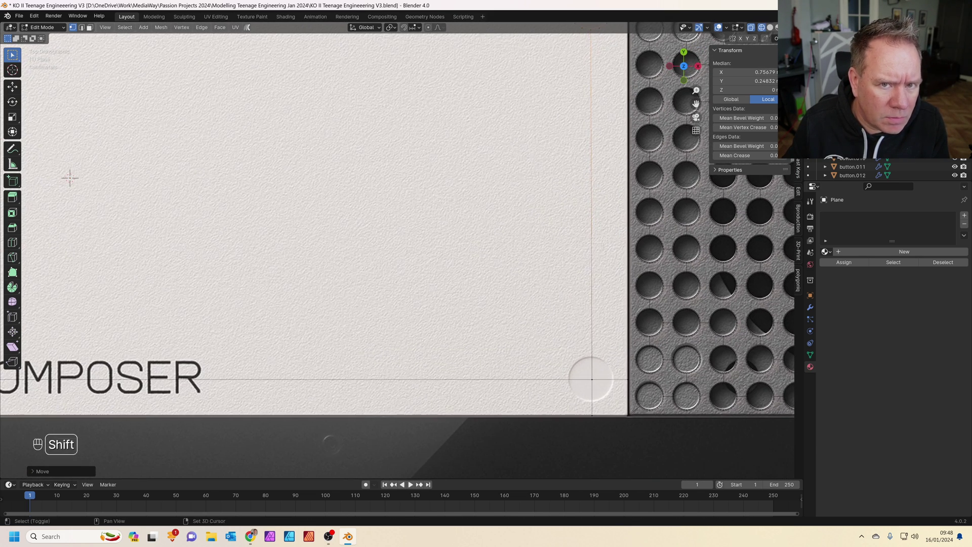
click(580, 356)
shift+middle_drag(580, 356, 2, 133)
shift+click(265, 73)
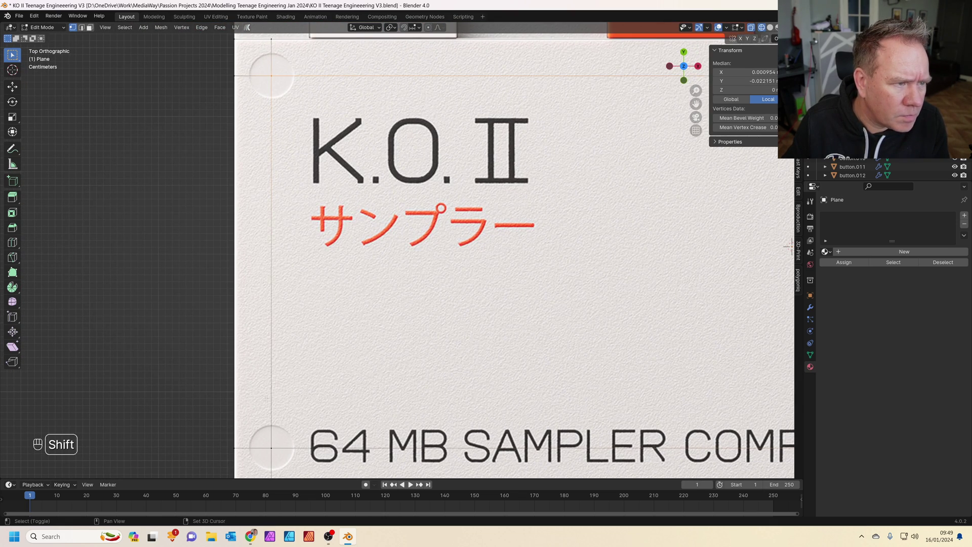
shift+click(266, 444)
scroll(347, 312, up, 2)
shift+middle_drag(348, 312, 424, 338)
scroll(423, 337, up, 2)
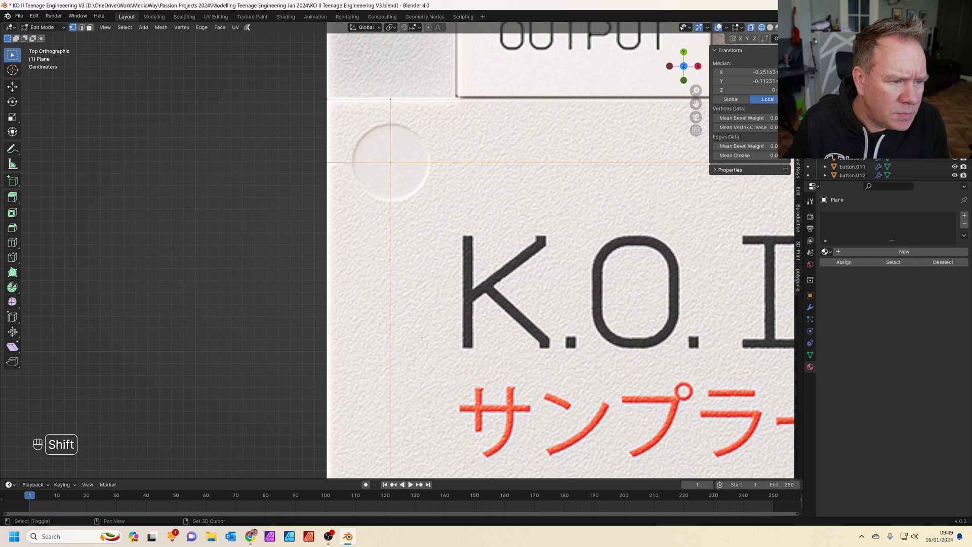
key(ctrl+shift+b)
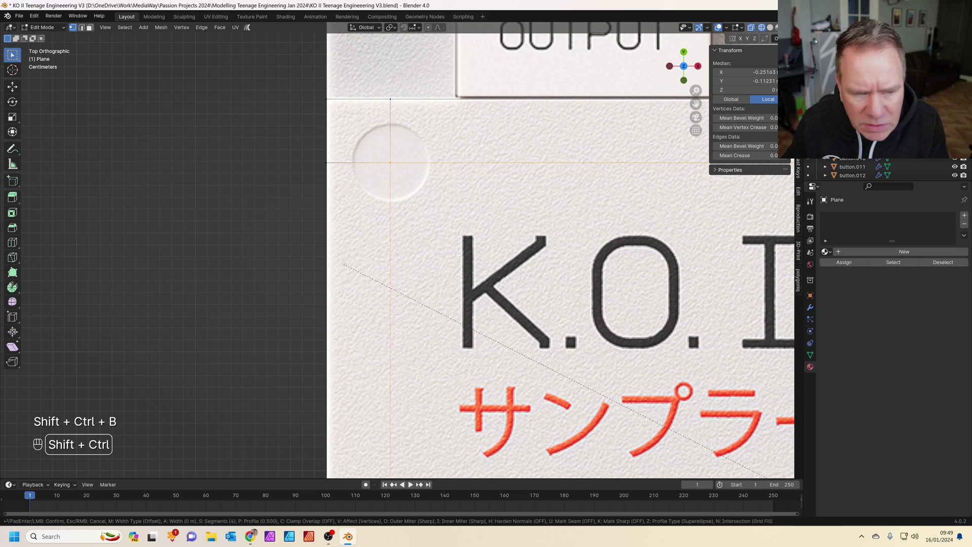
key(Escape)
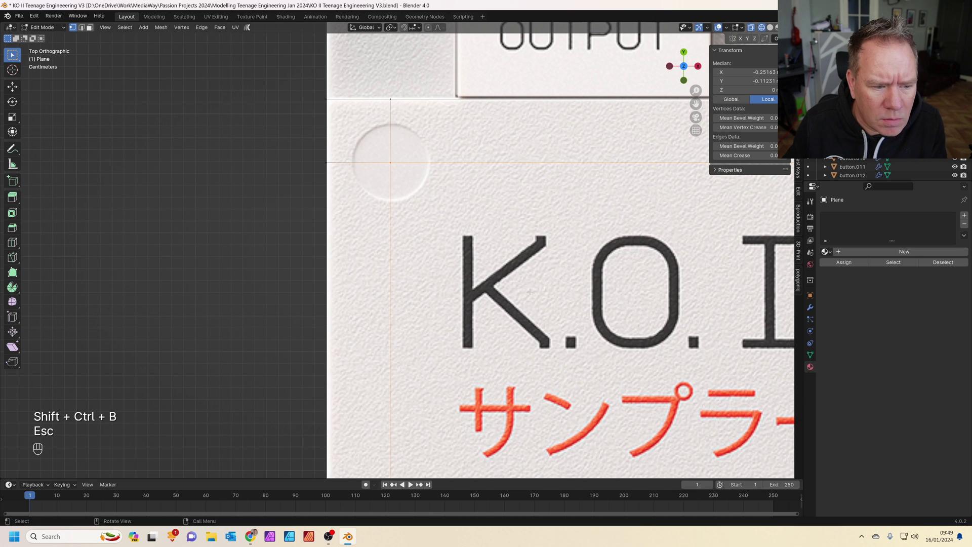
Vertex-bevel the three selected corner intersections together with 4 segments.
scroll(522, 287, down, 3)
shift+middle_drag(521, 287, 432, 261)
scroll(494, 233, down, 3)
key(ctrl+shift+b)
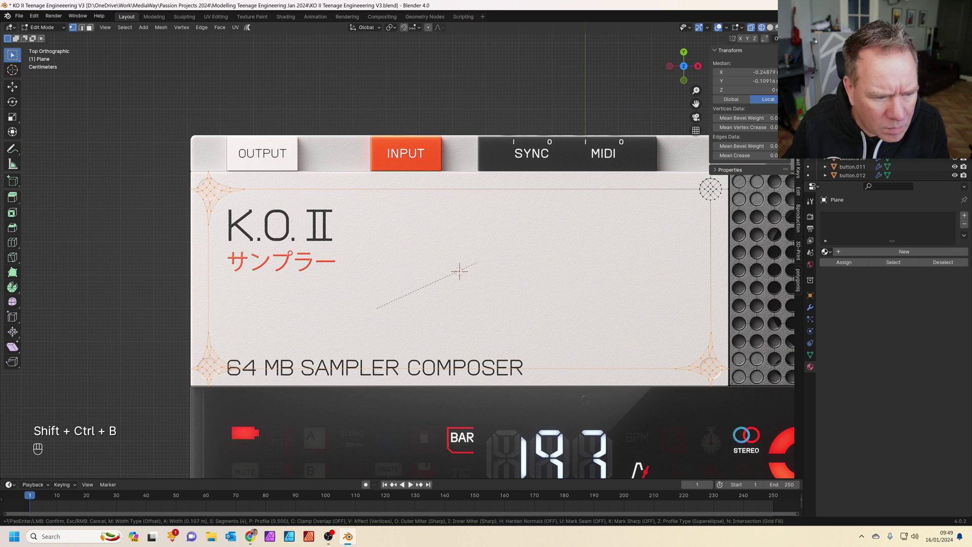
key(Escape)
key(KP_Decimal)
right_click(413, 231)
mouse_move(413, 231)
click(466, 236)
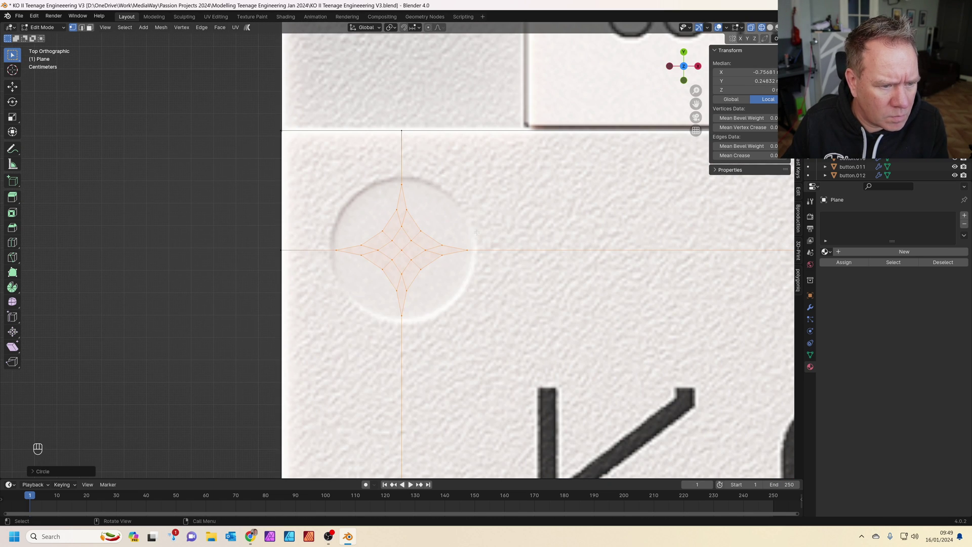
scroll(466, 235, down, 3)
right_click(418, 249)
mouse_move(418, 249)
click(460, 257)
key(s)
key(Escape)
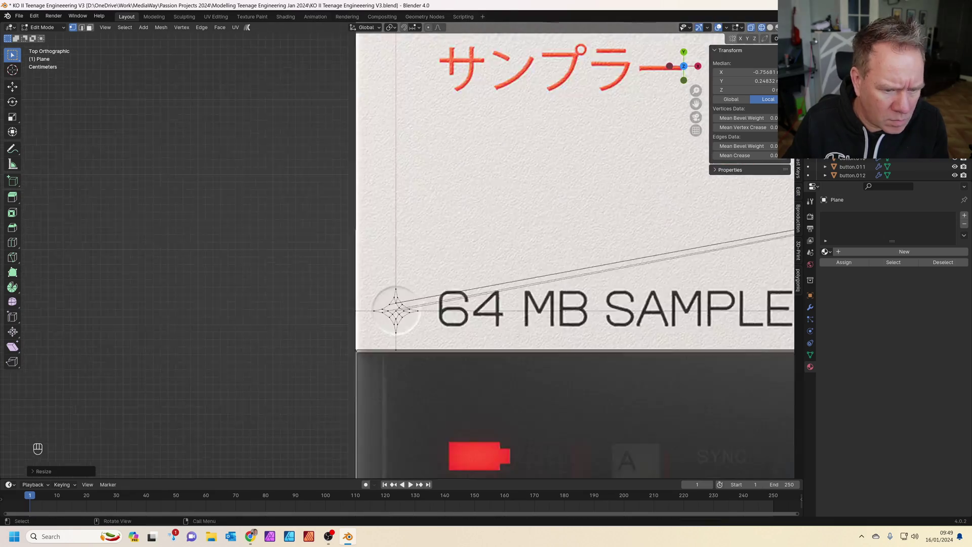
key(ctrl+z)
key(ctrl+z)
key(ctrl+z)
key(ctrl+z)
key(ctrl+z)
Turn each of the three remaining beveled corners into a circle with LoopTools and scale it about 1.64 to match its recess.
scroll(419, 242, up, 4)
right_click(418, 240)
key(Escape)
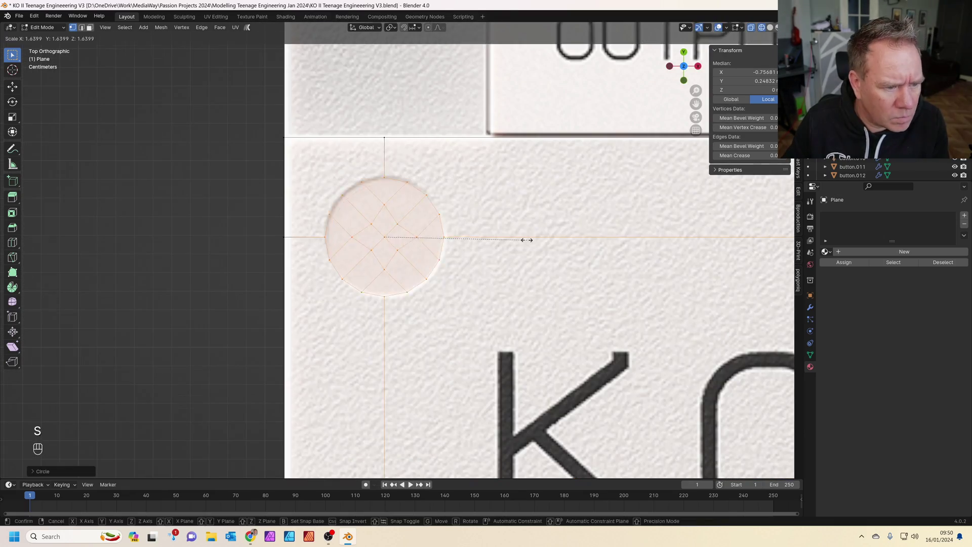
scroll(418, 241, down, 3)
shift+middle_drag(418, 241, 24, 186)
click(498, 368)
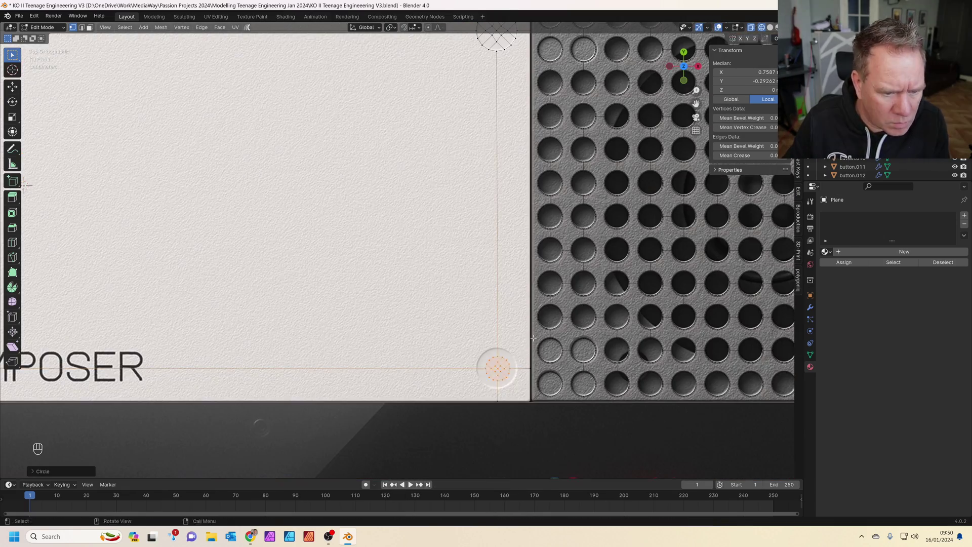
scroll(510, 305, down, 3)
In face select mode, delete the faces inside the lower right corner circle.
key(3)
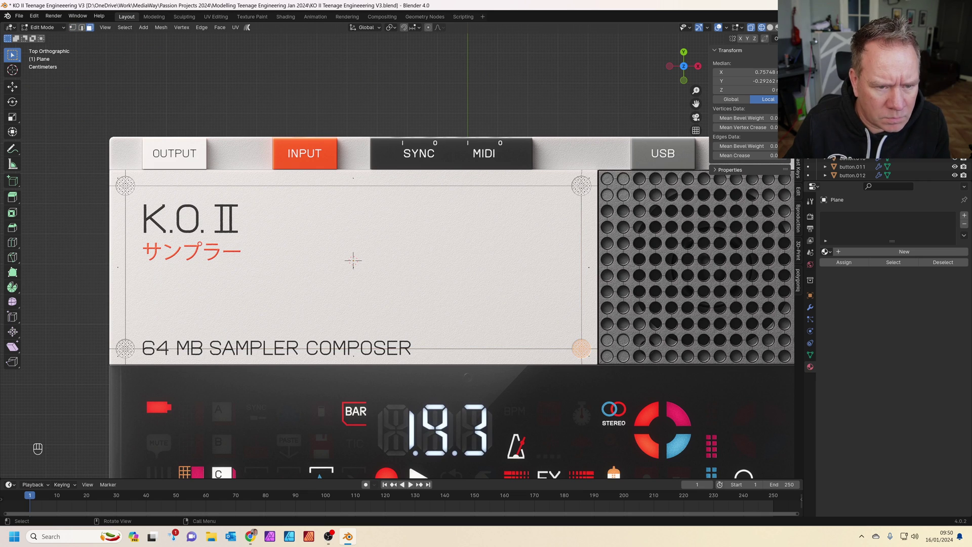
shift+middle_drag(622, 328, 479, 266)
scroll(556, 293, up, 3)
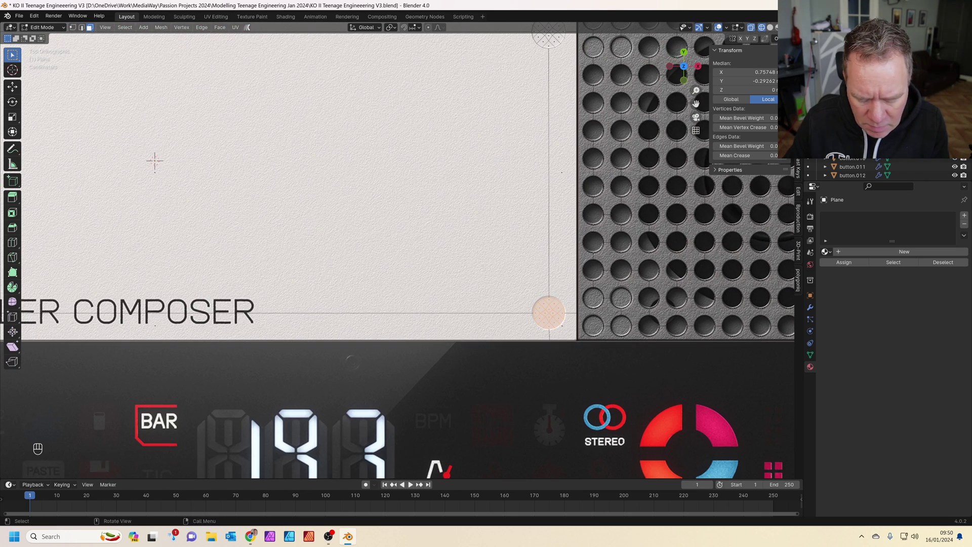
key(x)
click(476, 285)
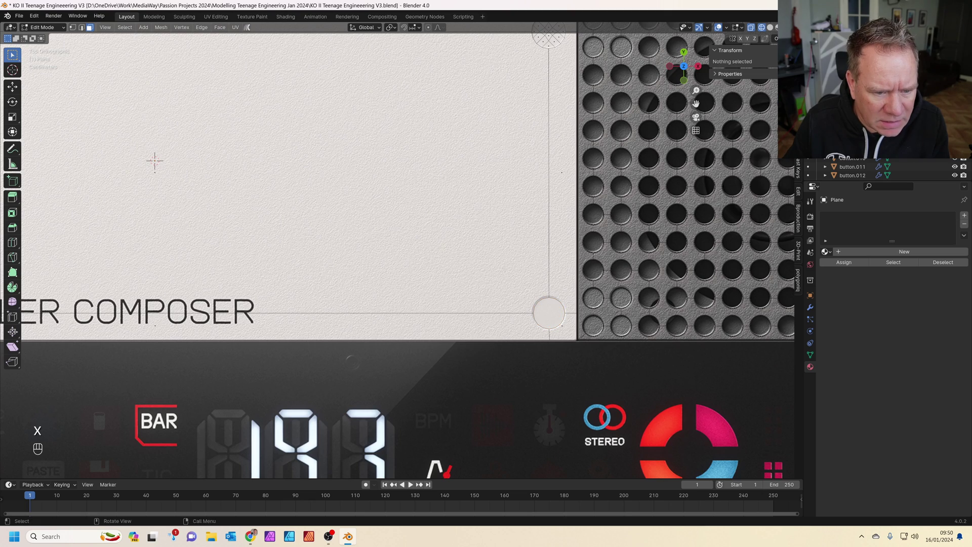
Delete the faces inside the remaining upper right, upper left and lower left corner circles of the top panel, and return to Object Mode.
shift+middle_drag(545, 46, 535, 210)
scroll(519, 213, up, 2)
right_click(551, 198)
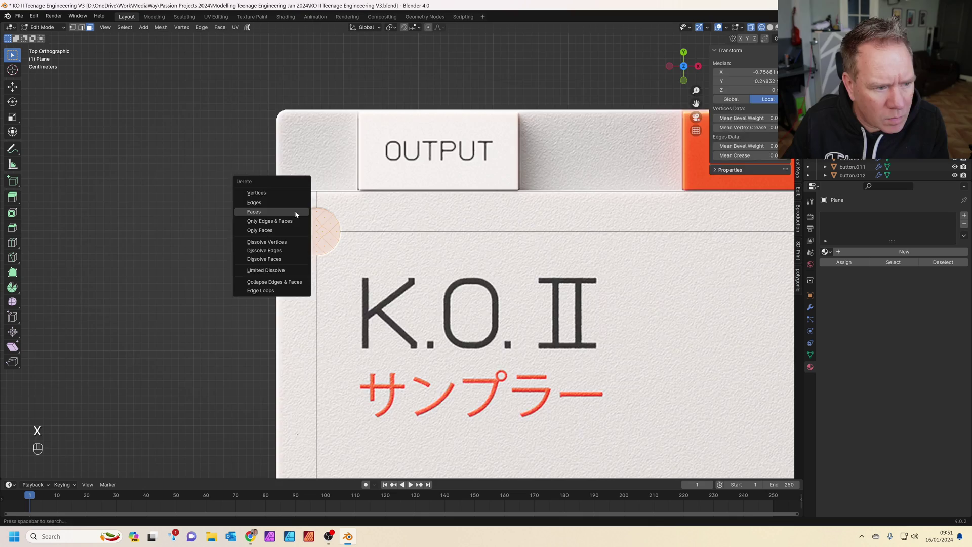
click(324, 210)
scroll(371, 346, up, 2)
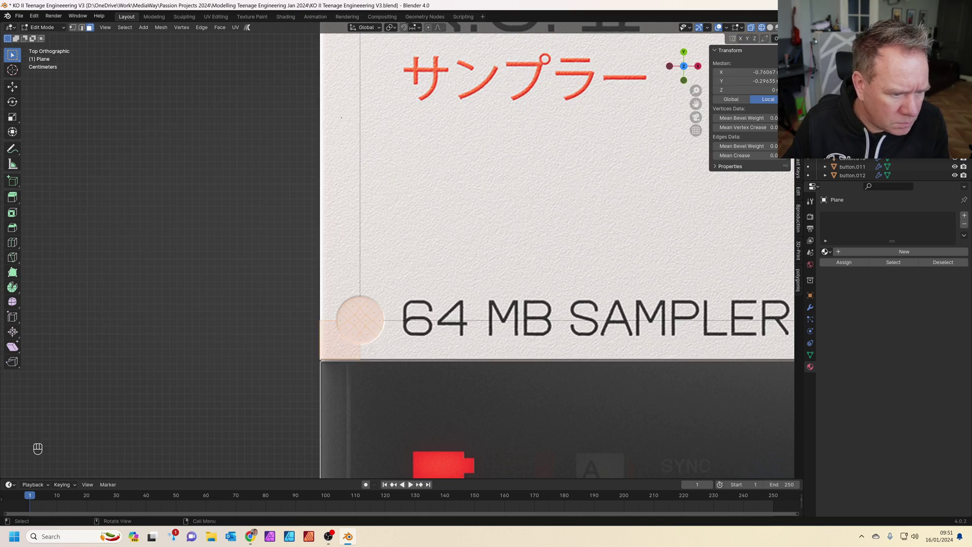
key(x)
click(350, 345)
scroll(354, 344, down, 6)
key(Tab)
Switch the viewport shading and examine the new top panel, its corner holes and the rest of the sampler from several angles.
key(z)
scroll(562, 221, down, 3)
mouse_move(646, 351)
middle_down()
mouse_move(534, 244)
mouse_move(512, 293)
middle_up()
scroll(536, 253, down, 3)
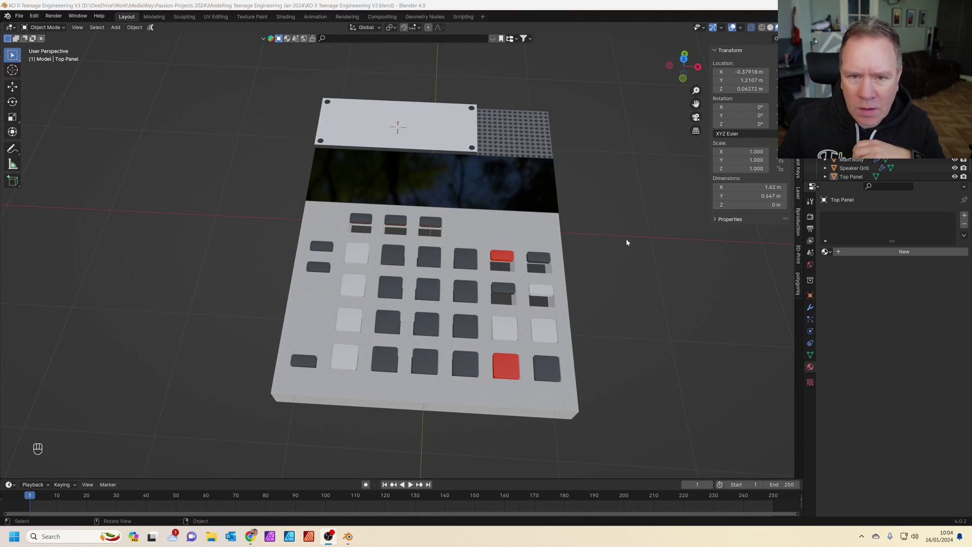
middle_drag(627, 239, 391, 259)
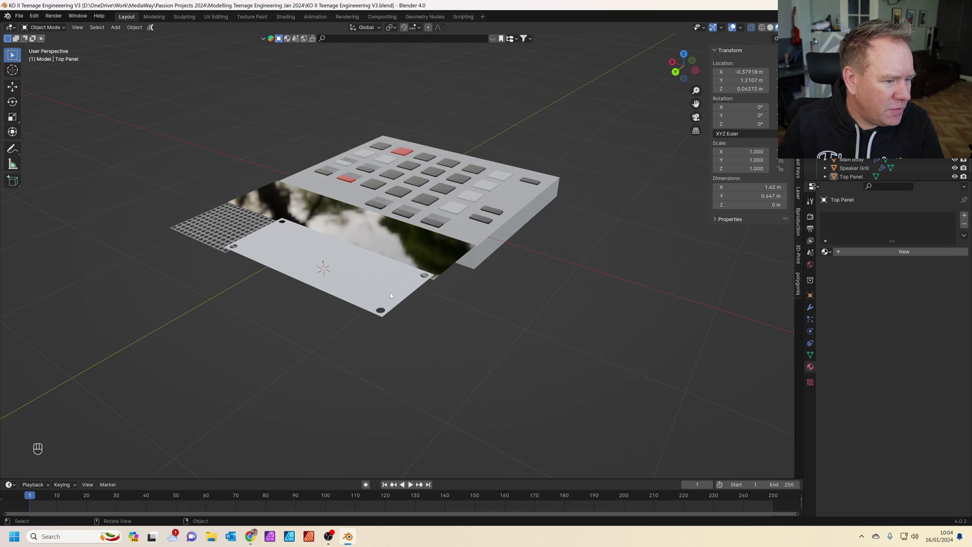
middle_drag(390, 292, 379, 286)
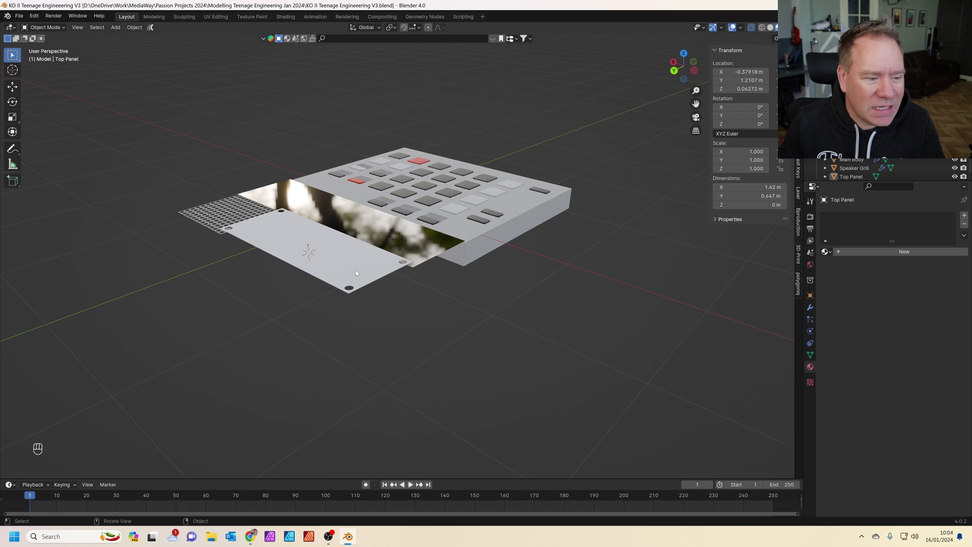
middle_drag(357, 271, 408, 275)
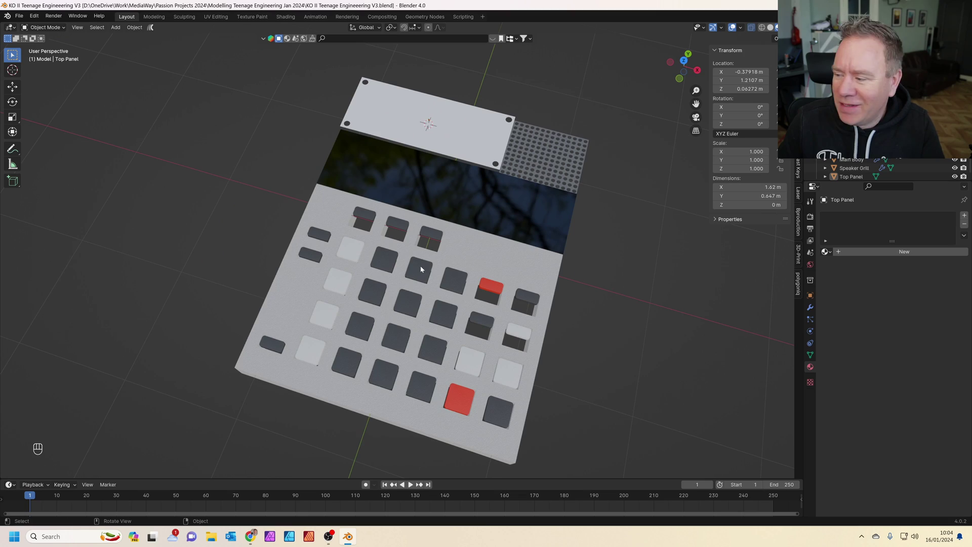
shift+middle_drag(426, 226, 451, 260)
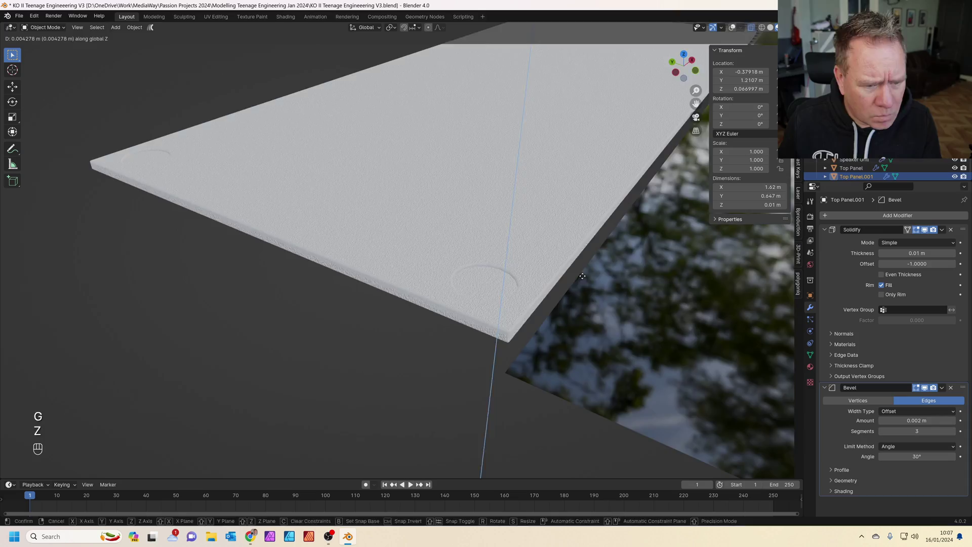
key(KP_1)
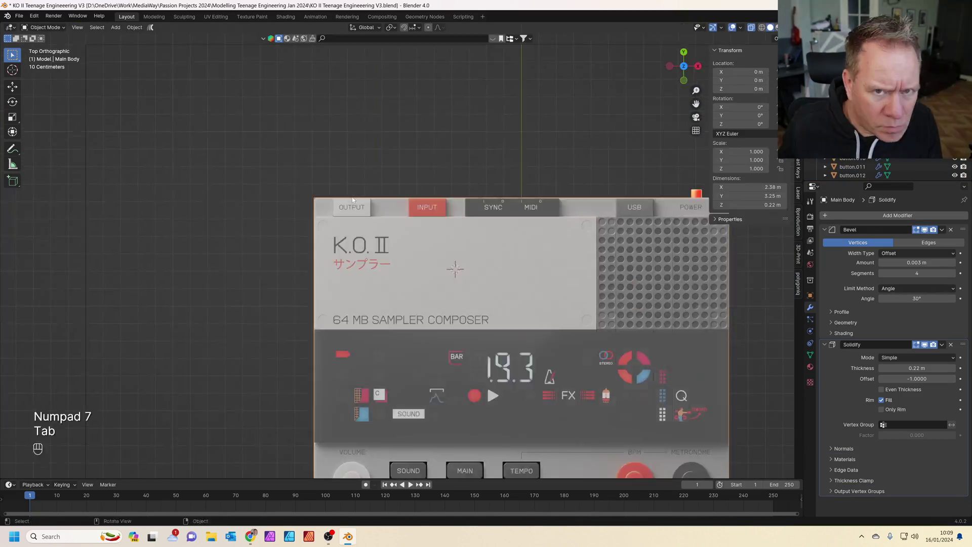
click(811, 367)
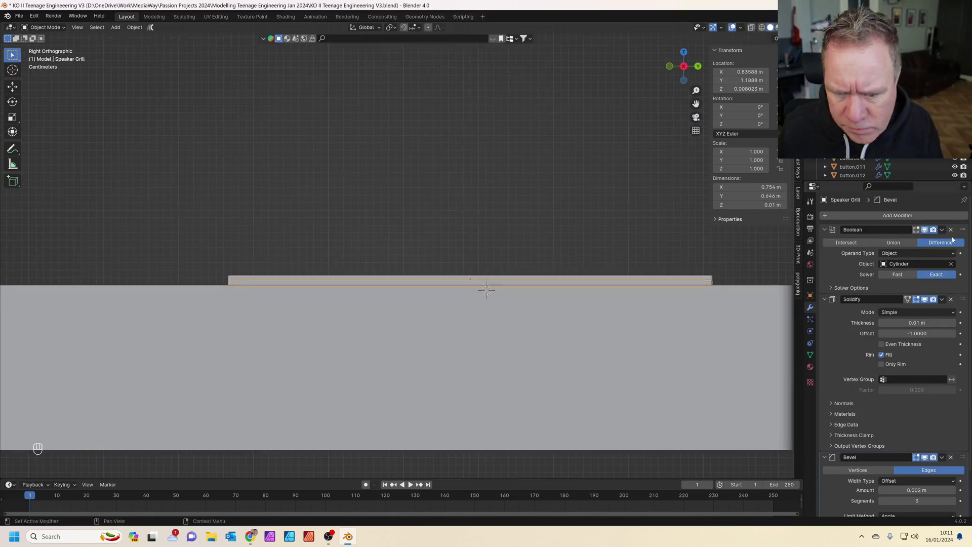
key(s)
key(y)
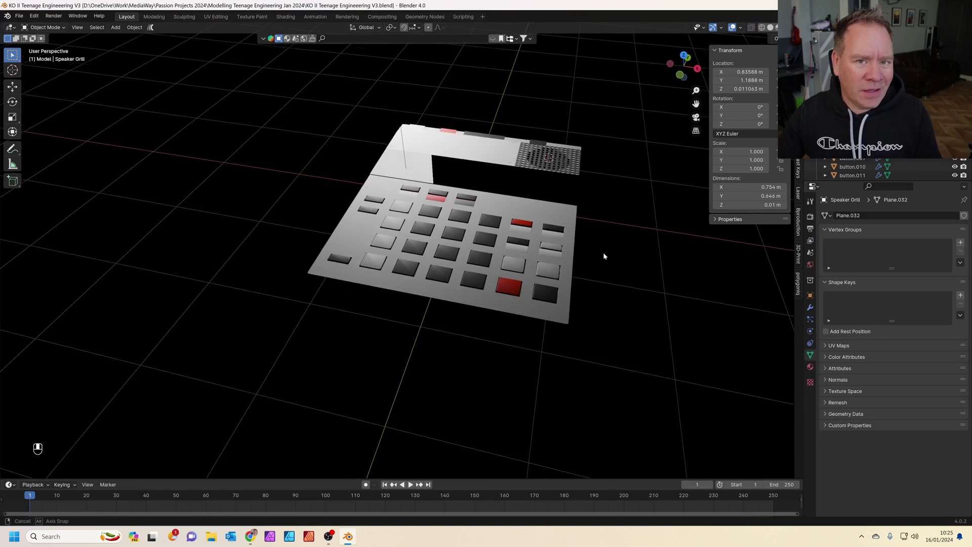
Examine the lit model's body, speaker grill and recessed buttons from several angles and close up.
middle_drag(604, 256, 666, 241)
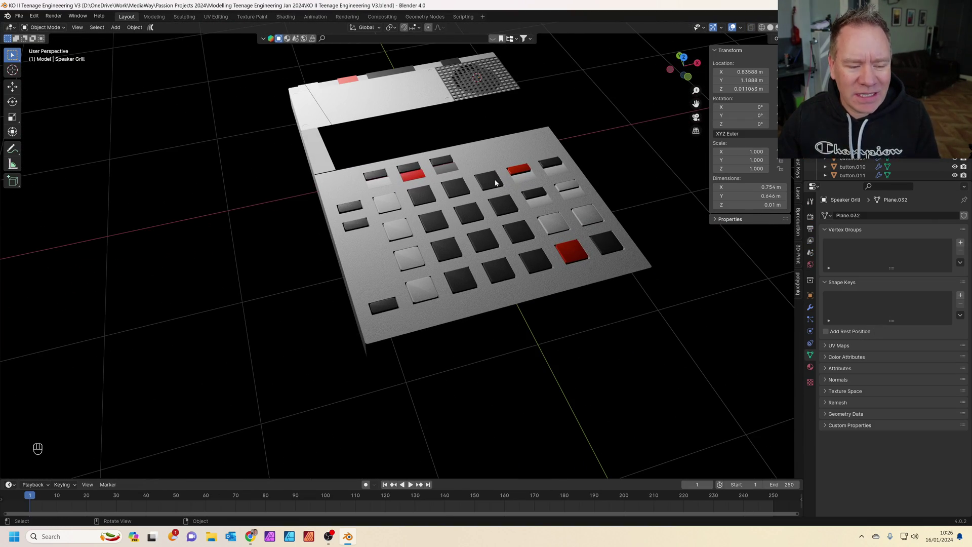
shift+middle_drag(495, 182, 367, 244)
middle_drag(472, 250, 369, 169)
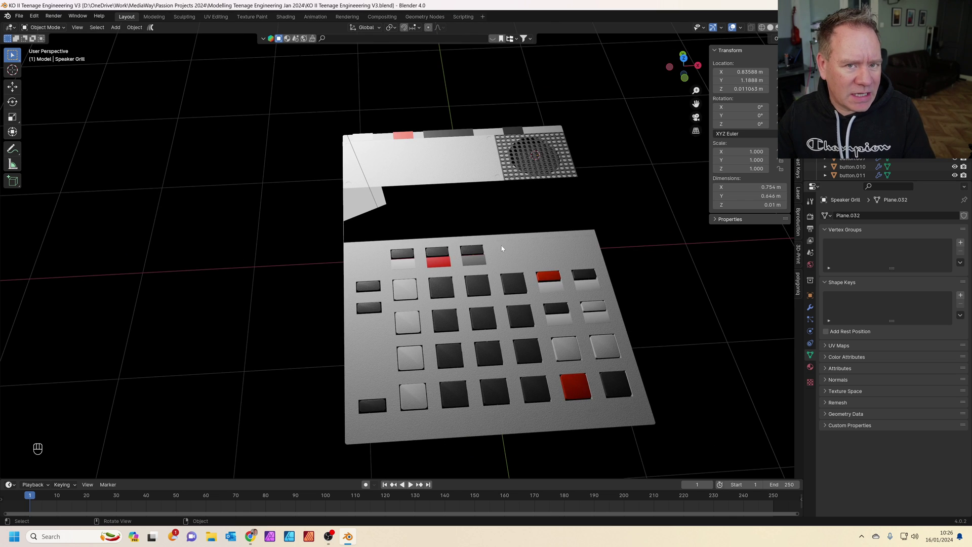
scroll(502, 248, up, 8)
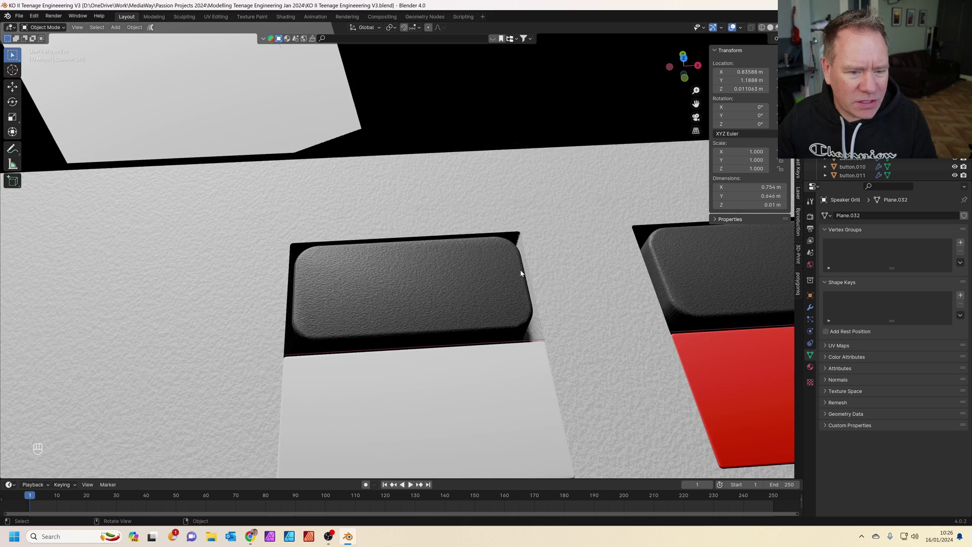
scroll(520, 270, down, 8)
scroll(475, 268, down, 3)
mouse_move(476, 268)
shift+middle_down()
mouse_move(522, 309)
mouse_move(486, 288)
mouse_move(483, 271)
shift+middle_up()
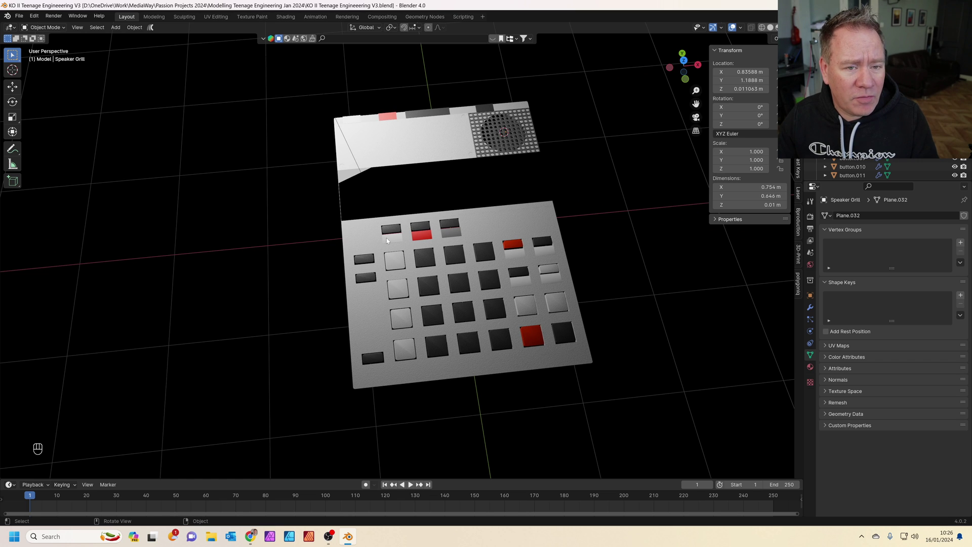
Make the reference image collection visible and hide the model collection.
click(954, 101)
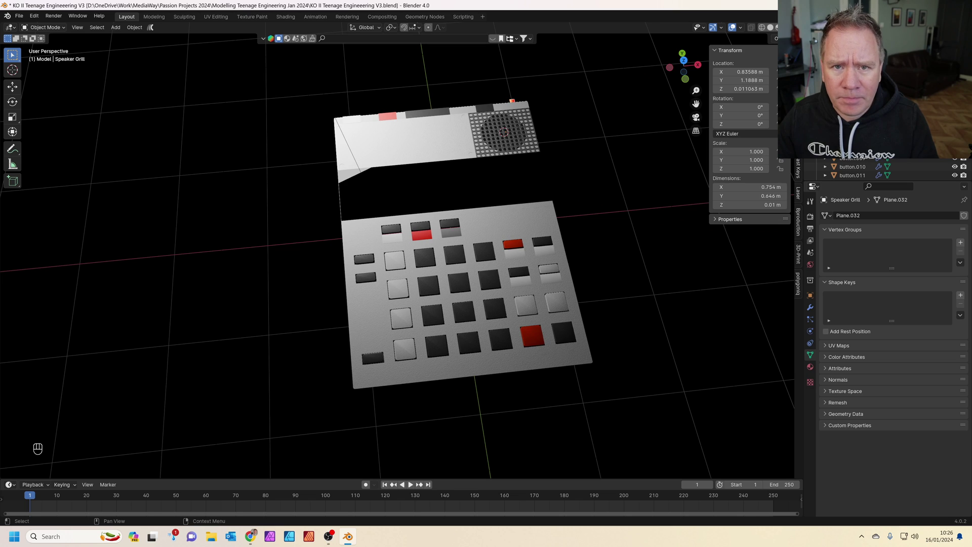
click(954, 72)
Examine the printed labels, symbols and button lettering on the reference image, in perspective and from directly above.
scroll(468, 206, up, 8)
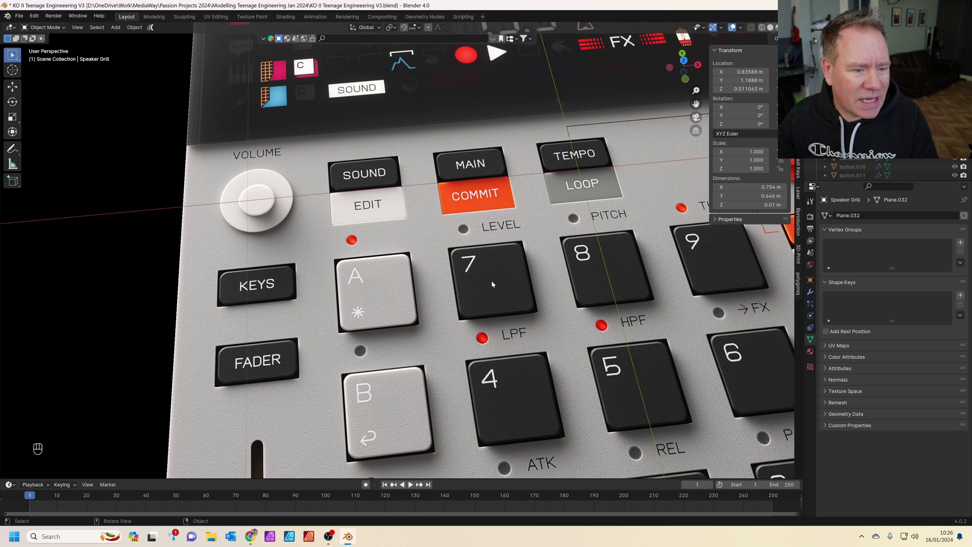
scroll(500, 324, down, 5)
shift+middle_drag(501, 324, 332, 297)
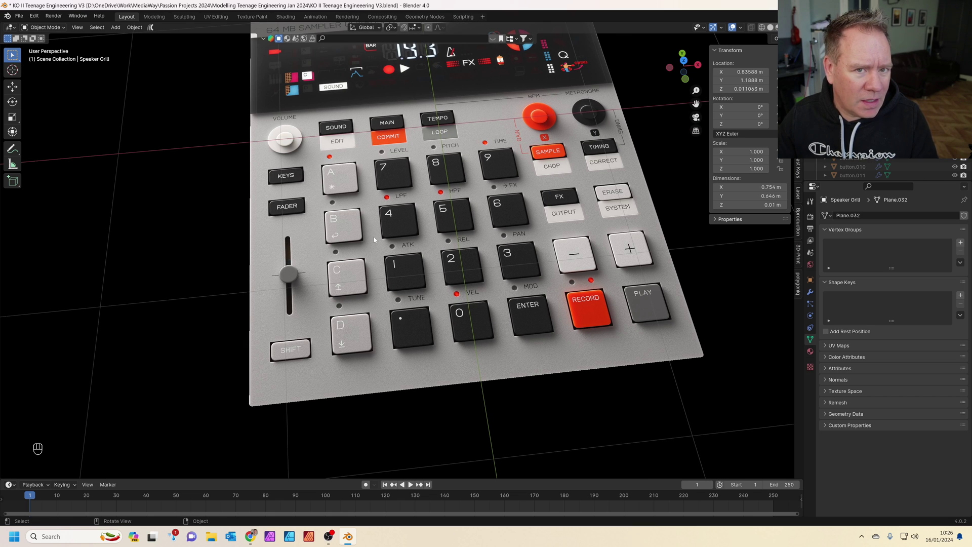
middle_drag(437, 215, 513, 208)
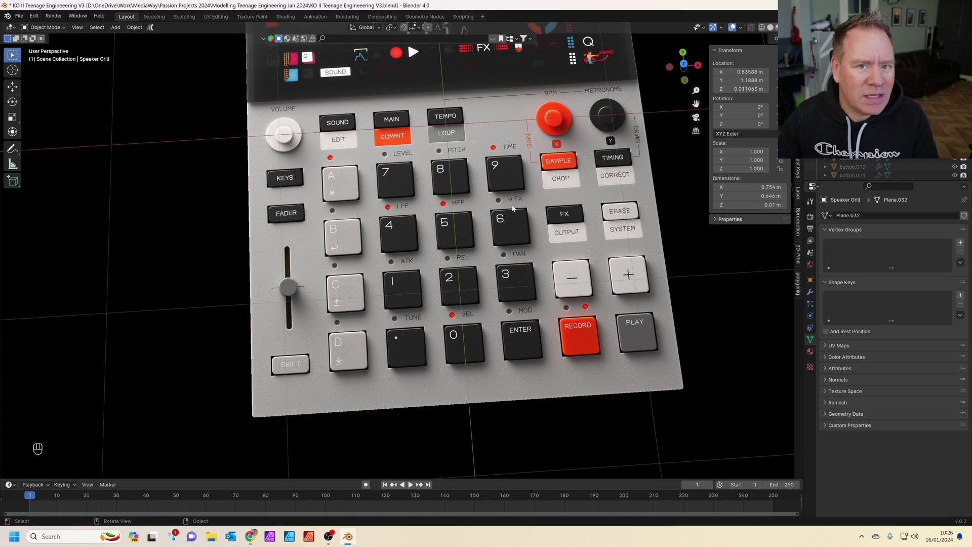
middle_drag(590, 177, 575, 234)
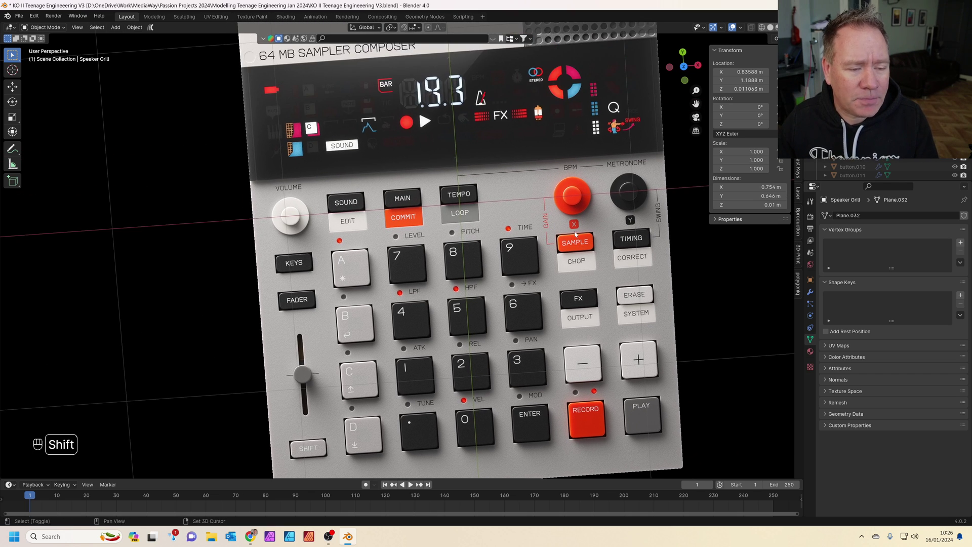
shift+middle_drag(599, 176, 592, 217)
key(KP_7)
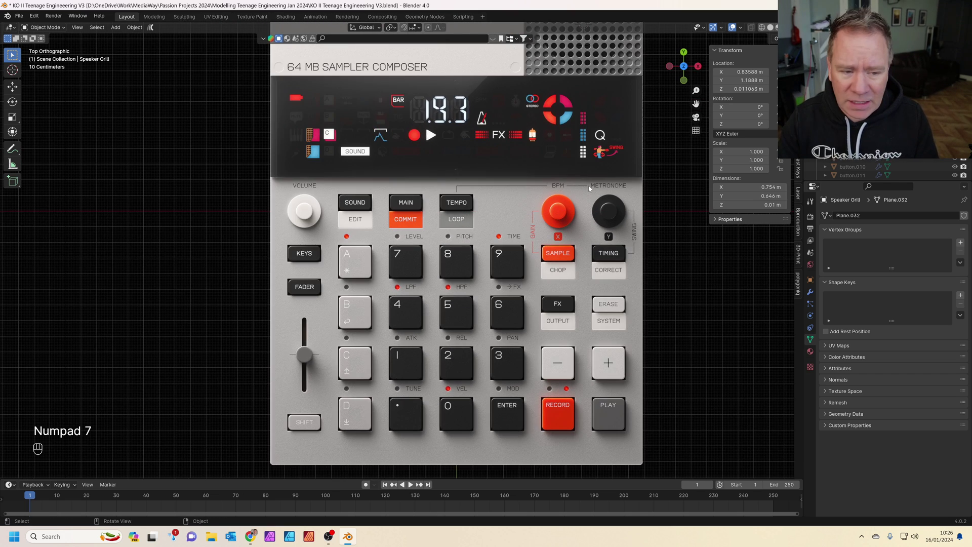
scroll(580, 193, down, 1)
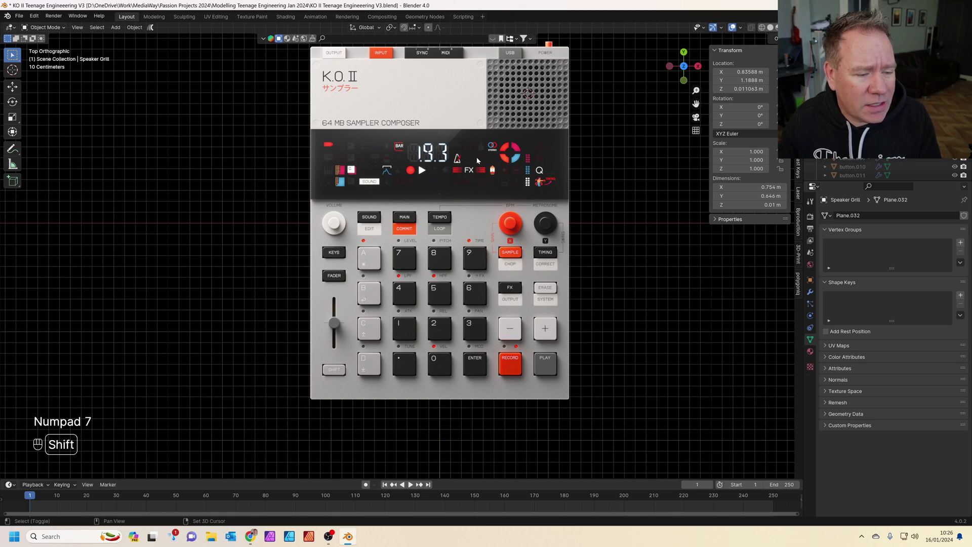
shift+middle_drag(476, 151, 509, 169)
scroll(594, 170, up, 5)
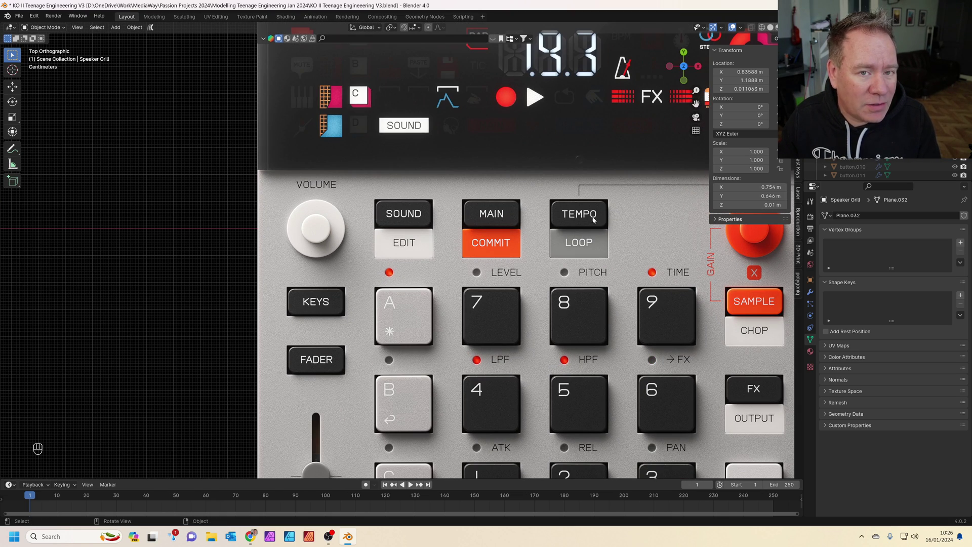
scroll(594, 220, down, 2)
mouse_move(615, 262)
shift+middle_down()
mouse_move(516, 196)
mouse_move(608, 260)
shift+middle_up()
scroll(548, 210, down, 2)
scroll(548, 210, up, 1)
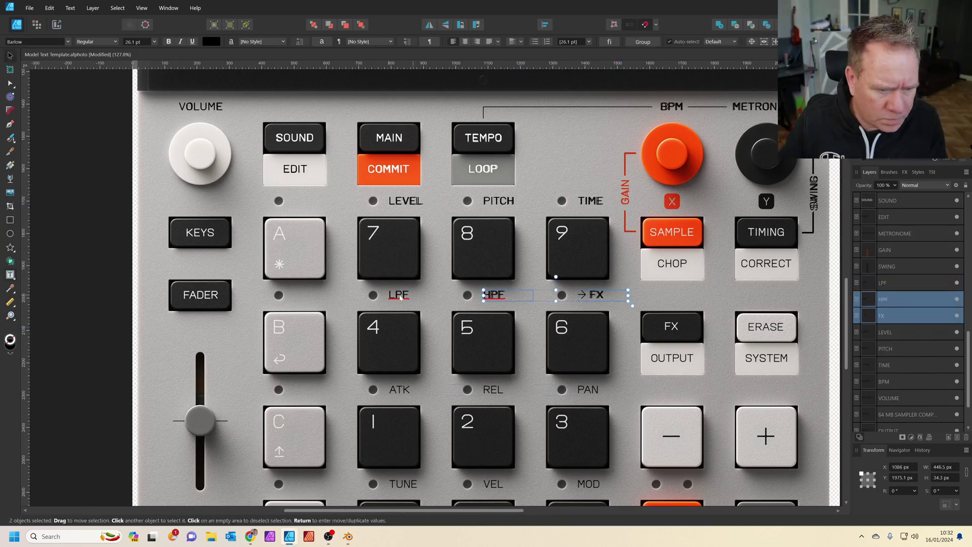
In Affinity Designer, open the character settings for the letter A text on the A button in the Model Text Template.
scroll(600, 378, down, 3)
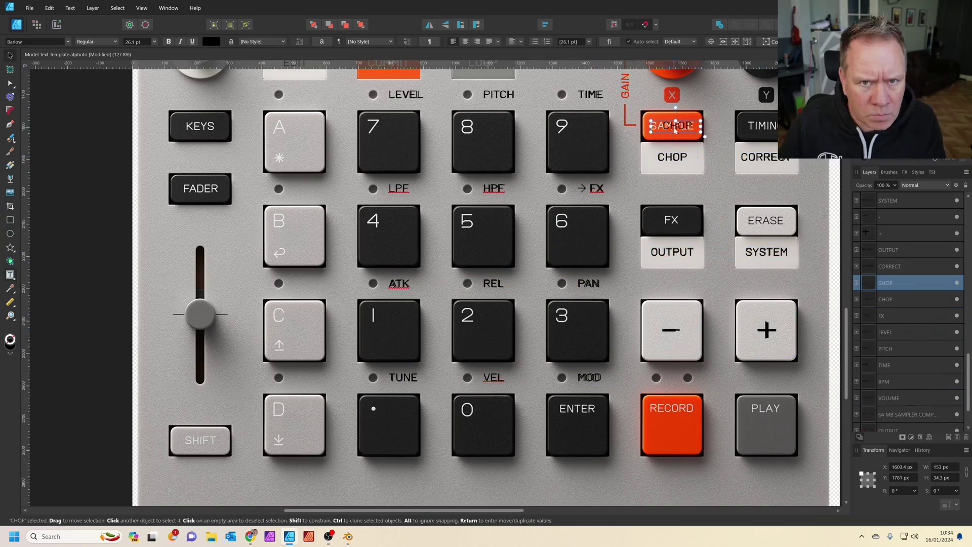
ctrl+scroll(516, 111, up, 3)
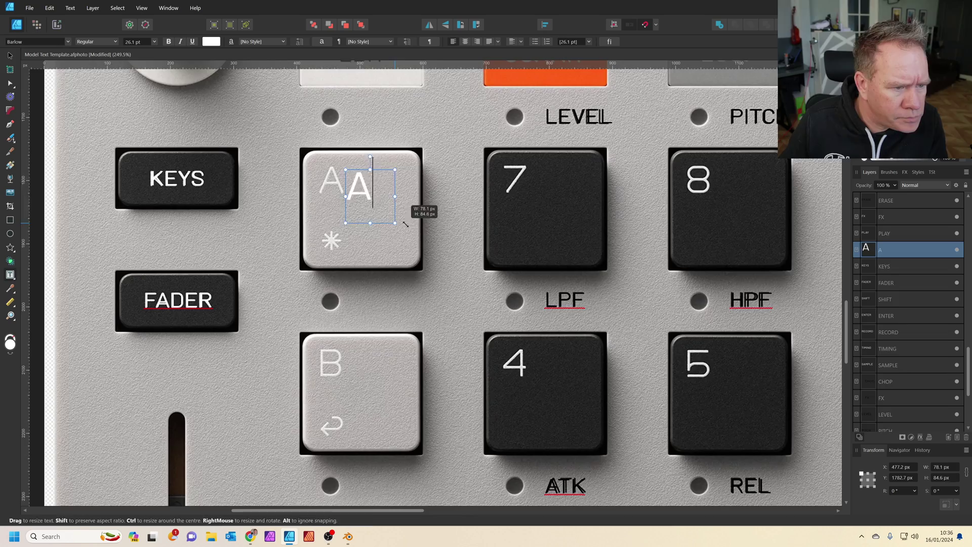
key(ctrl+t)
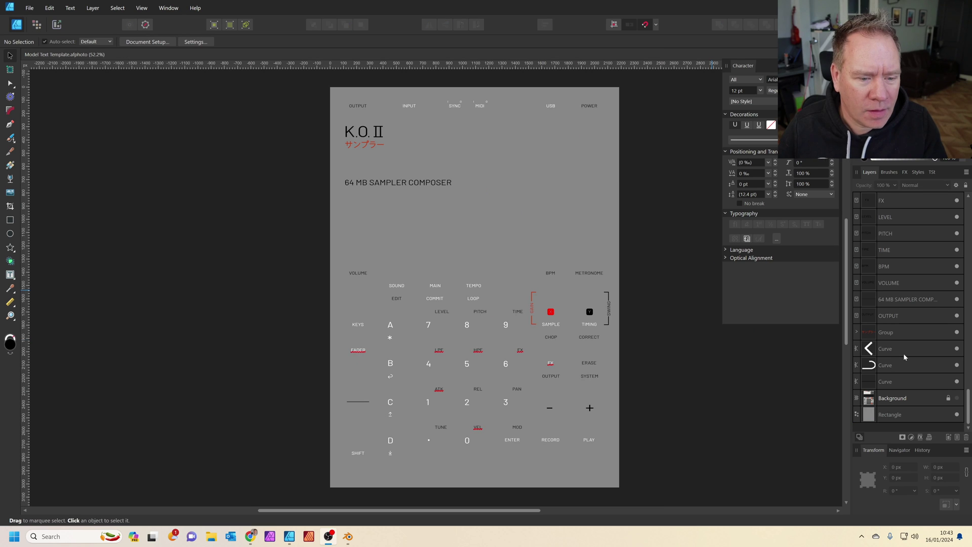
Review the text labels and symbols of the template on the grey backdrop, and toggle the Background reference layer's visibility.
scroll(504, 322, up, 2)
scroll(512, 357, down, 2)
ctrl+scroll(514, 337, up, 3)
ctrl+scroll(481, 248, down, 2)
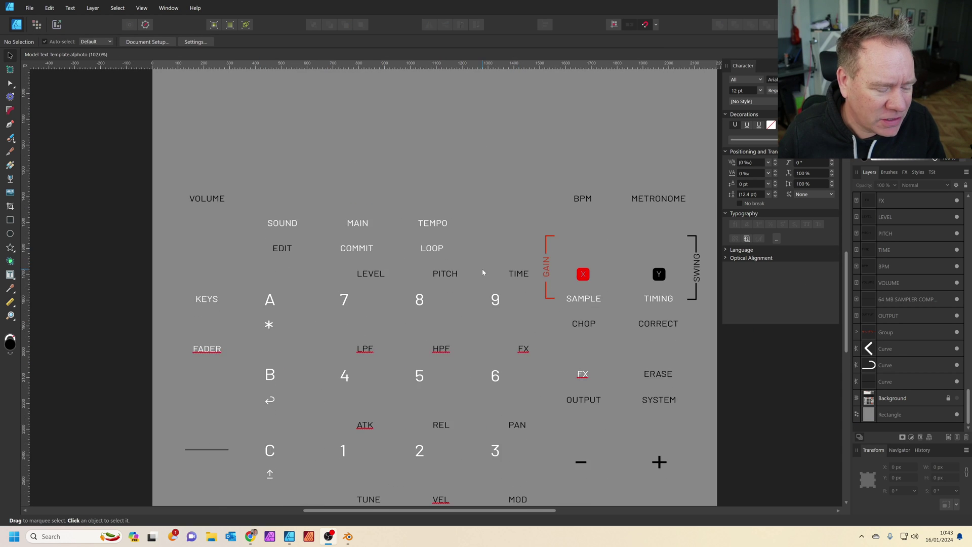
scroll(485, 250, up, 4)
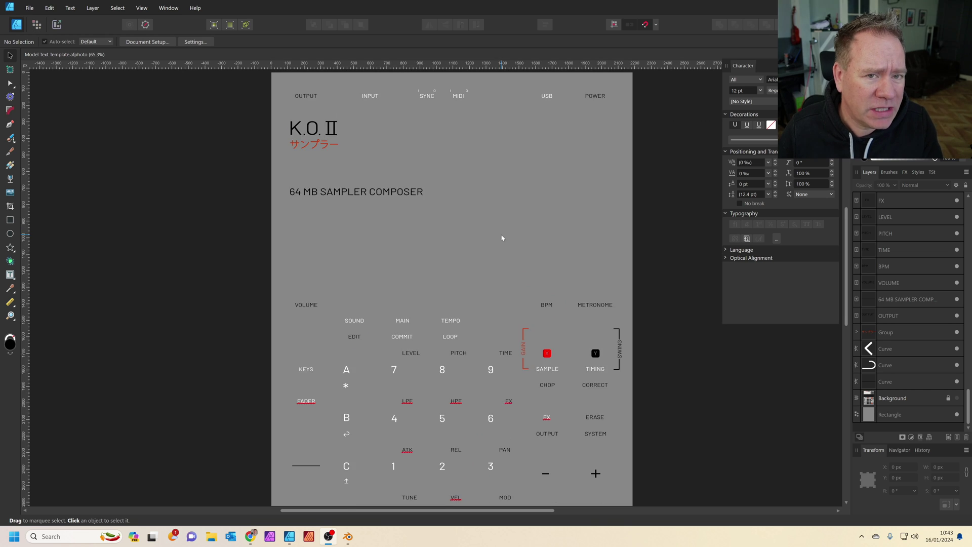
scroll(495, 234, down, 3)
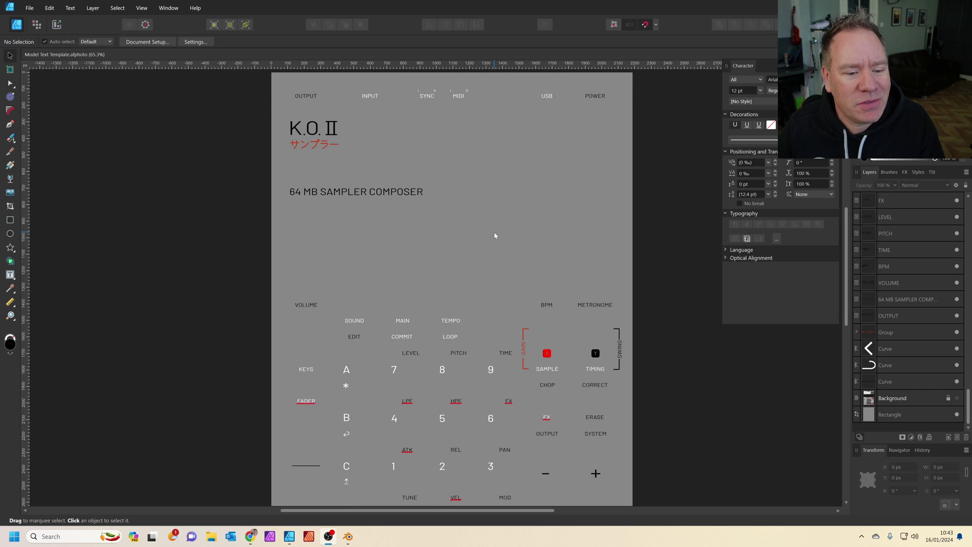
scroll(498, 224, up, 2)
scroll(499, 225, up, 1)
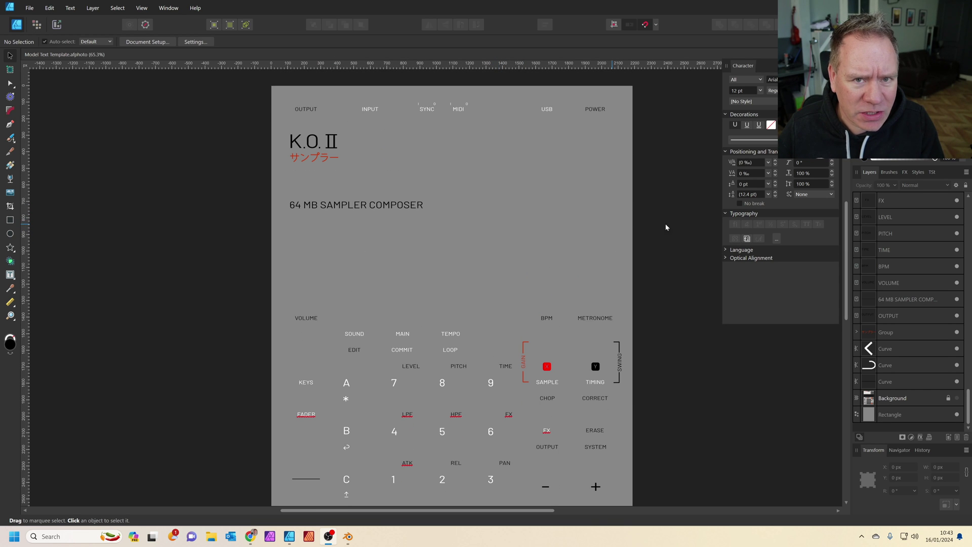
click(957, 398)
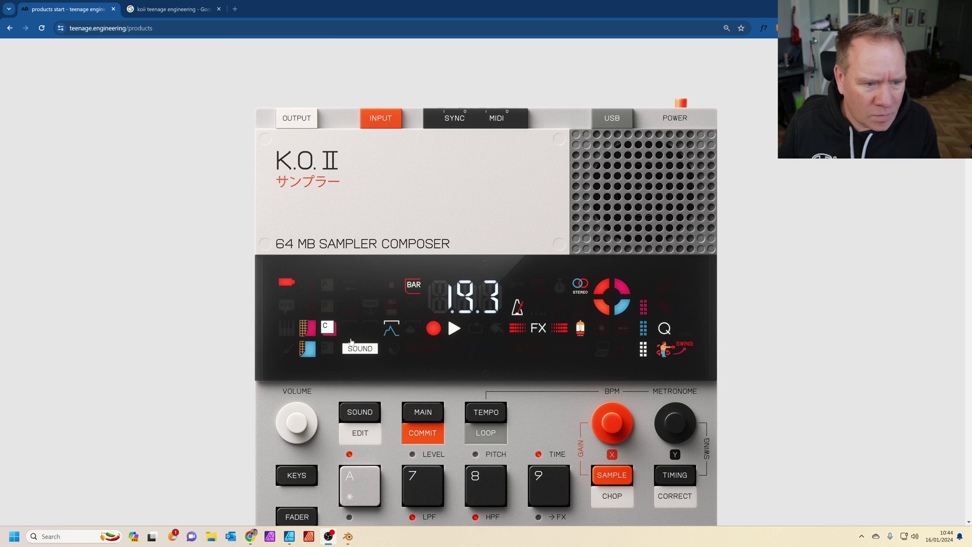
In the browser, capture a screen snip of the K.O. II's full black display on the Teenage Engineering products page.
scroll(542, 266, up, 2)
scroll(542, 266, down, 3)
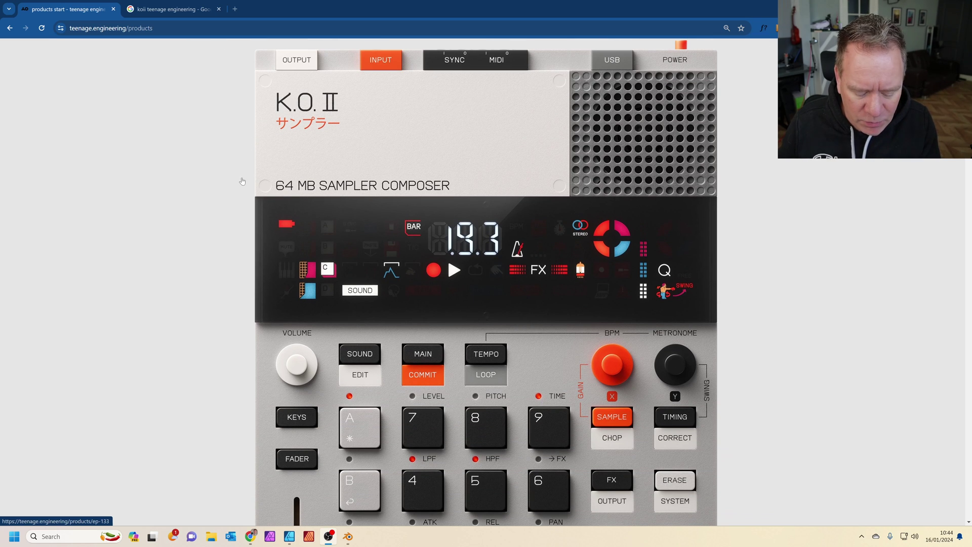
key(super+shift+s)
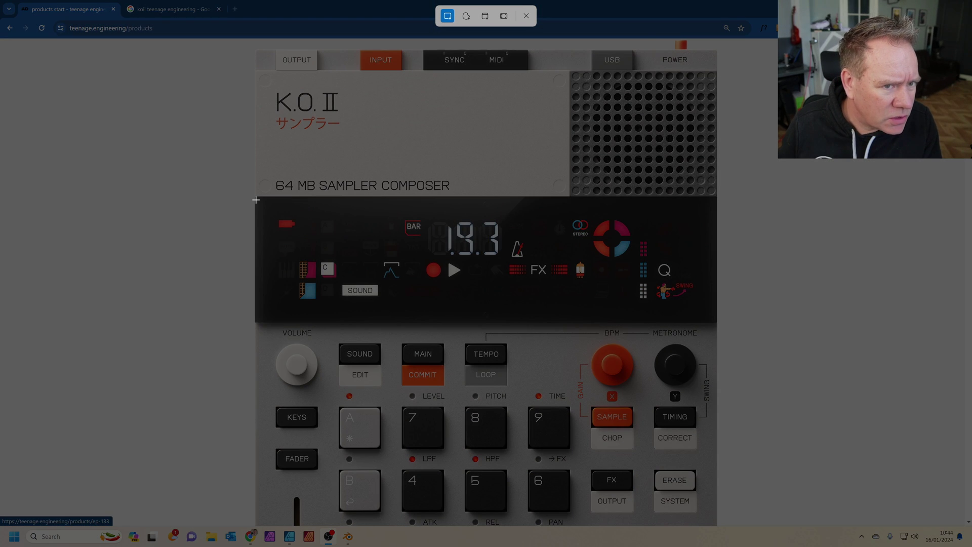
drag(256, 199, 712, 322)
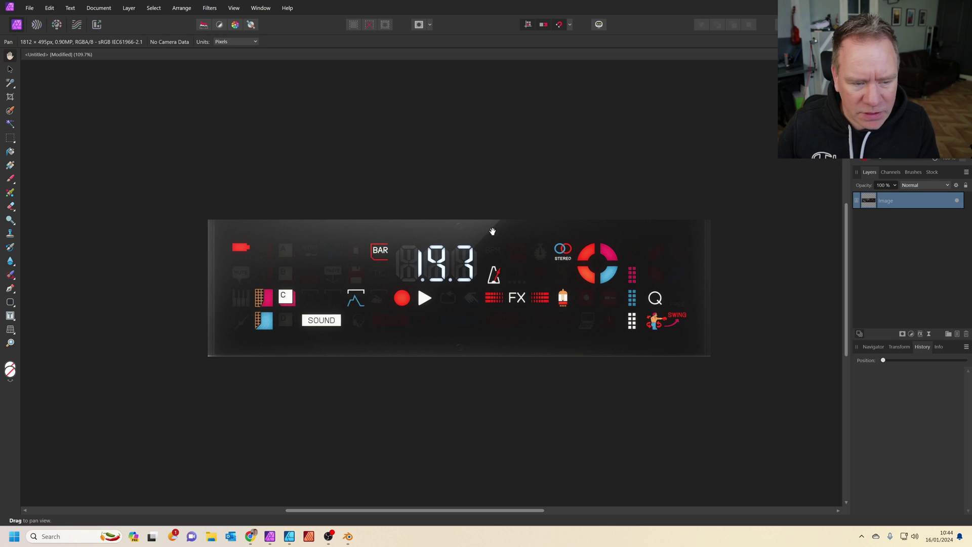
In Affinity Photo, add a Curves adjustment to the display image and move the master curve's black point to X 0.183.
key(ctrl+m)
drag(654, 451, 686, 451)
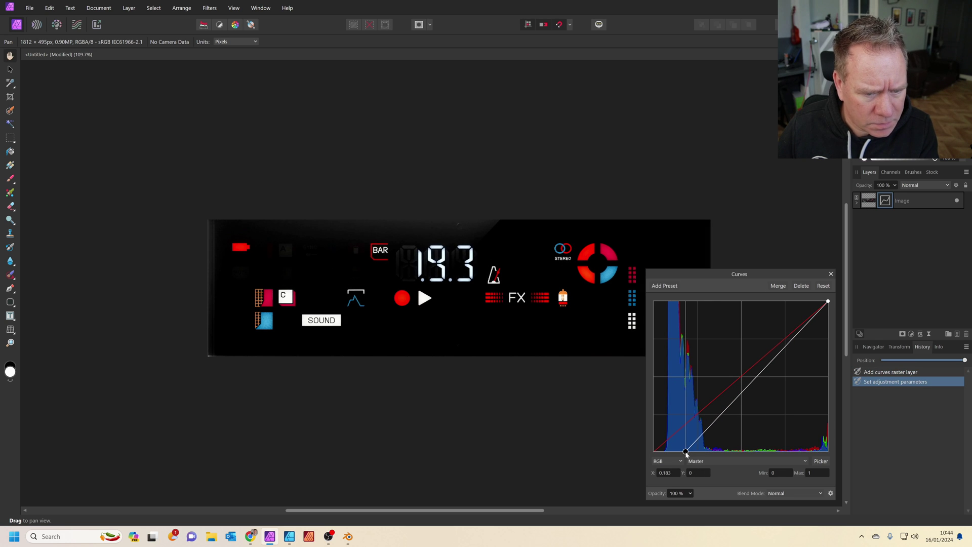
Merge the Curves adjustment into the display image.
click(779, 286)
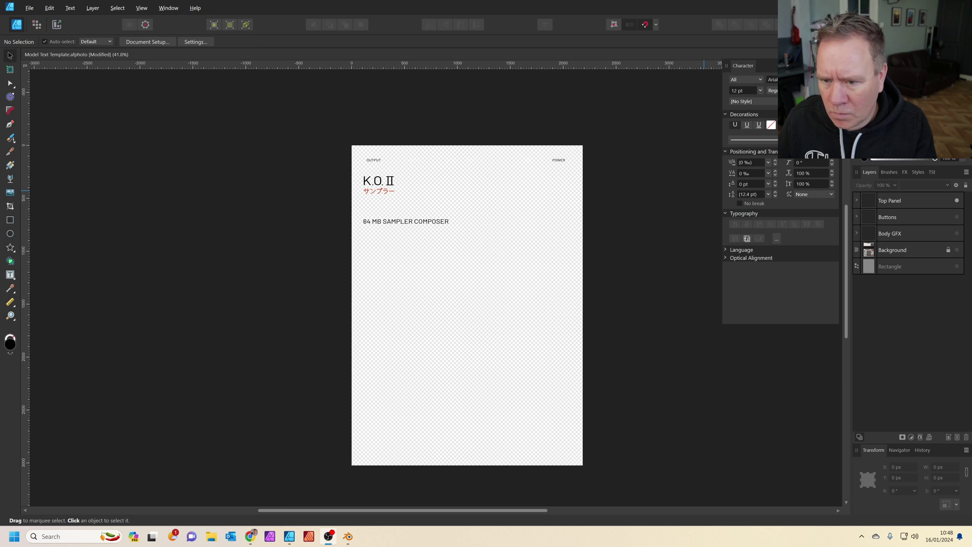
In Affinity Designer, check the text template's Buttons and Body GFX layer groups by toggling their visibility.
click(957, 216)
click(957, 234)
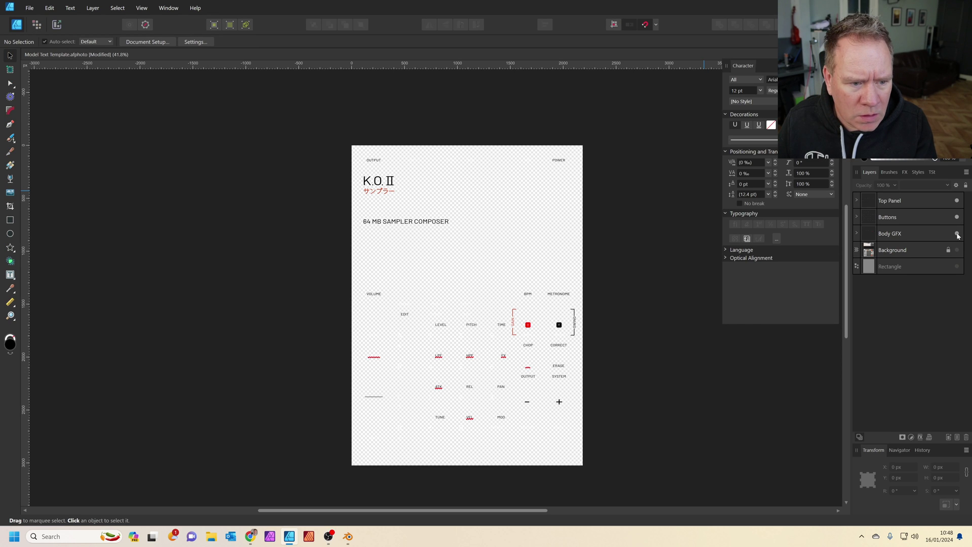
ctrl+scroll(491, 345, up, 4)
ctrl+scroll(492, 345, down, 3)
click(957, 233)
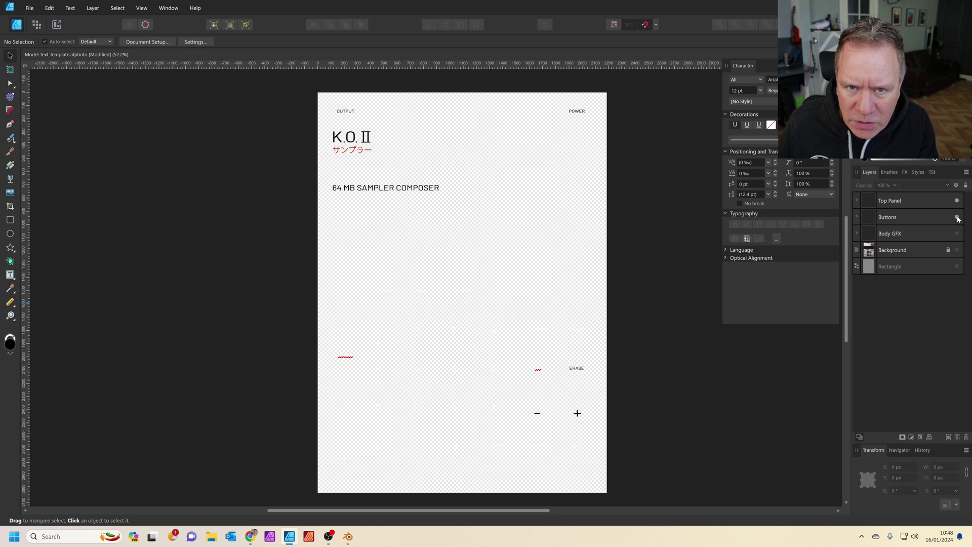
Export the Top Panel layer group as a PNG with an adjusted export area, and toggle the Body GFX group's visibility.
click(920, 203)
key(ctrl+alt+shift+s)
click(679, 184)
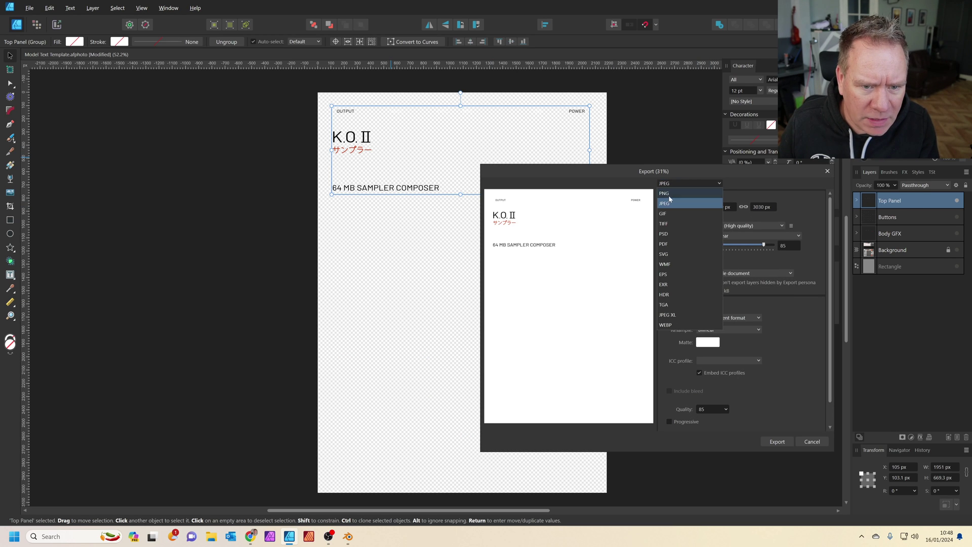
click(664, 194)
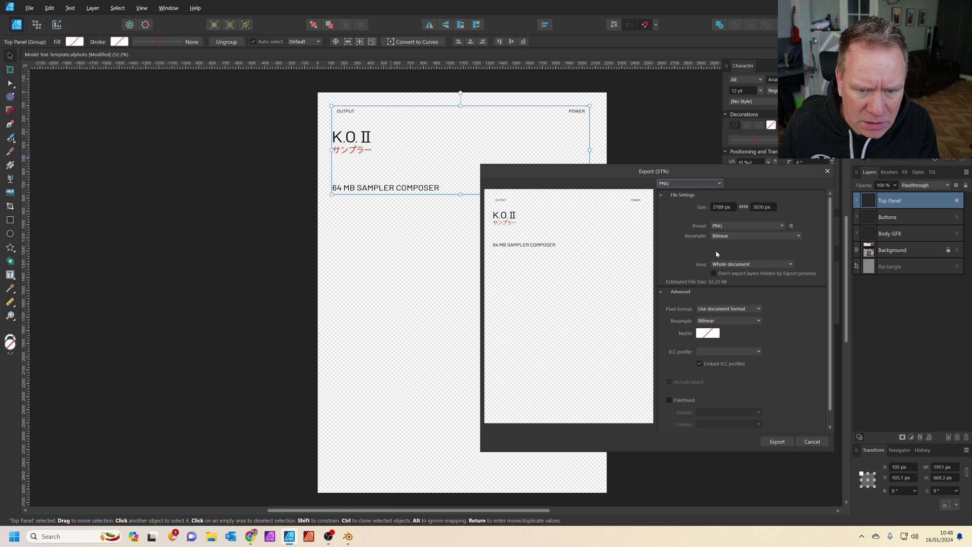
click(735, 264)
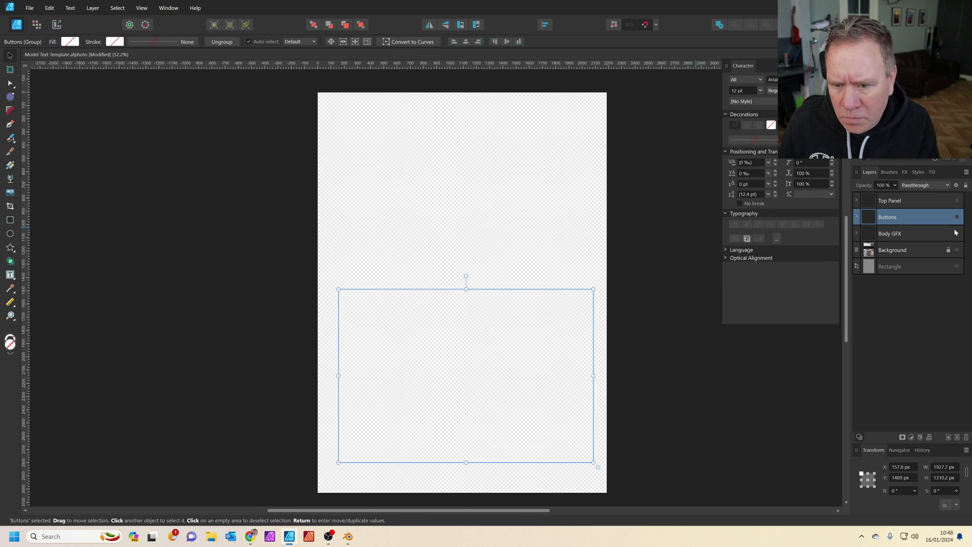
click(961, 232)
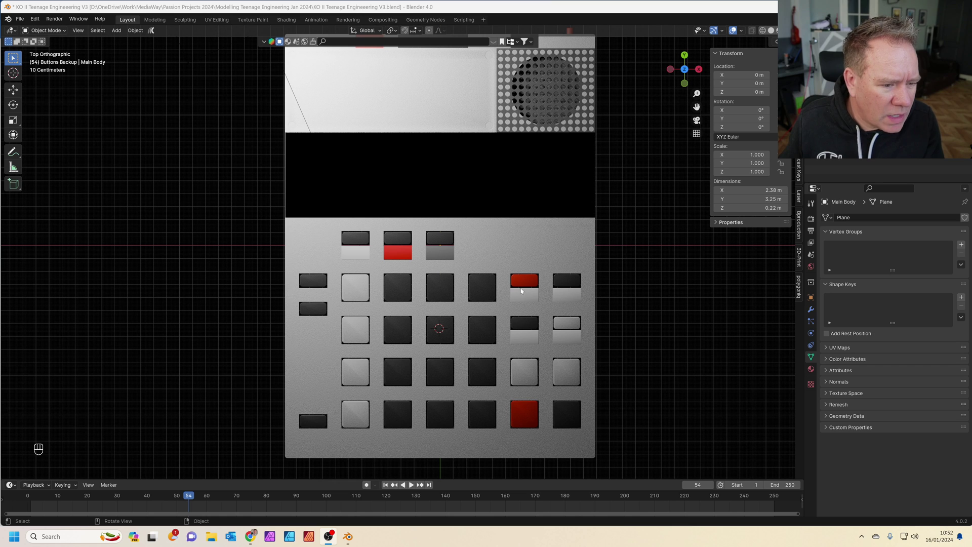
In Blender, import Buttons.png as an image plane over the sampler model.
shift+middle_drag(462, 138, 475, 174)
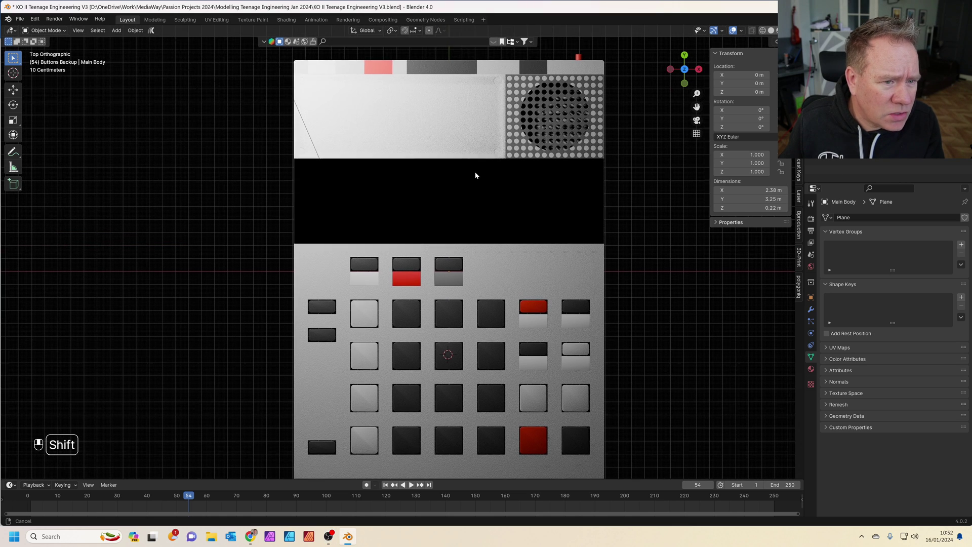
shift+scroll(482, 189, down, 1)
key(shift+a)
mouse_move(486, 299)
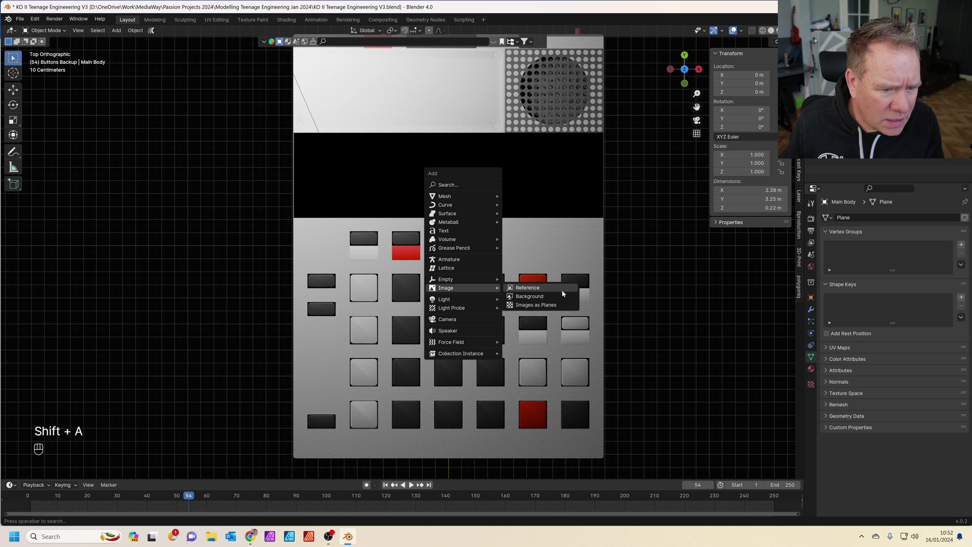
click(560, 305)
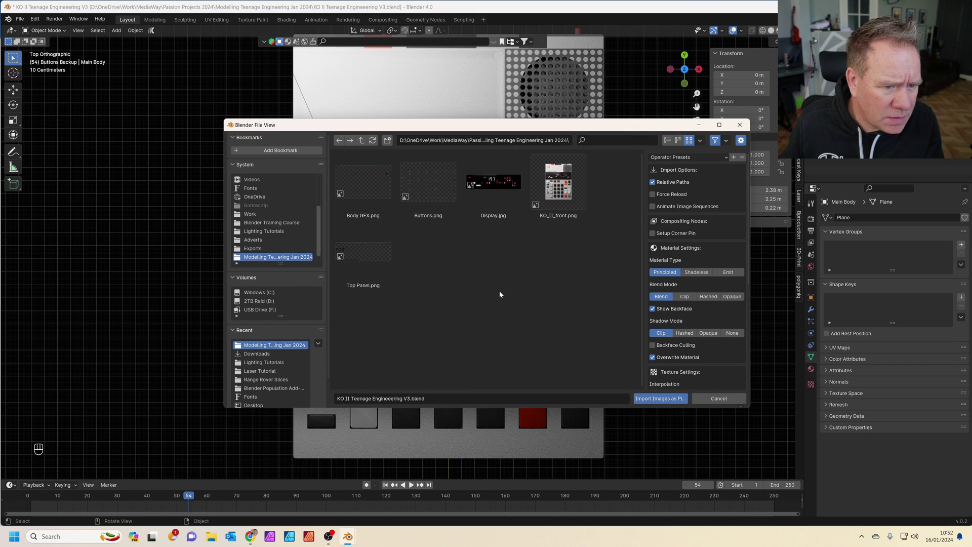
click(436, 210)
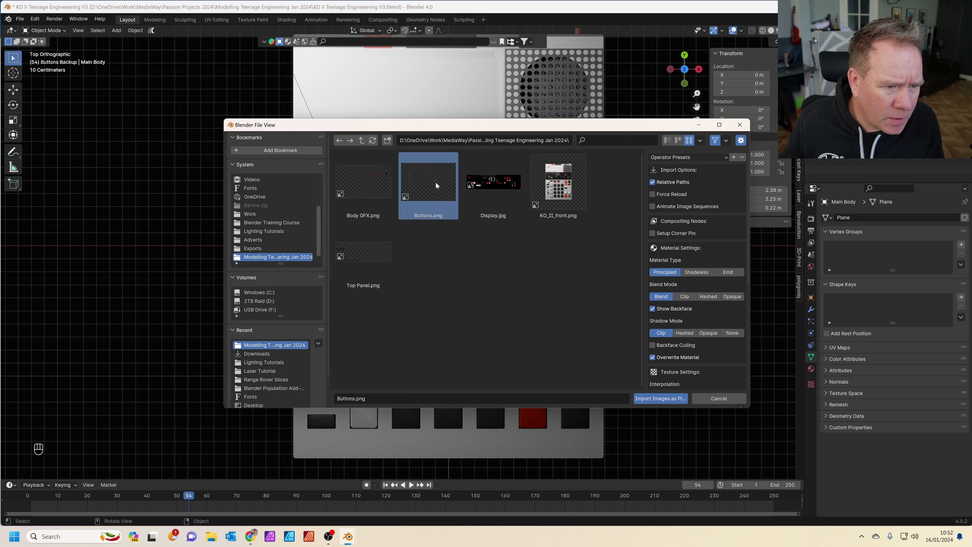
click(672, 400)
Scale the Buttons plane to about 1.426 and move it so its labels sit over the modelled buttons.
scroll(519, 324, up, 3)
shift+middle_drag(519, 324, 443, 190)
key(s)
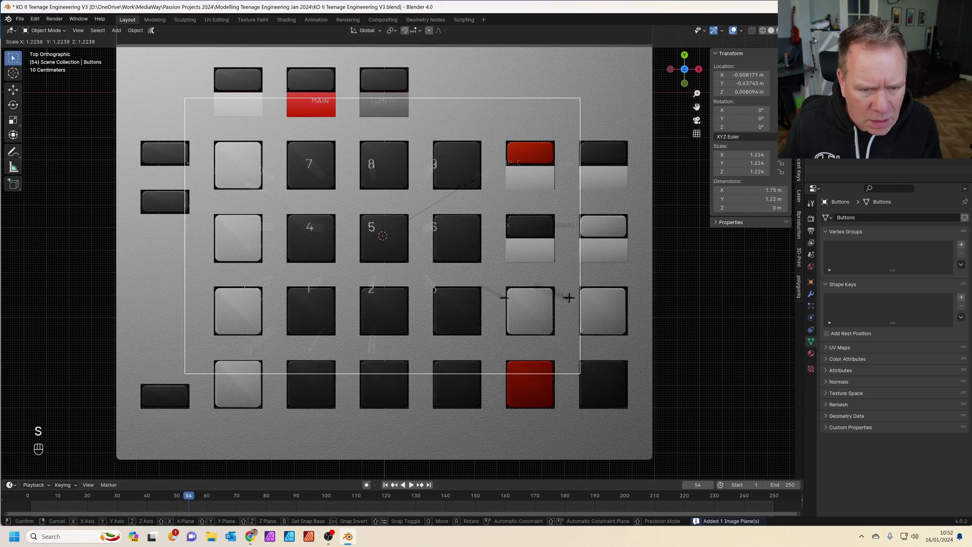
click(488, 181)
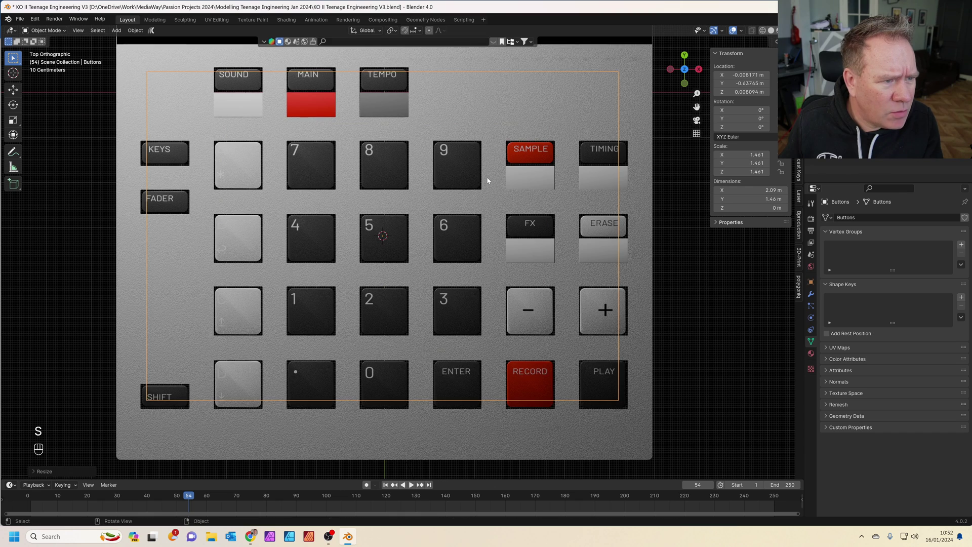
key(g)
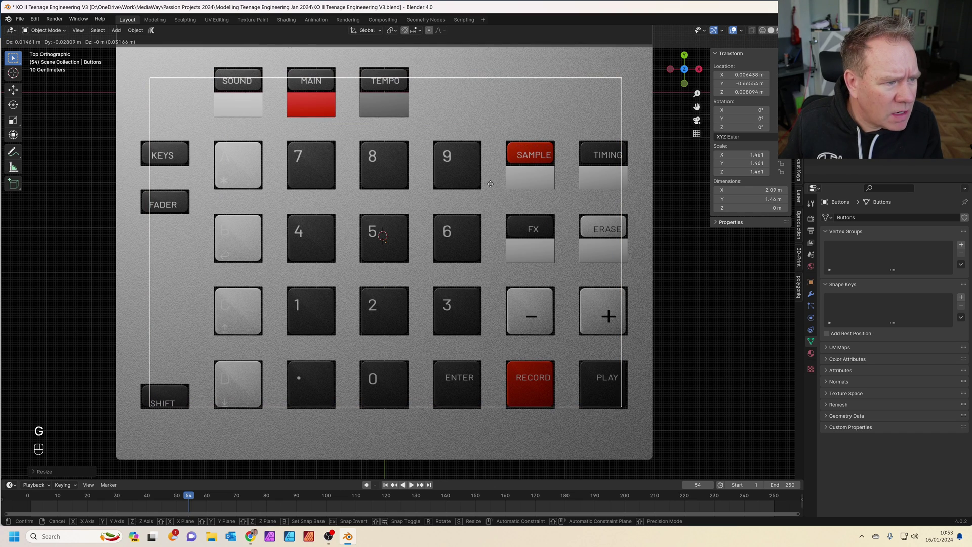
click(490, 183)
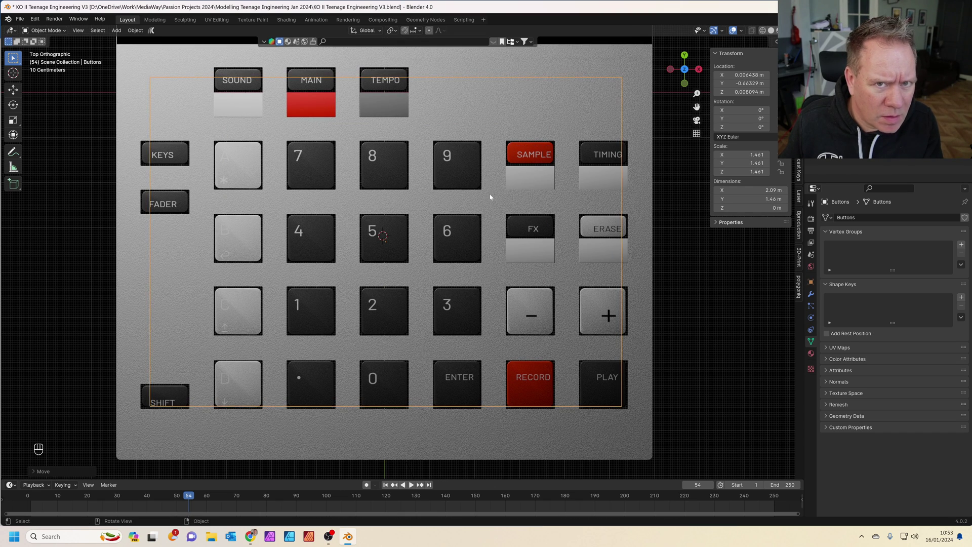
key(s)
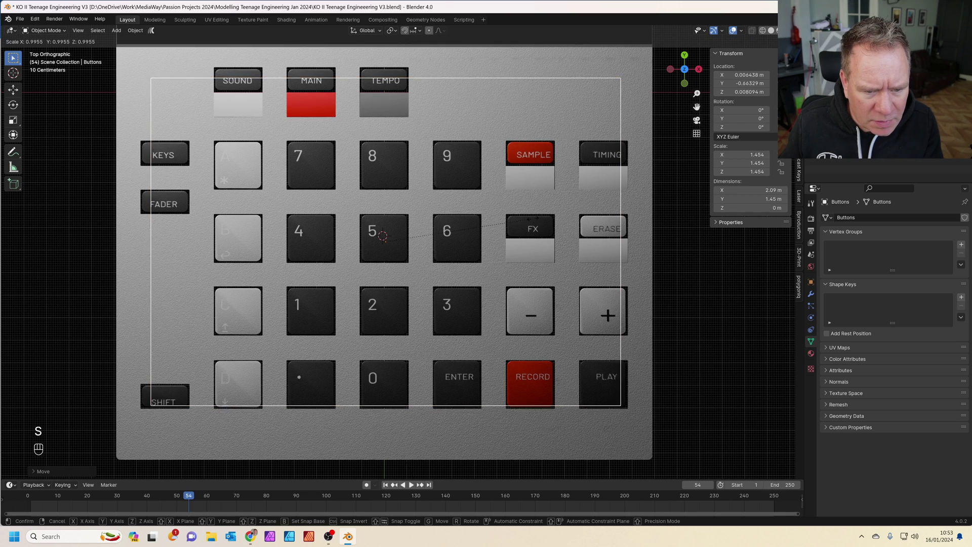
click(533, 215)
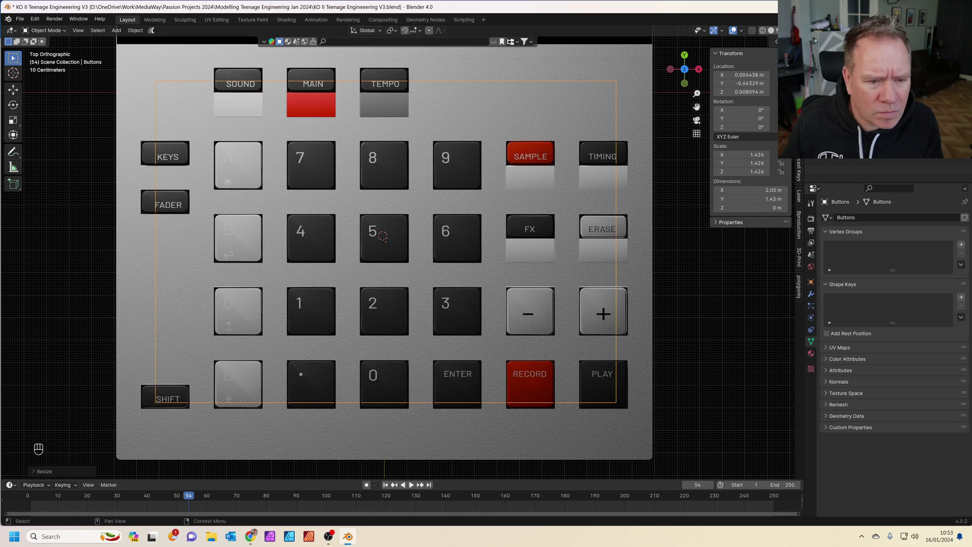
Compare the Buttons plane with the reference photo and fine-tune its position and scale to about 1.446.
key(alt+z)
shift+middle_drag(603, 144, 621, 165)
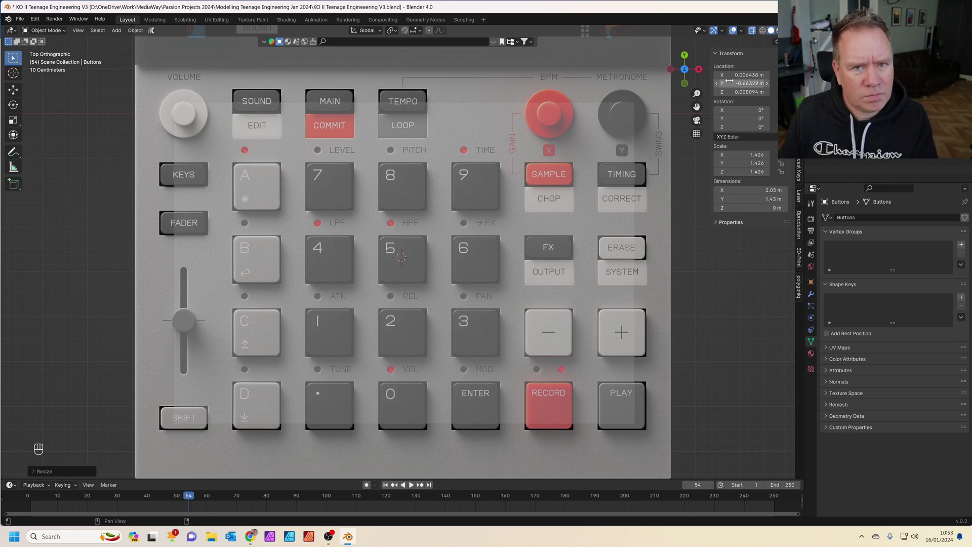
key(alt+z)
key(g)
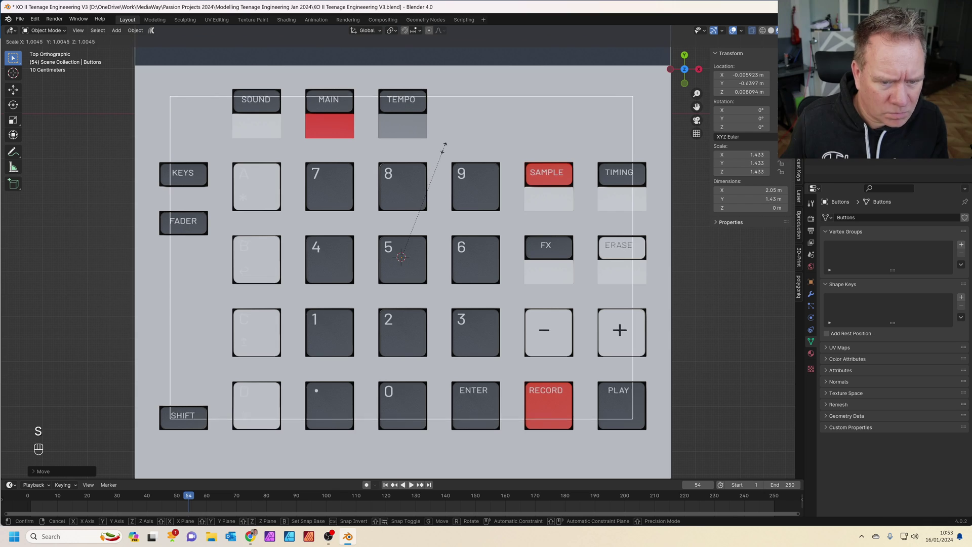
click(449, 157)
middle_drag(449, 157, 528, 256)
key(KP_7)
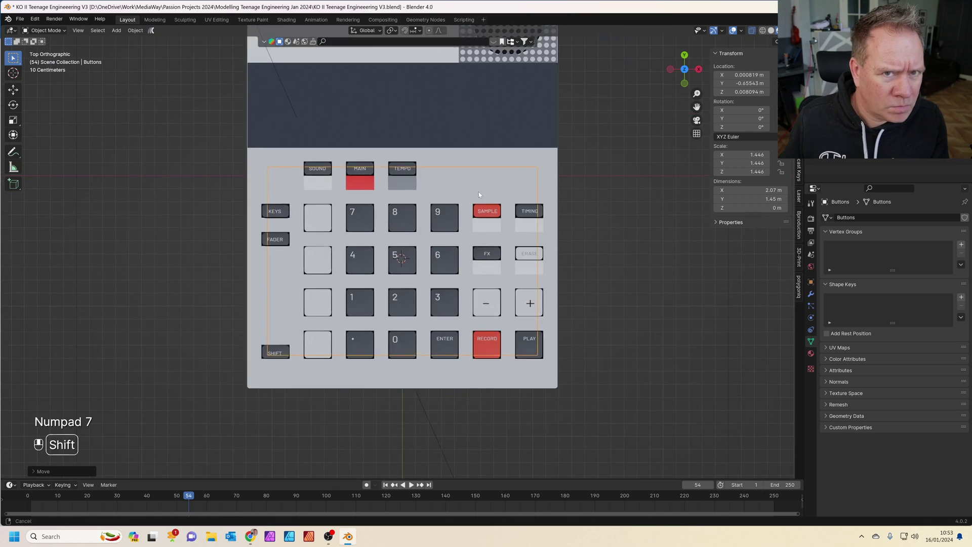
Import Top Panel.png as an image plane at the top of the sampler.
key(shift+a)
mouse_move(402, 164)
click(456, 180)
double_click(566, 330)
Scale the Top Panel plane to about 0.755 and position its text over the sampler's upper panel.
key(s)
click(533, 296)
key(g)
click(771, 31)
click(779, 30)
key(g)
click(369, 168)
Refine the Top Panel plane to a scale of about 0.713 and align its labels with the ports and logo area.
key(s)
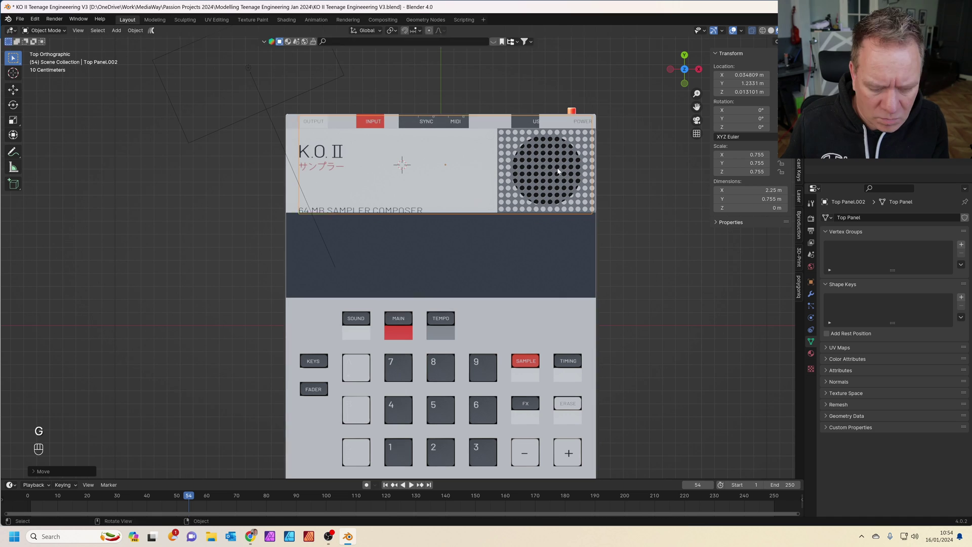
click(546, 168)
key(g)
click(546, 169)
key(s)
click(584, 185)
key(g)
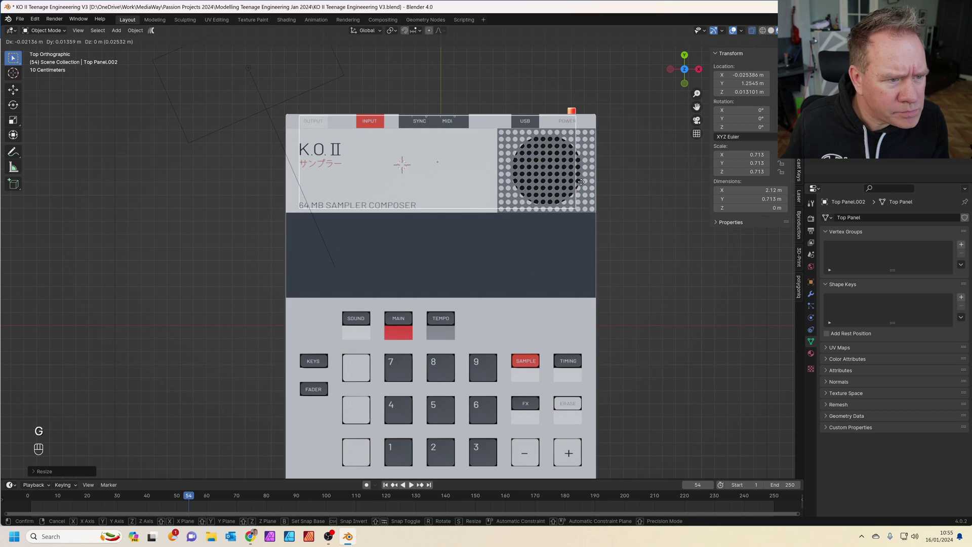
click(582, 184)
Import Body GFX.png as an image plane over the lower body of the sampler.
scroll(398, 310, down, 1)
shift+middle_drag(397, 309, 427, 184)
click(578, 180)
key(shift+a)
mouse_move(579, 181)
click(630, 193)
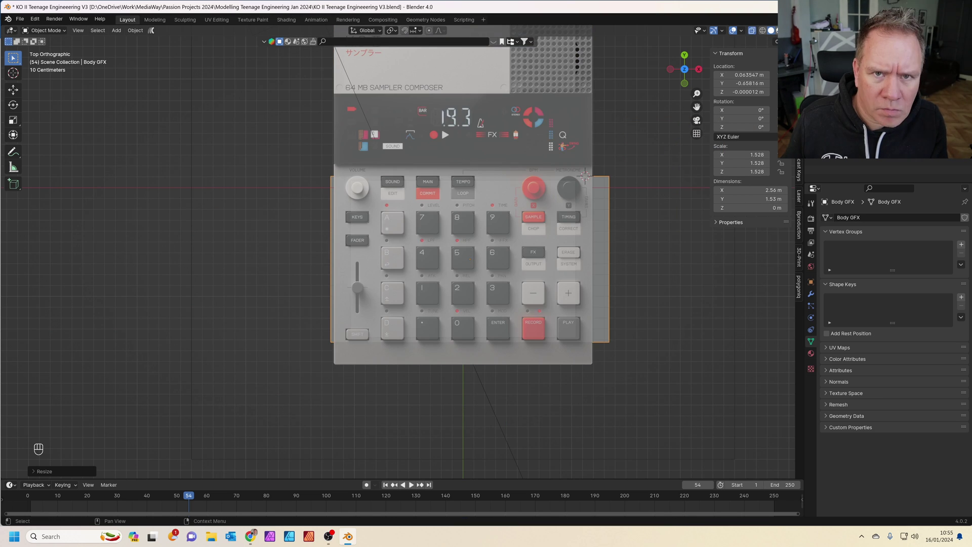
Roughly scale and position the Body GFX plane over the button area.
scroll(631, 194, up, 2)
shift+middle_drag(630, 193, 582, 230)
key(s)
click(610, 203)
key(g)
click(603, 180)
Adjust the Body GFX plane to a scale of about 1.33 and align its labels around the buttons with the reference.
click(779, 31)
key(s)
click(556, 257)
click(771, 31)
click(778, 30)
click(771, 30)
click(779, 31)
key(g)
click(539, 286)
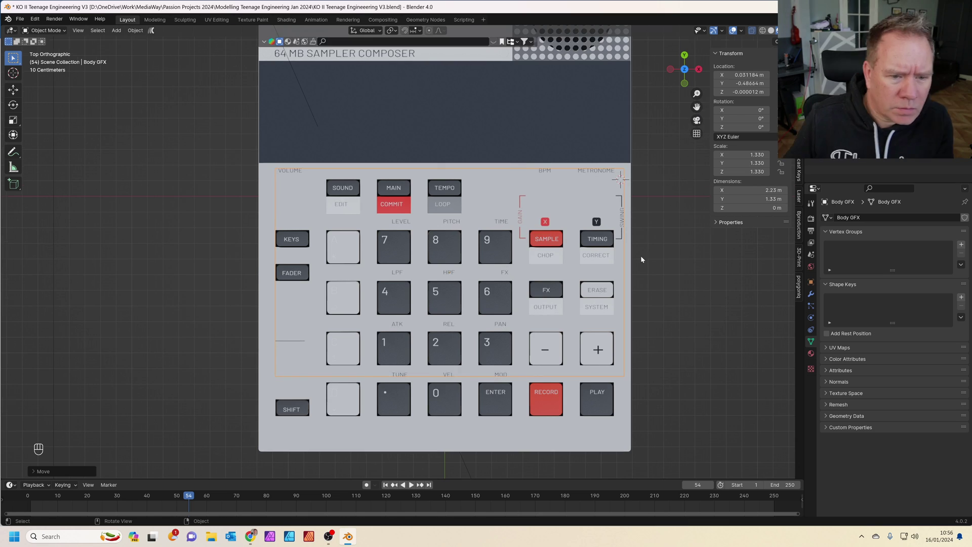
Examine the placed label planes from several angles against the model and the reference photo.
scroll(640, 255, up, 1)
middle_drag(466, 310, 499, 118)
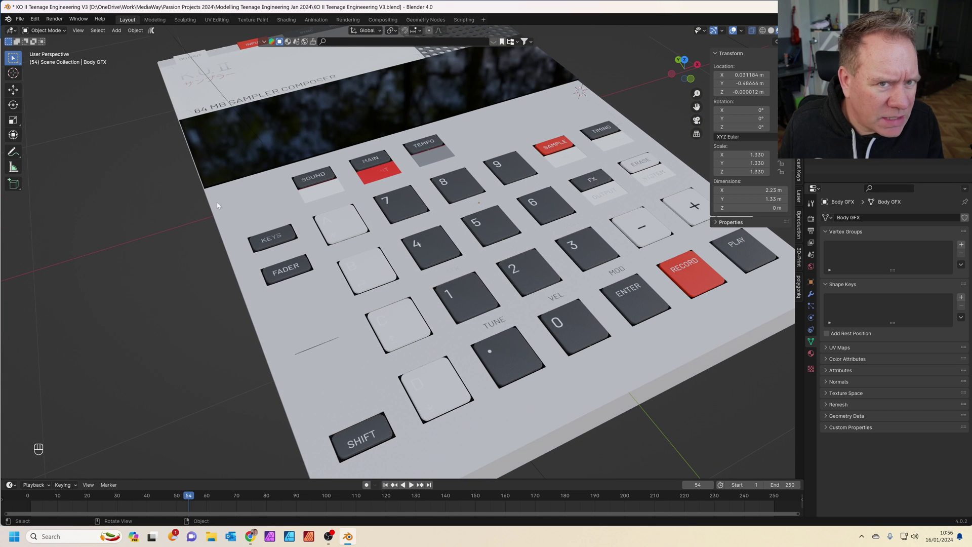
middle_drag(327, 275, 354, 324)
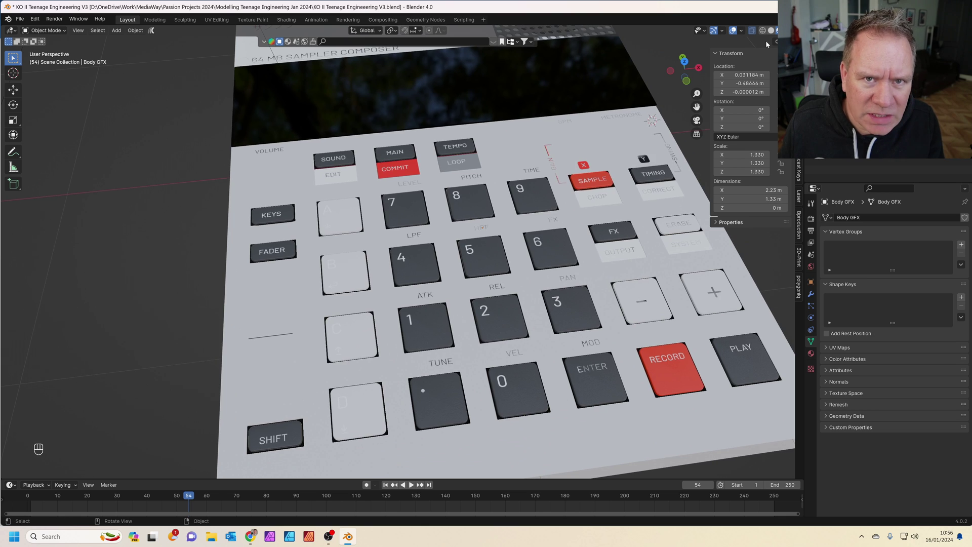
click(770, 31)
middle_drag(500, 235, 263, 189)
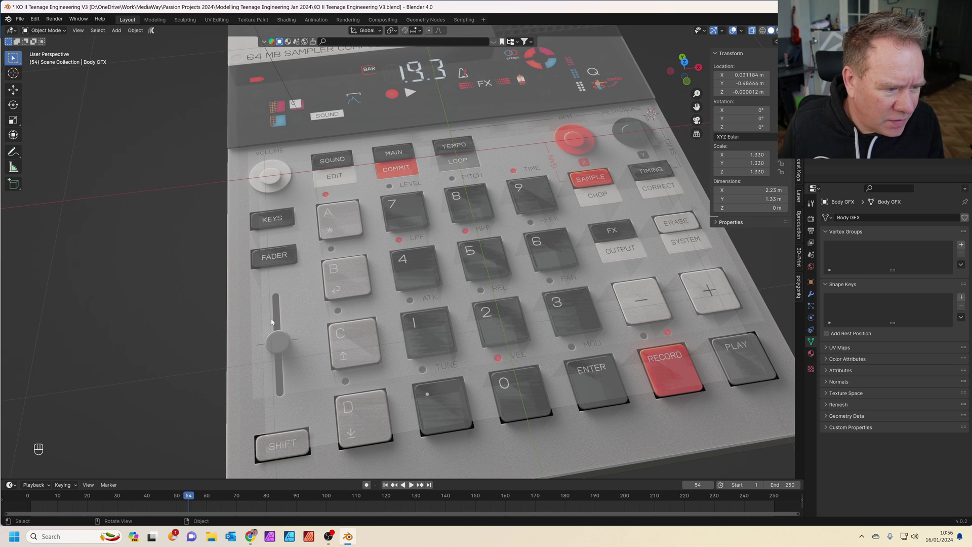
middle_drag(281, 346, 400, 325)
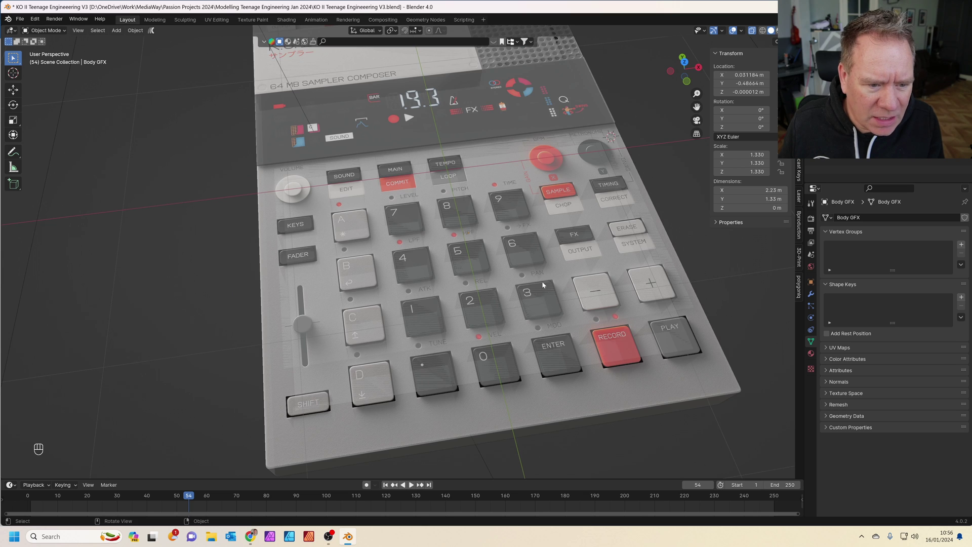
middle_drag(543, 285, 540, 299)
Inspect the volume knob area against the reference photo from above and at an angle.
key(KP_7)
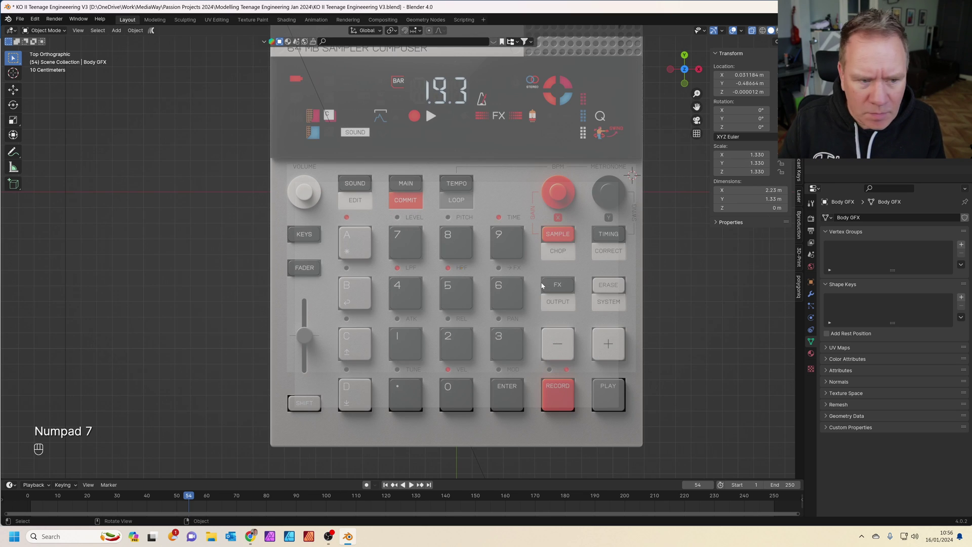
shift+middle_drag(441, 253, 567, 304)
scroll(567, 304, up, 4)
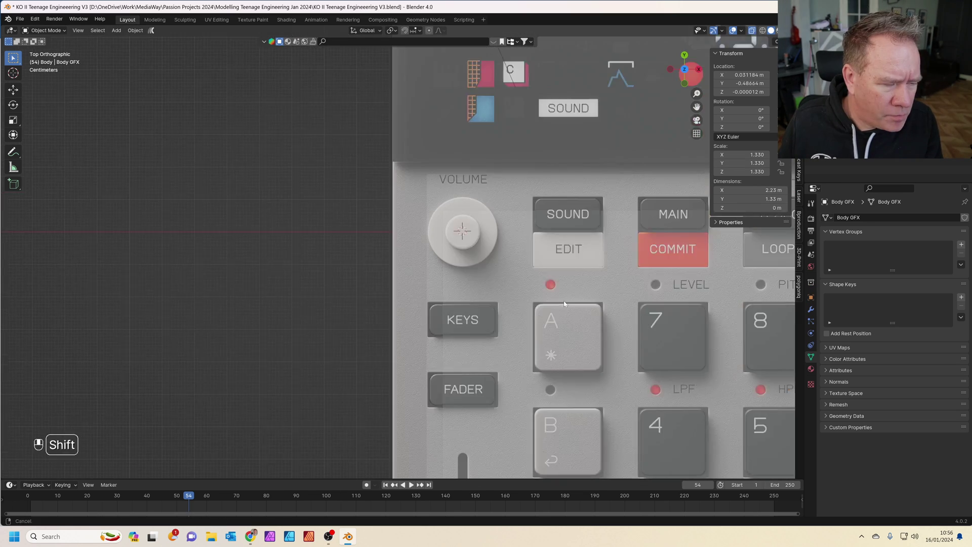
scroll(566, 304, up, 3)
key(alt+z)
shift+middle_drag(521, 217, 542, 245)
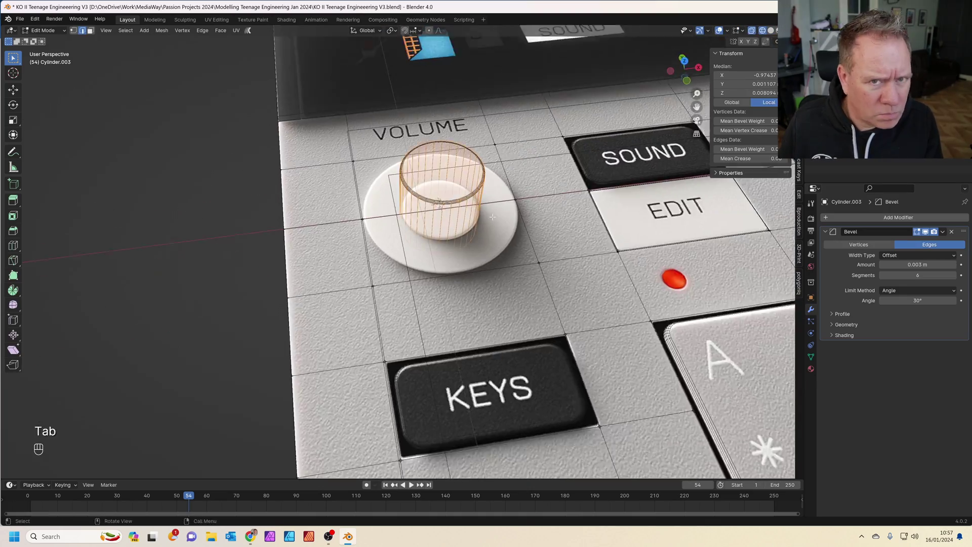
key(KP_7)
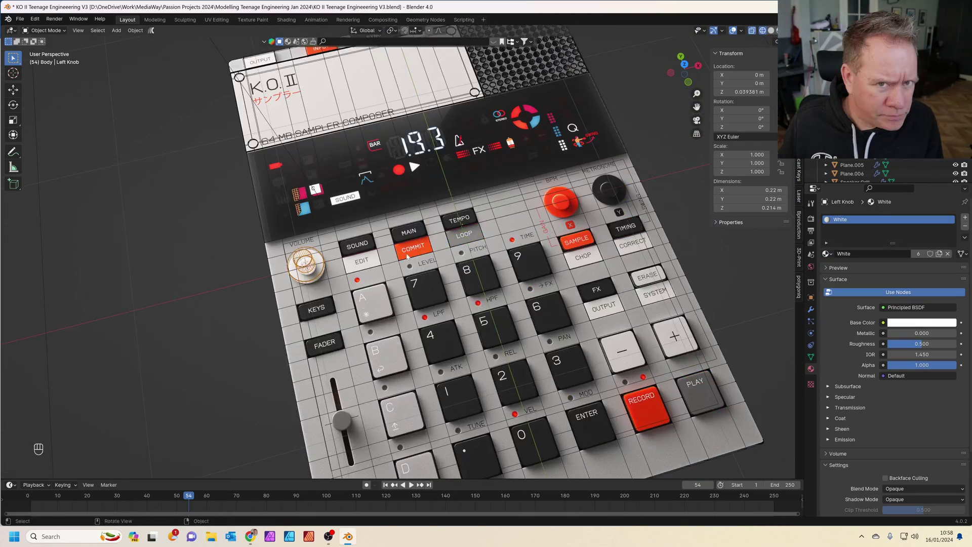
Duplicate the volume knob along the X axis for the matching knobs on the opposite side of the sampler.
key(shift+d)
key(x)
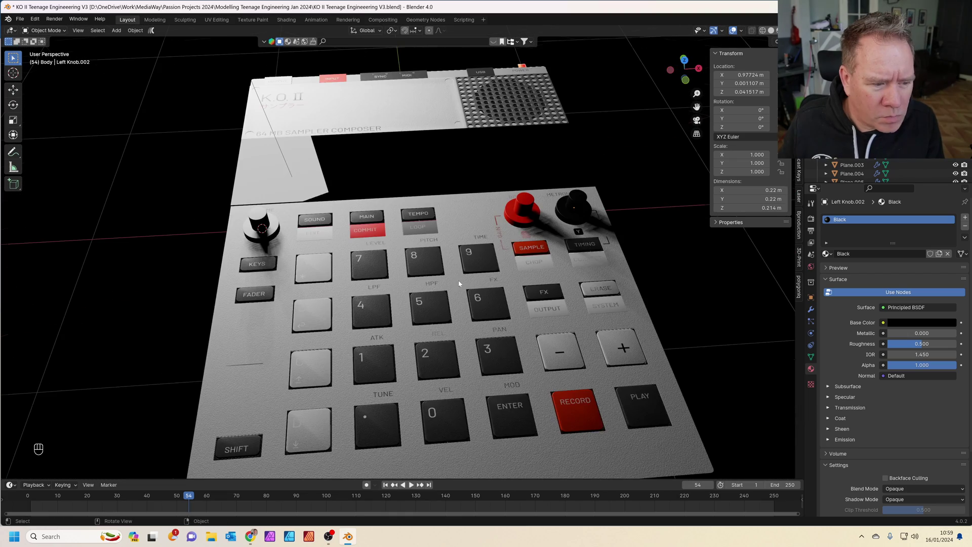
Add a cylinder centred on the fader cap in the reference photo and scale it to about 0.109 m across.
mouse_move(463, 269)
middle_down()
mouse_move(472, 279)
mouse_move(415, 311)
mouse_move(447, 245)
middle_up()
key(KP_7)
scroll(476, 289, down, 2)
scroll(415, 311, up, 2)
scroll(415, 311, up, 3)
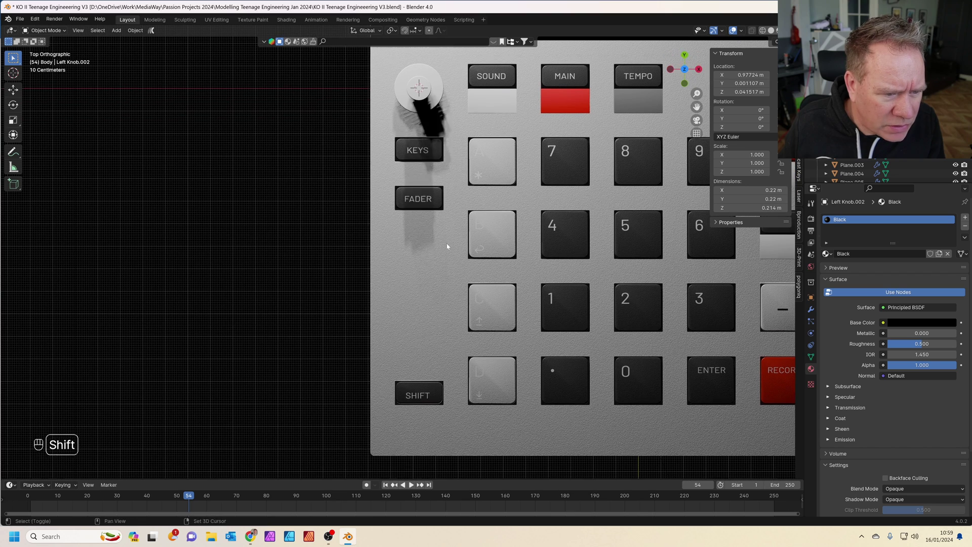
click(763, 30)
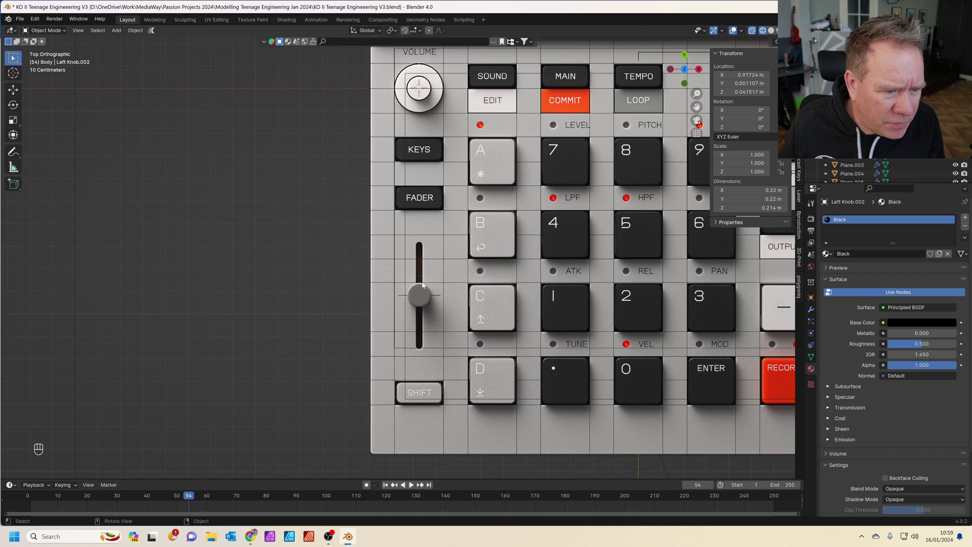
scroll(437, 292, up, 2)
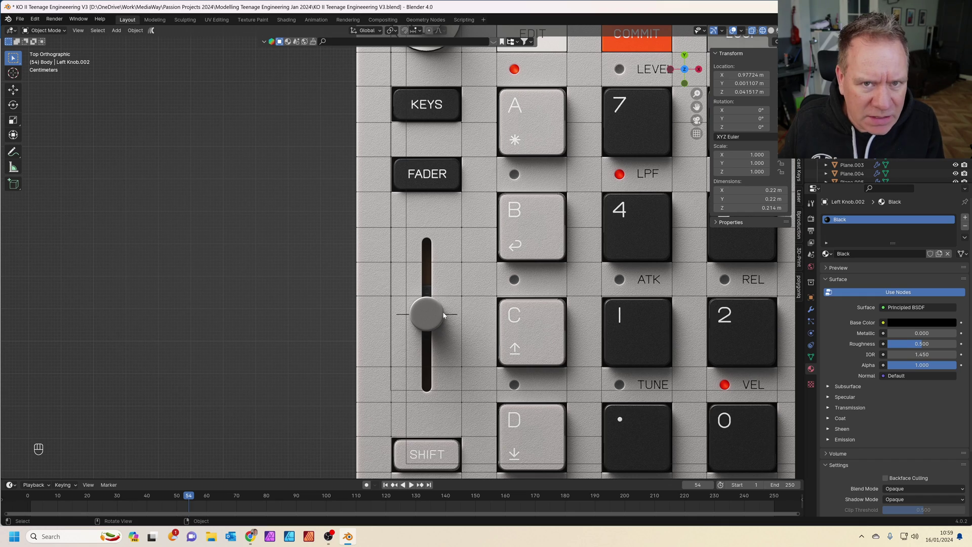
key(shift)
shift+right_click(426, 314)
key(shift+a)
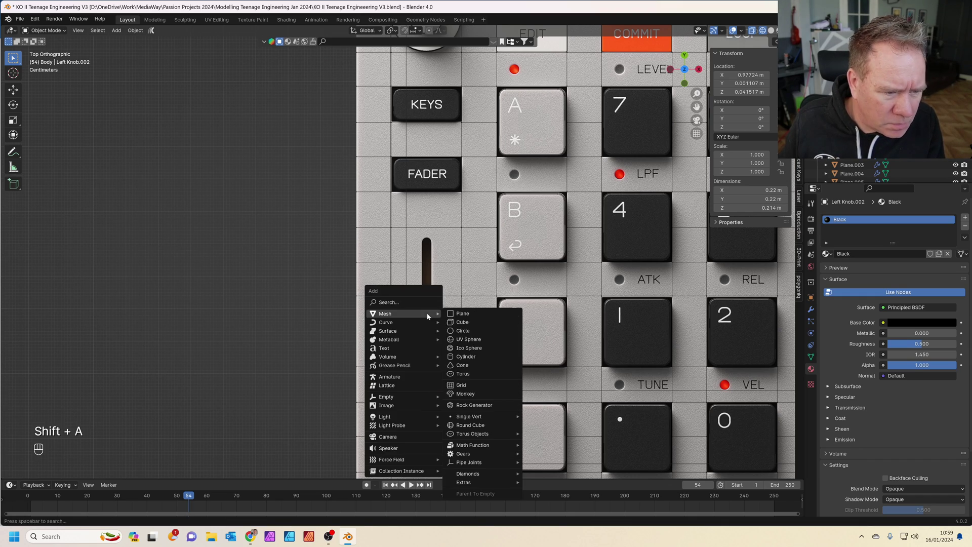
click(466, 356)
key(s)
click(438, 316)
Flatten the fader cap cylinder to about 0.045 m high and adjust its height so it stands on the body surface.
scroll(465, 271, up, 4)
key(s)
key(z)
middle_drag(438, 316, 503, 235)
click(516, 265)
key(g)
key(z)
click(514, 276)
Copy the volume knob's Bevel modifier to the fader cap cylinder.
key(Tab)
key(Tab)
shift+click(202, 86)
key(ctrl+l)
click(199, 85)
shift+click(455, 217)
key(Tab)
key(Tab)
click(771, 31)
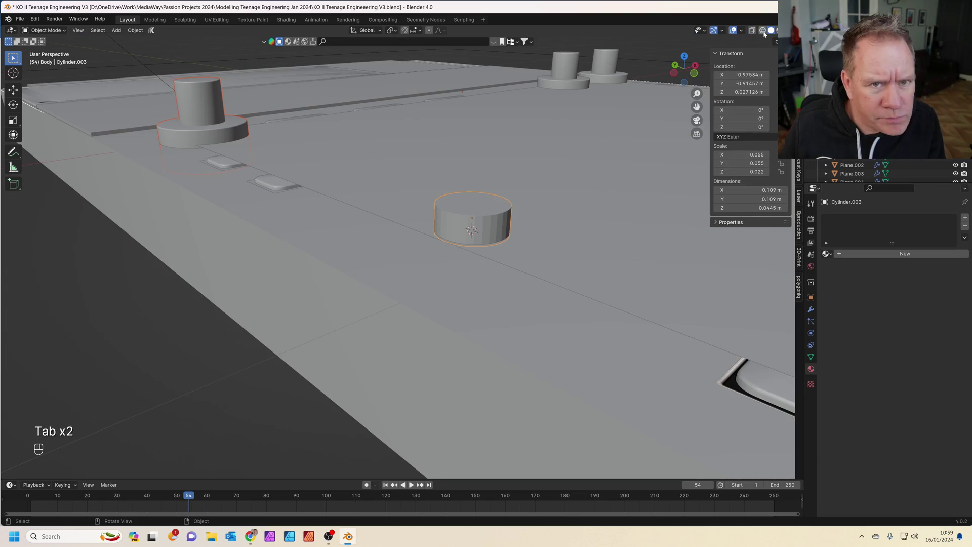
Apply all transforms to the fader cap and check its beveled edges in rendered shading.
click(811, 309)
key(ctrl+a)
right_click(509, 226)
key(Tab)
key(Tab)
click(788, 30)
scroll(454, 158, down, 3)
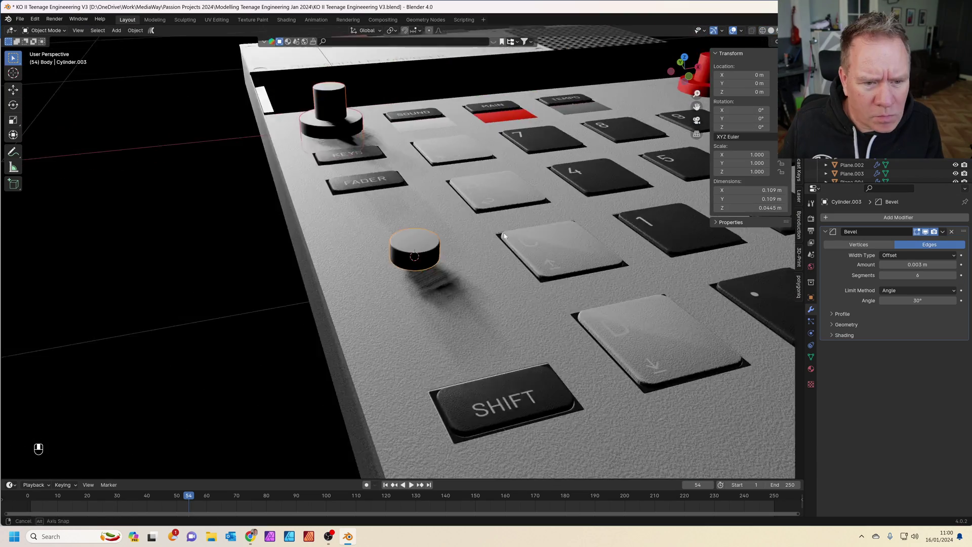
Add a small cylinder about 0.032 m across, aligned with the rounded upper end of the fader slot in the reference.
key(KP_7)
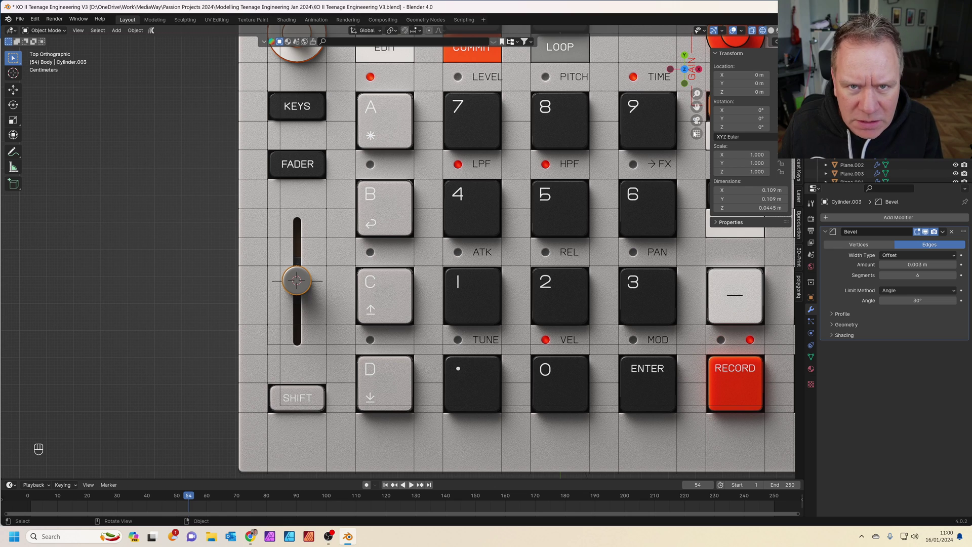
key(shift+a)
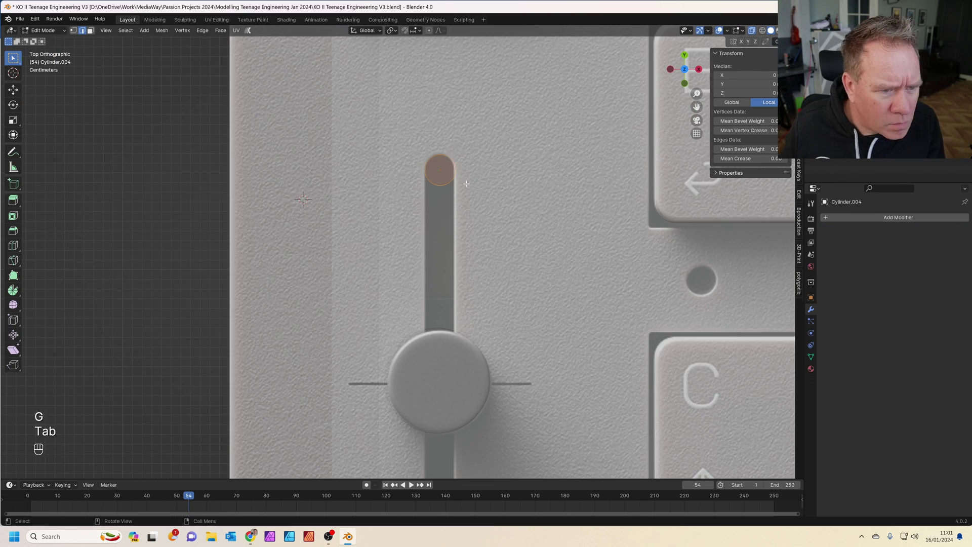
scroll(467, 184, up, 2)
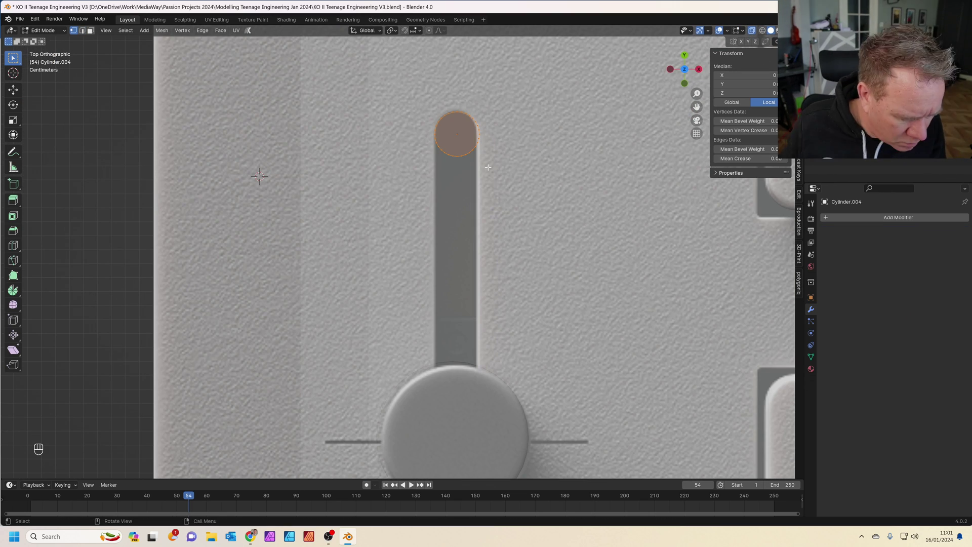
Extrude the lower half of the small cylinder to the slot's lower end, making a cutter about 0.475 m long.
drag(425, 133, 437, 139)
drag(436, 140, 494, 175)
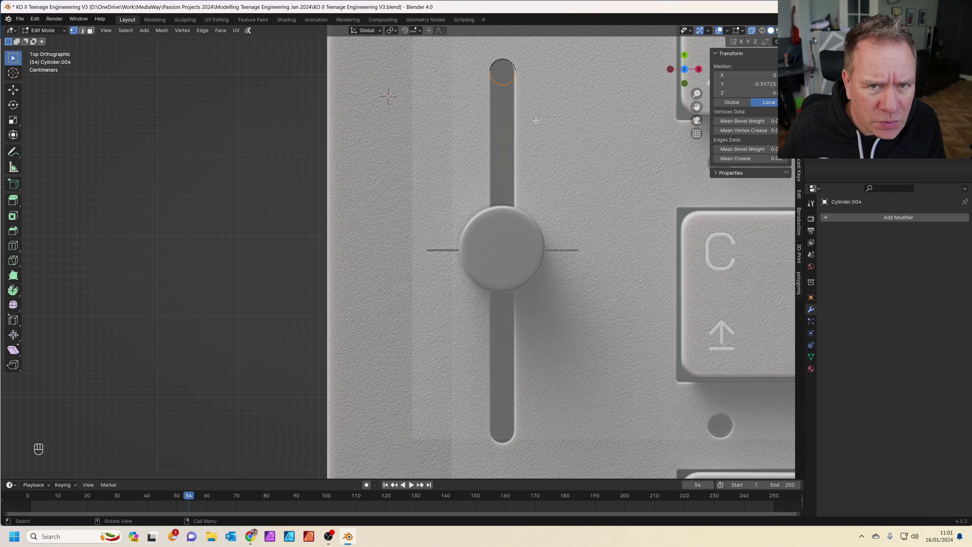
key(e)
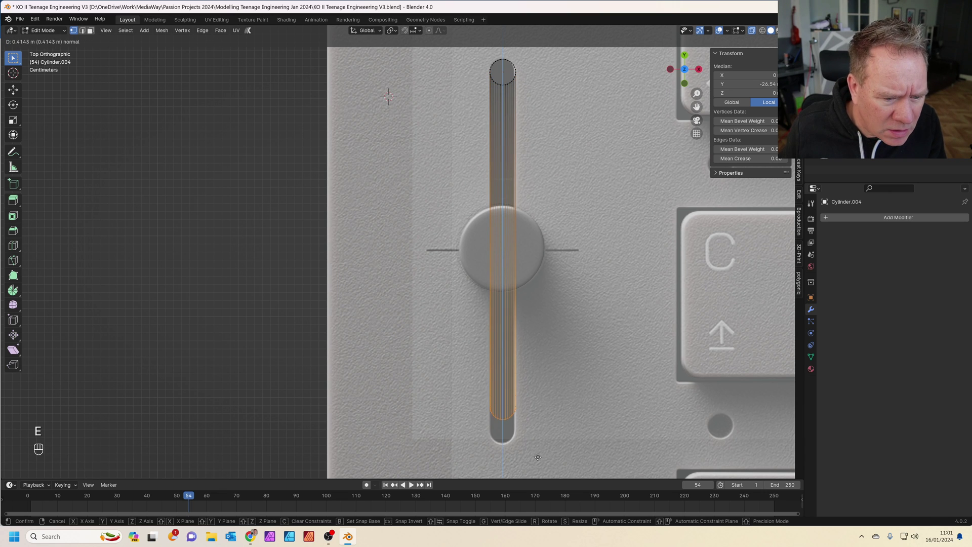
click(541, 26)
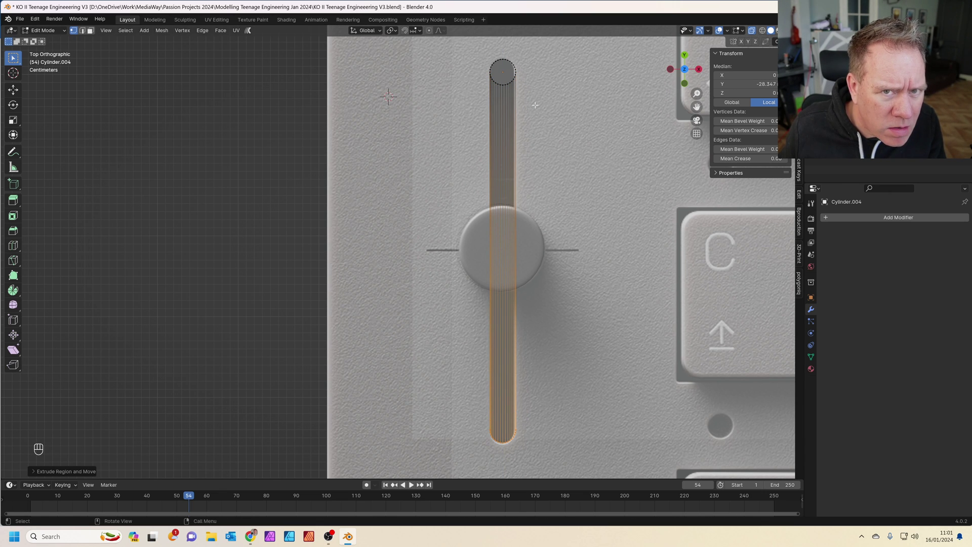
key(Tab)
Check how the fader slot cutter intersects the body from several angles and apply all its transforms.
middle_drag(527, 134, 573, 78)
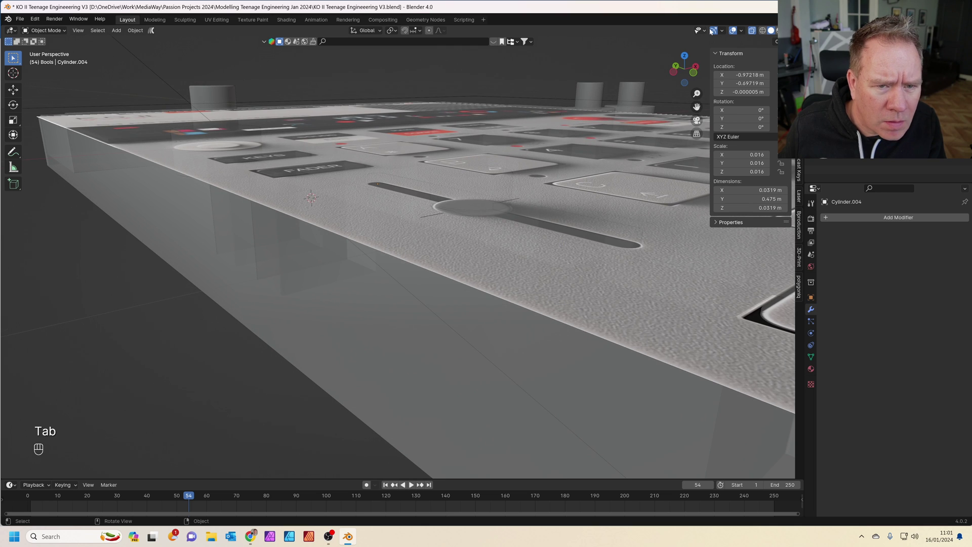
click(779, 30)
scroll(632, 96, up, 5)
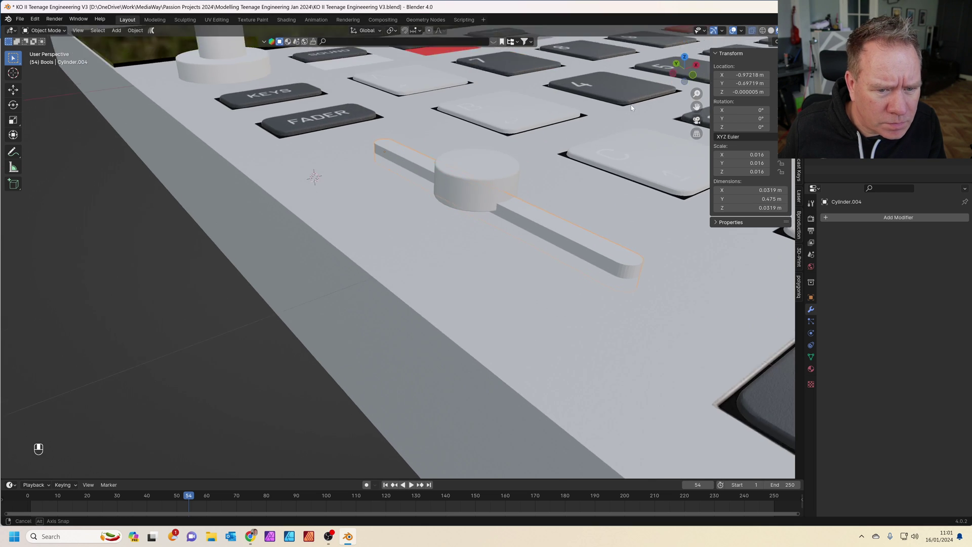
middle_drag(548, 156, 386, 260)
key(Tab)
key(KP_7)
middle_drag(436, 222, 536, 175)
key(Tab)
click(763, 32)
key(KP_7)
key(ctrl+a)
click(547, 237)
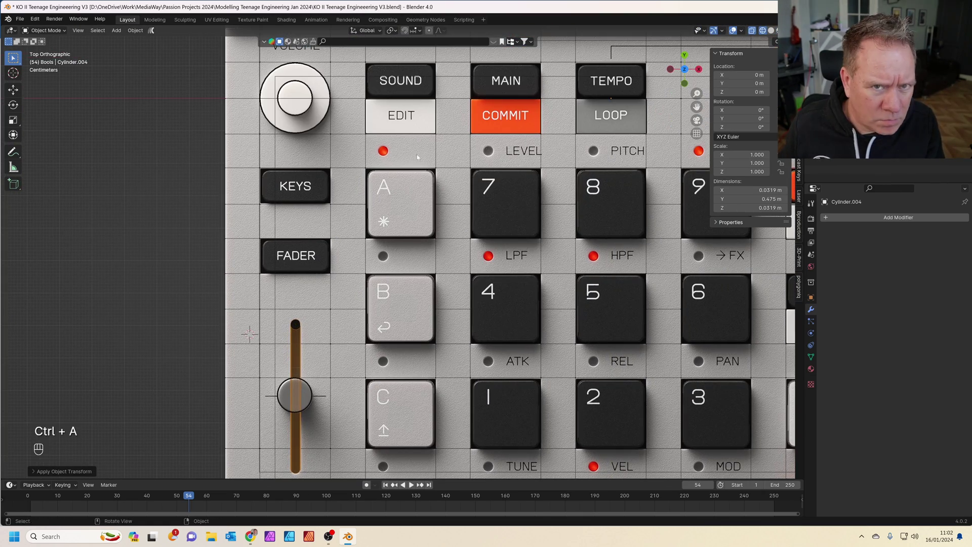
Add a cylinder about 0.031 m across at the LED above the A button and array 4 copies at X offset 10.320.
scroll(383, 152, up, 5)
shift+middle_drag(383, 152, 475, 160)
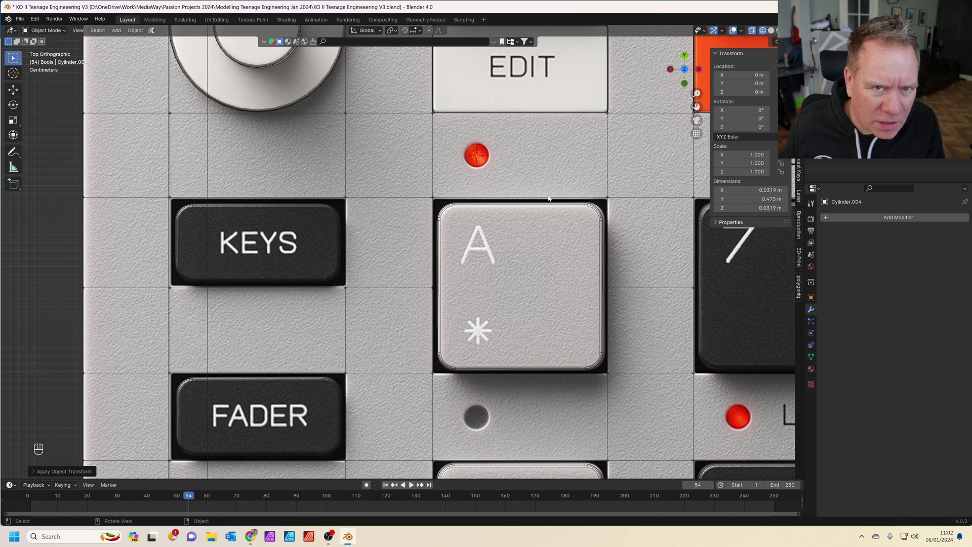
key(shift+a)
mouse_move(547, 190)
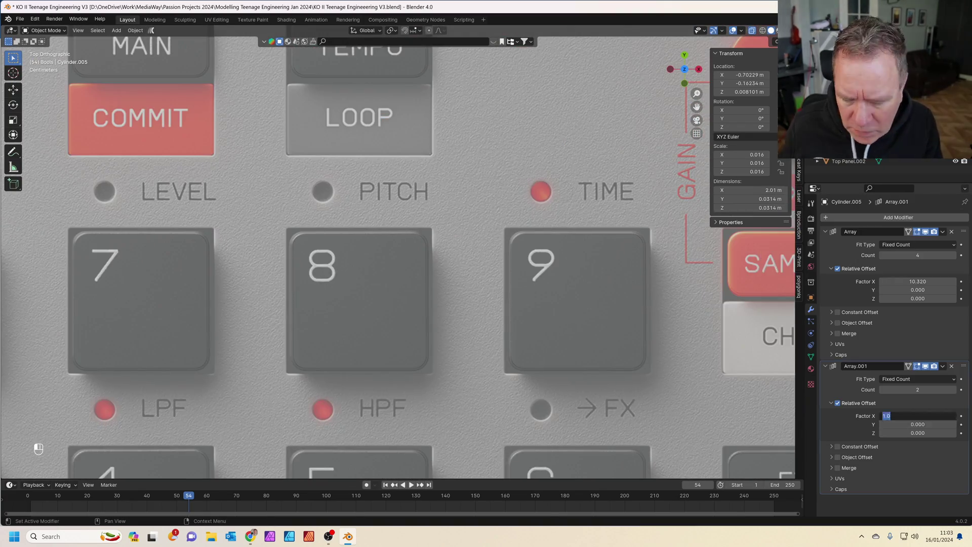
Array the LED cylinders in 4 rows at Y offset -10.320 and add separate LED cylinders above the RECORD button.
key(shift+d)
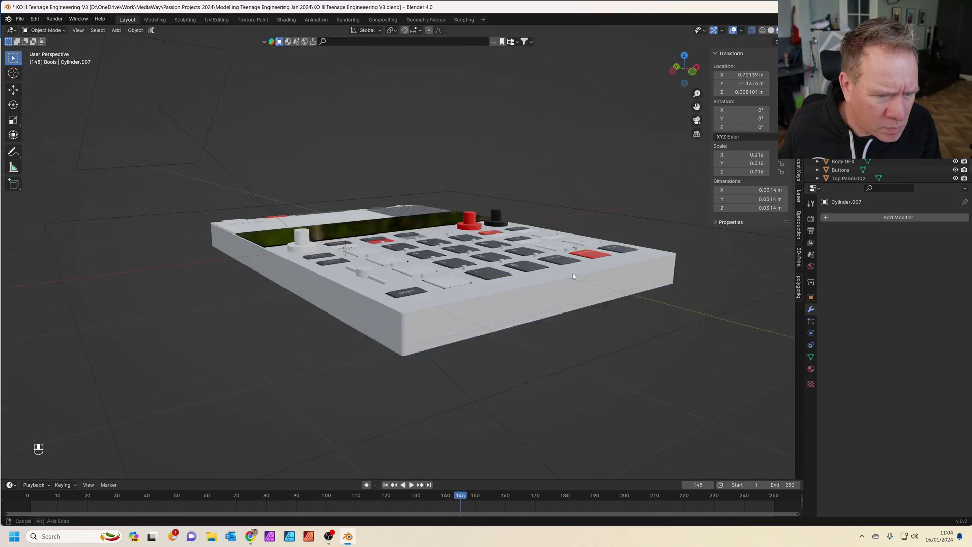
middle_drag(580, 309, 581, 269)
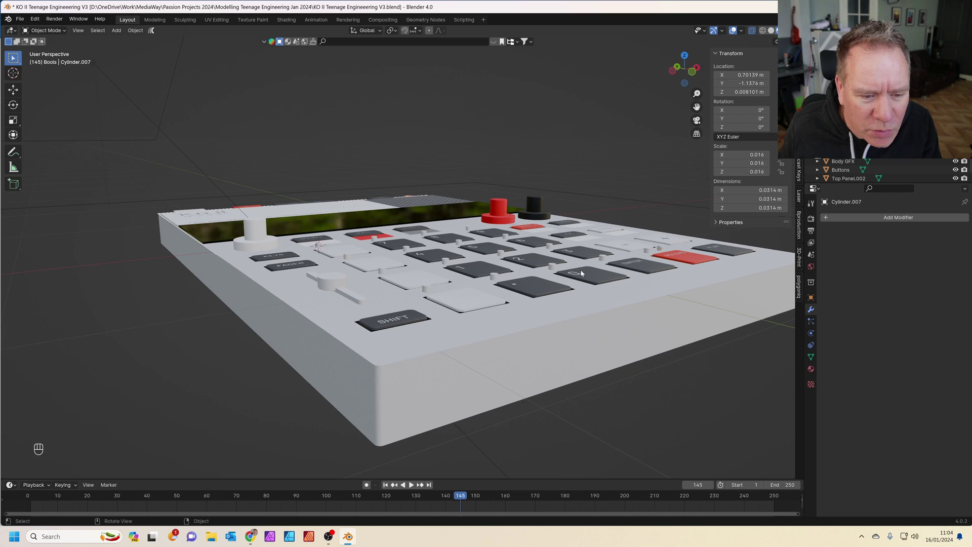
middle_drag(370, 308, 355, 318)
click(489, 297)
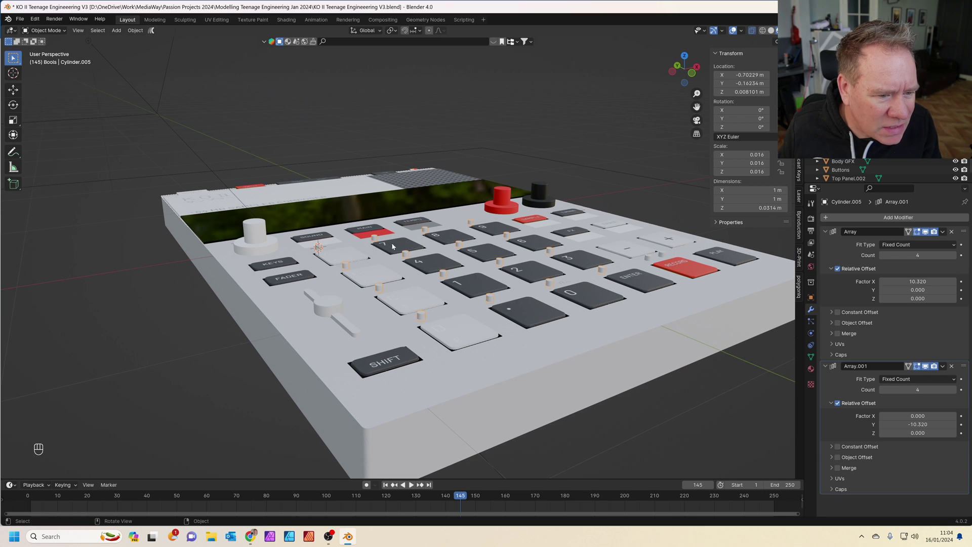
Cut the fader slot into the main body with a Boolean Difference modifier using Cylinder.004.
click(353, 332)
middle_drag(484, 366, 527, 367)
scroll(543, 351, up, 3)
scroll(527, 366, down, 3)
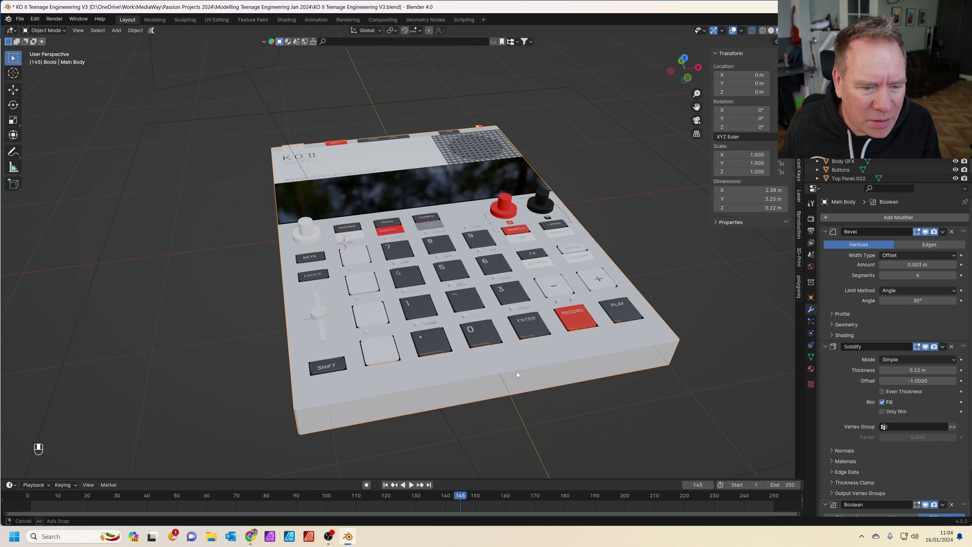
scroll(831, 268, down, 3)
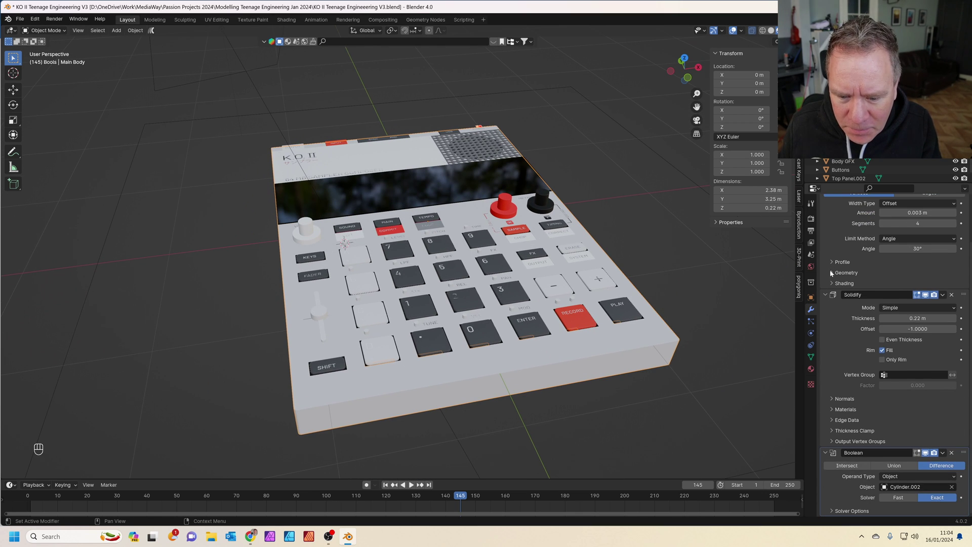
scroll(830, 273, down, 4)
scroll(354, 324, up, 4)
shift+middle_drag(355, 324, 454, 214)
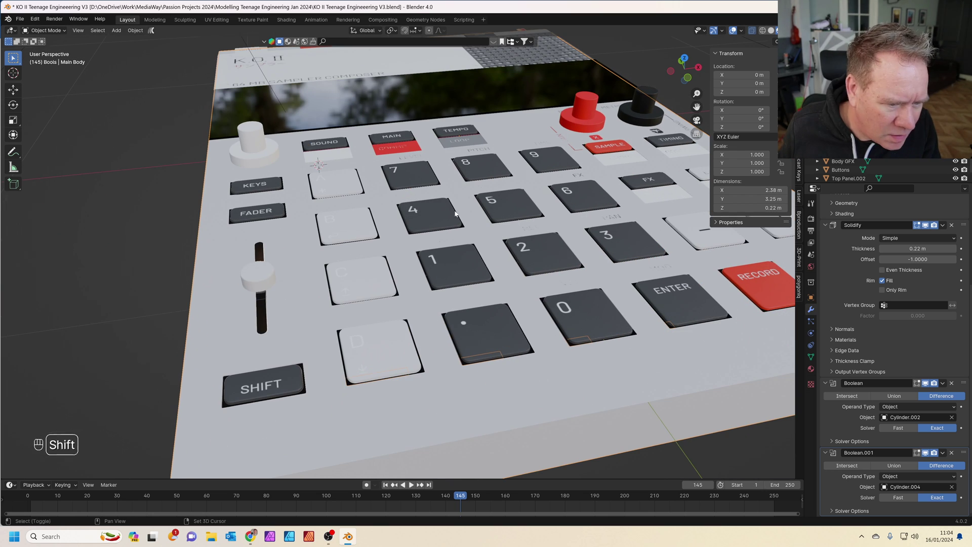
Cut the LED holes into the main body with Boolean Difference modifiers using Cylinder.005 and Cylinder.007.
scroll(890, 440, down, 3)
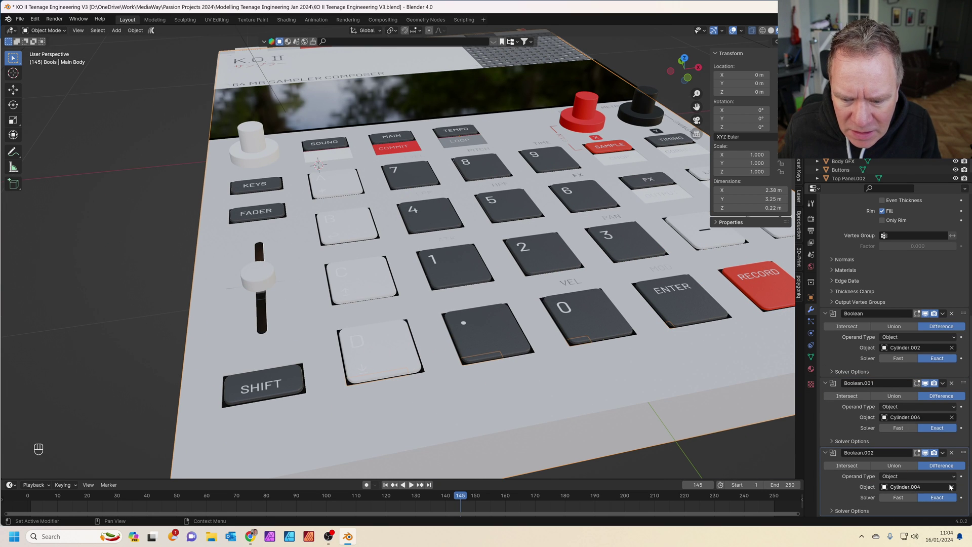
click(853, 146)
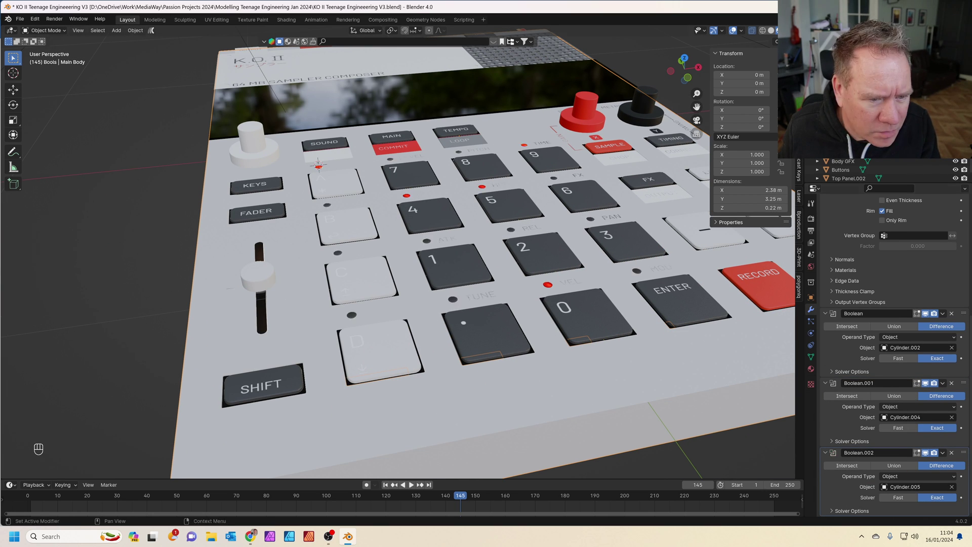
middle_drag(566, 162, 553, 241)
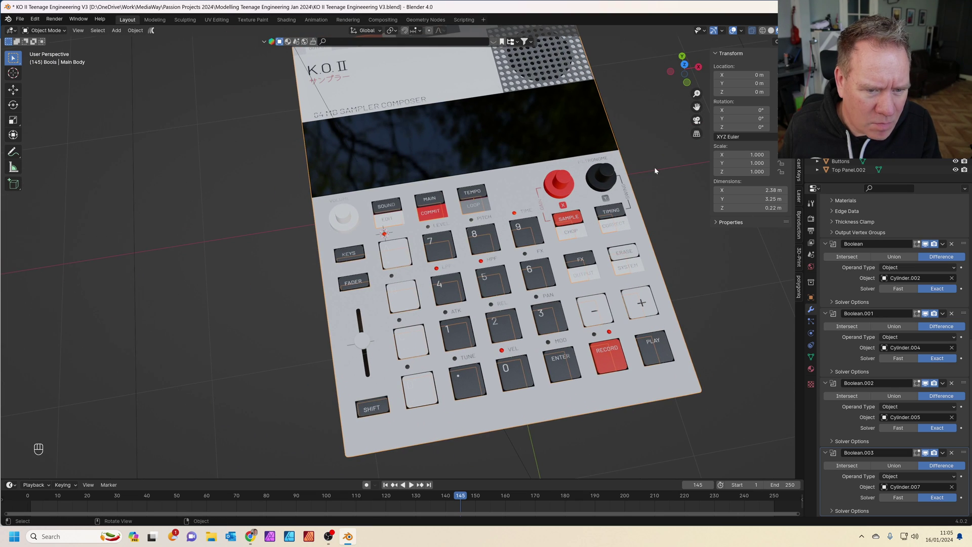
shift+middle_drag(654, 171, 496, 166)
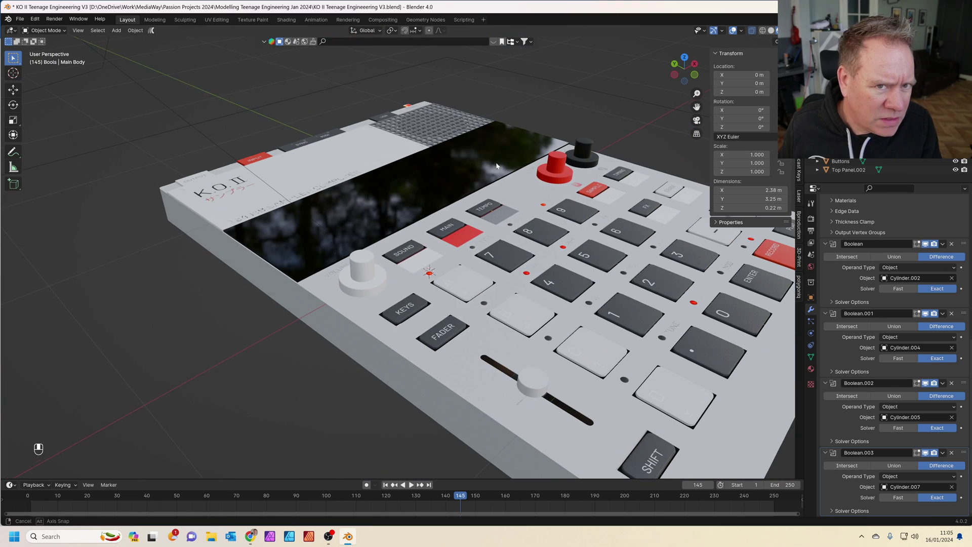
Import Display.jpg as an image plane over the sampler's display, viewed from the top.
click(393, 208)
scroll(393, 208, up, 3)
scroll(435, 184, down, 2)
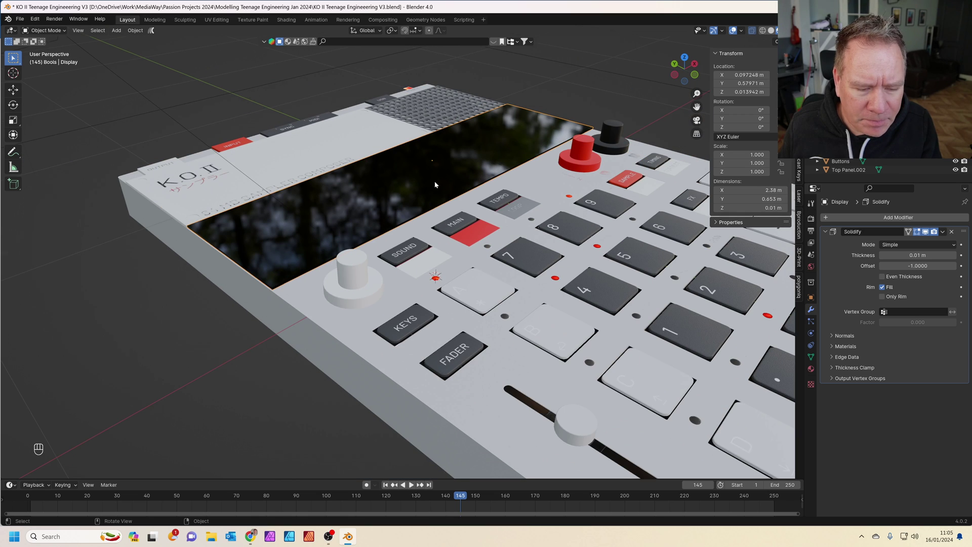
key(KP_7)
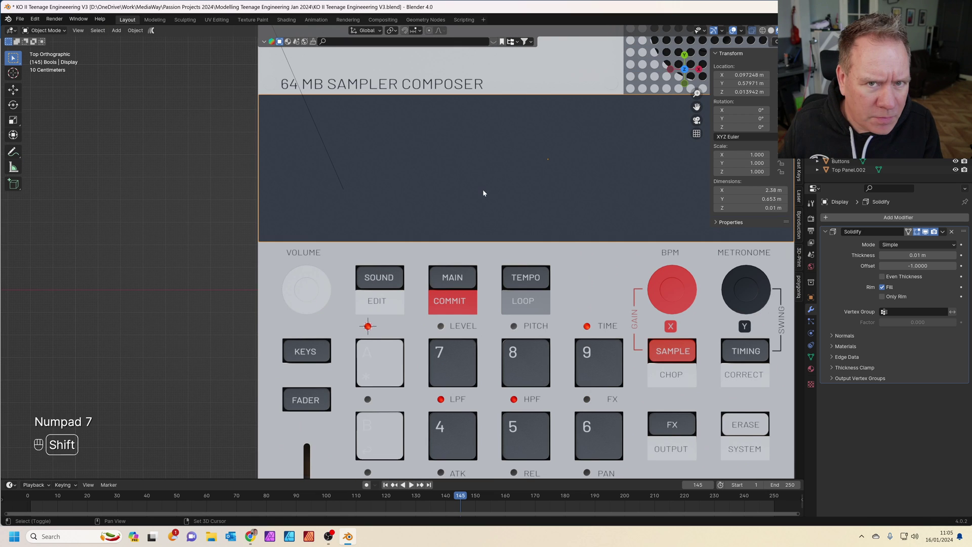
key(shift+a)
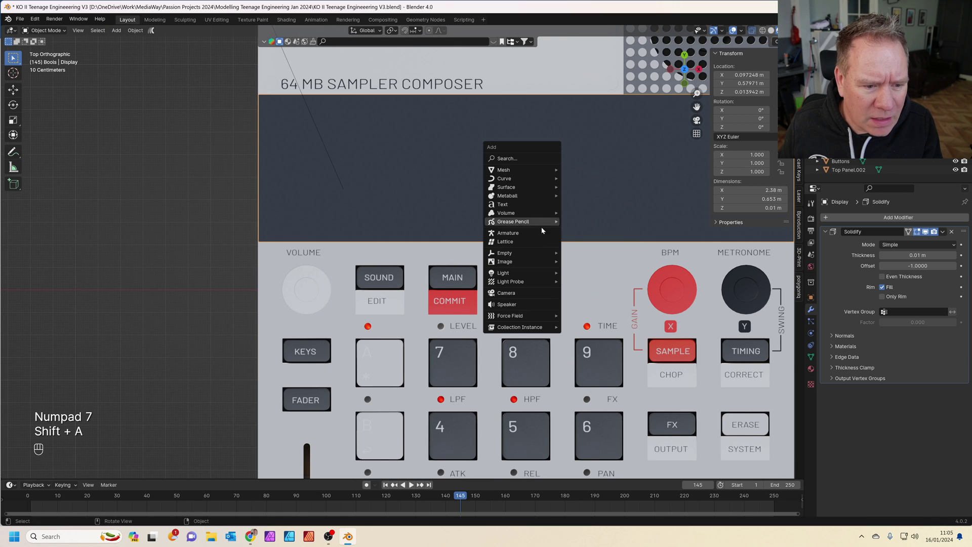
mouse_move(542, 252)
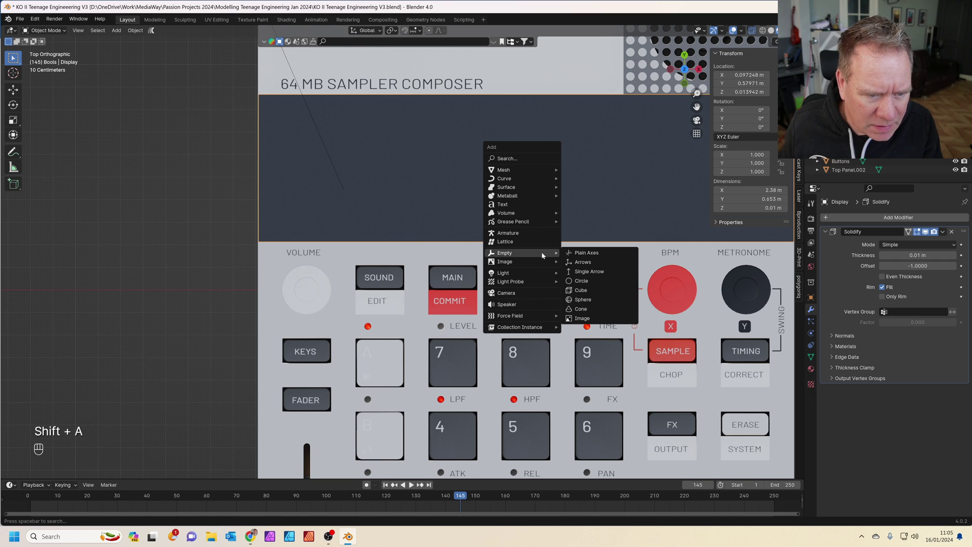
click(587, 278)
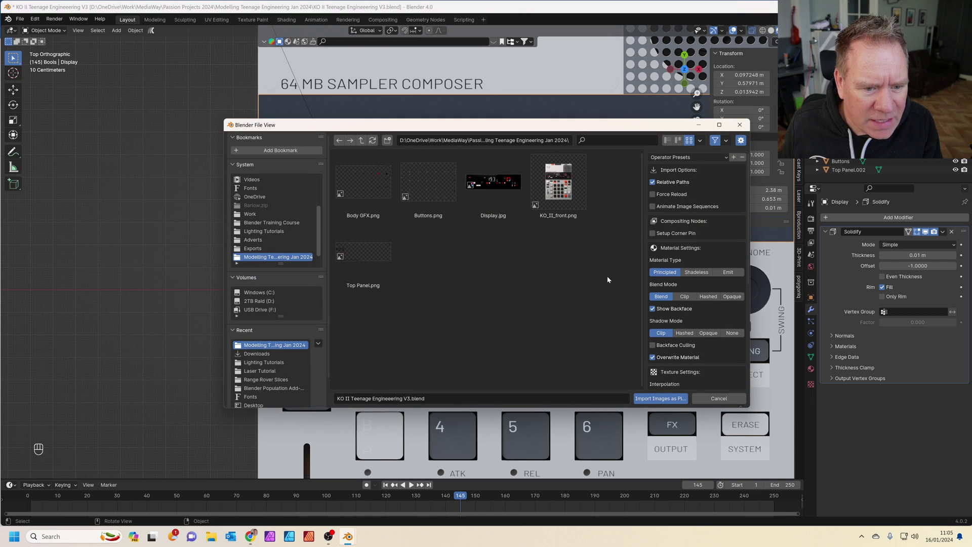
click(487, 193)
click(660, 398)
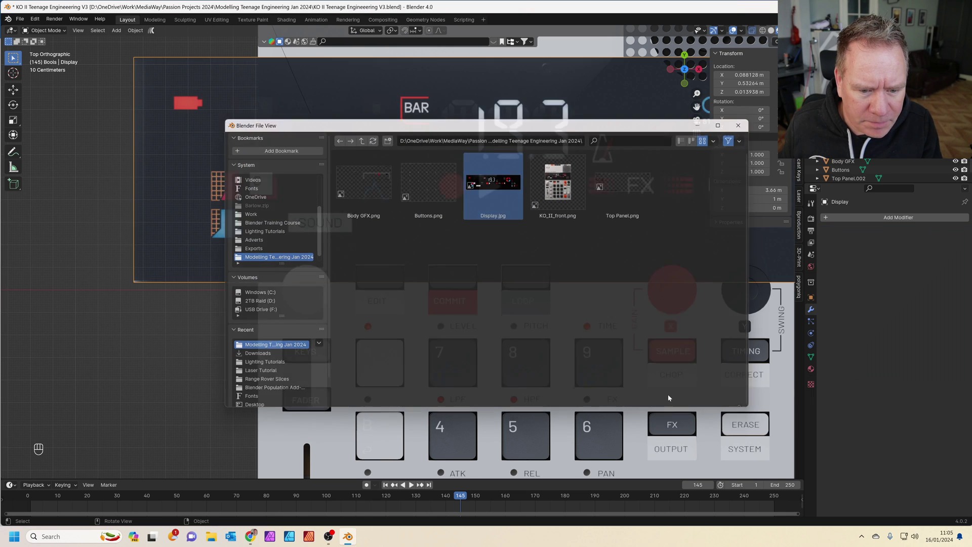
Scale the Display image plane uniformly to 0.633 and move it to fit centrally within the sampler's dark display panel.
scroll(592, 293, down, 2)
shift+middle_drag(593, 293, 531, 293)
key(s)
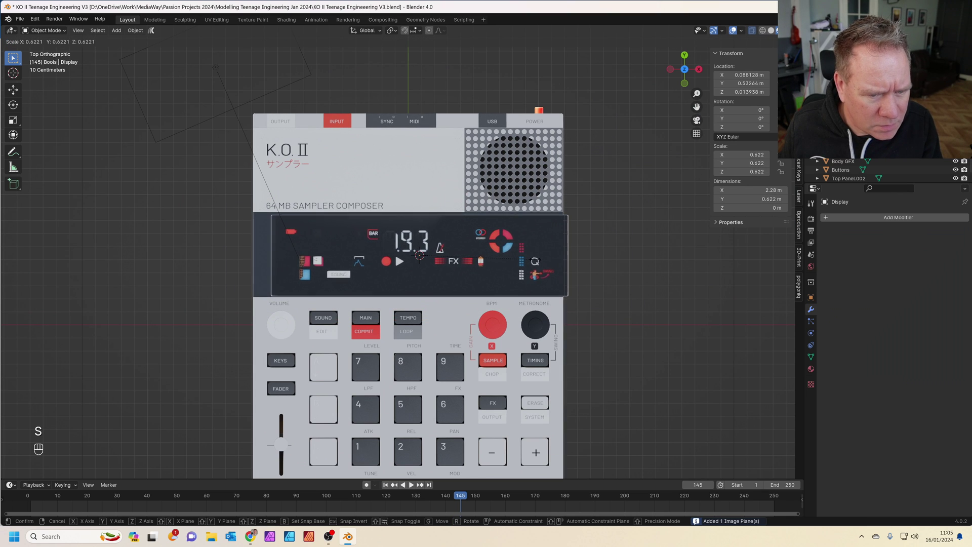
click(537, 262)
key(g)
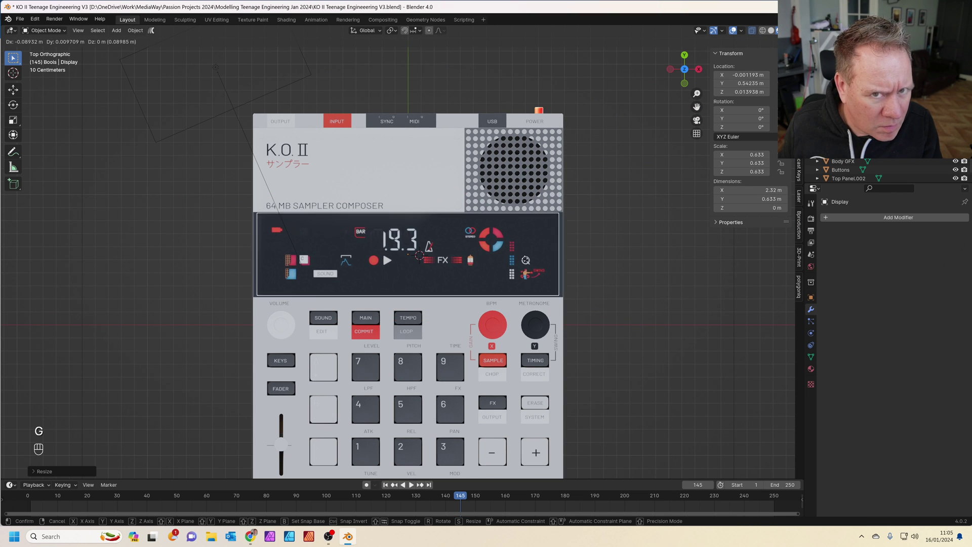
click(525, 261)
Lower the Display image plane about 0.01 m along Z so it sits beneath the glossy display glass.
scroll(508, 263, up, 2)
middle_drag(508, 263, 562, 193)
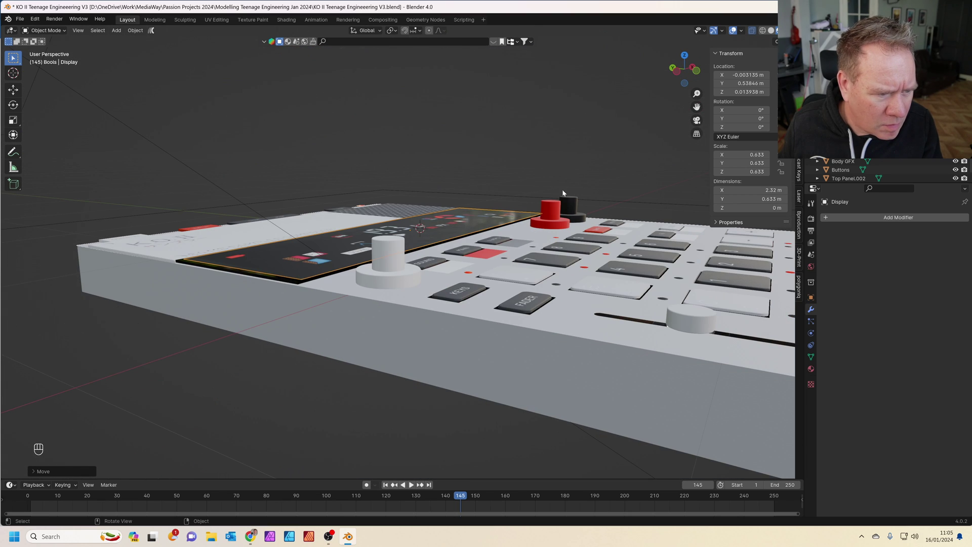
click(296, 283)
scroll(324, 268, up, 6)
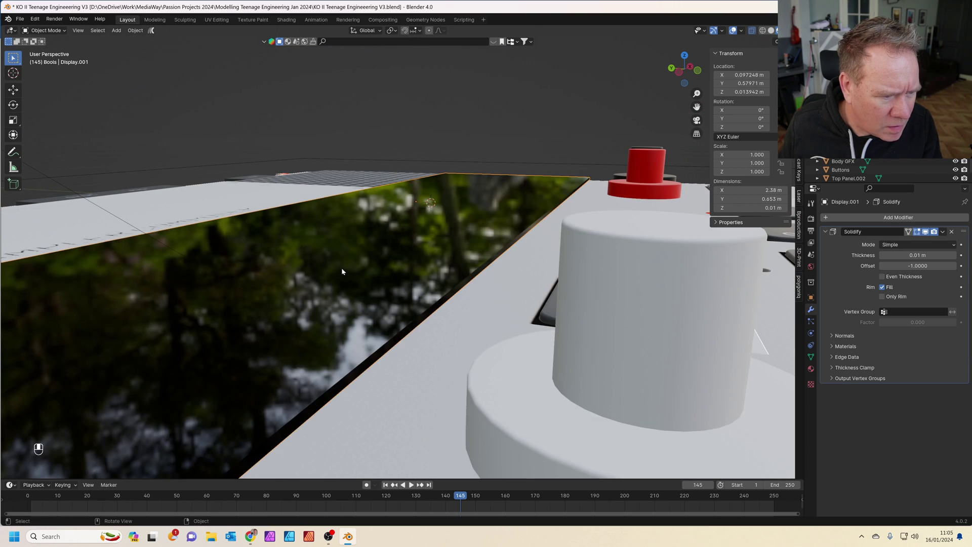
scroll(342, 272, down, 4)
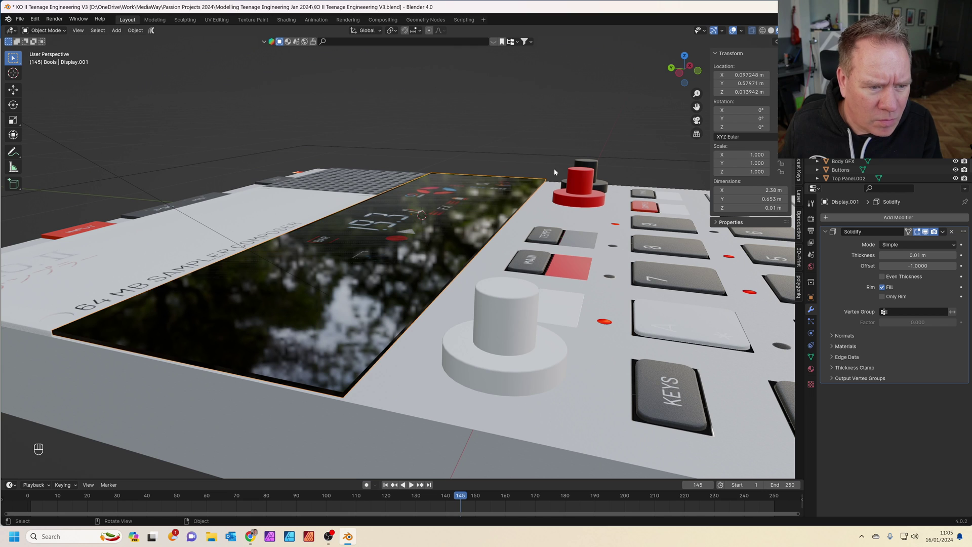
shift+click(424, 206)
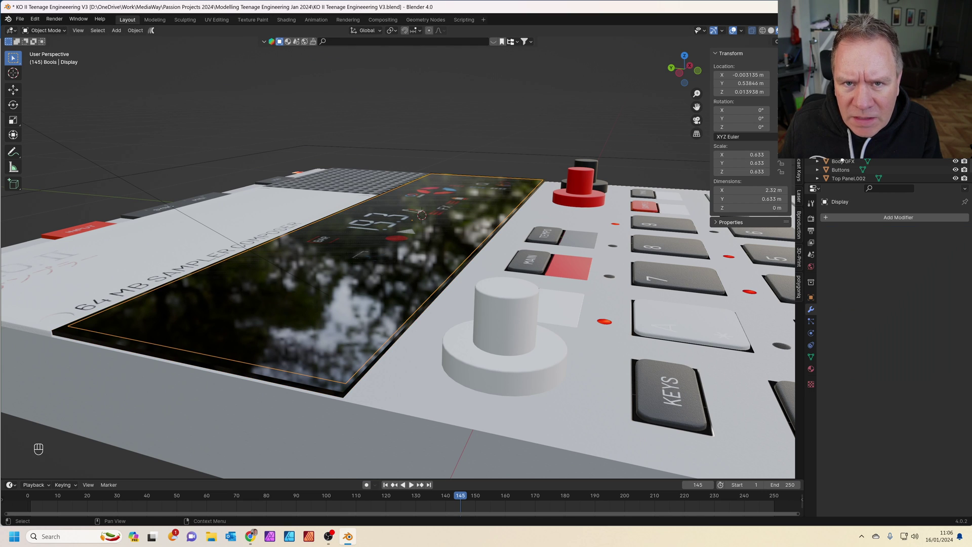
key(KP_2)
key(KP_2)
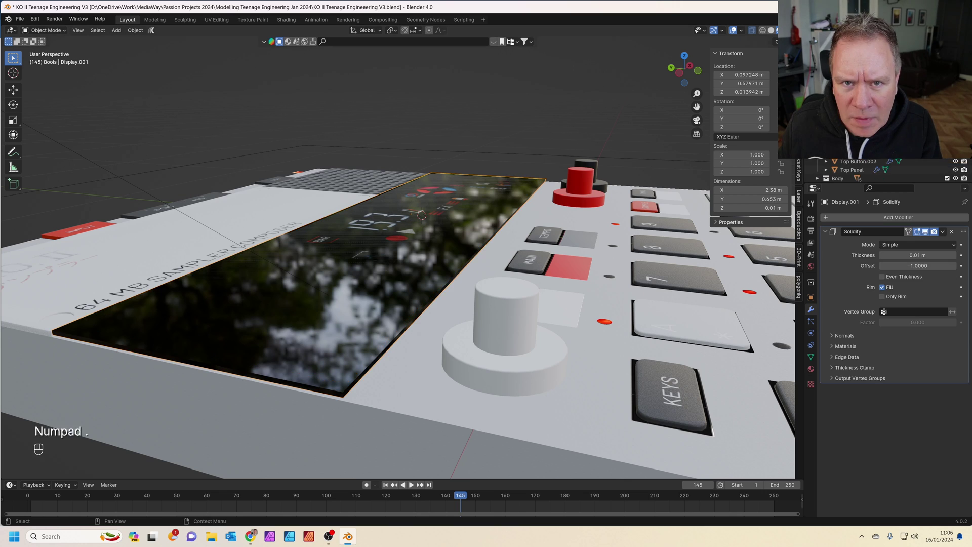
key(g)
key(z)
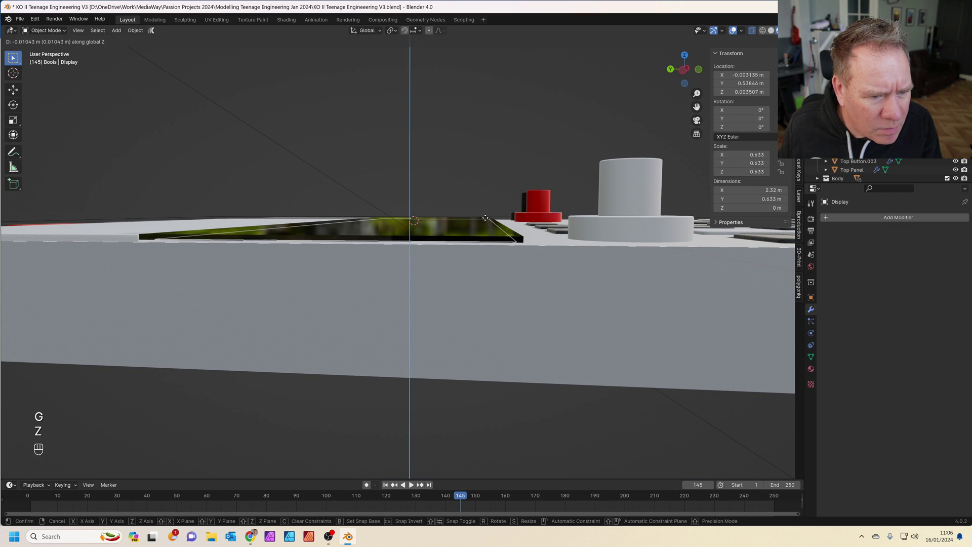
click(485, 218)
Make the display glass's Shiny Plastic material see-through by setting its Alpha to 0.139 with Alpha Hashed blending.
click(491, 239)
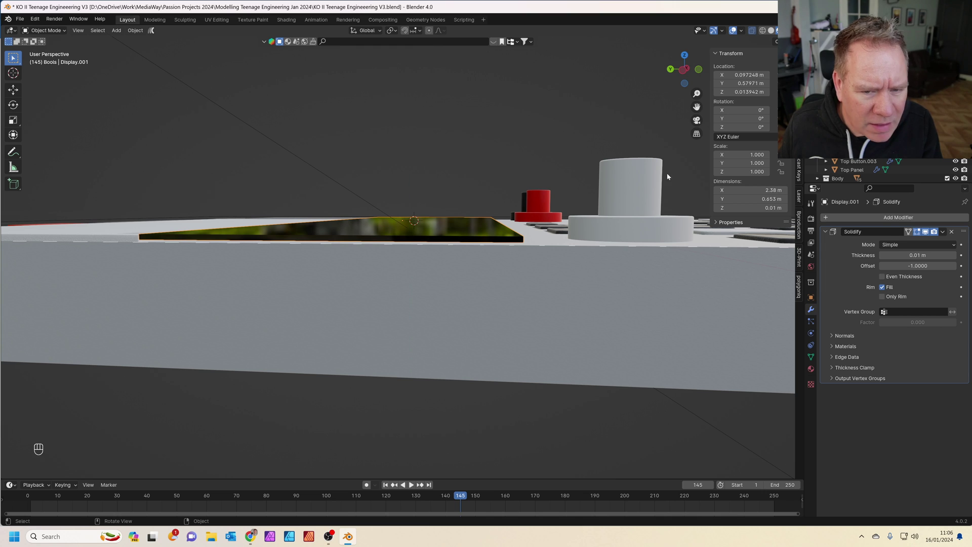
click(811, 369)
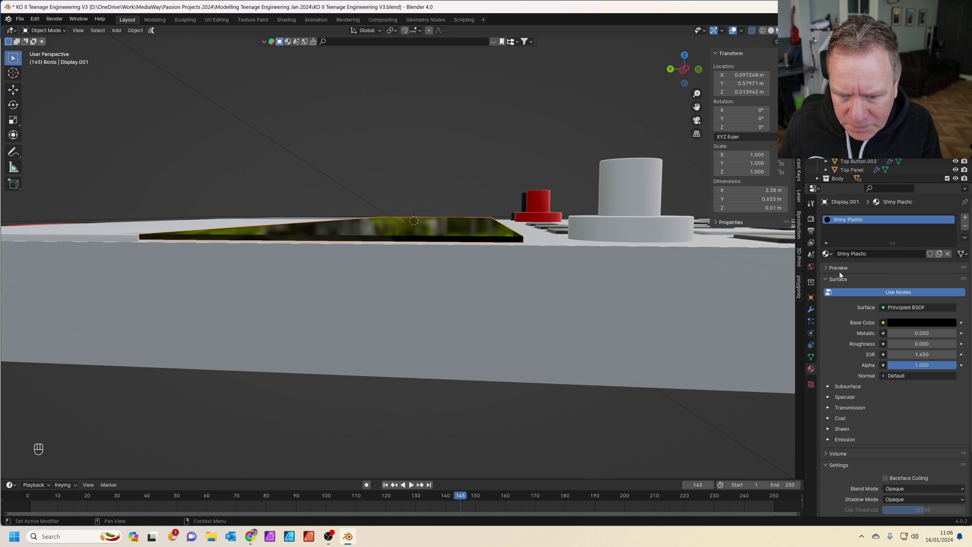
drag(922, 365, 809, 369)
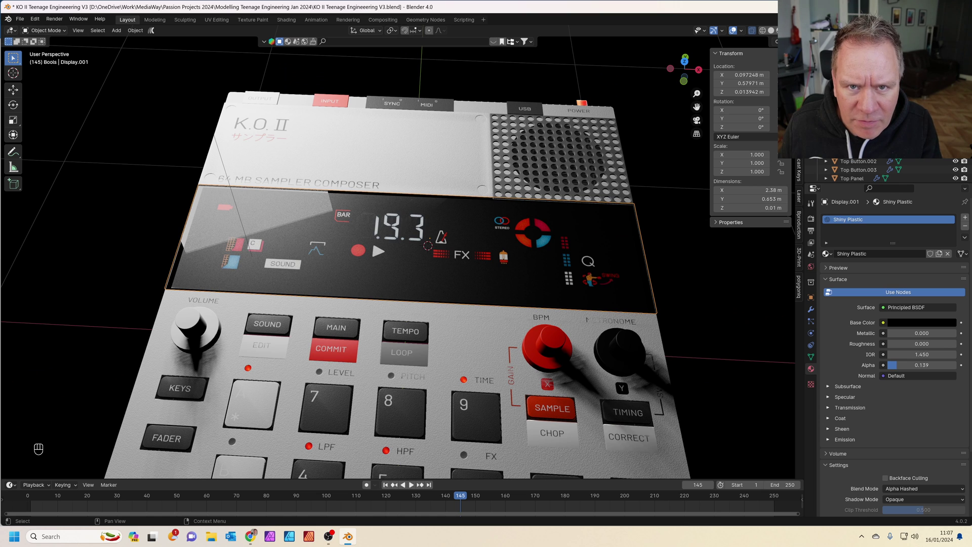
Open the Display image plane's material in the Shading workspace and move the Display.jpg texture node farther from the Principled BSDF.
click(632, 248)
key(g)
key(Escape)
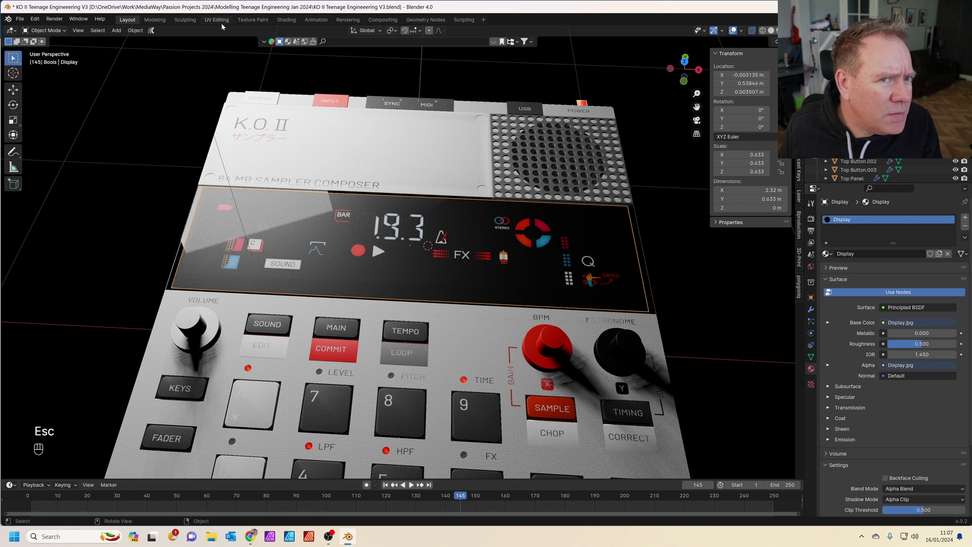
click(286, 19)
middle_drag(529, 394, 516, 445)
scroll(468, 415, down, 1)
drag(567, 371, 456, 370)
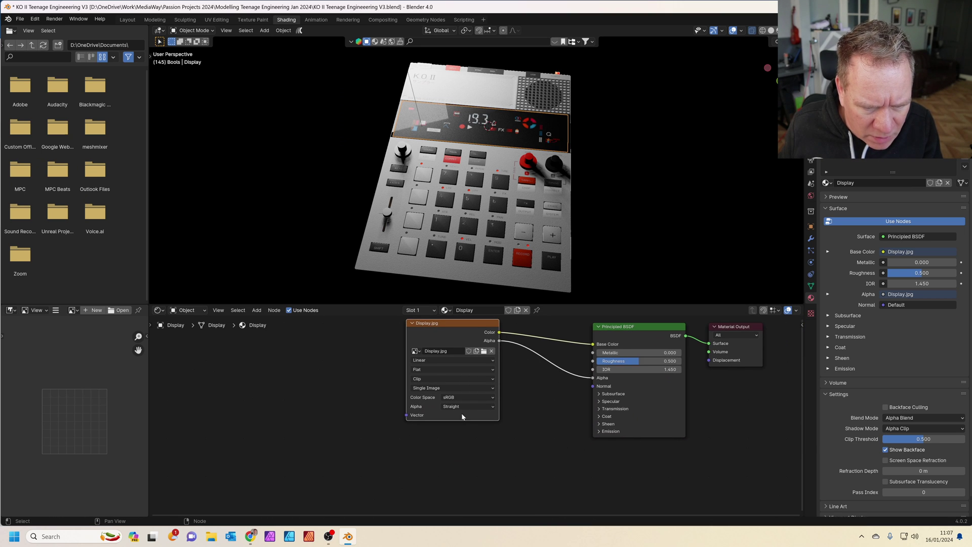
Connect the Display.jpg Color output to the Principled BSDF's Emission Color and set the emission Strength to 2.700.
click(599, 432)
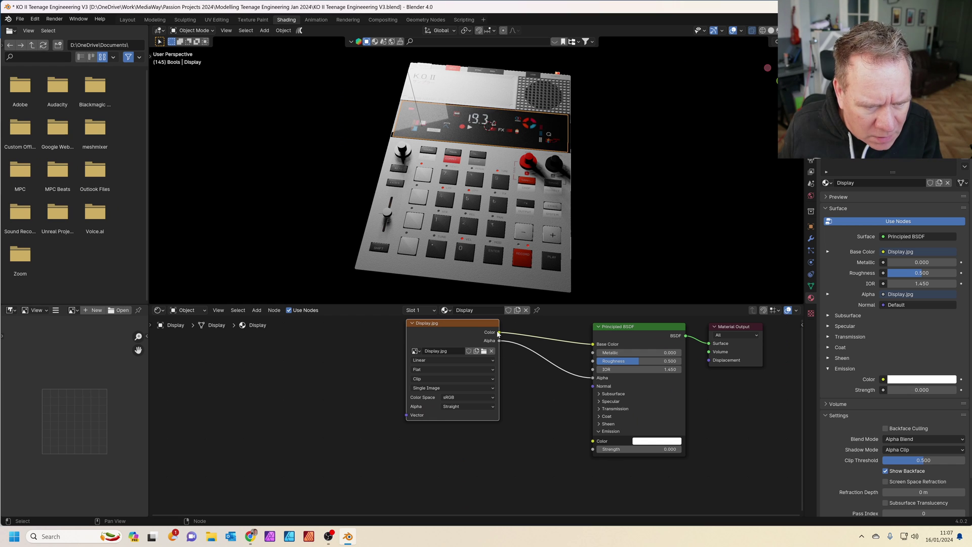
drag(563, 423, 593, 443)
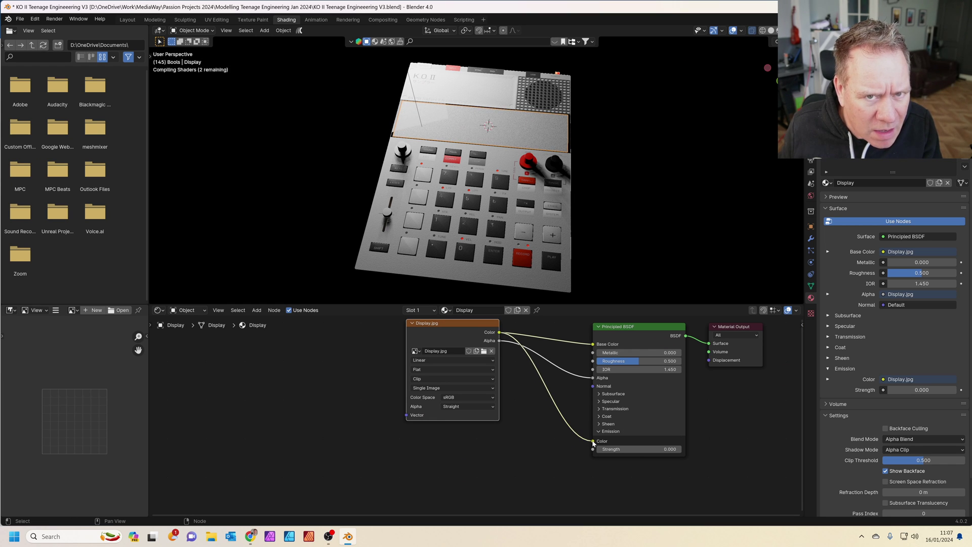
drag(627, 449, 648, 449)
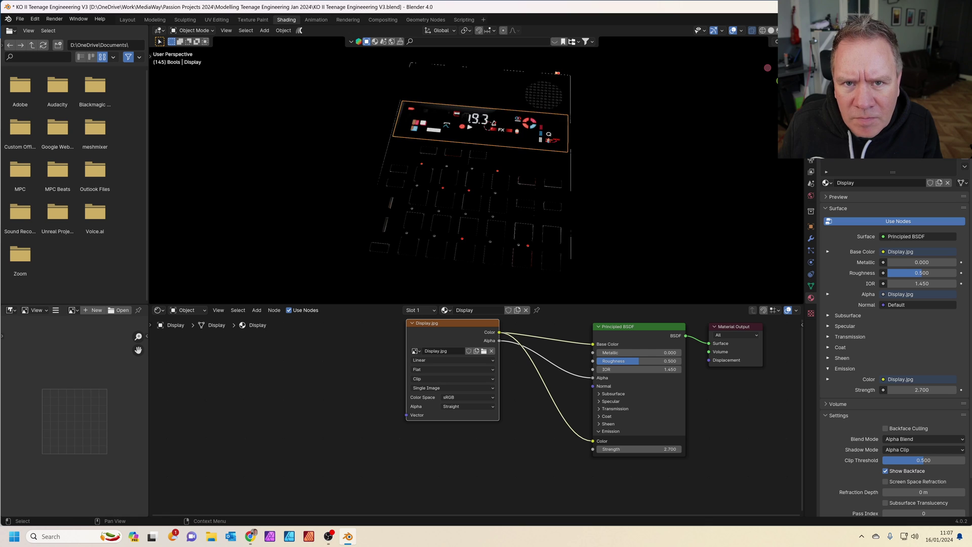
scroll(595, 132, up, 6)
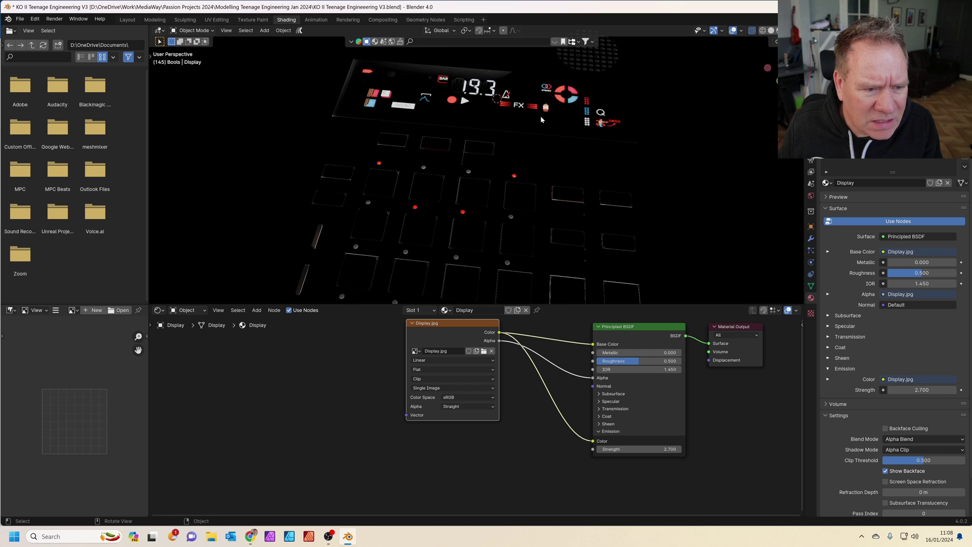
middle_drag(544, 174, 550, 163)
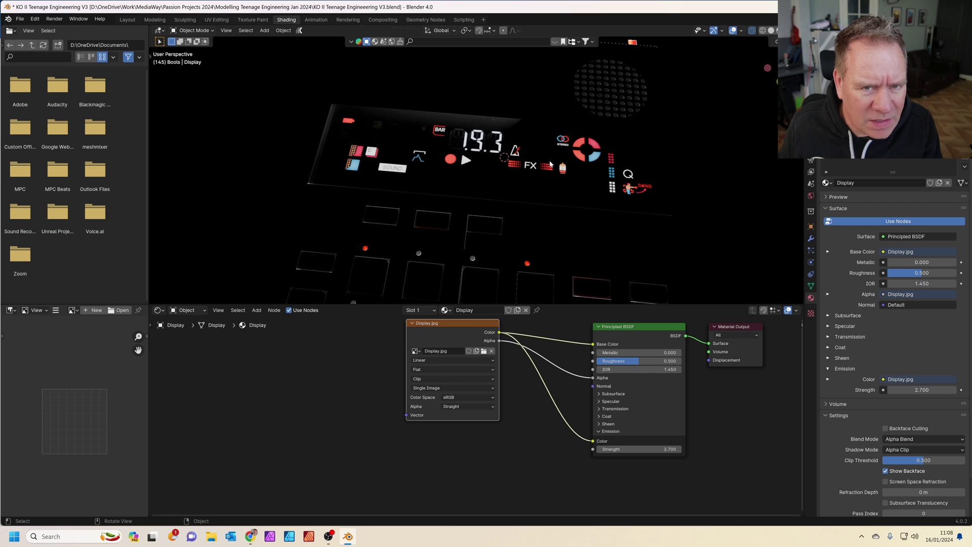
Add a mesh plane as the ground beneath the sampler.
scroll(550, 163, down, 3)
key(shift+a)
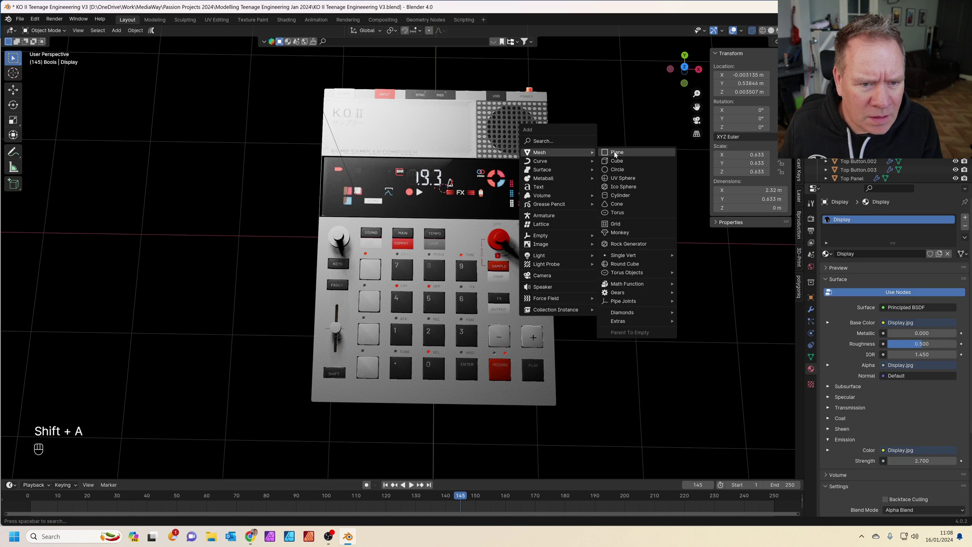
click(614, 154)
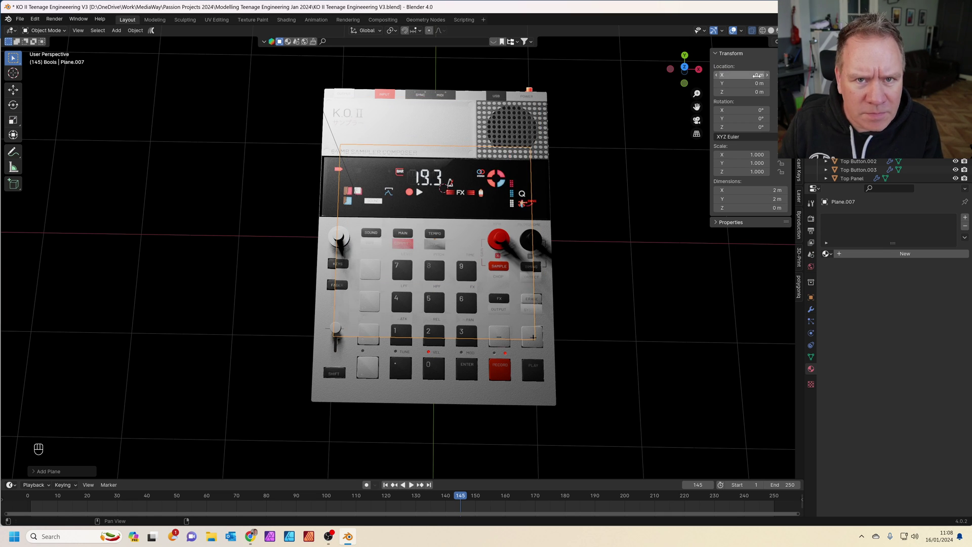
middle_drag(464, 254, 509, 299)
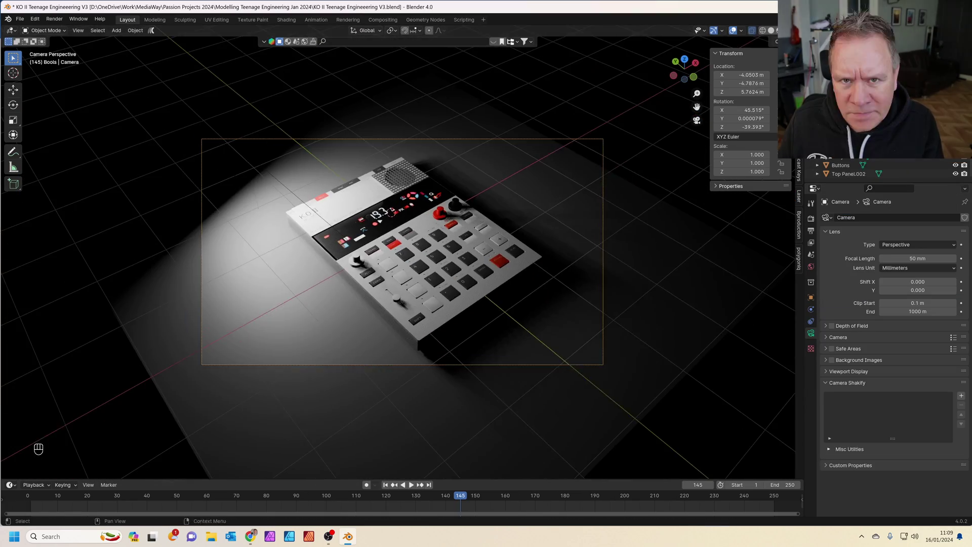
Duplicate the large area light to add a second light for the sampler scene.
key(shift+d)
key(Escape)
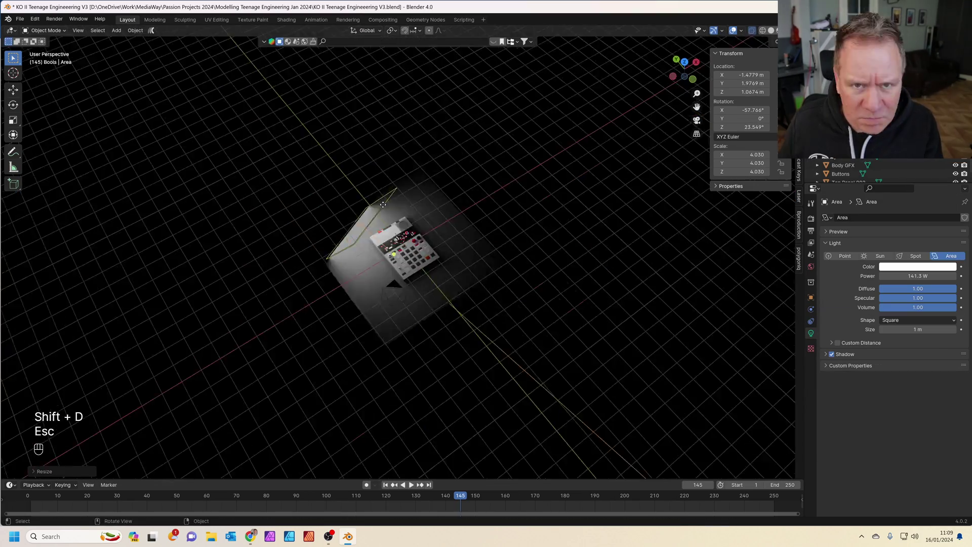
key(shift+1)
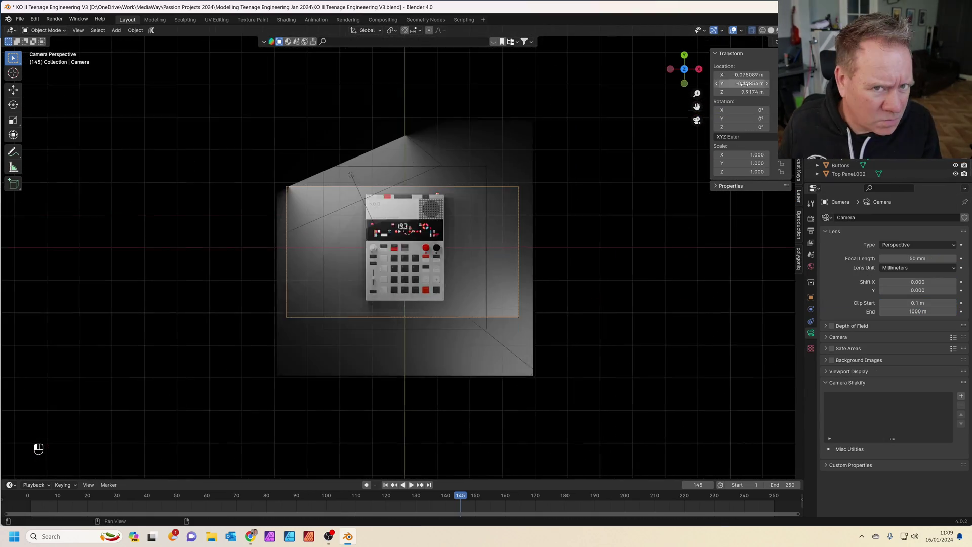
Render the top-down camera view, close the result, and render again with the camera tilted 23° on X.
key(F12)
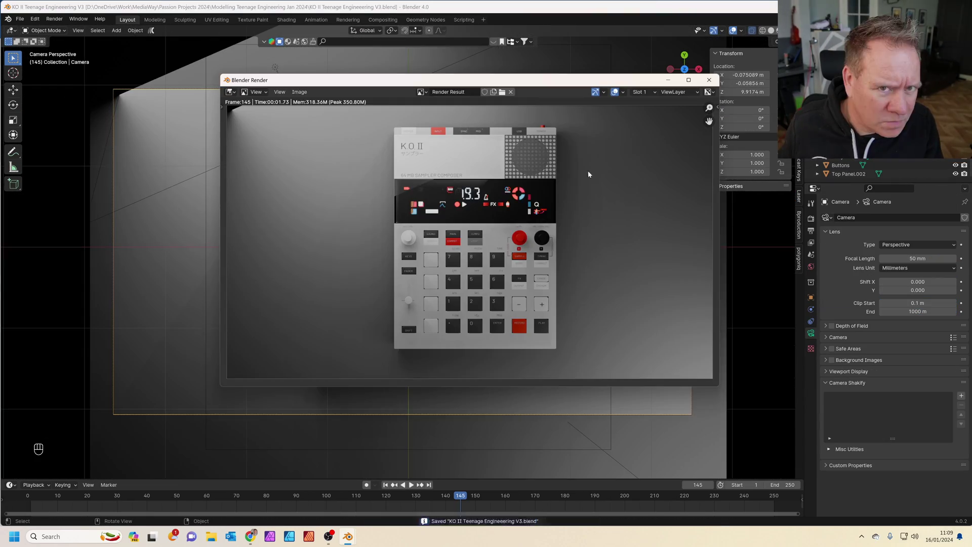
click(708, 81)
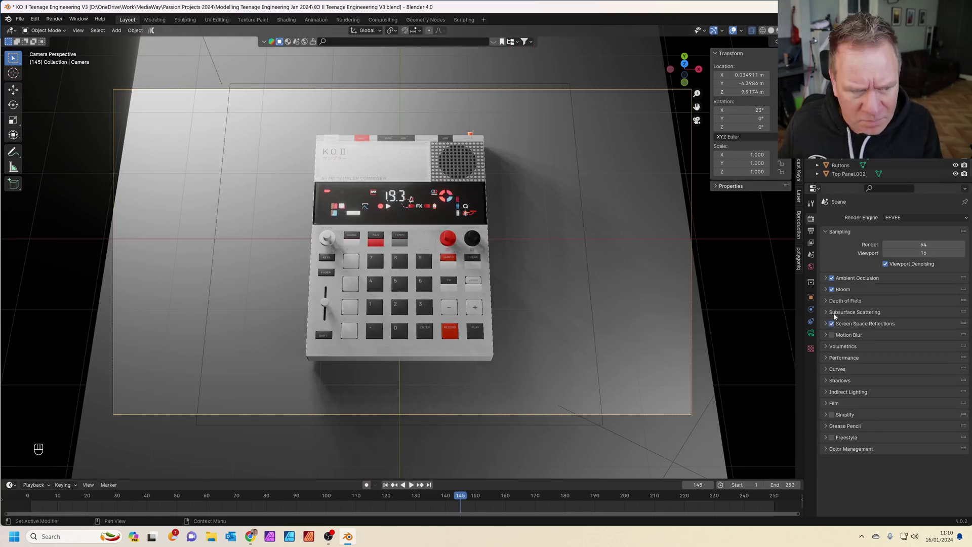
key(F12)
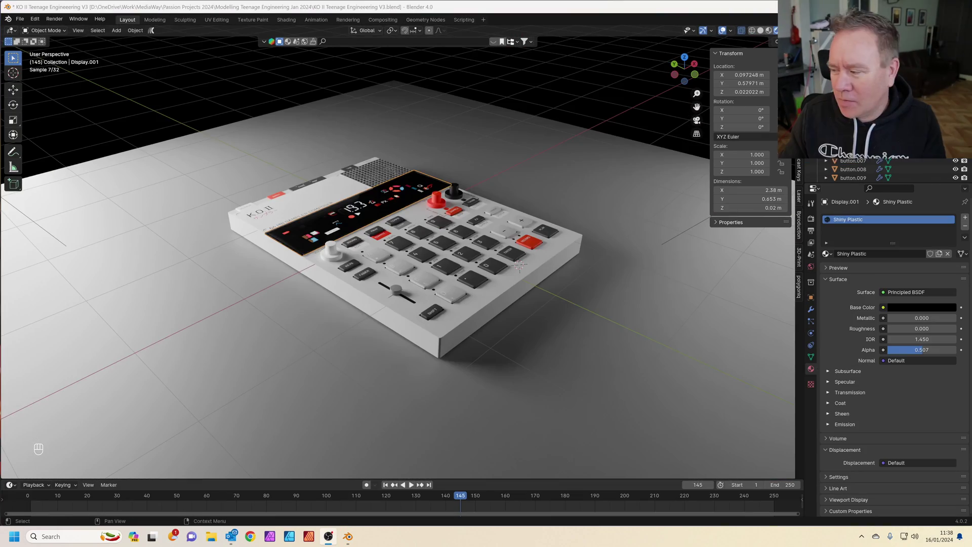
Inspect the ground plane and the two area lights around the sampler by selecting each in turn.
middle_drag(514, 351, 547, 233)
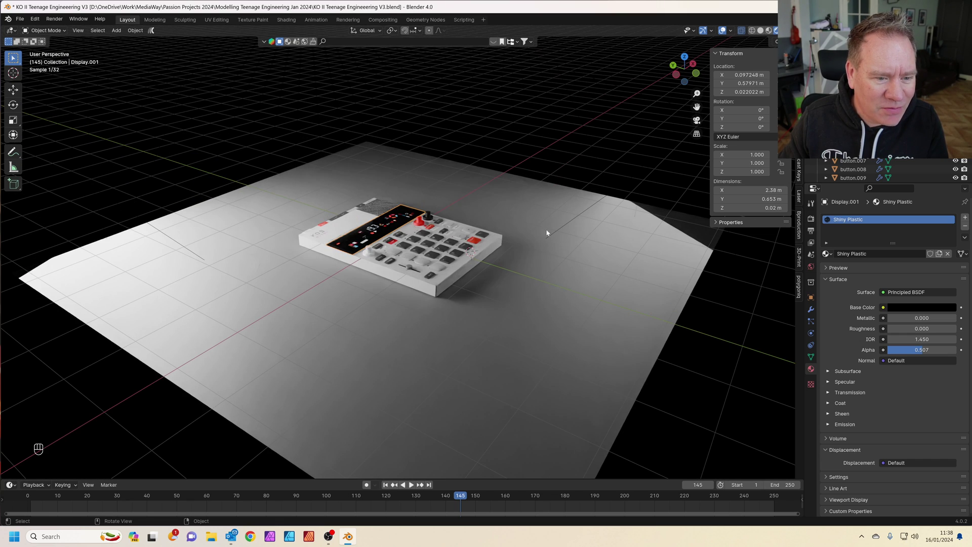
click(529, 205)
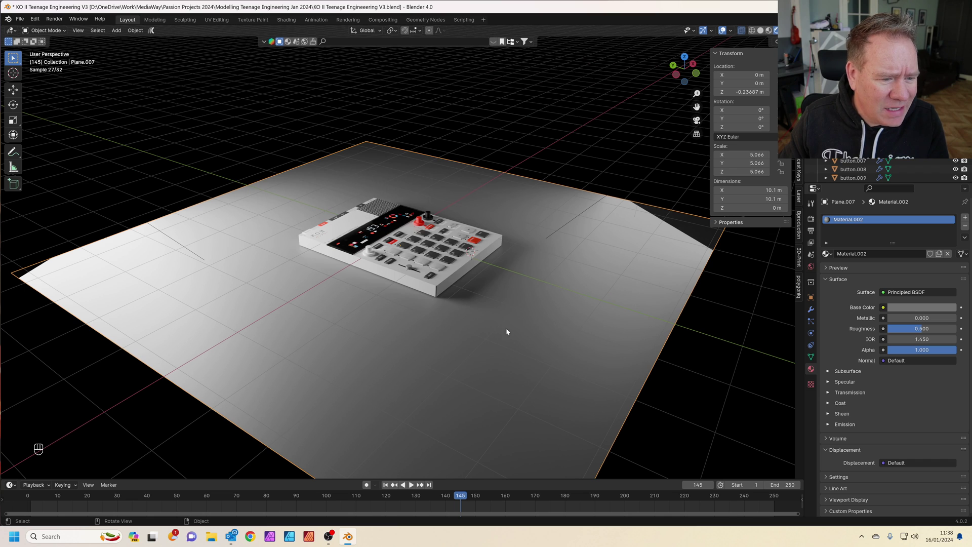
middle_drag(516, 321, 460, 330)
click(618, 201)
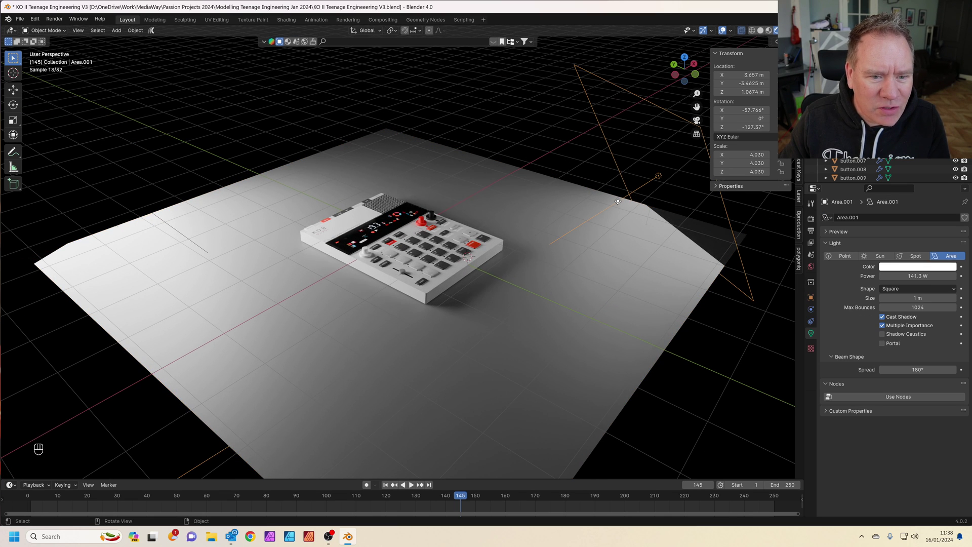
click(159, 218)
Render the tilted camera view of the finished sampler.
middle_drag(457, 217, 466, 311)
scroll(426, 310, up, 2)
key(F12)
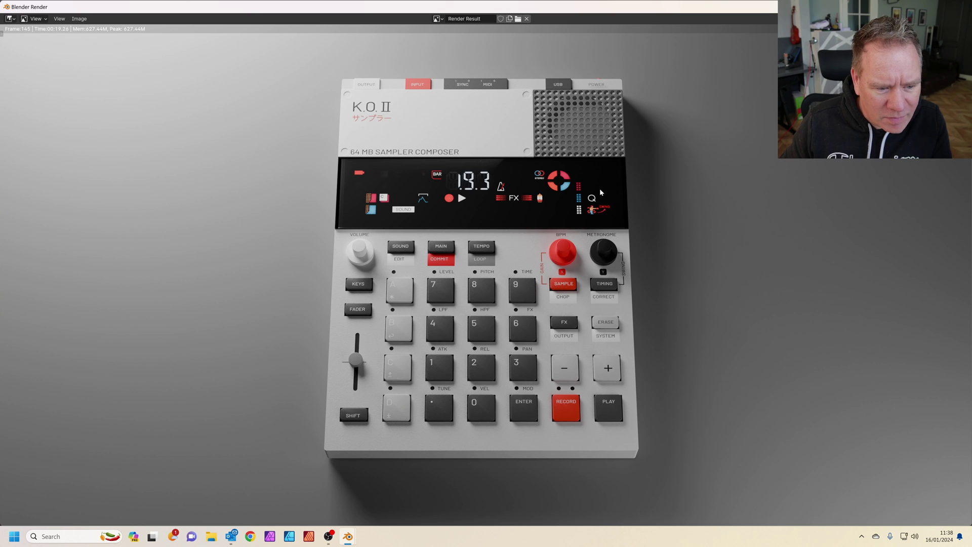
Close the render and compare the modelled sampler with the flat reference image beside it from several angles.
click(961, 6)
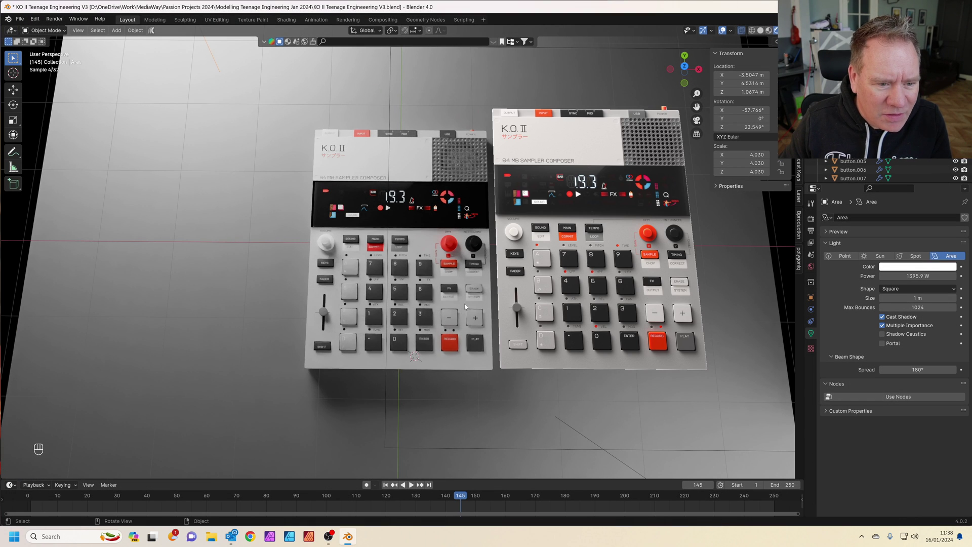
middle_drag(464, 330, 470, 318)
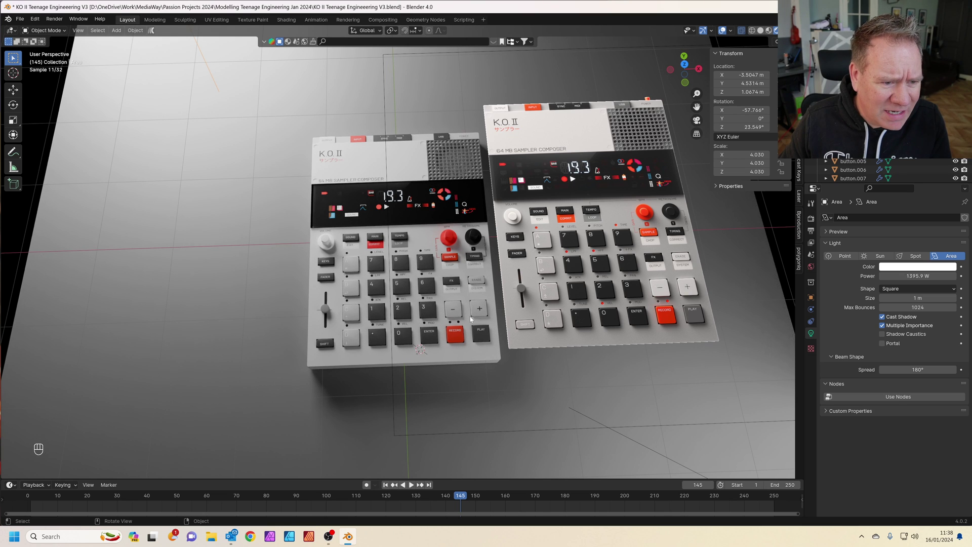
middle_drag(426, 330, 387, 326)
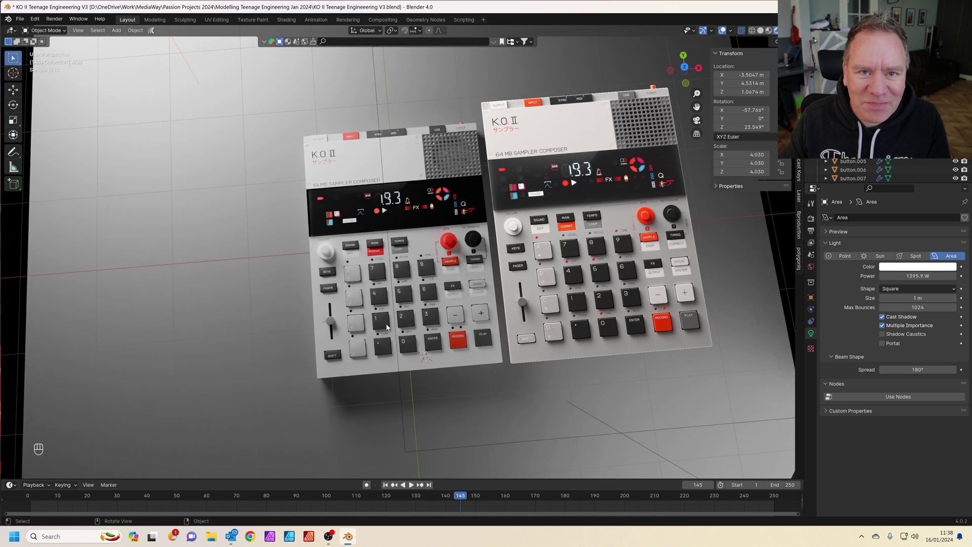